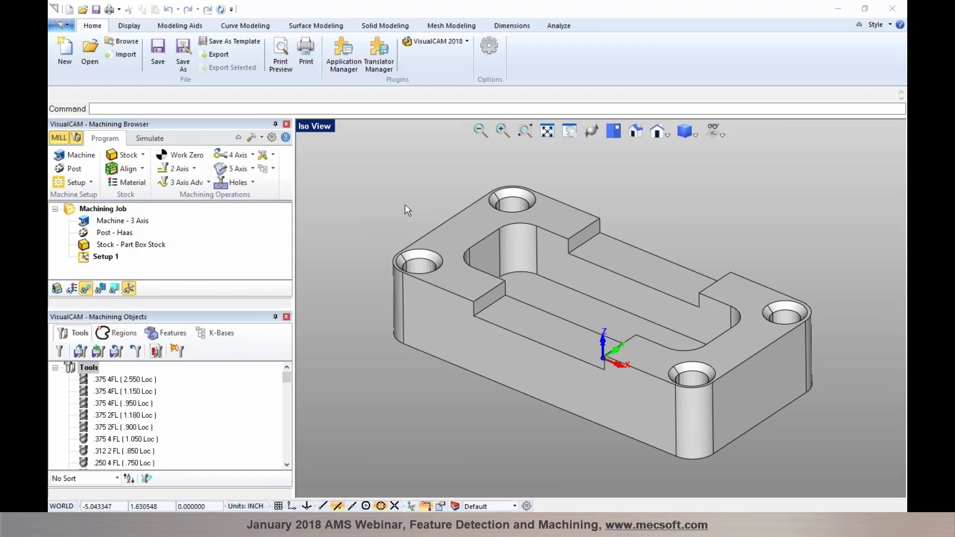
Step: Show the feature list in the Machining Objects browser and dock it, slightly narrowed, beside the Machining Browser
{"action": "left_click", "coordinate": [168, 334]}
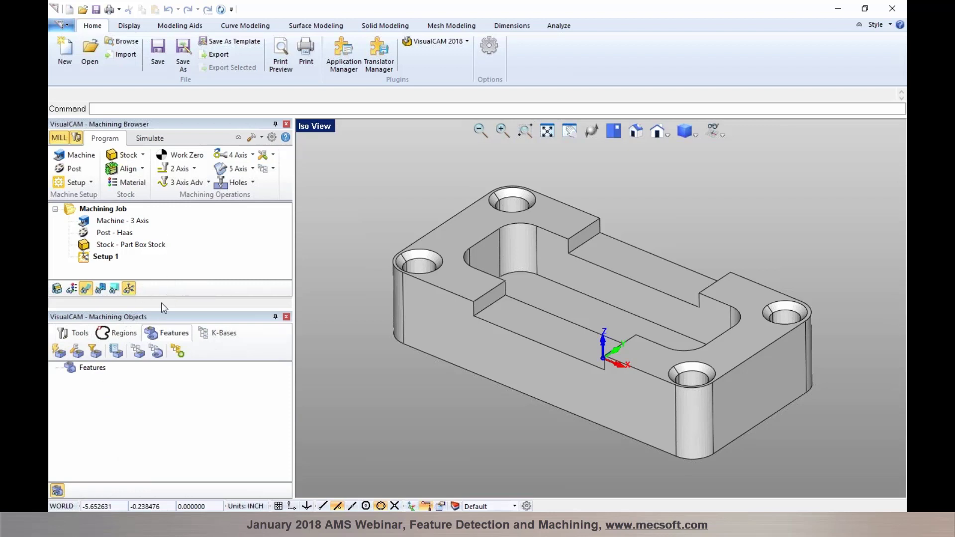
{"action": "left_click_drag", "start_coordinate": [160, 318], "coordinate": [586, 311]}
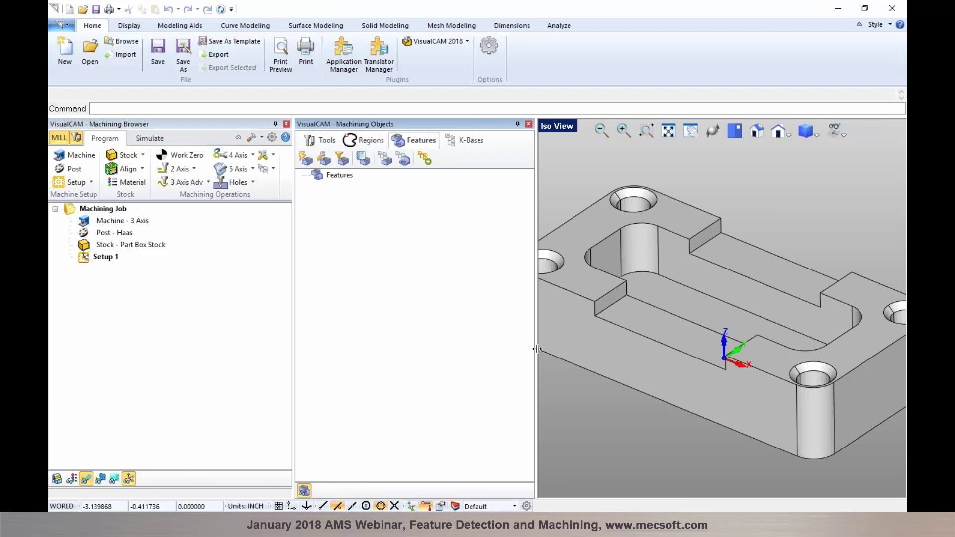
{"action": "left_click_drag", "start_coordinate": [535, 351], "coordinate": [502, 343]}
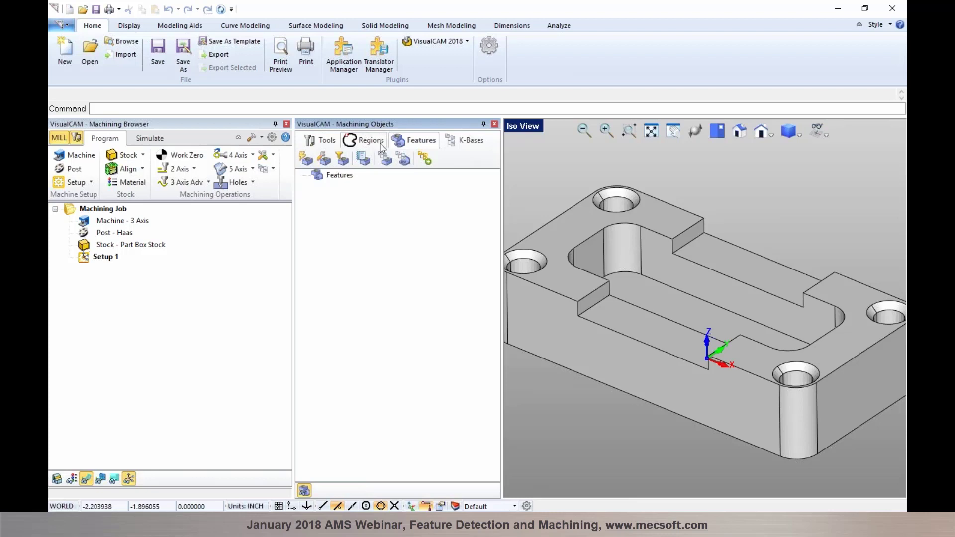
Step: Automatically detect the part's machinable features, select Orientation 1 and collapse its feature tree
{"action": "left_click", "coordinate": [305, 160]}
{"action": "left_click", "coordinate": [306, 160]}
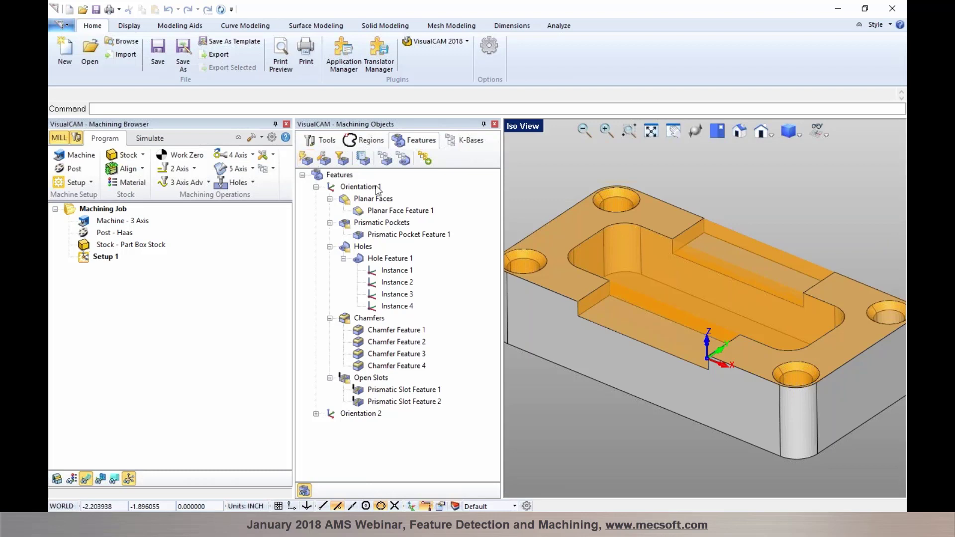
{"action": "left_click", "coordinate": [346, 188]}
{"action": "left_click", "coordinate": [316, 187]}
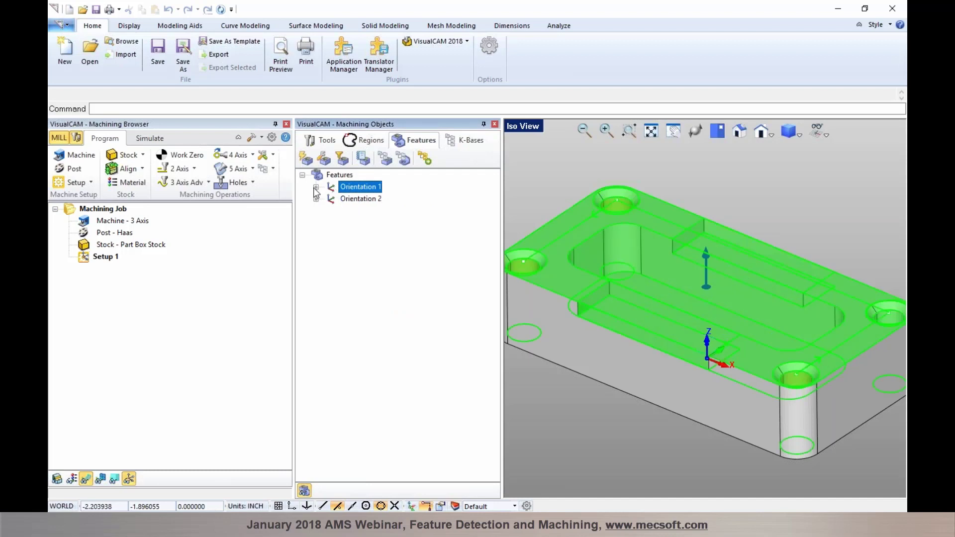
Step: Compare the features of Orientation 1 and Orientation 2 by highlighting each on the part, then clear the selection
{"action": "left_click", "coordinate": [366, 200]}
{"action": "left_click", "coordinate": [357, 189]}
{"action": "left_click", "coordinate": [618, 427]}
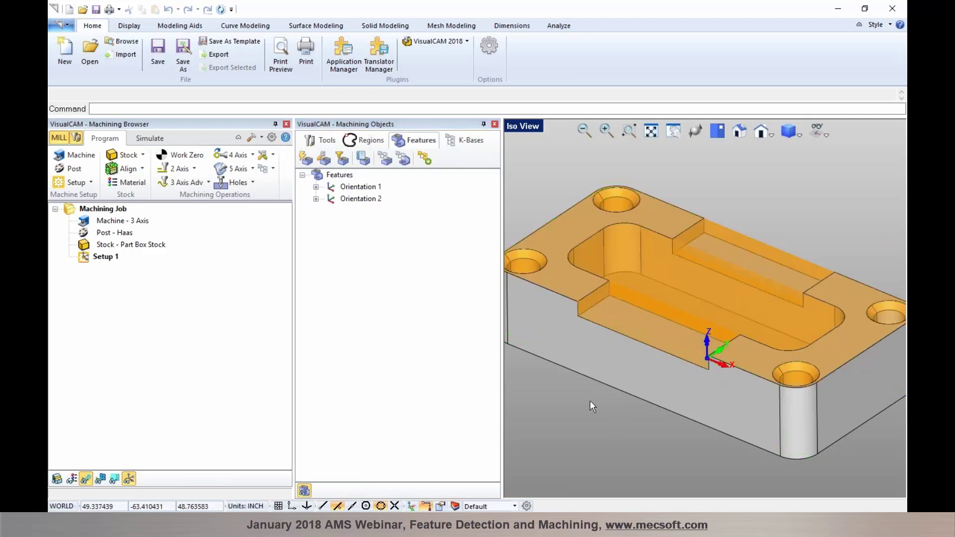
{"action": "left_click", "coordinate": [643, 303]}
{"action": "scroll", "coordinate": [650, 270], "scroll_direction": "down", "scroll_amount": 2}
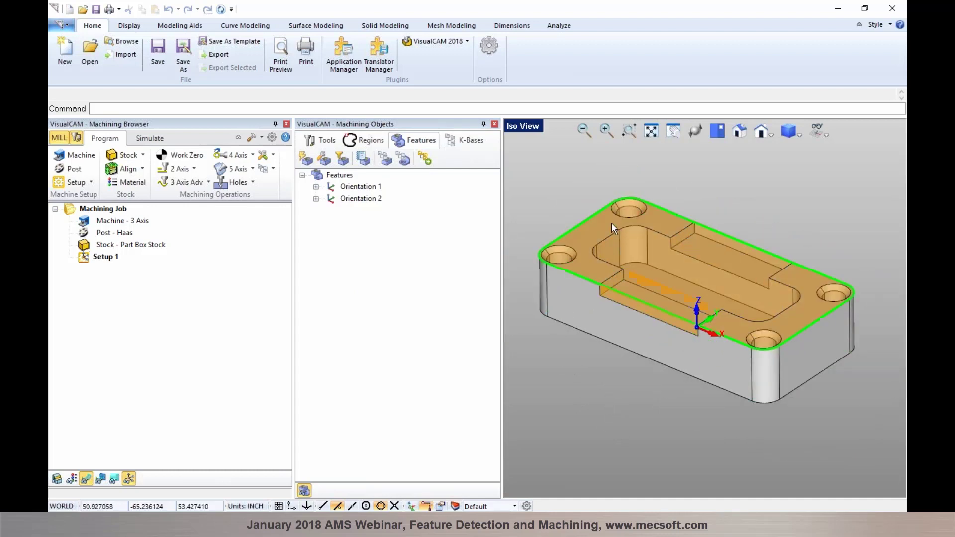
{"action": "right_click_drag", "start_coordinate": [650, 284], "coordinate": [633, 356]}
{"action": "double_click", "coordinate": [348, 187]}
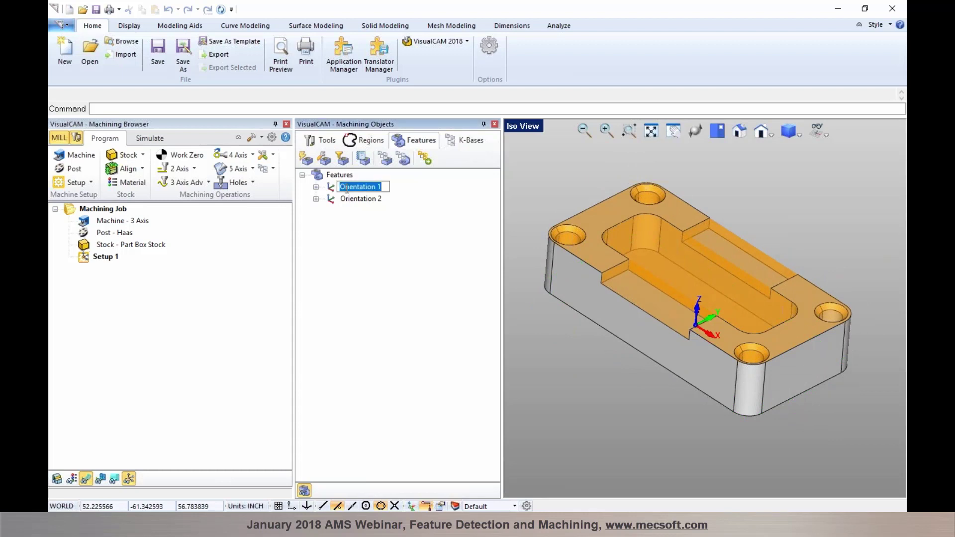
{"action": "left_click", "coordinate": [331, 190]}
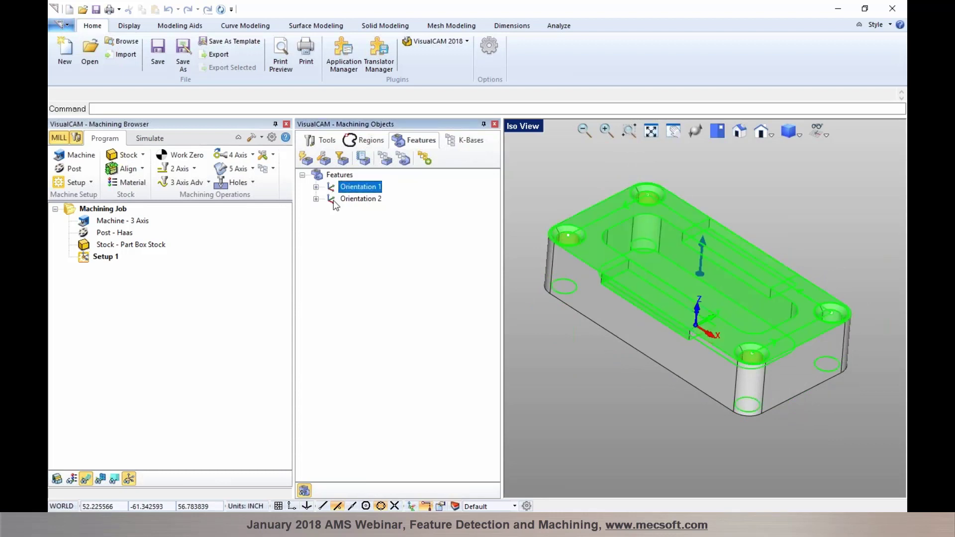
{"action": "left_click", "coordinate": [334, 200]}
{"action": "left_click", "coordinate": [331, 188]}
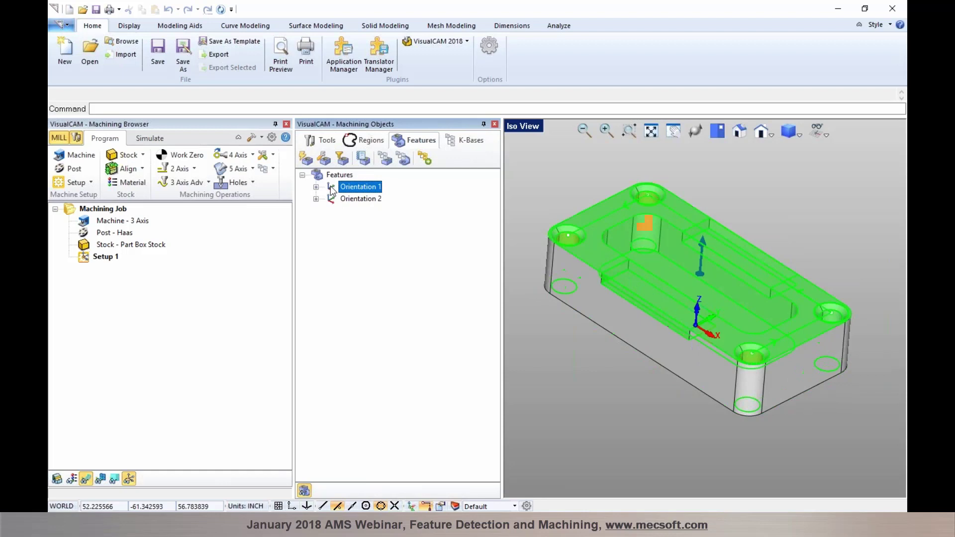
{"action": "right_click_drag", "start_coordinate": [641, 393], "coordinate": [601, 387]}
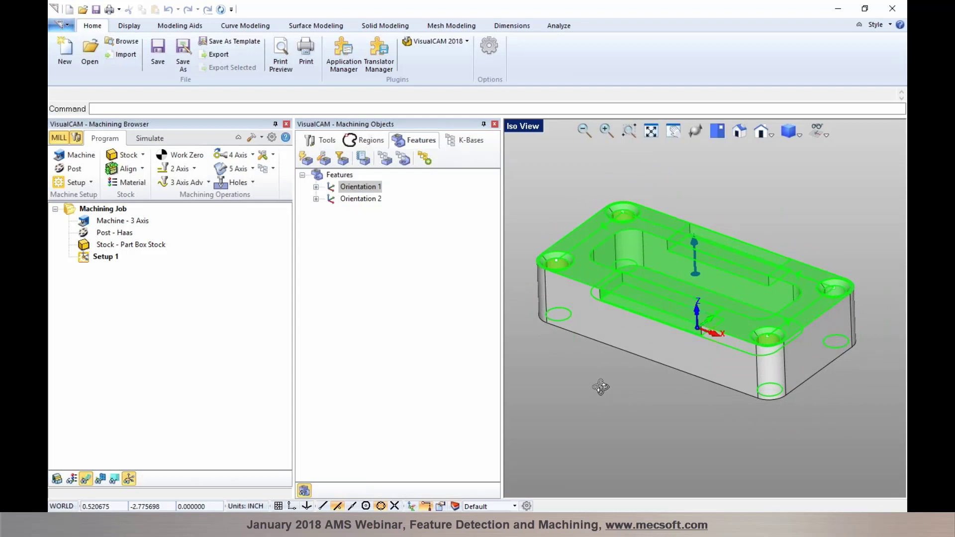
{"action": "left_click", "coordinate": [587, 414]}
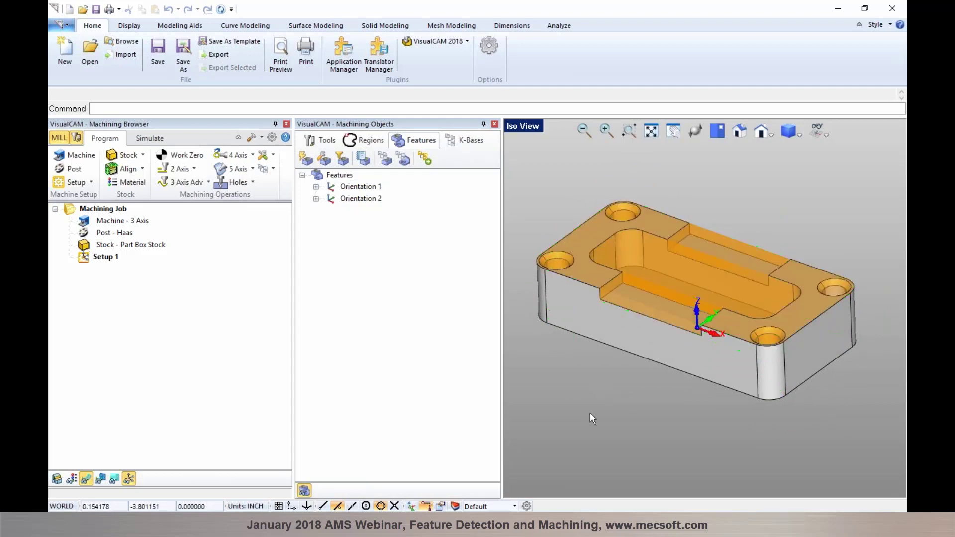
Step: Expand Orientation 1 and examine its planar face, prismatic pocket, hole, chamfer and open slot features on the part
{"action": "left_click", "coordinate": [331, 189]}
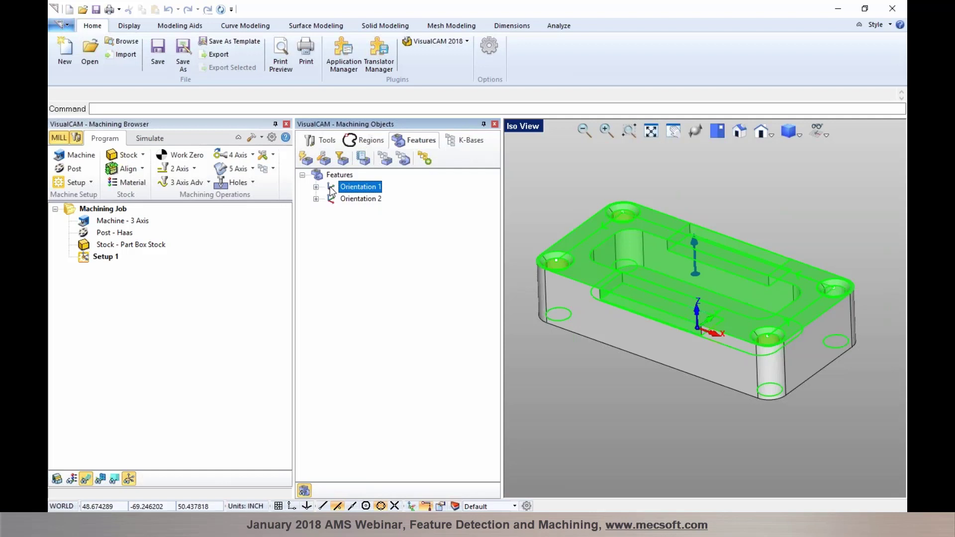
{"action": "left_click", "coordinate": [315, 188]}
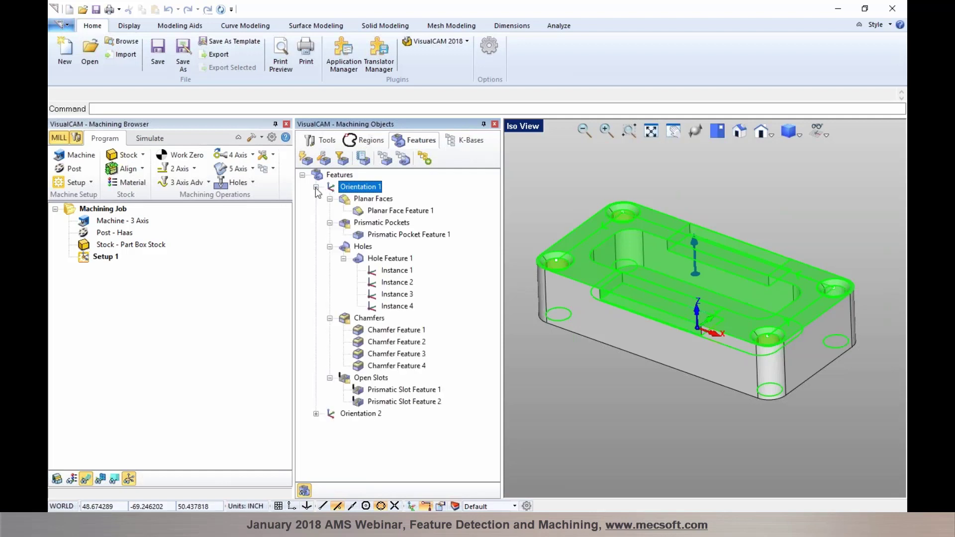
{"action": "left_click", "coordinate": [347, 200]}
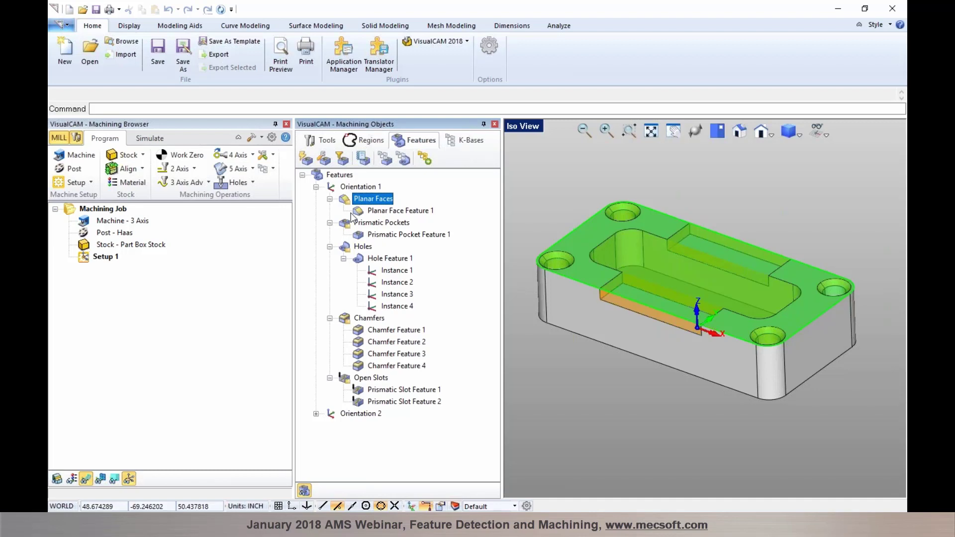
{"action": "left_click", "coordinate": [359, 213]}
{"action": "left_click", "coordinate": [357, 225]}
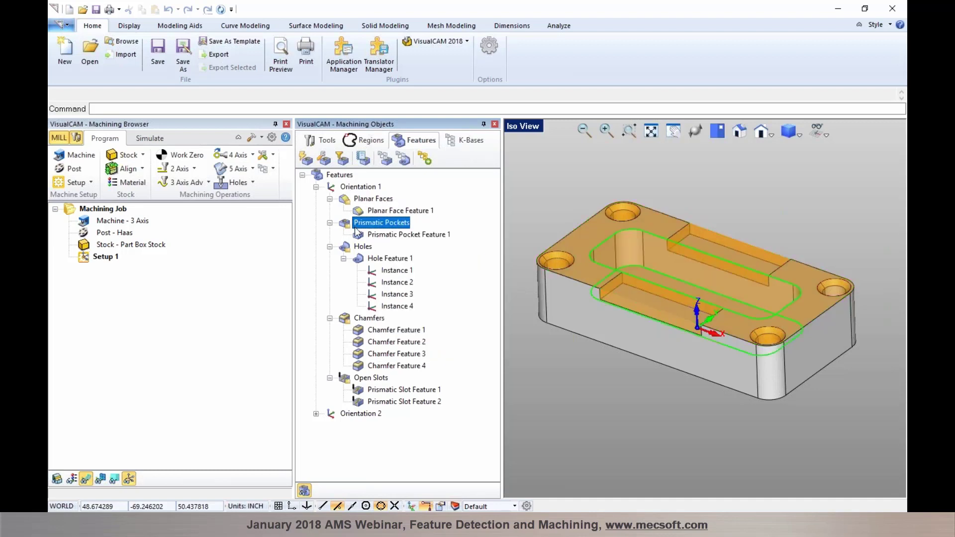
{"action": "mouse_move", "coordinate": [358, 237]}
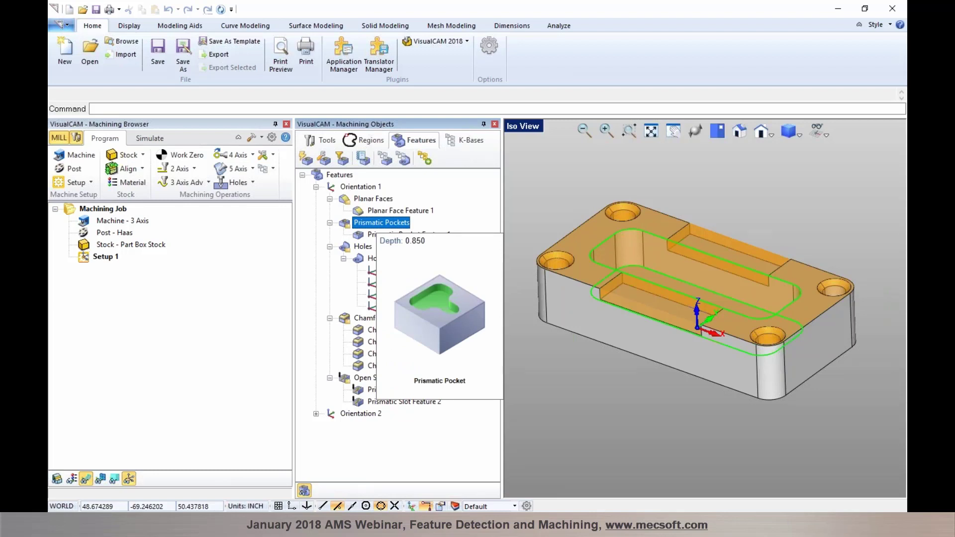
{"action": "left_click", "coordinate": [362, 247]}
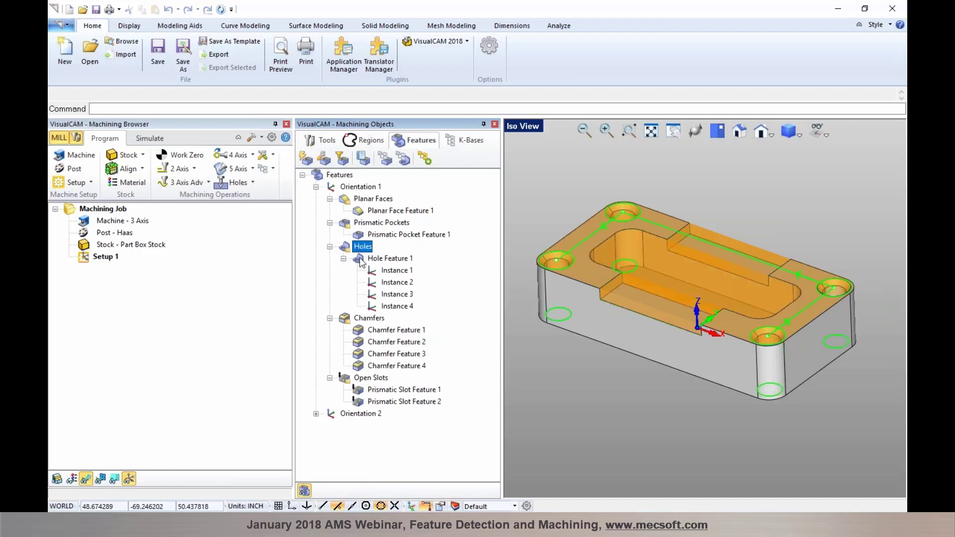
{"action": "left_click", "coordinate": [359, 258]}
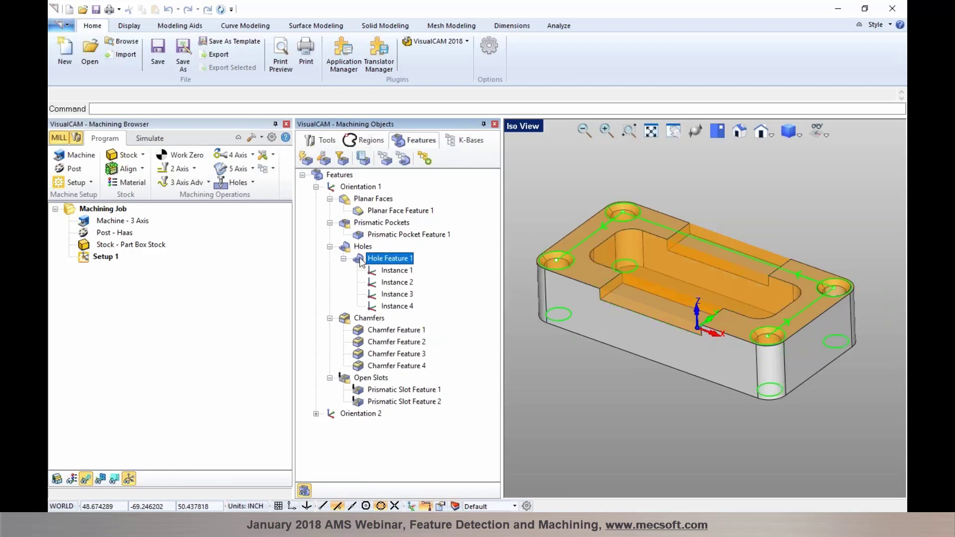
{"action": "left_click", "coordinate": [367, 318]}
{"action": "left_click", "coordinate": [374, 330]}
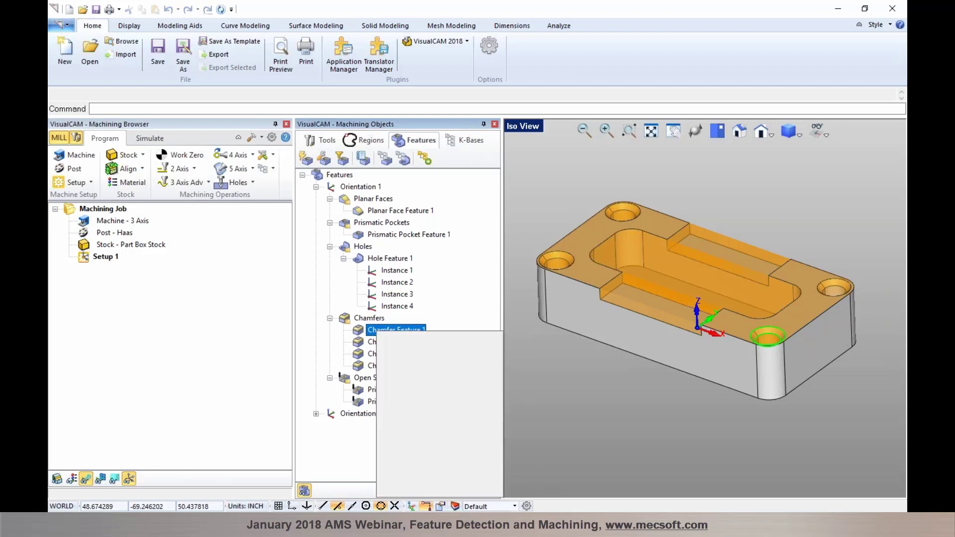
{"action": "left_click", "coordinate": [372, 389]}
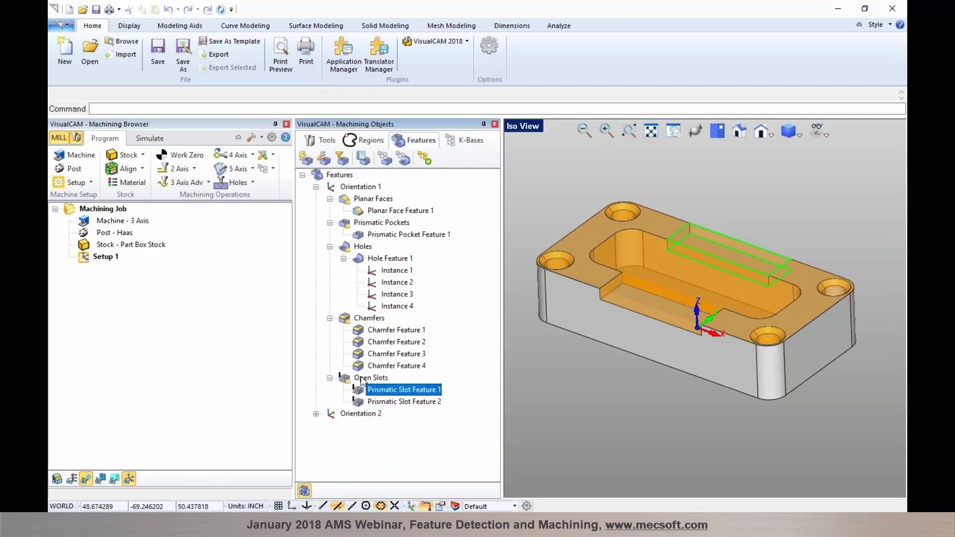
Step: Expand Orientation 2 and examine its planar face and hole features on the underside of the part
{"action": "left_click", "coordinate": [358, 413]}
{"action": "left_click", "coordinate": [316, 414]}
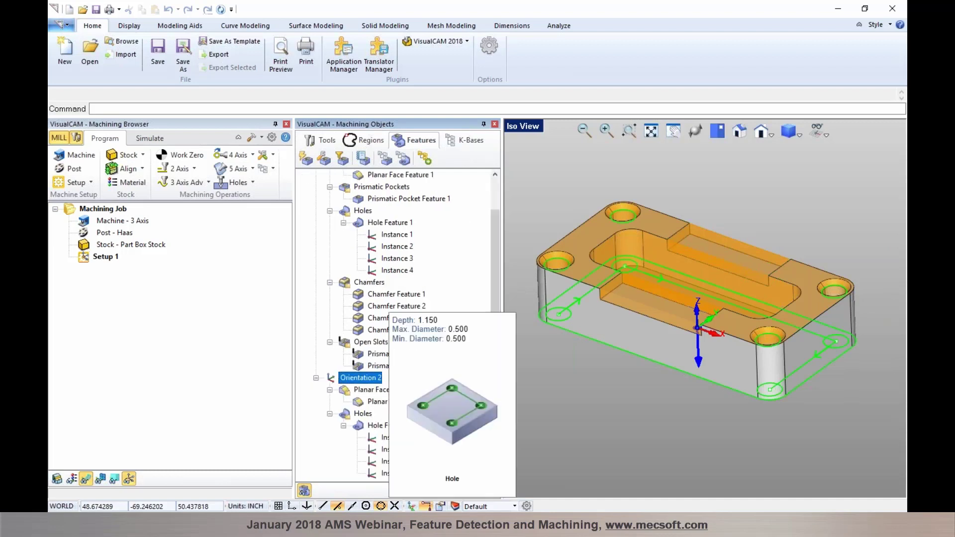
{"action": "scroll", "coordinate": [370, 429], "scroll_direction": "up", "scroll_amount": 1}
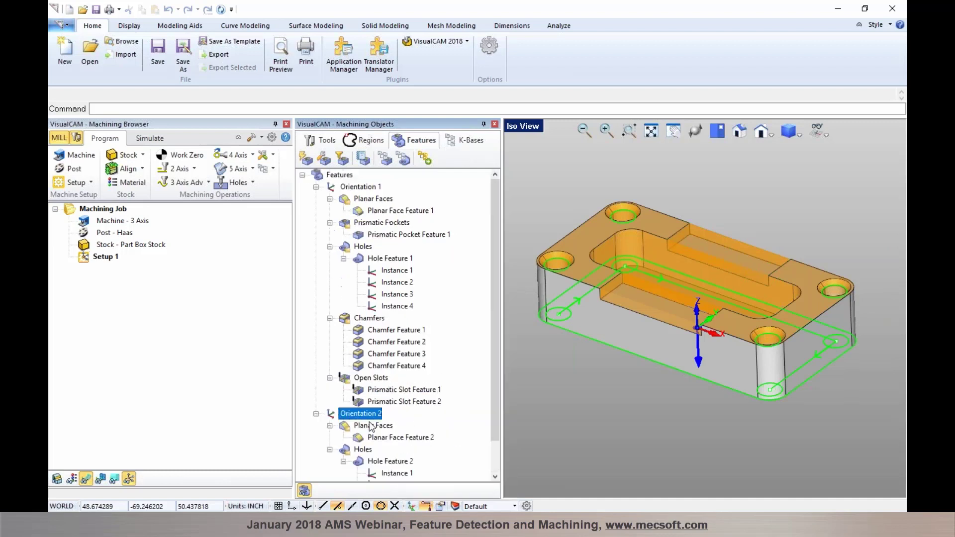
Step: Select Orientation 1, collapse both orientations and automatically generate the machining operations for Orientation 1
{"action": "left_click", "coordinate": [346, 189]}
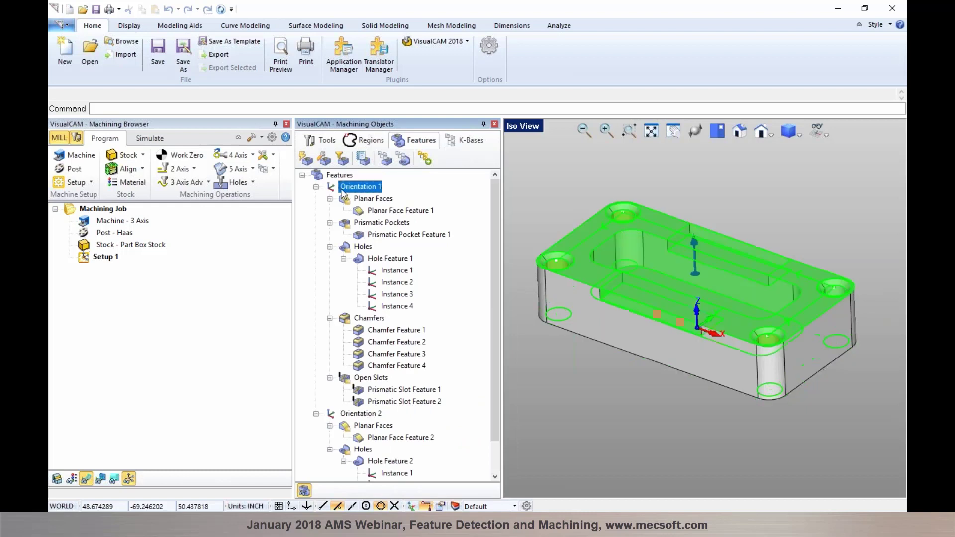
{"action": "left_click", "coordinate": [316, 187]}
{"action": "left_click", "coordinate": [315, 199]}
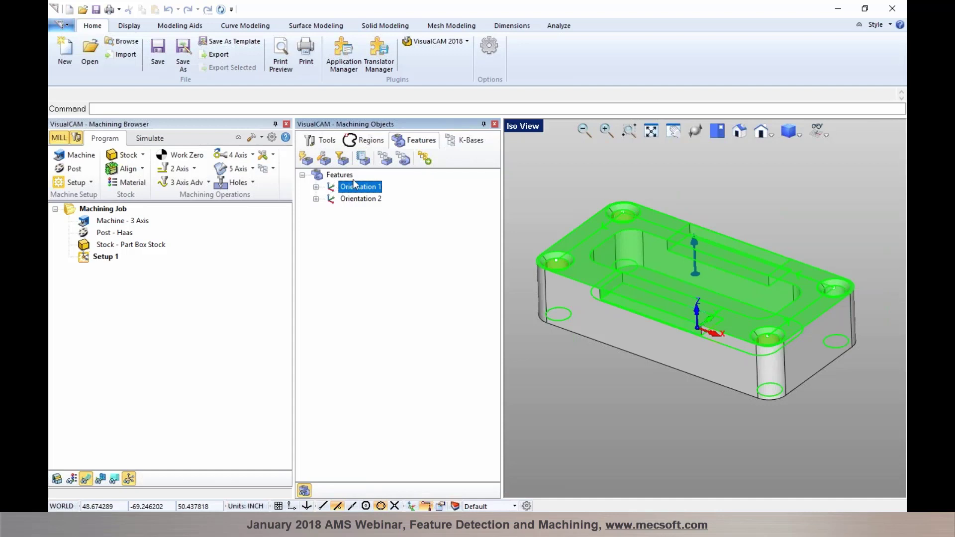
{"action": "left_click", "coordinate": [423, 160]}
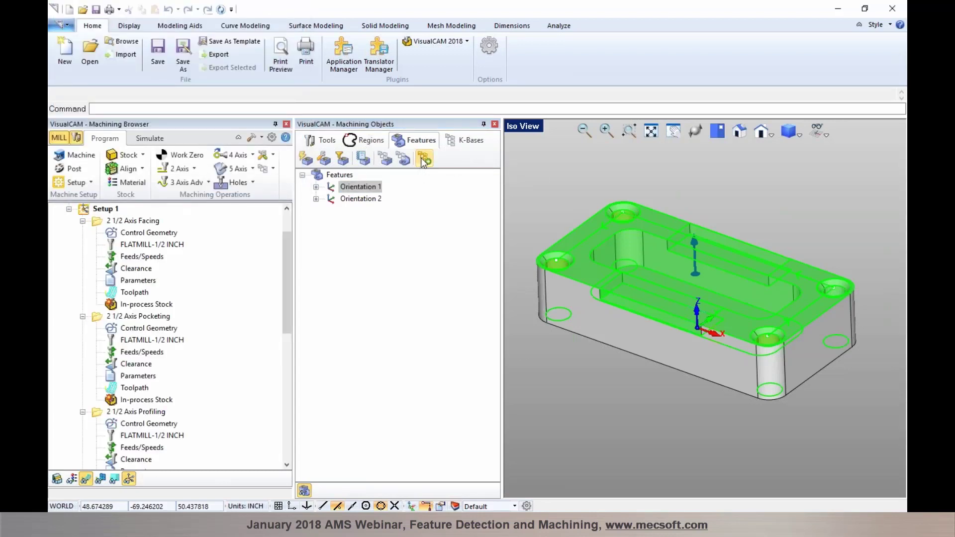
Step: Collapse the facing, pocketing, profiling, slotting and chamfering operations listed under Setup 1
{"action": "left_click", "coordinate": [82, 221]}
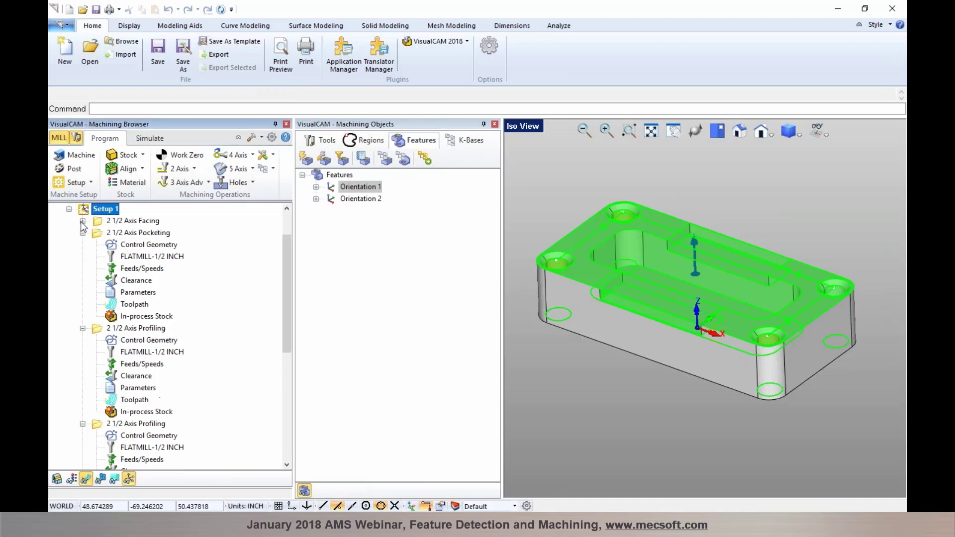
{"action": "left_click", "coordinate": [82, 232]}
{"action": "left_click", "coordinate": [82, 245]}
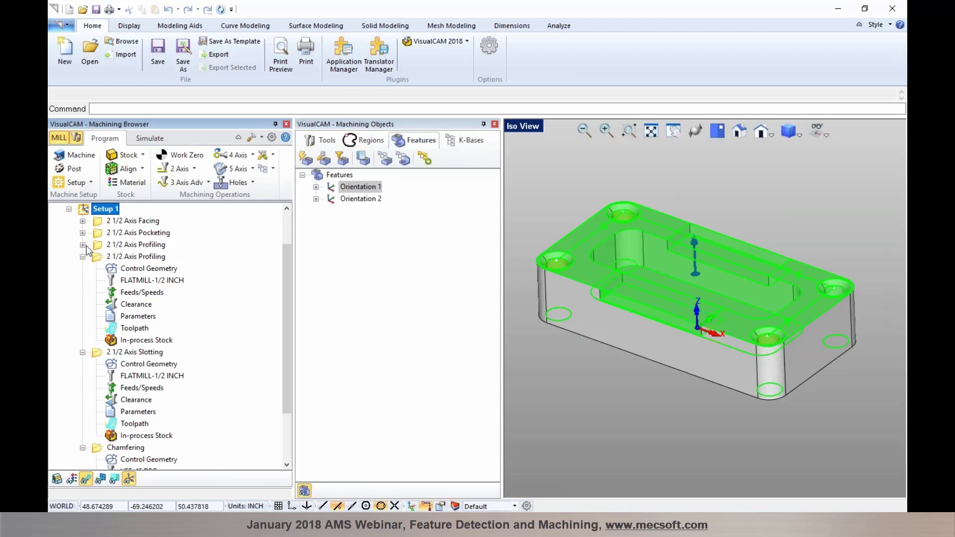
{"action": "left_click", "coordinate": [83, 257]}
{"action": "left_click", "coordinate": [83, 275]}
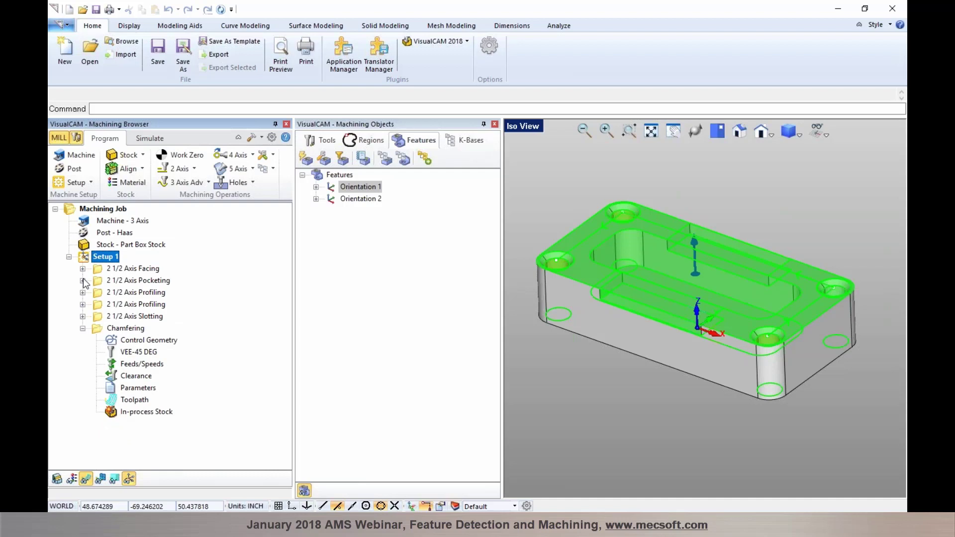
{"action": "left_click", "coordinate": [82, 328]}
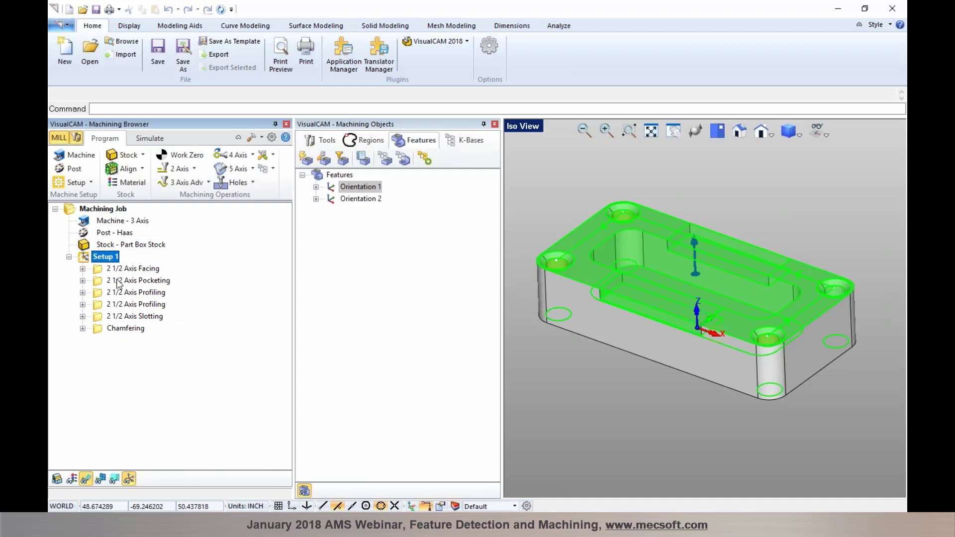
Step: Display the 2 1/2 Axis Facing toolpath and dock the Machining Objects browser below the Machining Browser
{"action": "left_click", "coordinate": [116, 272]}
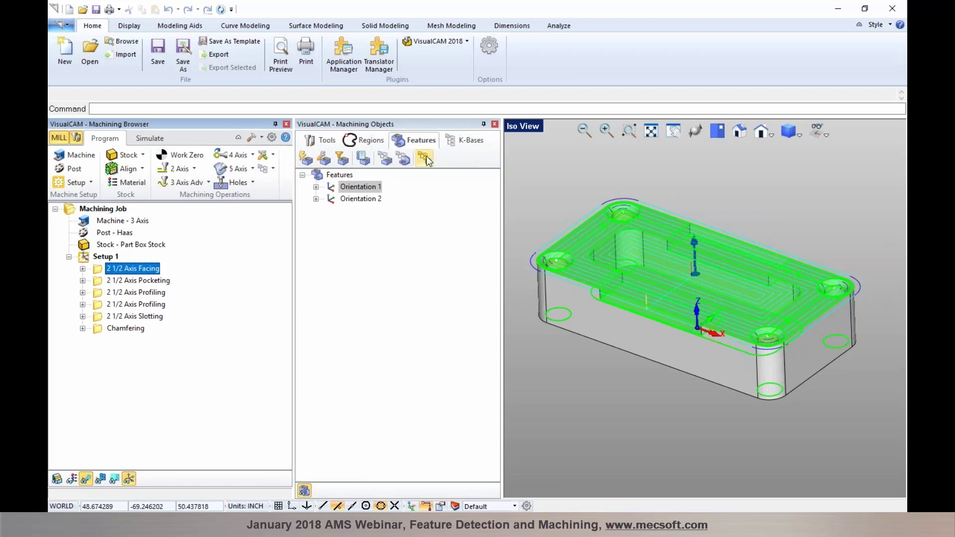
{"action": "left_click_drag", "start_coordinate": [386, 124], "coordinate": [169, 324]}
Step: Display the toolpaths of the 2 1/2 Axis Pocketing, both 2 1/2 Axis Profiling, the 2 1/2 Axis Slotting and the Chamfering operations one after another
{"action": "scroll", "coordinate": [102, 274], "scroll_direction": "down", "scroll_amount": 1}
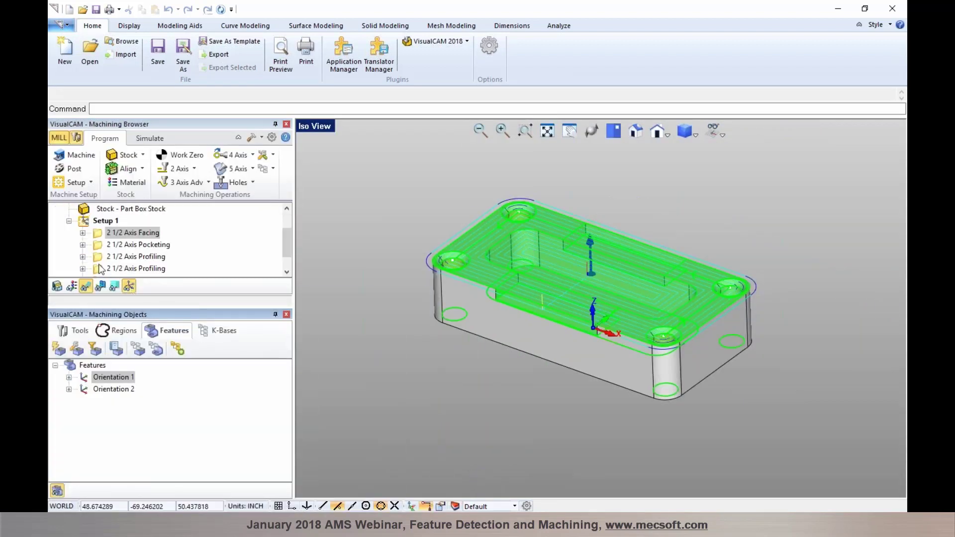
{"action": "left_click", "coordinate": [110, 248]}
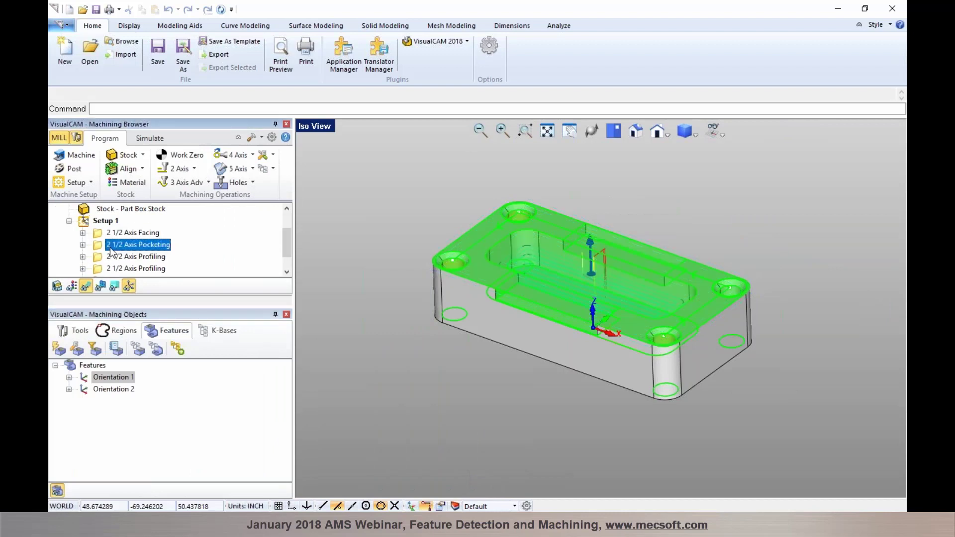
{"action": "left_click", "coordinate": [113, 259]}
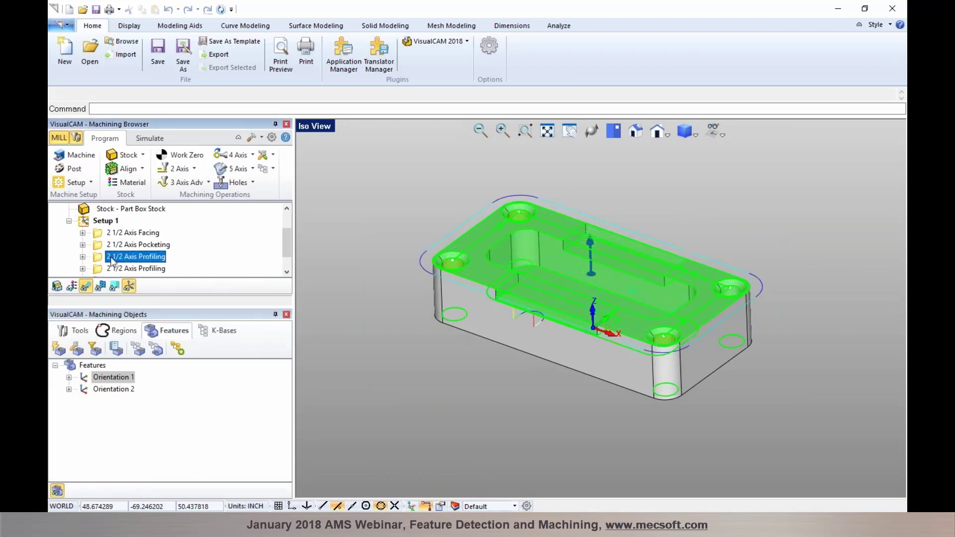
{"action": "left_click", "coordinate": [112, 269]}
{"action": "scroll", "coordinate": [112, 272], "scroll_direction": "down", "scroll_amount": 1}
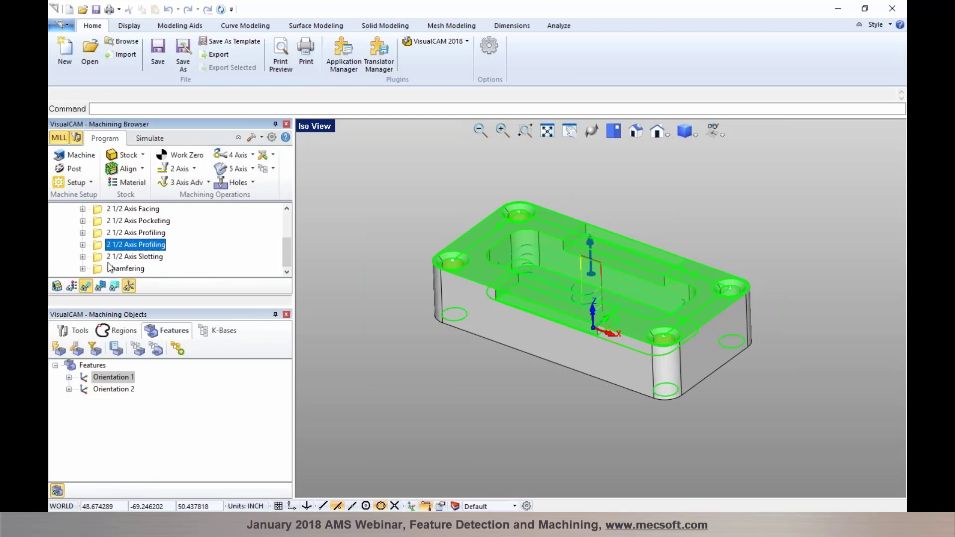
{"action": "left_click", "coordinate": [108, 258]}
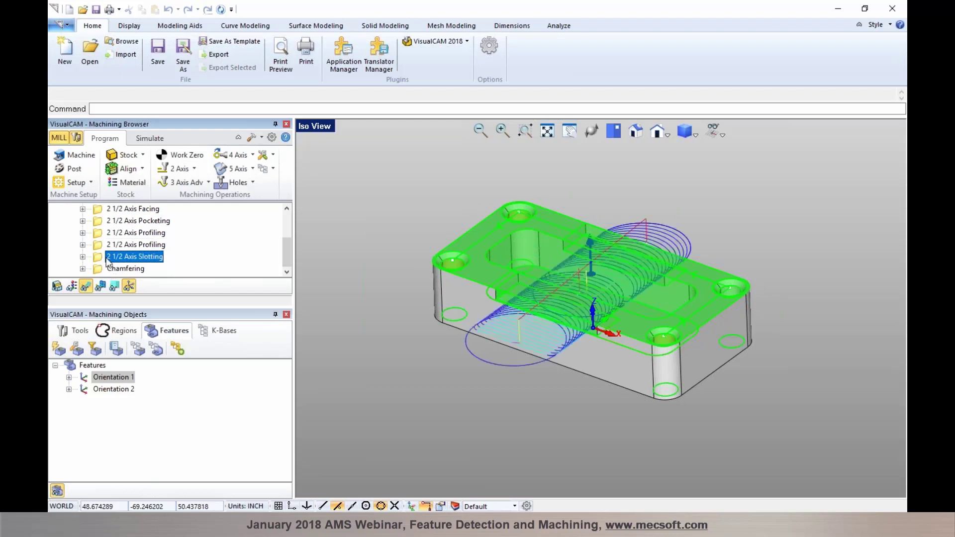
{"action": "left_click", "coordinate": [110, 269]}
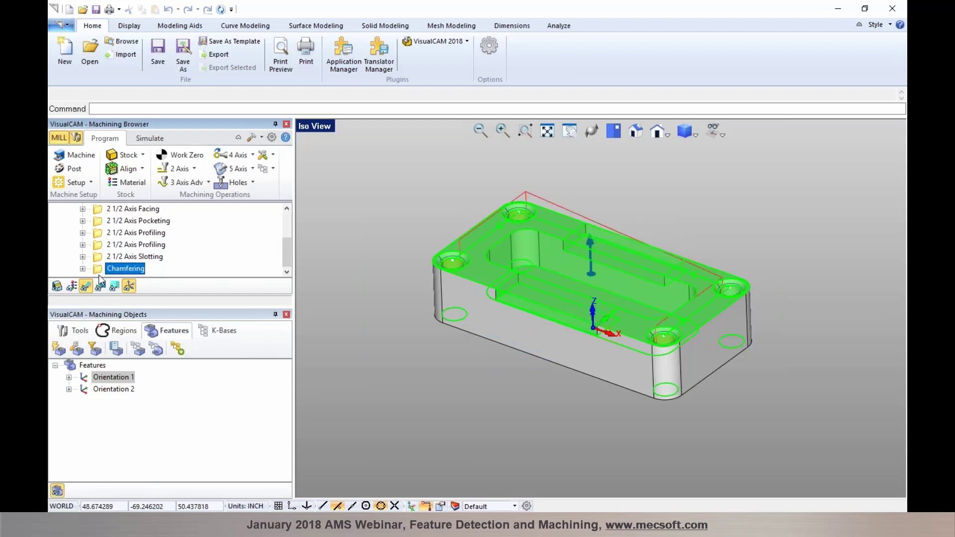
{"action": "scroll", "coordinate": [101, 266], "scroll_direction": "up", "scroll_amount": 3}
{"action": "left_click", "coordinate": [99, 258]}
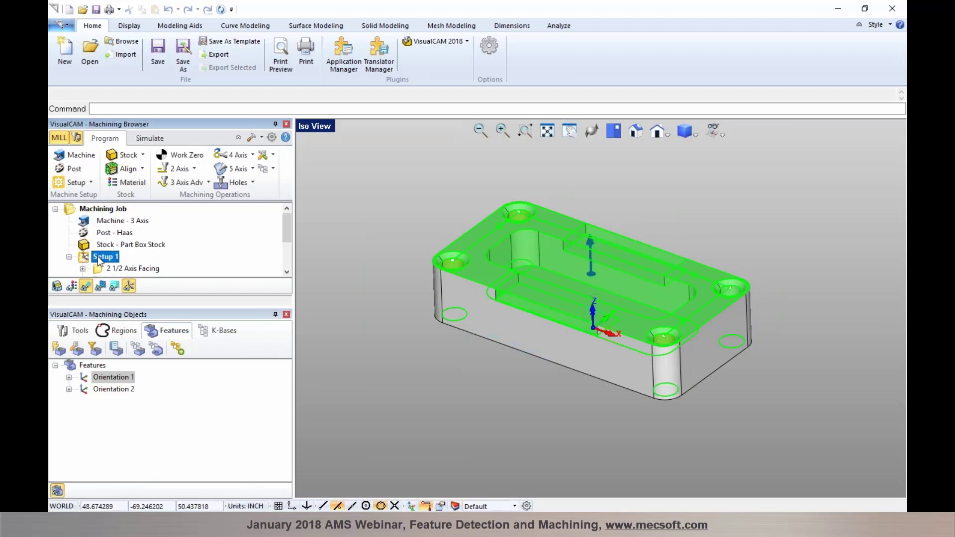
{"action": "right_click", "coordinate": [93, 258]}
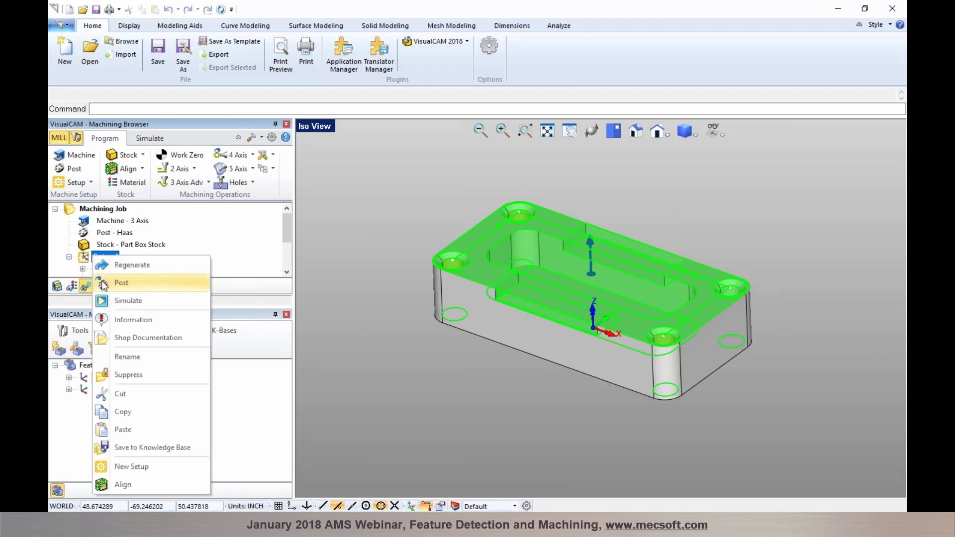
{"action": "left_click", "coordinate": [89, 260]}
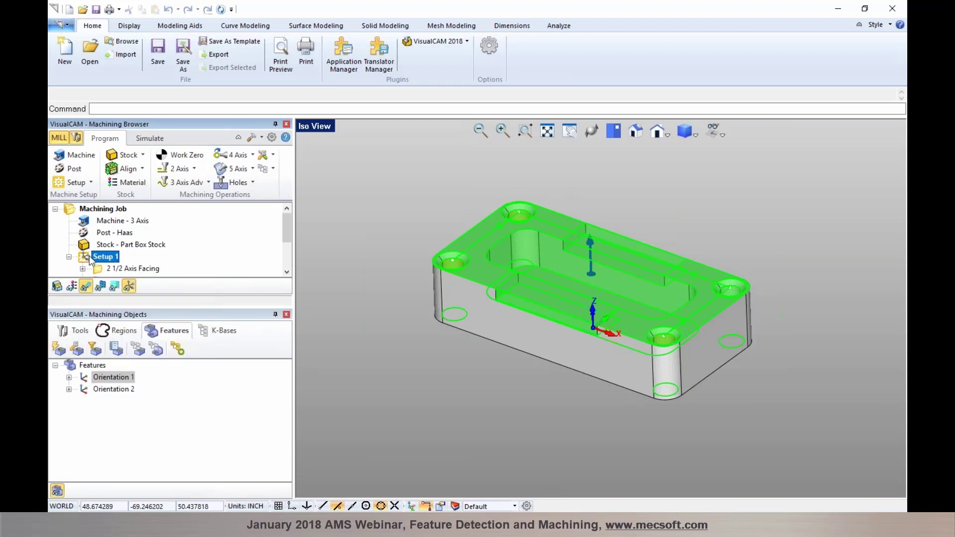
{"action": "right_click", "coordinate": [90, 258]}
{"action": "left_click", "coordinate": [85, 262]}
Step: Simulate the material removal through the Chamfering operation and hide the toolpath display
{"action": "scroll", "coordinate": [89, 269], "scroll_direction": "down", "scroll_amount": 2}
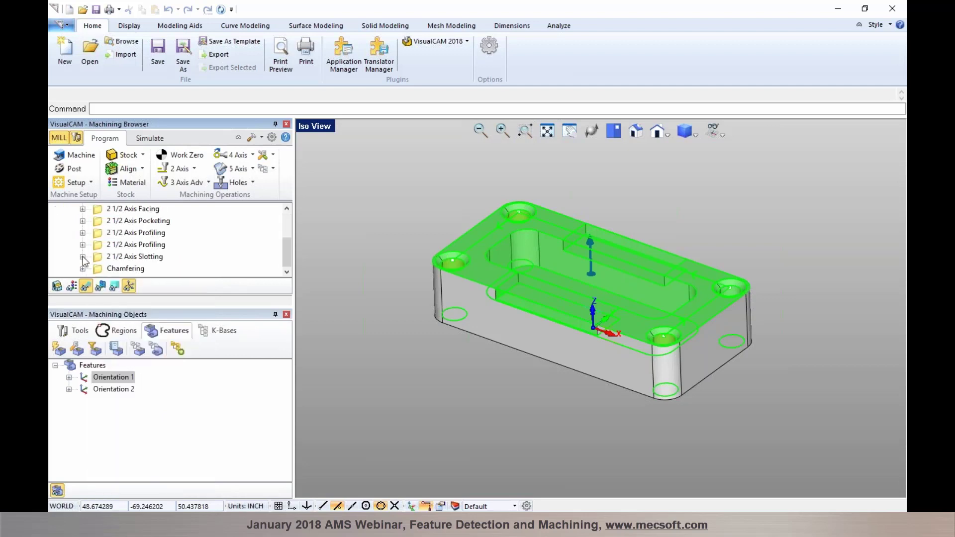
{"action": "left_click", "coordinate": [98, 272]}
{"action": "right_click", "coordinate": [99, 274]}
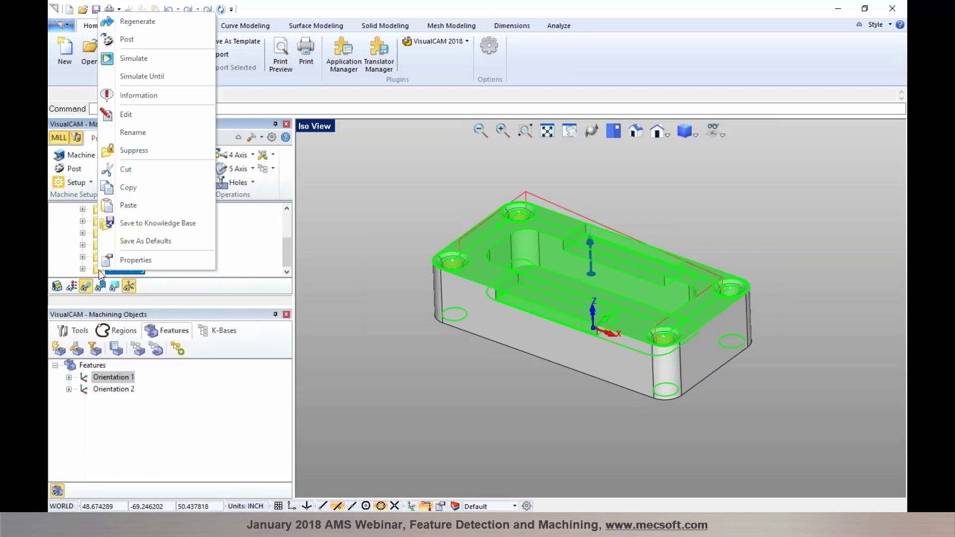
{"action": "left_click", "coordinate": [140, 75]}
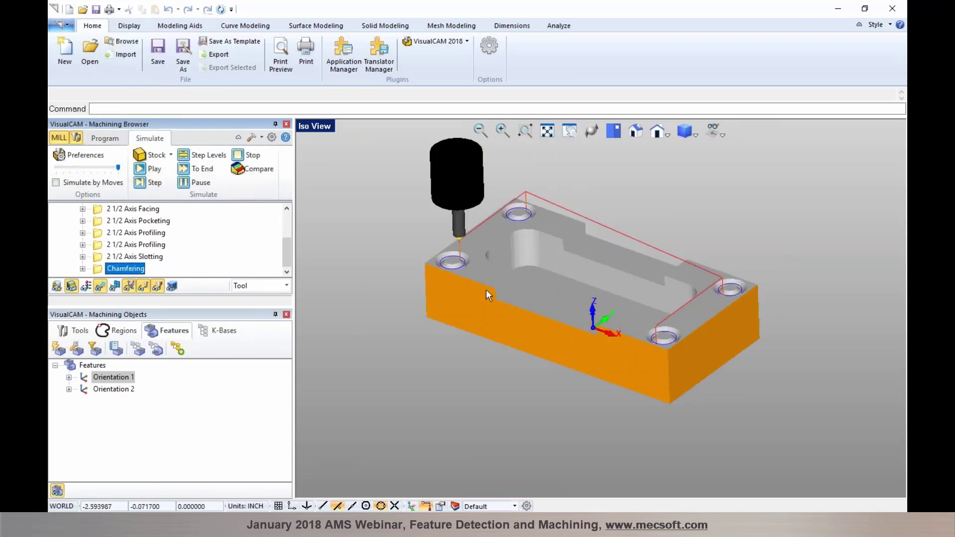
{"action": "scroll", "coordinate": [523, 264], "scroll_direction": "up", "scroll_amount": 2}
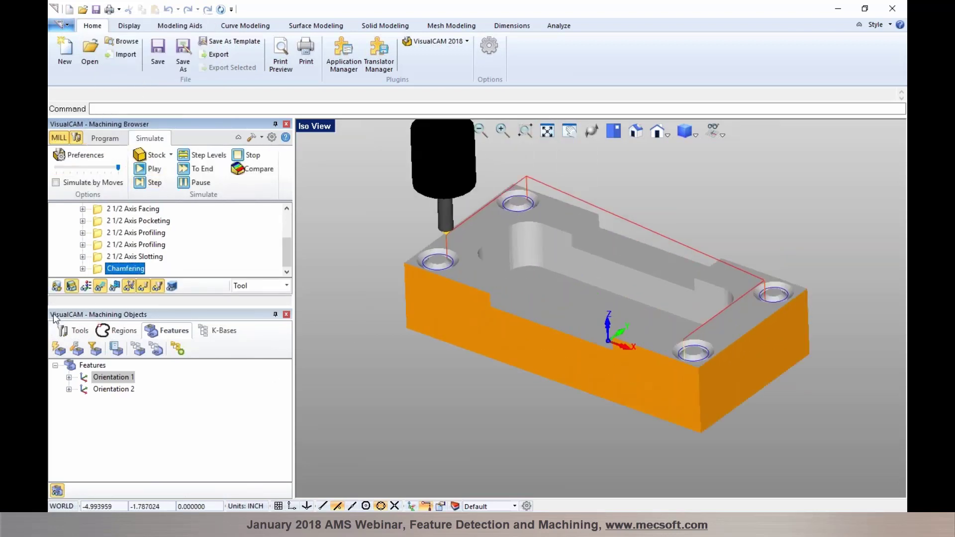
{"action": "left_click", "coordinate": [103, 287]}
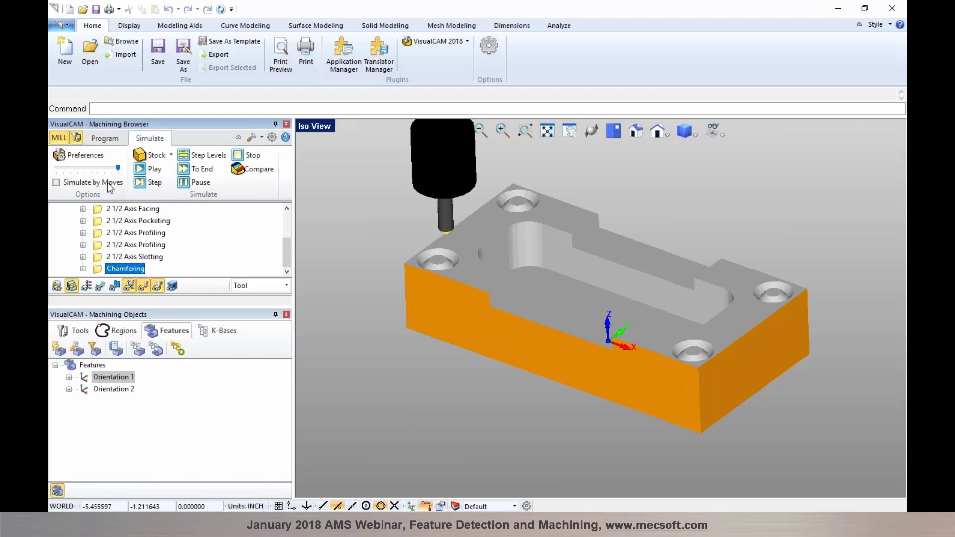
Step: Leave the simulation for programming, expand Orientation 1, examine its planar face and hole features, and collapse Hole Feature 1
{"action": "left_click", "coordinate": [106, 140]}
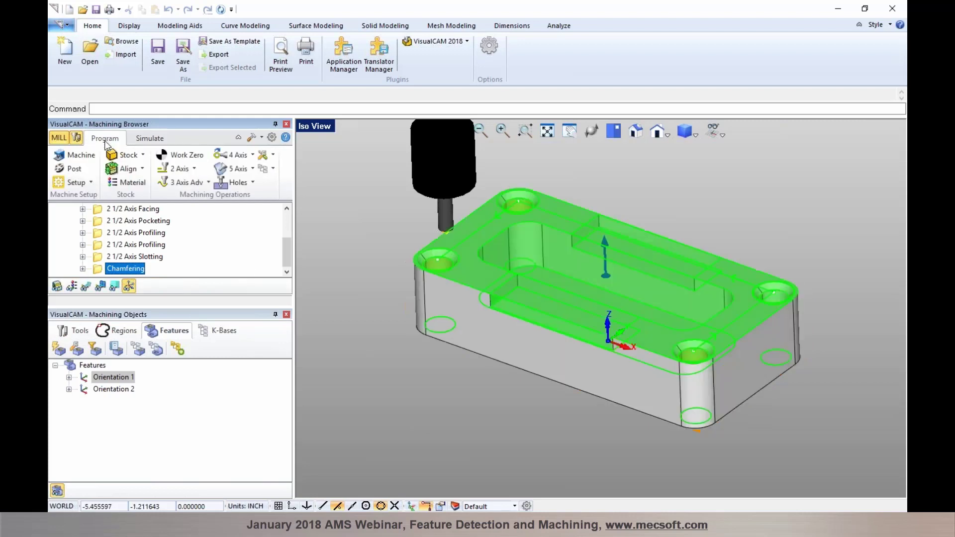
{"action": "left_click", "coordinate": [69, 378]}
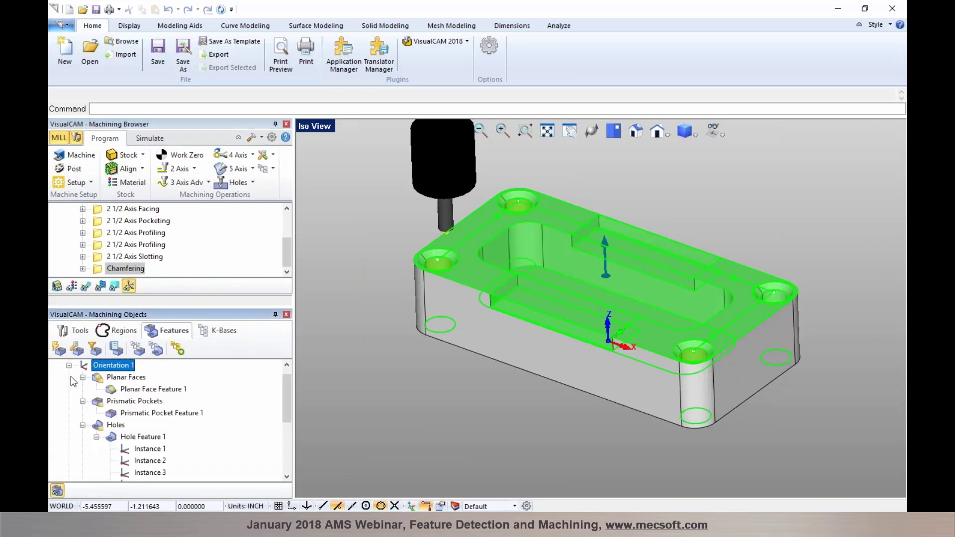
{"action": "left_click", "coordinate": [122, 391]}
{"action": "left_click", "coordinate": [105, 440]}
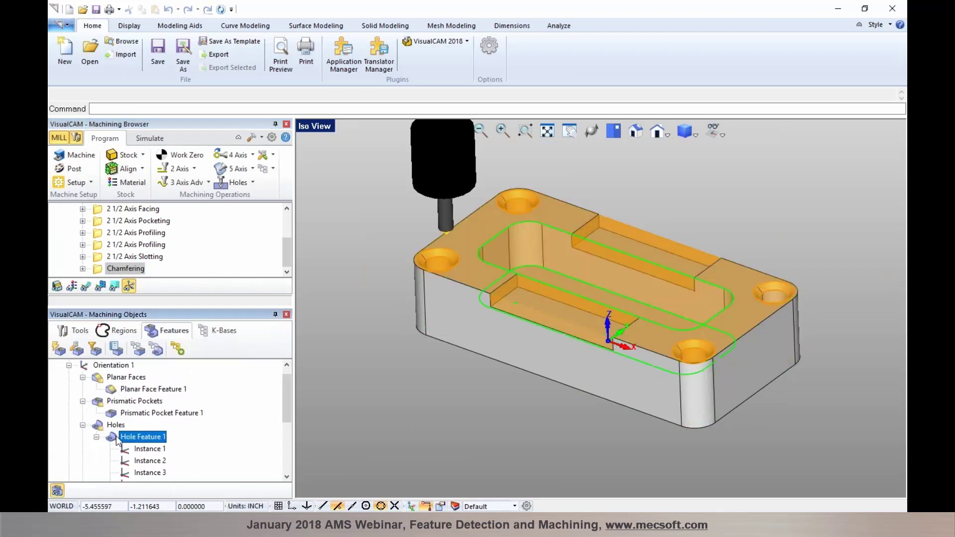
{"action": "left_click", "coordinate": [97, 437]}
{"action": "scroll", "coordinate": [105, 440], "scroll_direction": "down", "scroll_amount": 2}
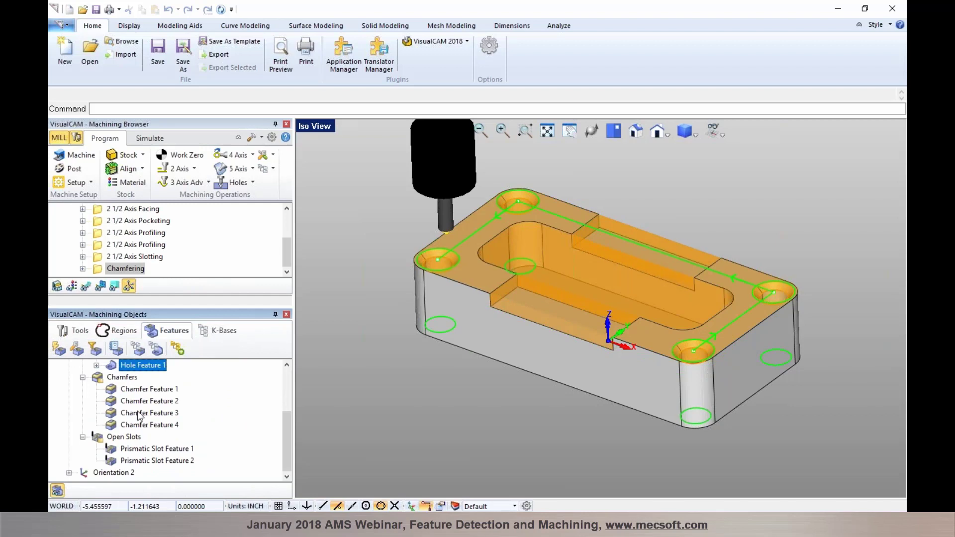
Step: Examine Chamfer Feature 1 and Prismatic Slot Feature 1 on the part and reselect Orientation 1
{"action": "left_click", "coordinate": [140, 389]}
{"action": "left_click", "coordinate": [133, 448]}
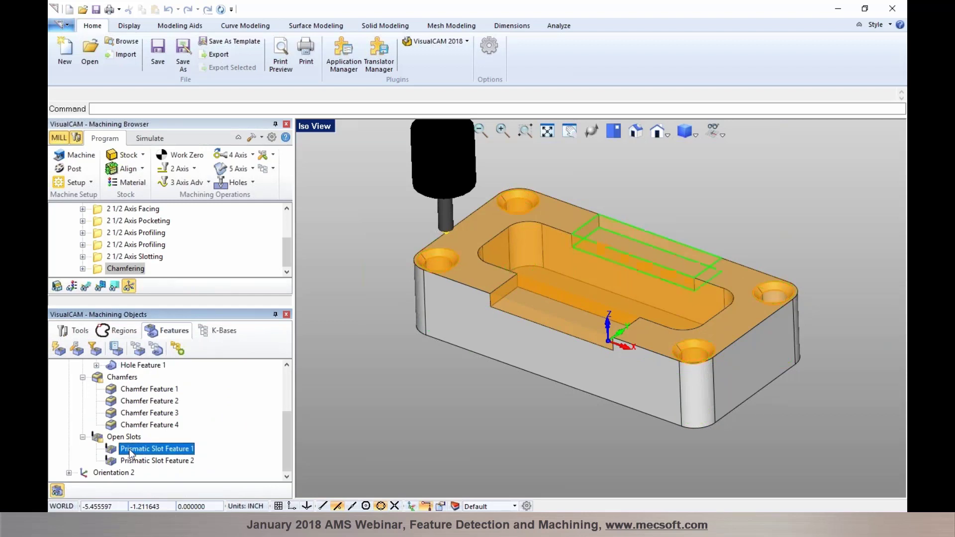
{"action": "scroll", "coordinate": [133, 448], "scroll_direction": "up", "scroll_amount": 1}
{"action": "scroll", "coordinate": [134, 449], "scroll_direction": "up", "scroll_amount": 2}
{"action": "left_click", "coordinate": [104, 378]}
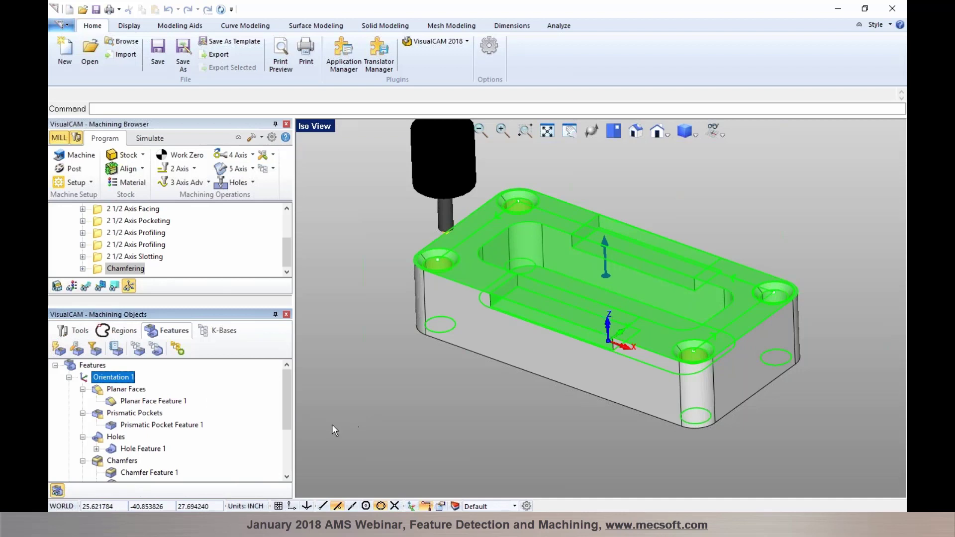
Step: Switch to RhinoCAM with FDM_Example3.3dm, show the Features list and dock a narrowed Machining Objects browser beside the Machining Browser
{"action": "left_click", "coordinate": [239, 464]}
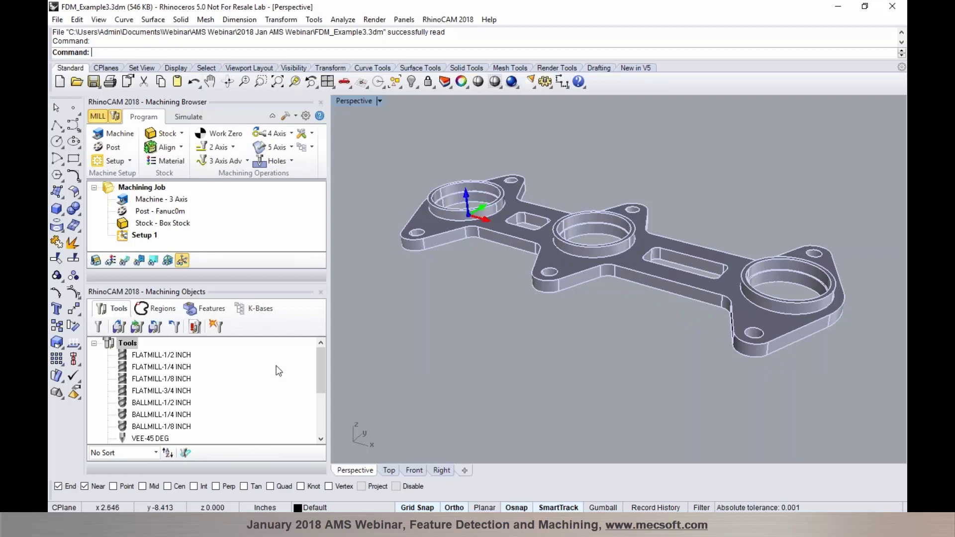
{"action": "left_click", "coordinate": [201, 309]}
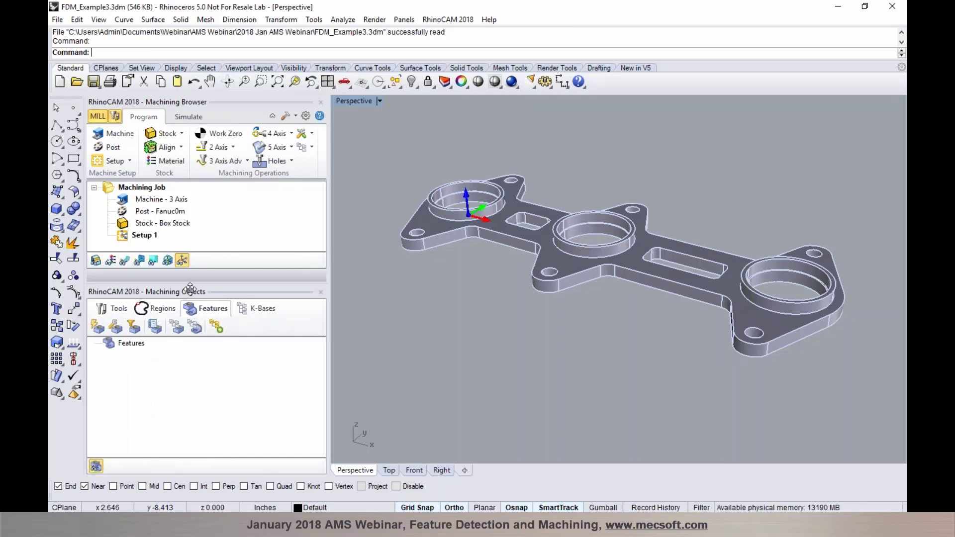
{"action": "left_click_drag", "start_coordinate": [189, 288], "coordinate": [267, 282]}
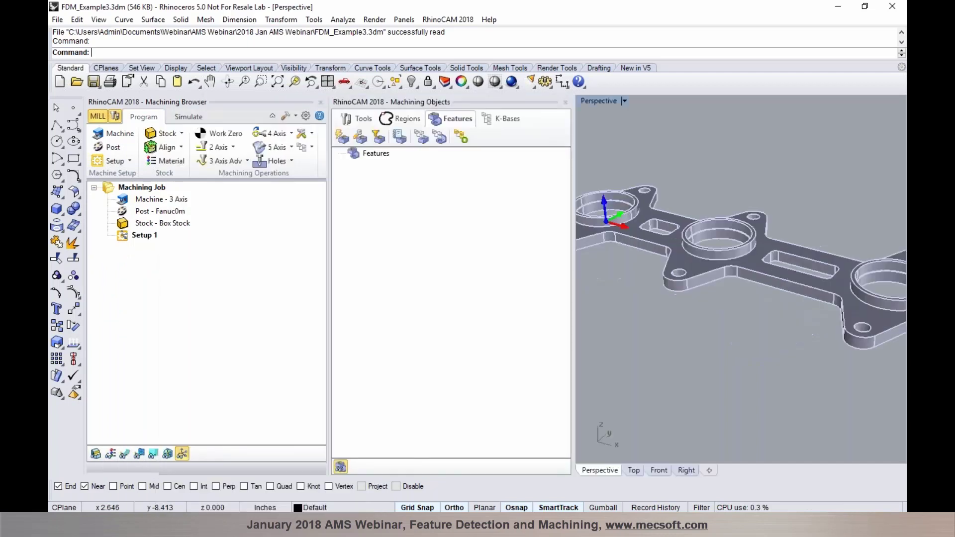
{"action": "left_click_drag", "start_coordinate": [571, 321], "coordinate": [532, 314]}
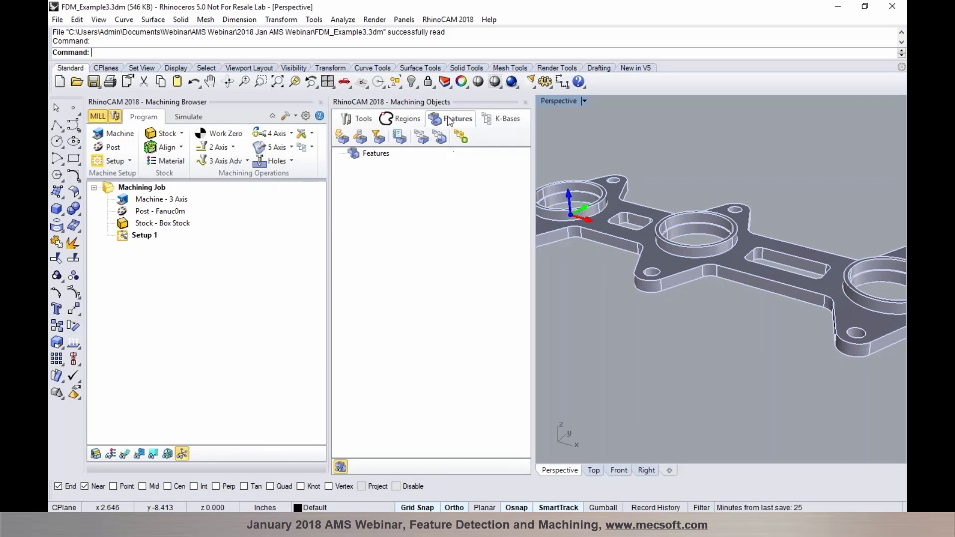
{"action": "scroll", "coordinate": [646, 369], "scroll_direction": "down", "scroll_amount": 3}
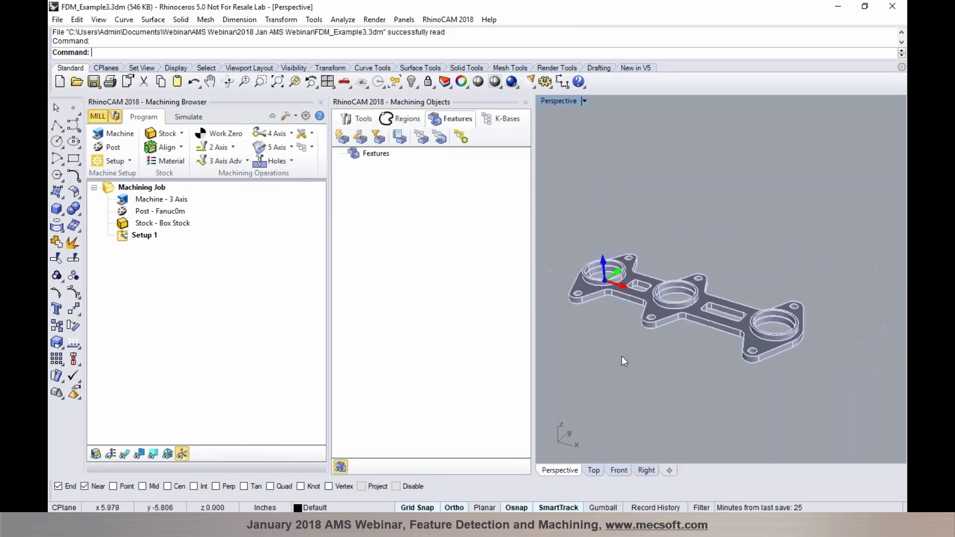
Step: Automatically detect the bracket's machinable features and collapse Orientation 1's Planar Faces, Prismatic Pockets and Open Prismatic Pockets groups
{"action": "left_click", "coordinate": [344, 138]}
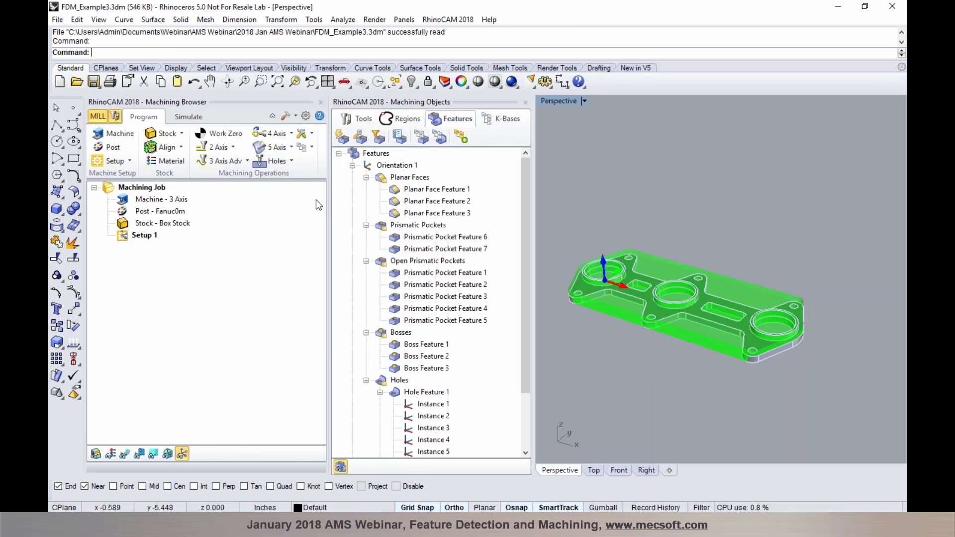
{"action": "left_click", "coordinate": [366, 178]}
{"action": "left_click", "coordinate": [365, 190]}
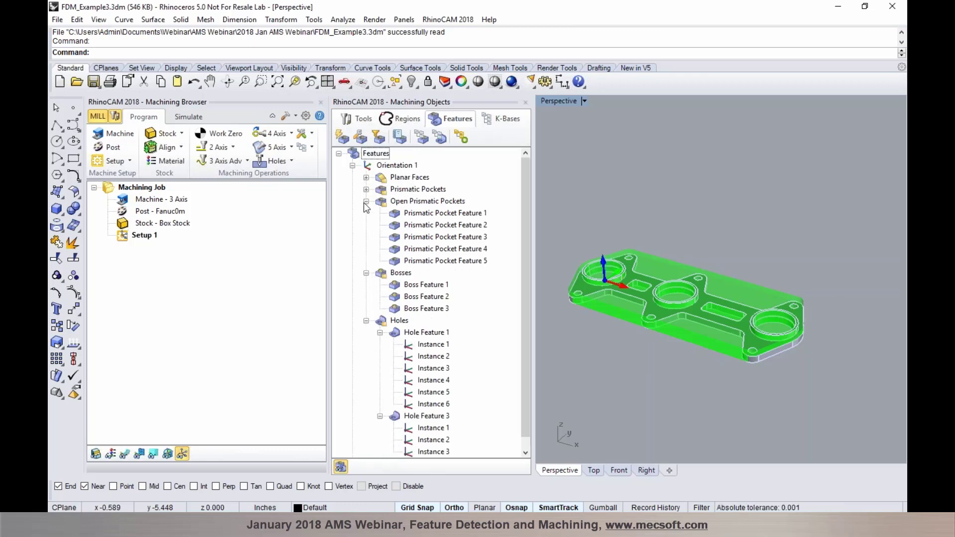
{"action": "left_click", "coordinate": [366, 201]}
{"action": "scroll", "coordinate": [353, 409], "scroll_direction": "down", "scroll_amount": 2}
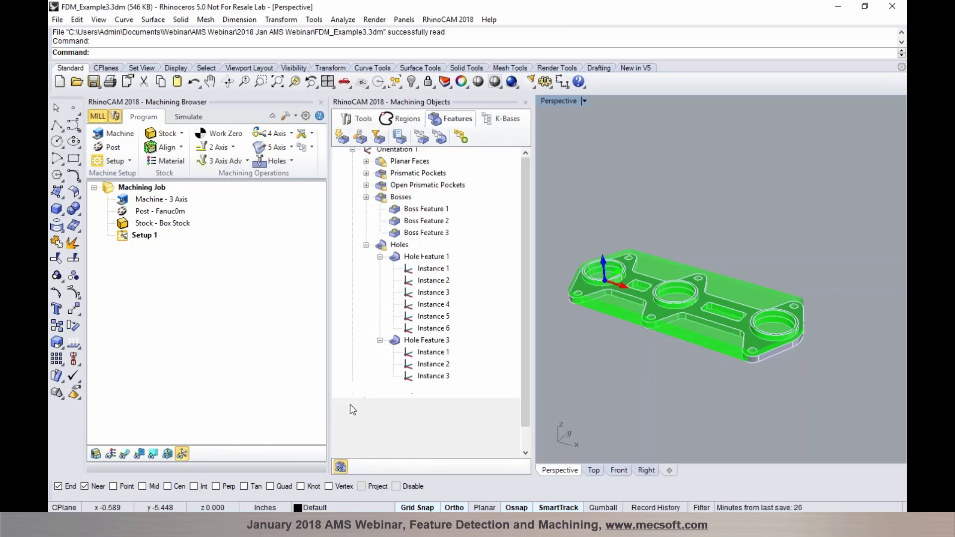
Step: Highlight Orientation 1 and Orientation 2 in turn and examine their features and machining directions on the model
{"action": "scroll", "coordinate": [402, 171], "scroll_direction": "up", "scroll_amount": 2}
{"action": "left_click", "coordinate": [397, 167]}
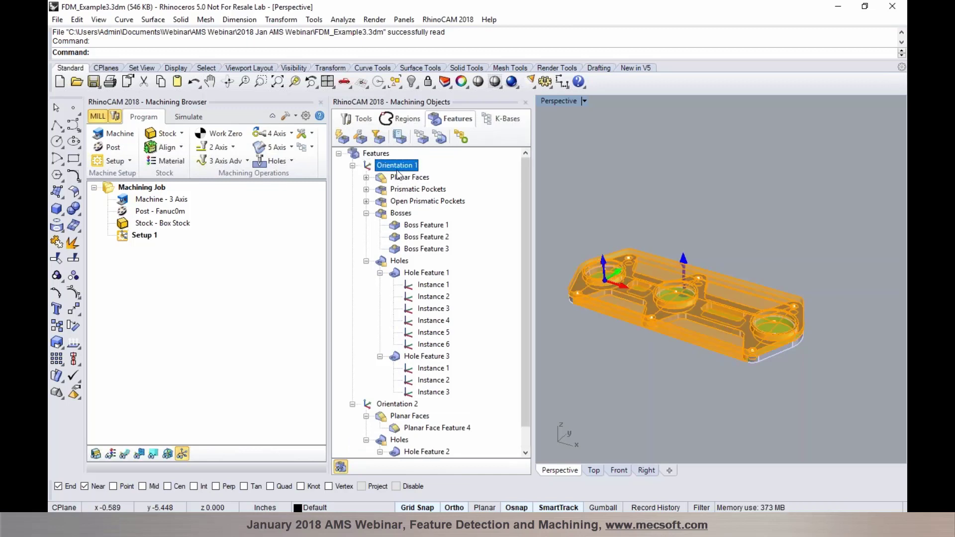
{"action": "right_click_drag", "start_coordinate": [643, 365], "coordinate": [622, 349]}
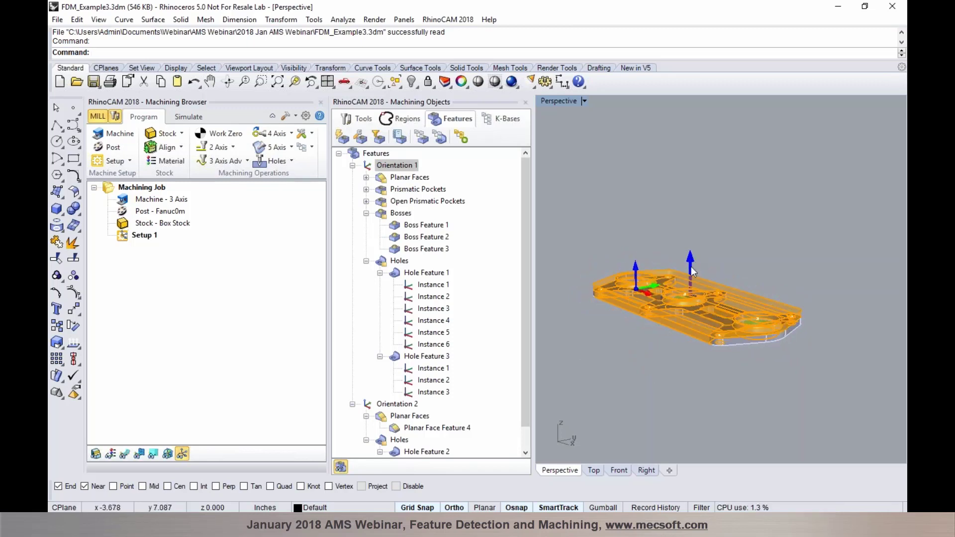
{"action": "left_click", "coordinate": [384, 404]}
{"action": "mouse_move", "coordinate": [637, 375]}
{"action": "right_mouse_down"}
{"action": "mouse_move", "coordinate": [657, 281]}
{"action": "mouse_move", "coordinate": [657, 391]}
{"action": "mouse_move", "coordinate": [641, 370]}
{"action": "right_mouse_up"}
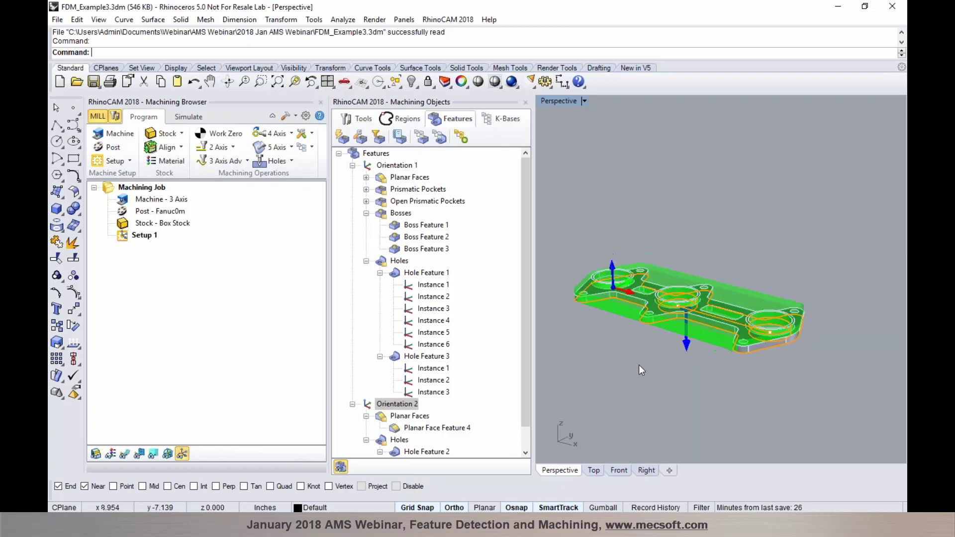
{"action": "scroll", "coordinate": [631, 353], "scroll_direction": "up", "scroll_amount": 3}
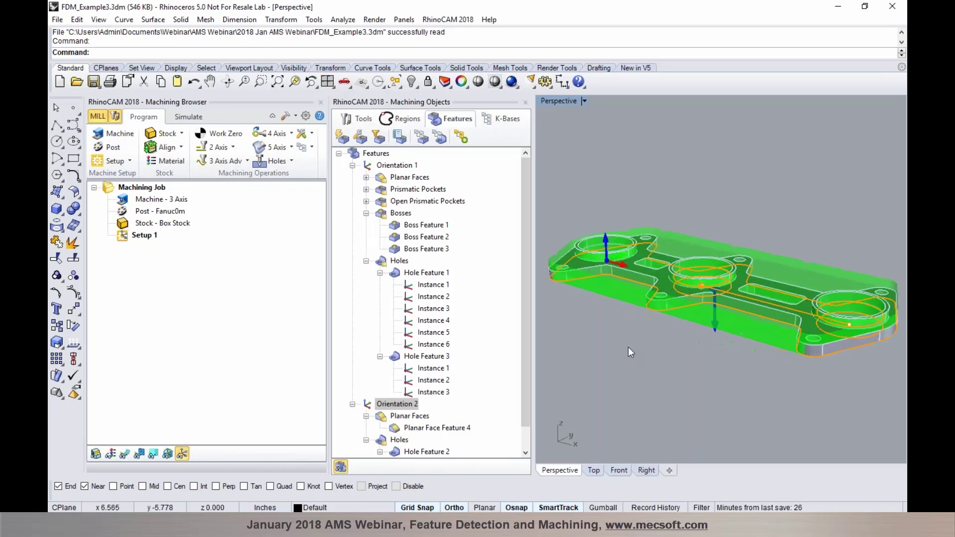
Step: Expand the Planar Faces group under Orientation 1 and examine Planar Face Feature 1 on the model
{"action": "left_click", "coordinate": [374, 165]}
{"action": "left_click", "coordinate": [389, 180]}
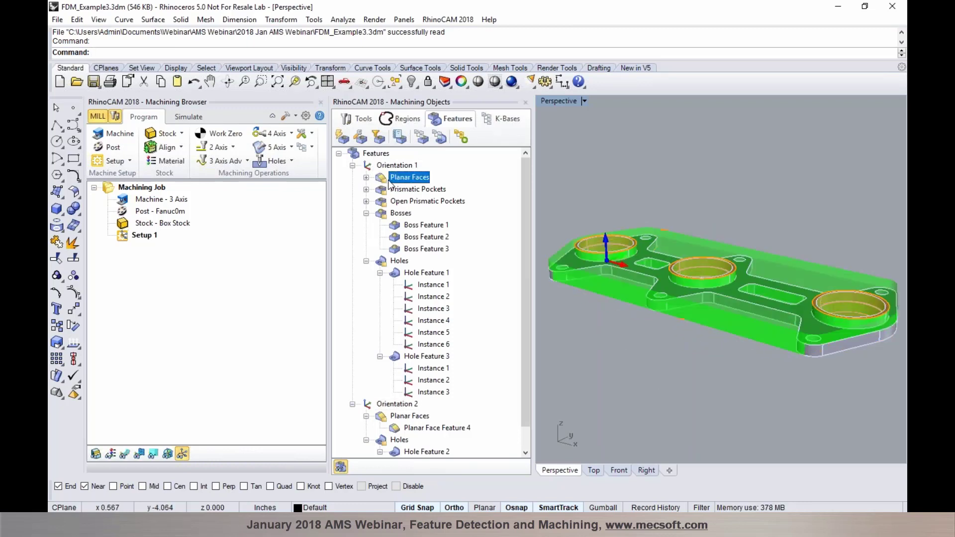
{"action": "left_click", "coordinate": [366, 178]}
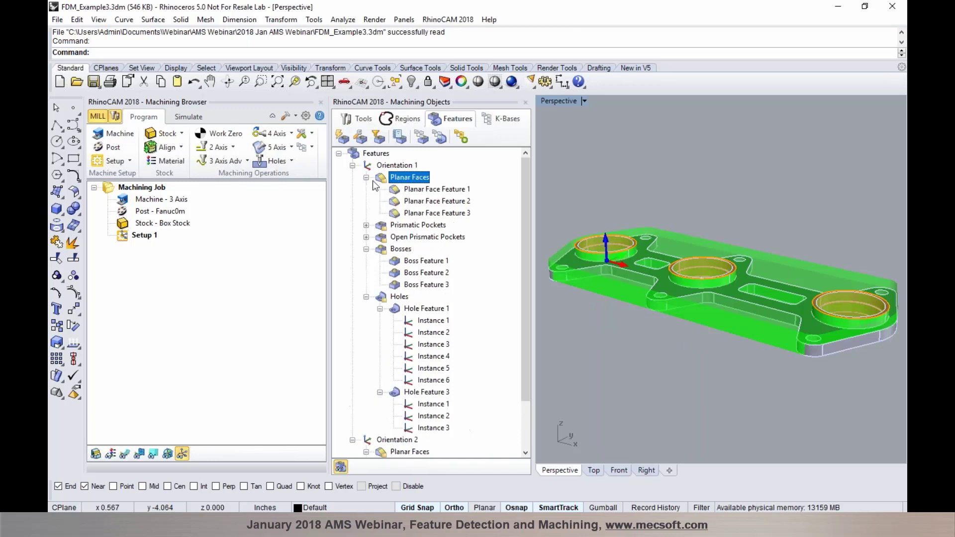
{"action": "left_click", "coordinate": [415, 193]}
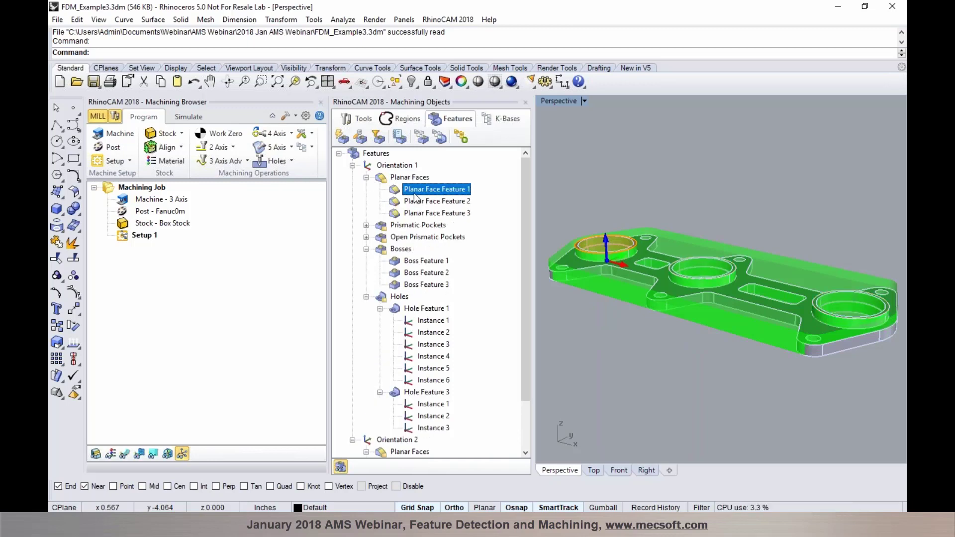
Step: Examine Planar Face Feature 2 and Planar Face Feature 3 of Orientation 1 on the model
{"action": "left_click", "coordinate": [414, 202]}
{"action": "left_click", "coordinate": [416, 214]}
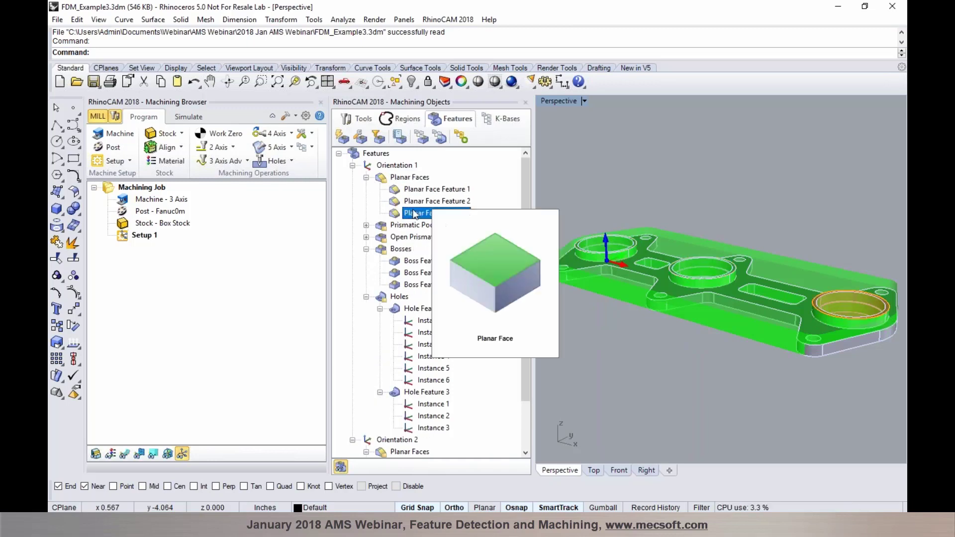
{"action": "mouse_move", "coordinate": [396, 204]}
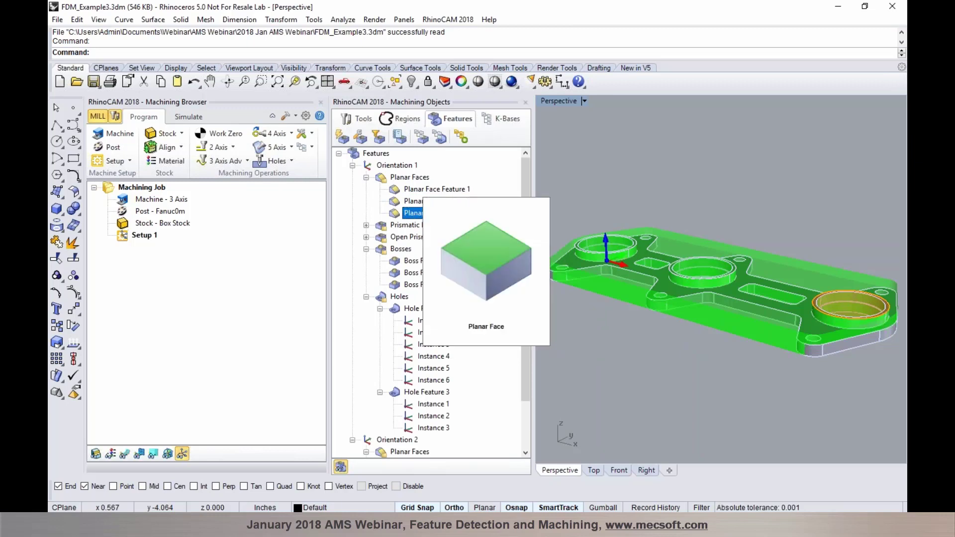
Step: Collapse Orientation 1's Planar Faces group, expand Prismatic Pockets and examine Prismatic Pocket Features 6 and 7
{"action": "left_click", "coordinate": [391, 225]}
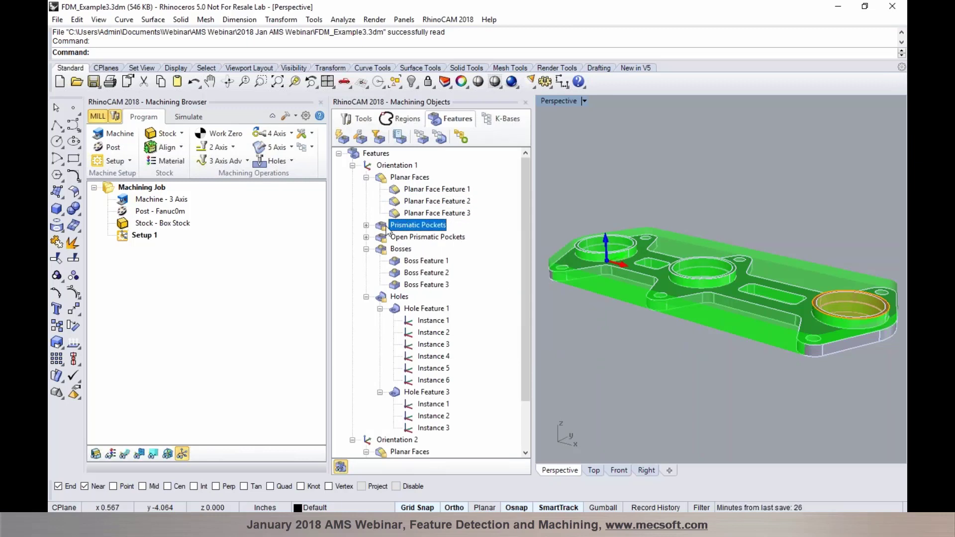
{"action": "left_click", "coordinate": [366, 177]}
{"action": "left_click", "coordinate": [366, 189]}
{"action": "left_click", "coordinate": [423, 202]}
{"action": "left_click", "coordinate": [409, 214]}
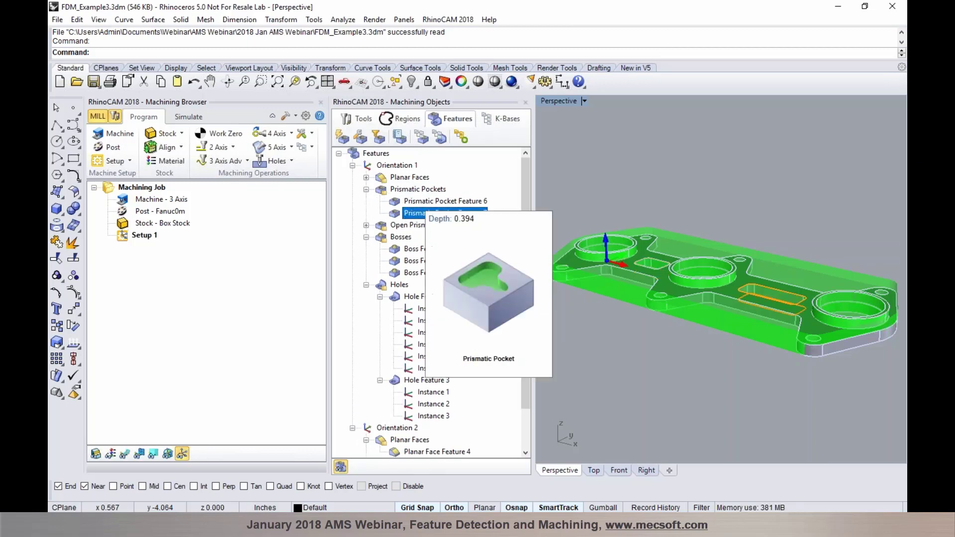
Step: Expand the Open Prismatic Pockets group and examine Prismatic Pocket Features 1 through 5 in turn on the model
{"action": "left_click", "coordinate": [380, 225]}
{"action": "left_click", "coordinate": [366, 225]}
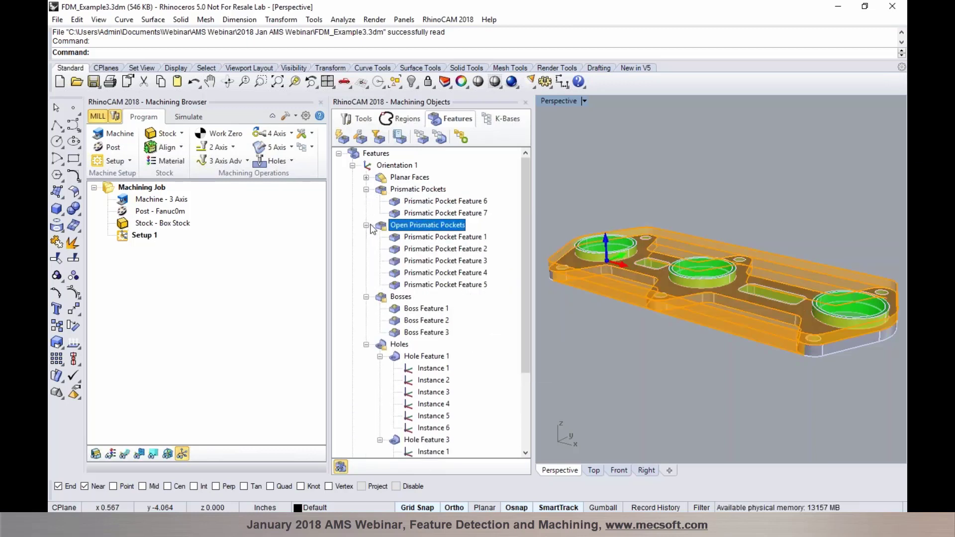
{"action": "left_click", "coordinate": [405, 237]}
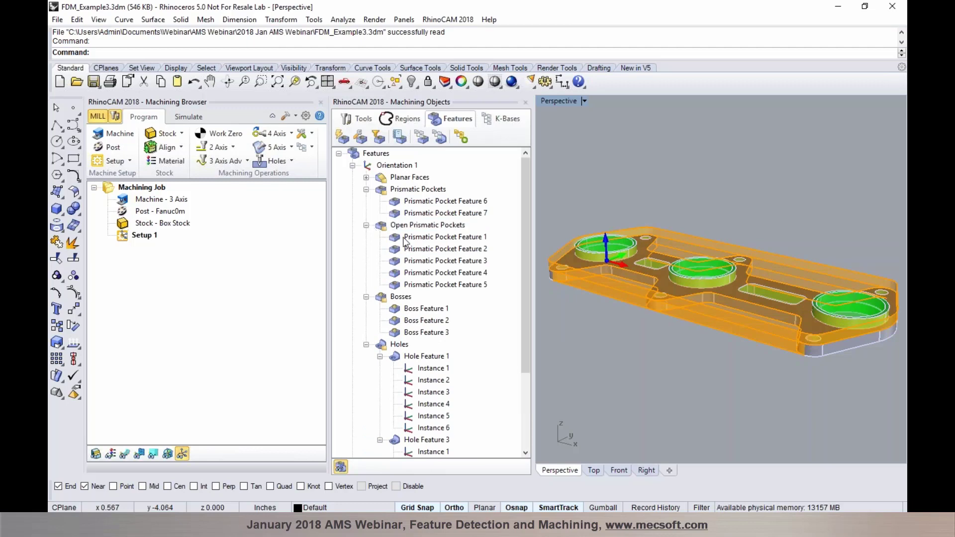
{"action": "mouse_move", "coordinate": [405, 239]}
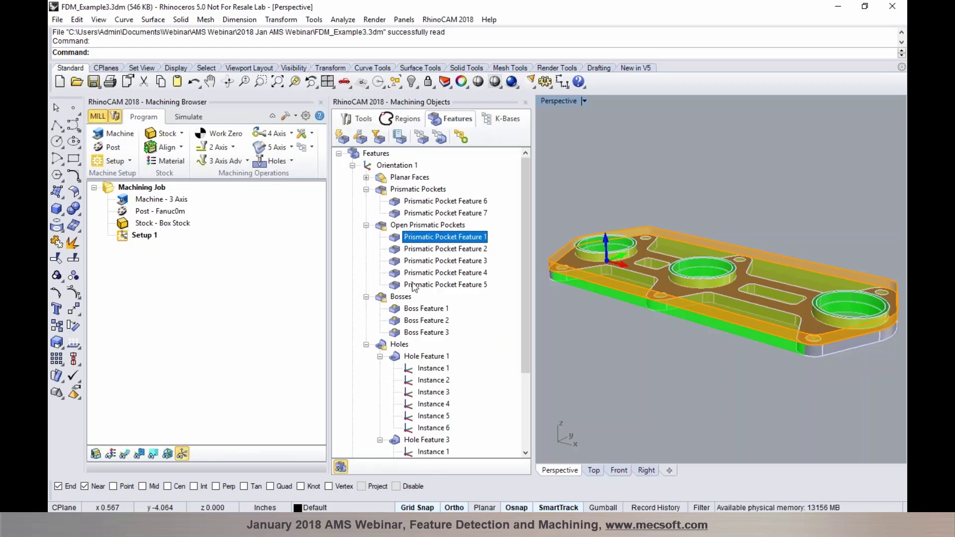
{"action": "left_click", "coordinate": [420, 249]}
{"action": "left_click", "coordinate": [420, 260]}
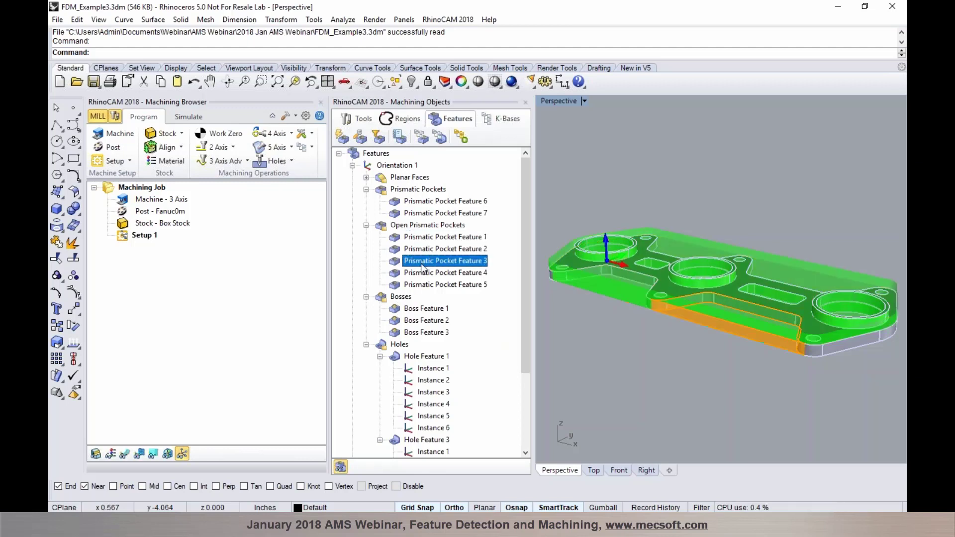
{"action": "left_click", "coordinate": [421, 274]}
{"action": "left_click", "coordinate": [420, 284]}
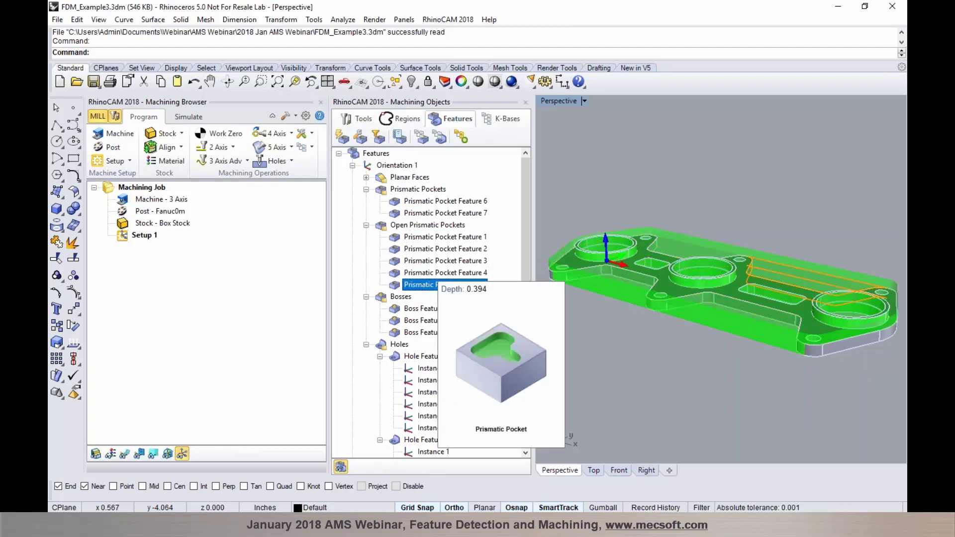
Step: Highlight the whole Bosses group and examine Boss Features 1, 2 and 3 individually on the model
{"action": "left_click", "coordinate": [398, 297]}
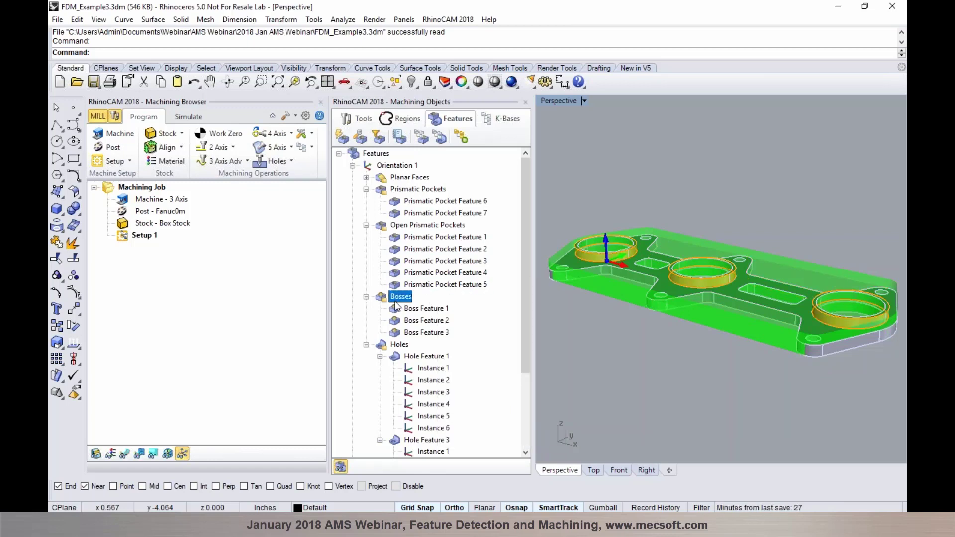
{"action": "left_click", "coordinate": [398, 310]}
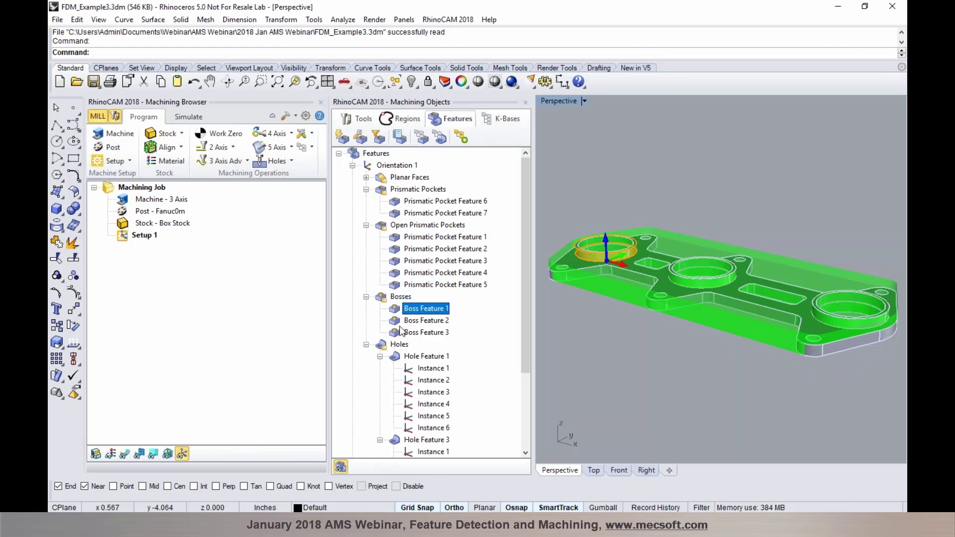
{"action": "left_click", "coordinate": [401, 323]}
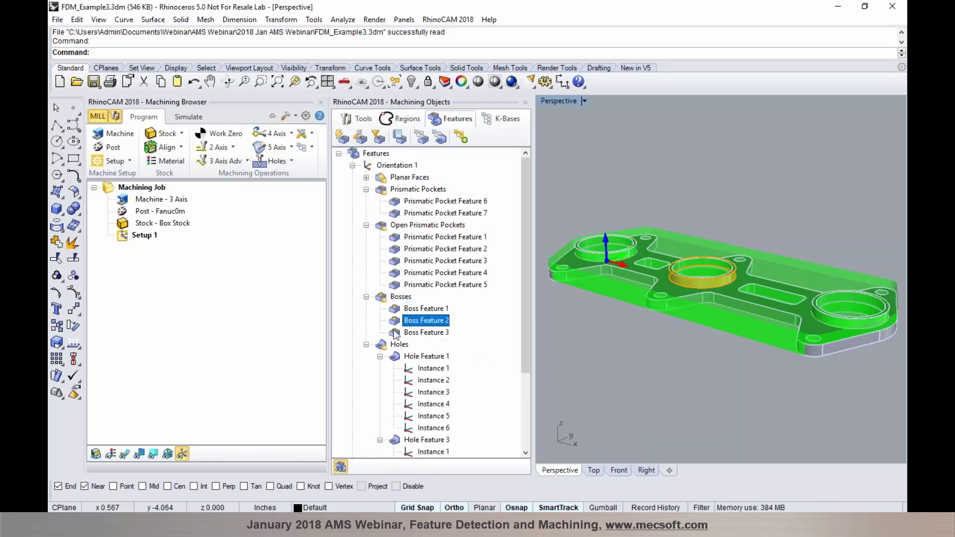
{"action": "left_click", "coordinate": [402, 332]}
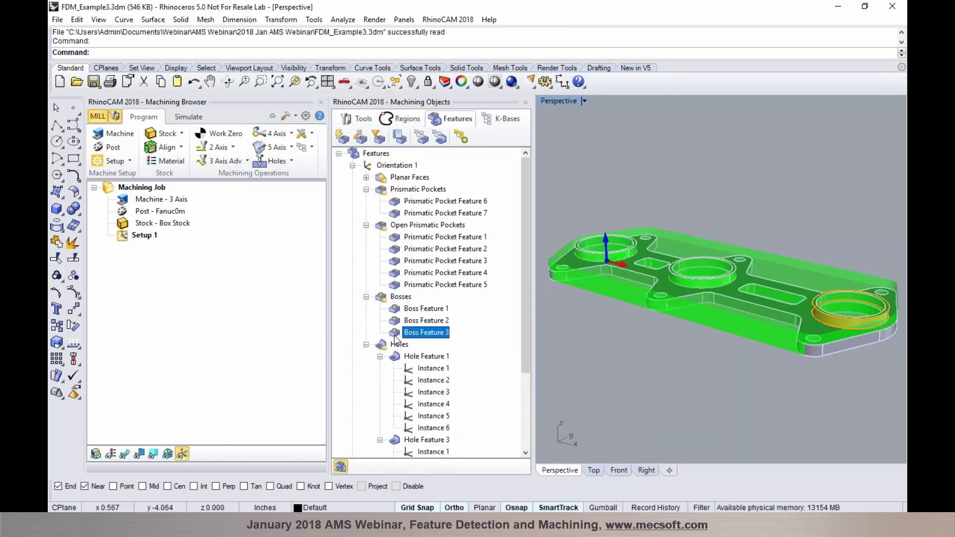
Step: Collapse Hole Feature 1's instances and compare the depths and diameters of Hole Feature 1 and Hole Feature 3
{"action": "left_click", "coordinate": [380, 356]}
{"action": "left_click", "coordinate": [401, 358]}
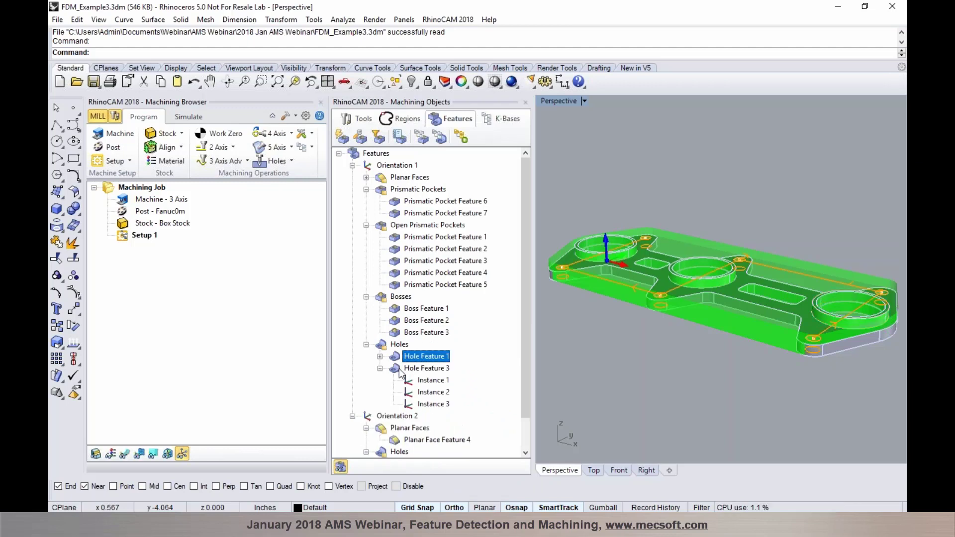
{"action": "left_click", "coordinate": [400, 368]}
{"action": "left_click", "coordinate": [402, 357]}
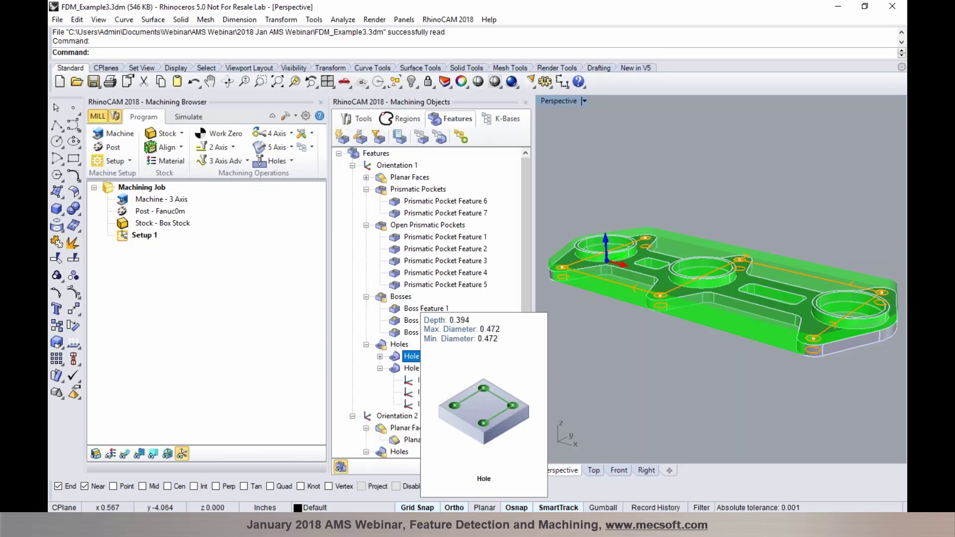
{"action": "left_click", "coordinate": [401, 369]}
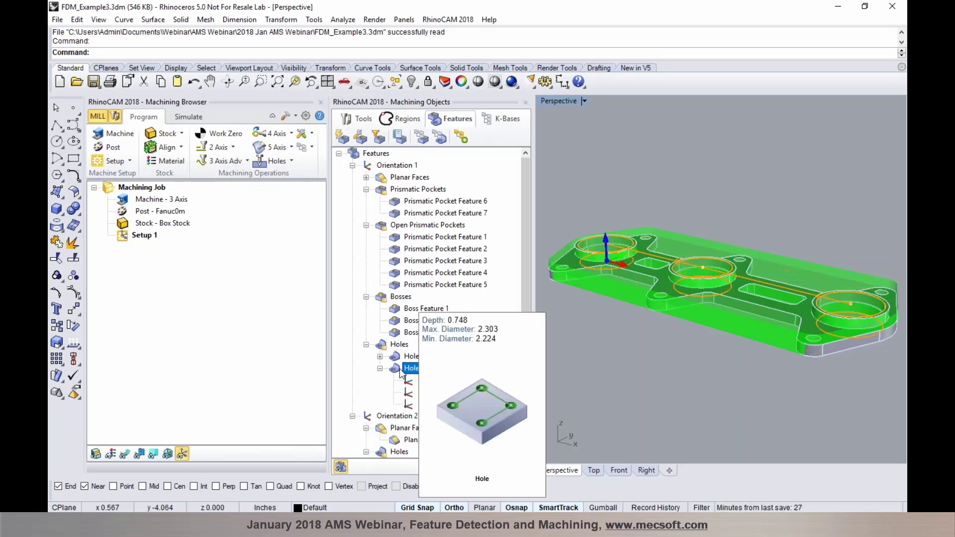
{"action": "left_click", "coordinate": [403, 357]}
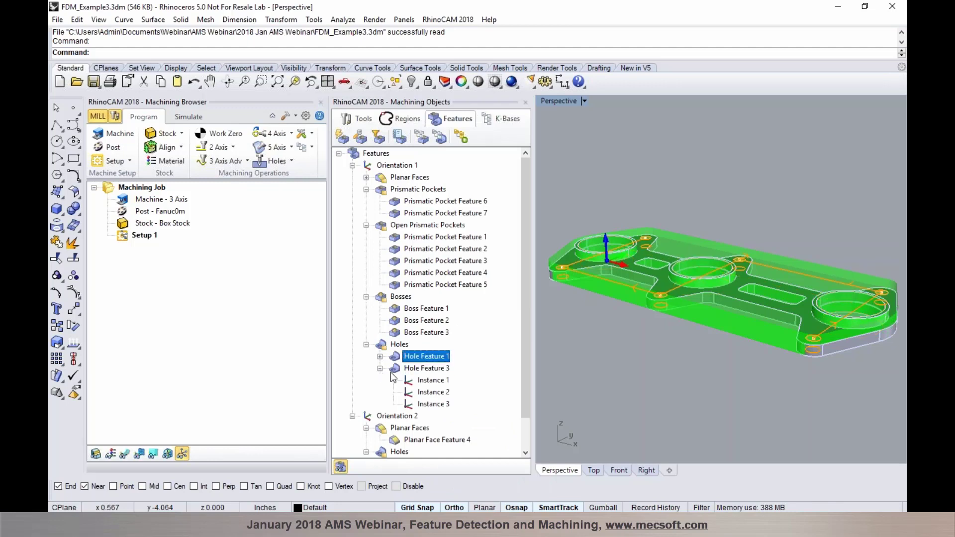
{"action": "left_click", "coordinate": [396, 370]}
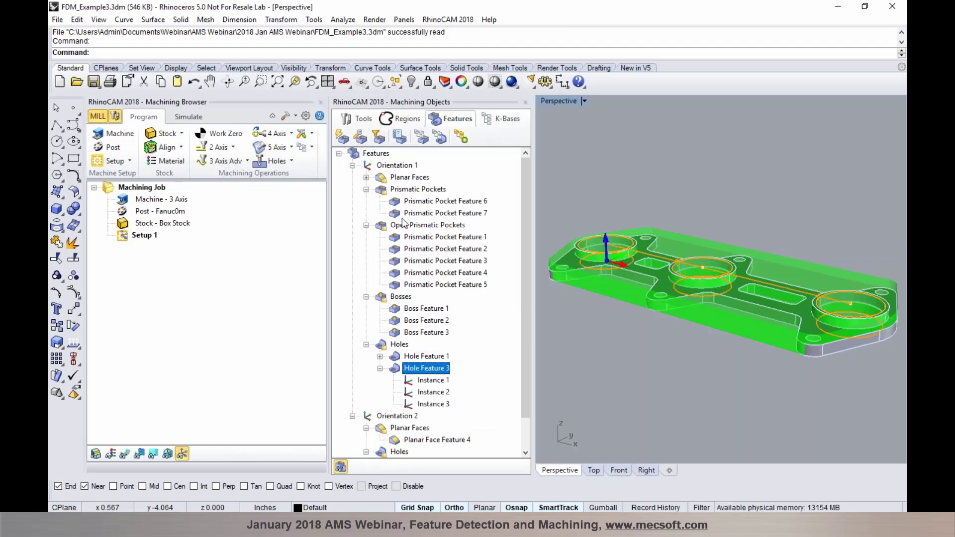
Step: Automatically create machining operations for all features of Orientation 1 and collapse the 2 1/2 Axis Roughing and both 2 1/2 Axis Facing operations
{"action": "left_click", "coordinate": [372, 167]}
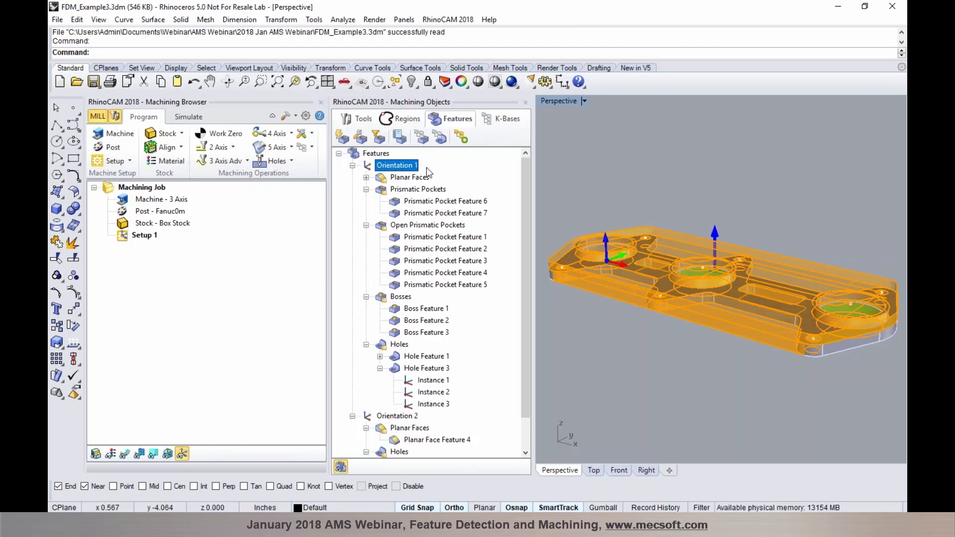
{"action": "left_click", "coordinate": [460, 137]}
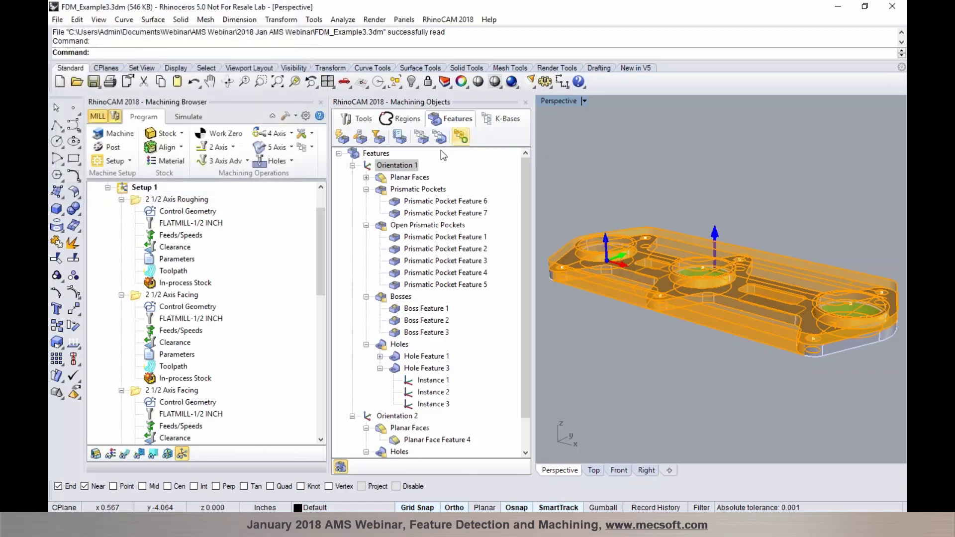
{"action": "left_click", "coordinate": [122, 200]}
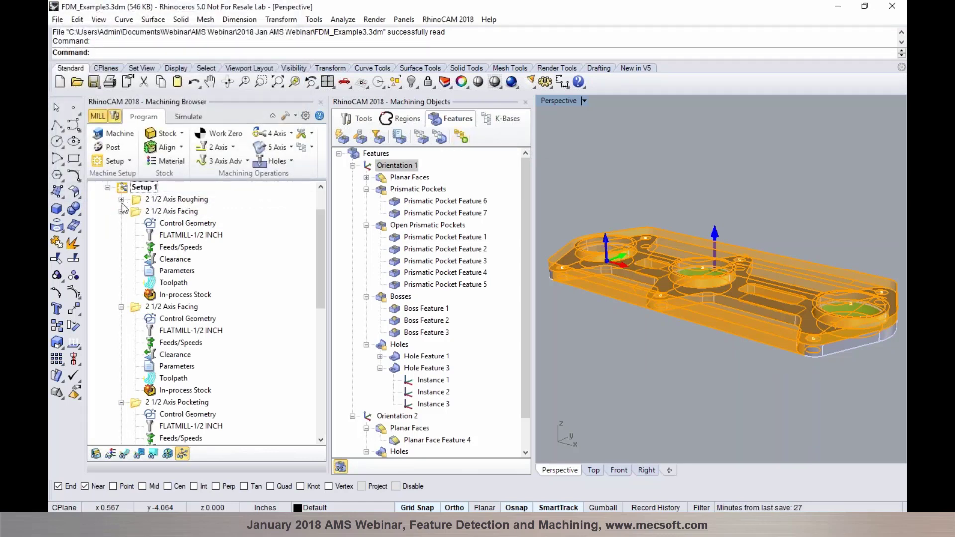
{"action": "left_click", "coordinate": [121, 211]}
{"action": "left_click", "coordinate": [122, 223]}
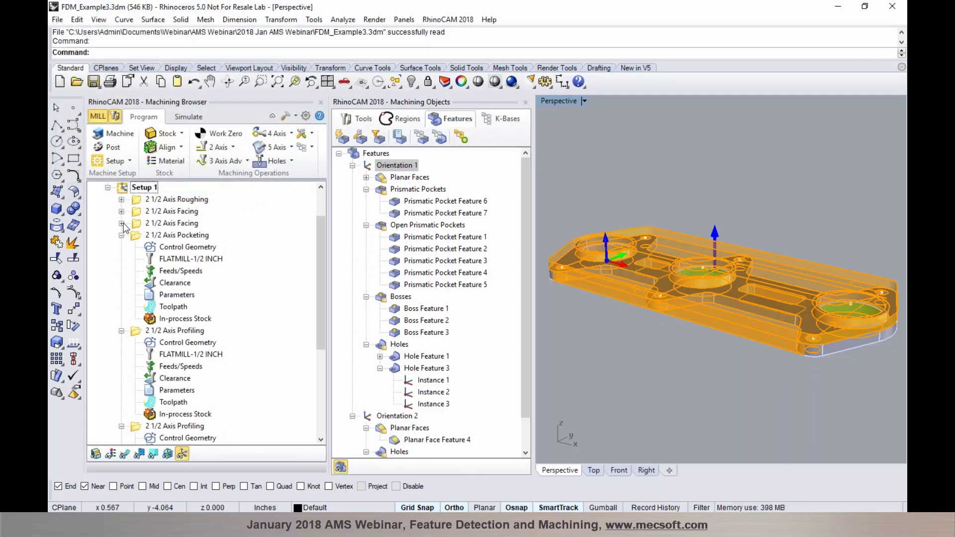
Step: Turn on toolpath display and inspect the second 2 1/2 Axis Facing toolpath around the bosses up close
{"action": "left_click", "coordinate": [152, 227]}
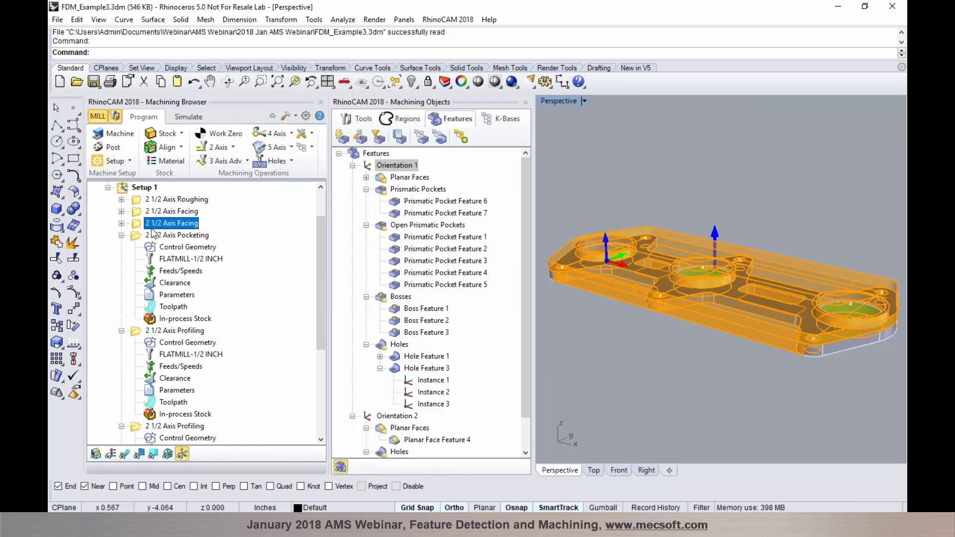
{"action": "left_click", "coordinate": [124, 453]}
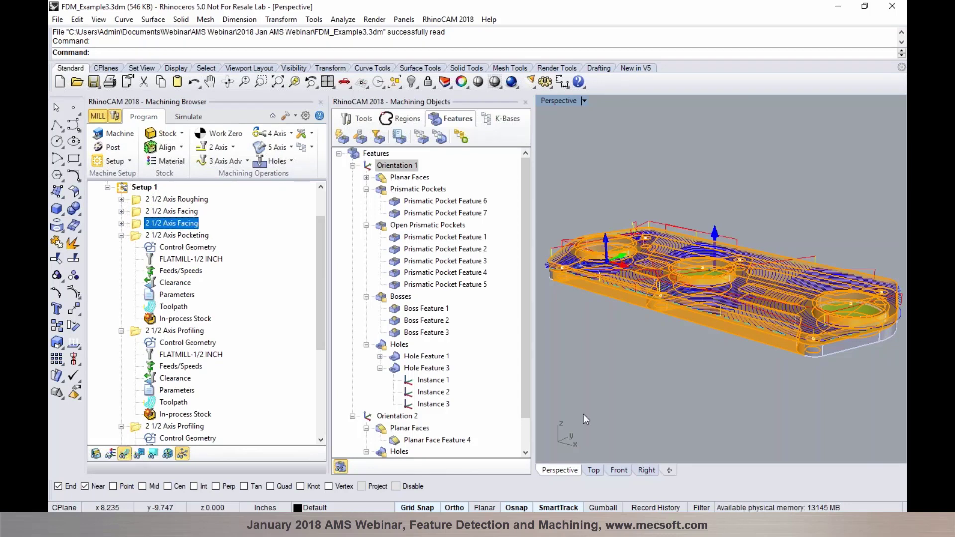
{"action": "scroll", "coordinate": [579, 298], "scroll_direction": "down", "scroll_amount": 2}
{"action": "scroll", "coordinate": [575, 289], "scroll_direction": "up", "scroll_amount": 5}
{"action": "right_click_drag", "start_coordinate": [575, 285], "coordinate": [632, 306]}
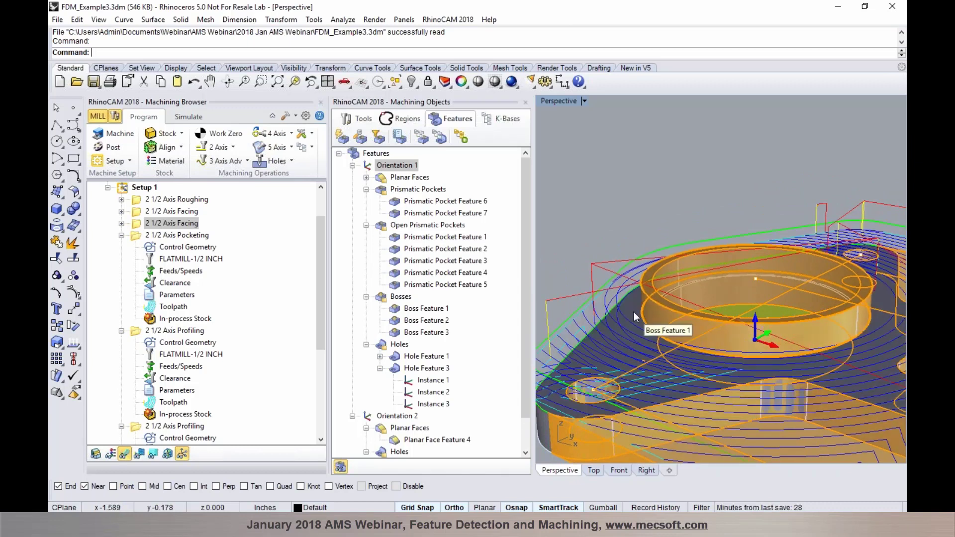
{"action": "scroll", "coordinate": [608, 322], "scroll_direction": "down", "scroll_amount": 2}
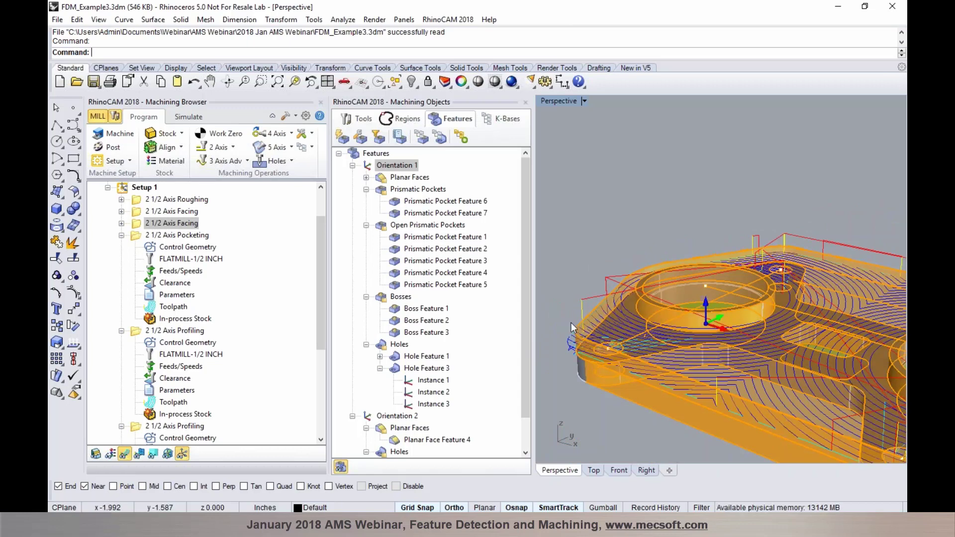
{"action": "right_click_drag", "start_coordinate": [572, 227], "coordinate": [447, 223]}
Step: Collapse the 2 1/2 Axis Pocketing and Profiling operations and examine the toolpath of the last 2 1/2 Axis Profiling operation
{"action": "left_click", "coordinate": [120, 235]}
{"action": "left_click", "coordinate": [121, 247]}
{"action": "left_click", "coordinate": [121, 259]}
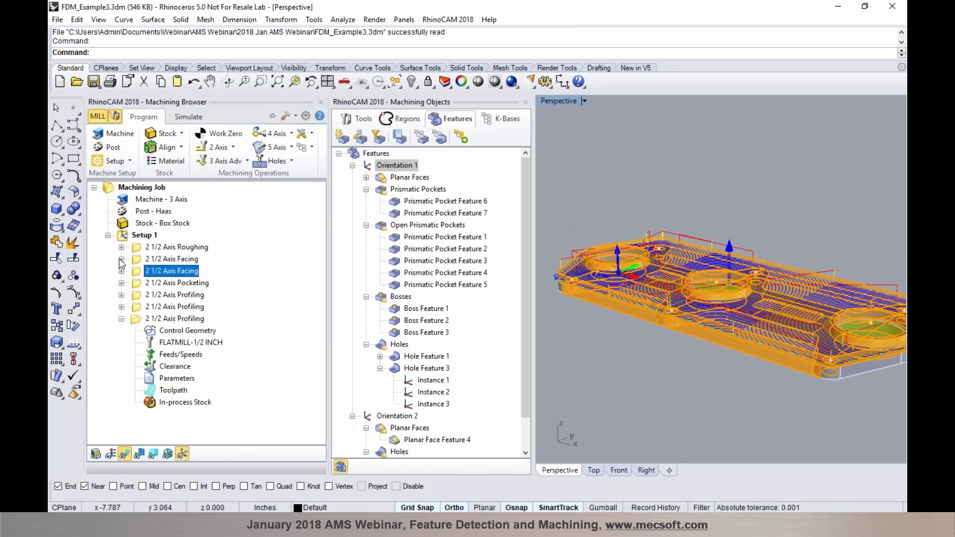
{"action": "left_click", "coordinate": [121, 319]}
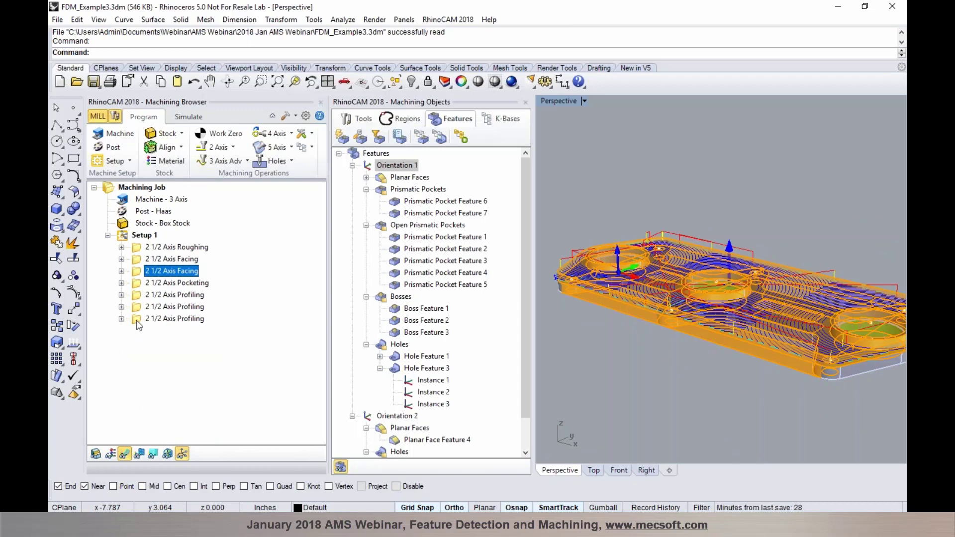
{"action": "left_click", "coordinate": [137, 320]}
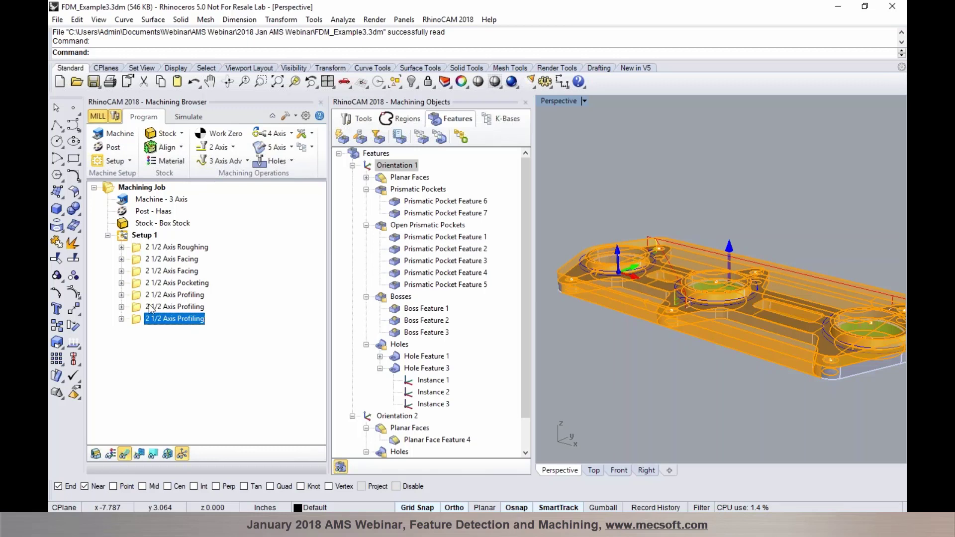
Step: Dock the Machining Objects browser below the Machining Browser and simulate the job until the last 2 1/2 Axis Profiling operation
{"action": "left_click_drag", "start_coordinate": [516, 102], "coordinate": [236, 393]}
{"action": "scroll", "coordinate": [261, 207], "scroll_direction": "down", "scroll_amount": 2}
{"action": "left_click", "coordinate": [192, 235]}
{"action": "right_click", "coordinate": [187, 232]}
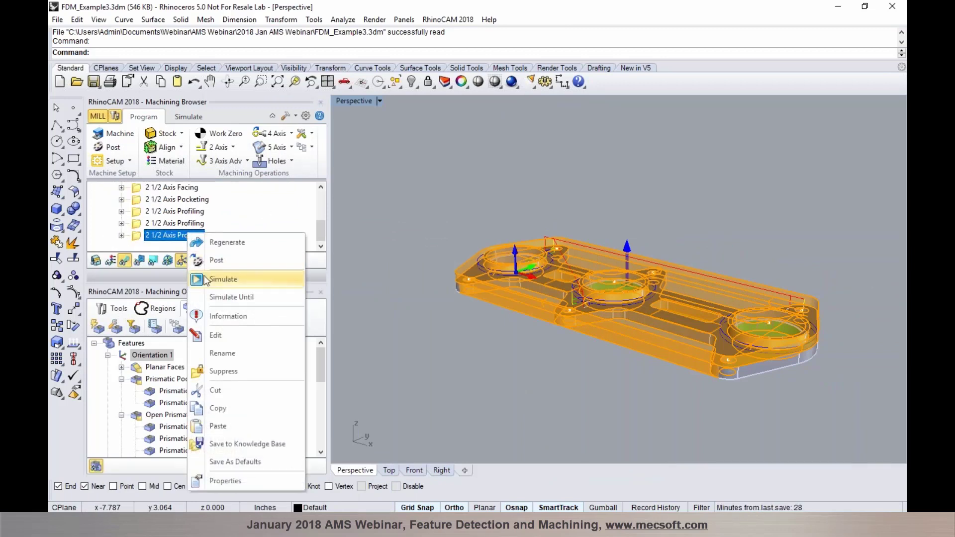
{"action": "left_click", "coordinate": [211, 297]}
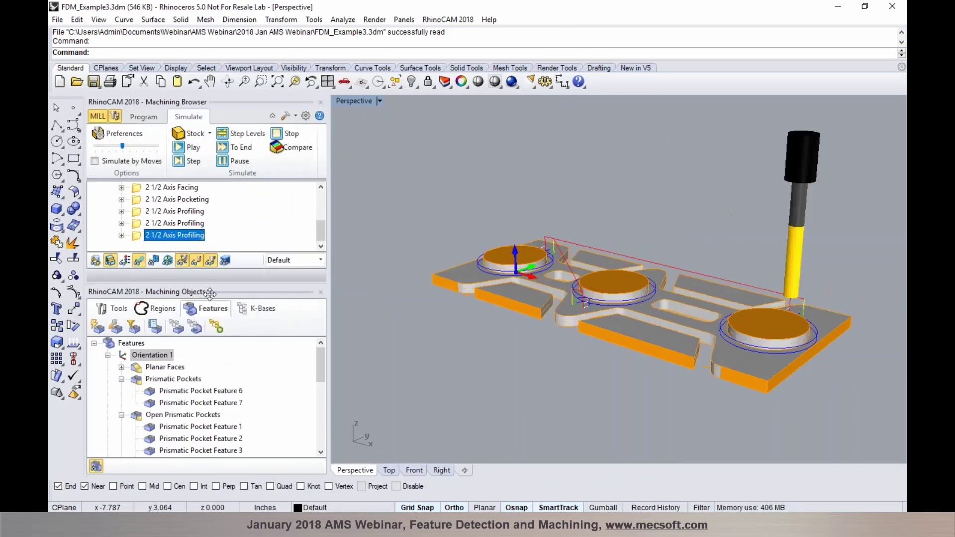
{"action": "right_click_drag", "start_coordinate": [485, 349], "coordinate": [489, 346]}
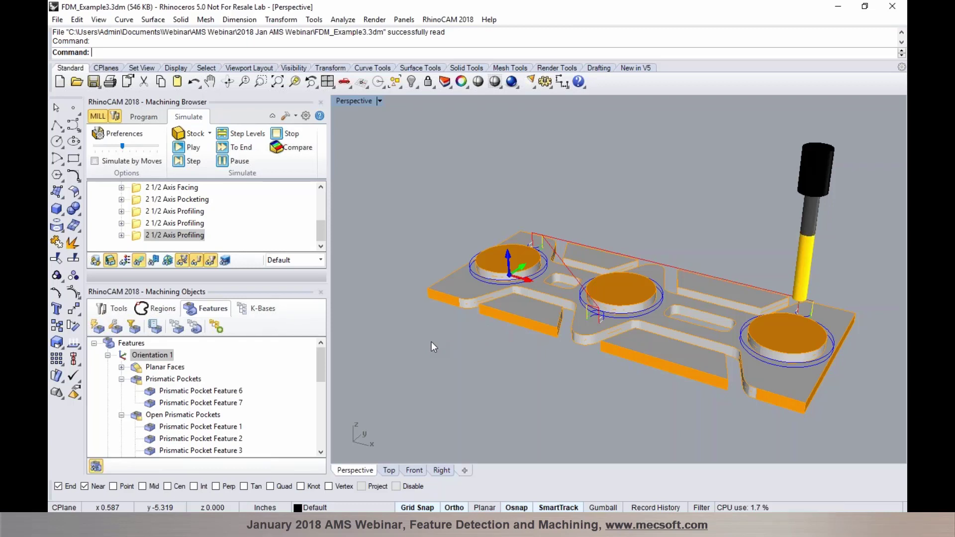
Step: Leave the simulation and open the second 2 1/2 Axis Facing operation to review its part features
{"action": "left_click", "coordinate": [144, 116]}
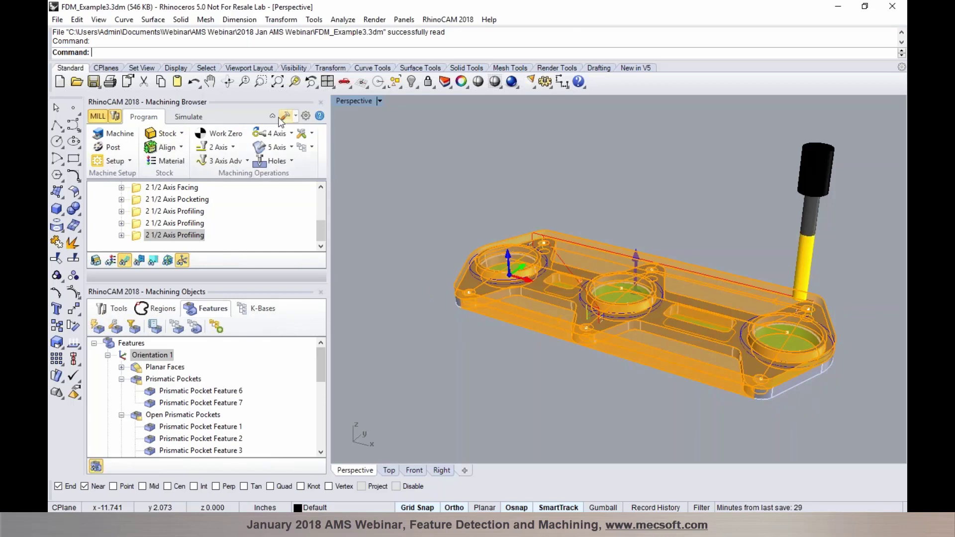
{"action": "left_click", "coordinate": [143, 191]}
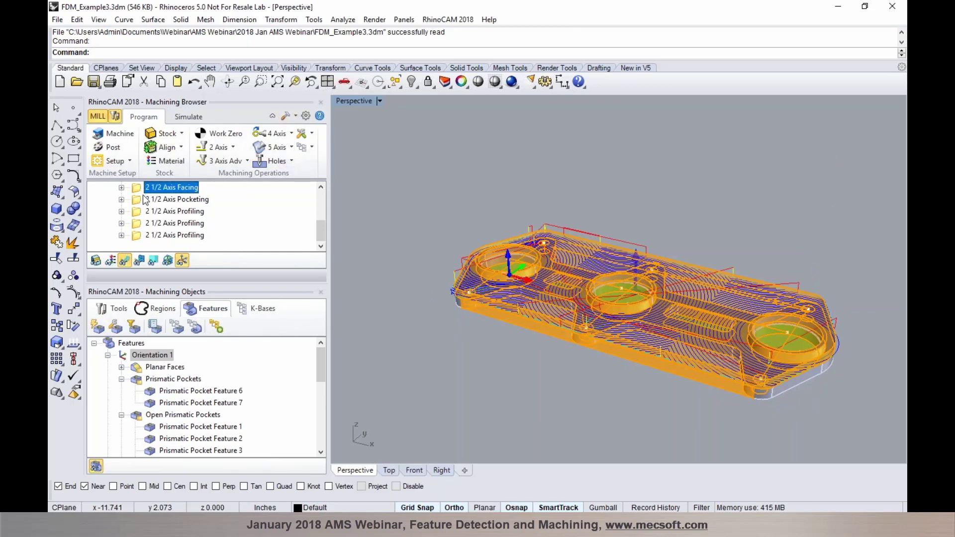
{"action": "double_click", "coordinate": [143, 190]}
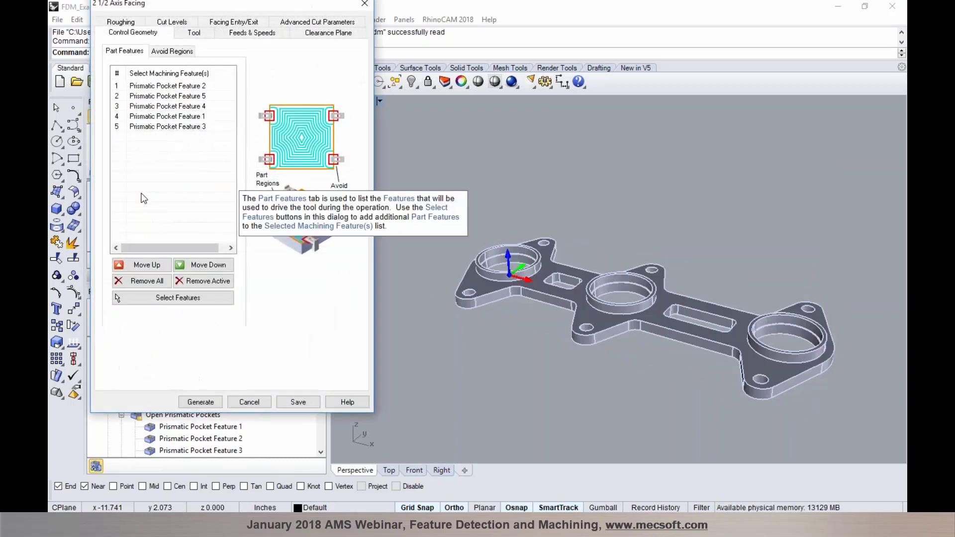
Step: Review the second 2 1/2 Axis Facing operation's cut levels and entry/exit settings, and close it without changes
{"action": "left_click", "coordinate": [178, 23]}
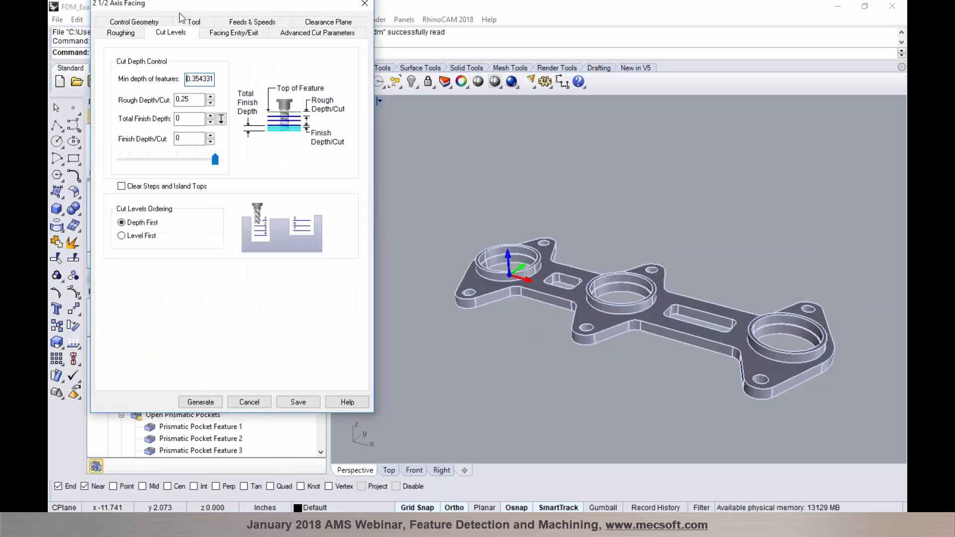
{"action": "left_click_drag", "start_coordinate": [180, 2], "coordinate": [192, 34]}
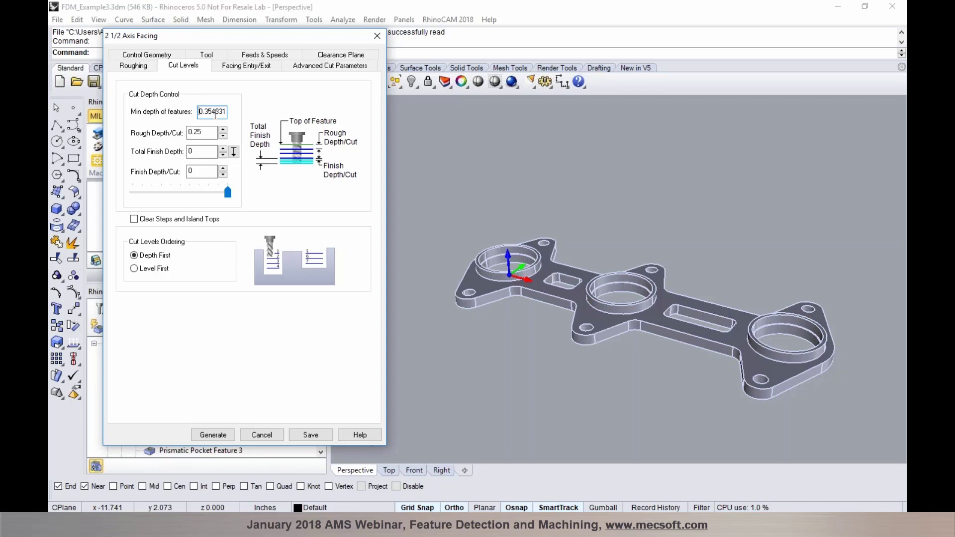
{"action": "mouse_move", "coordinate": [215, 113]}
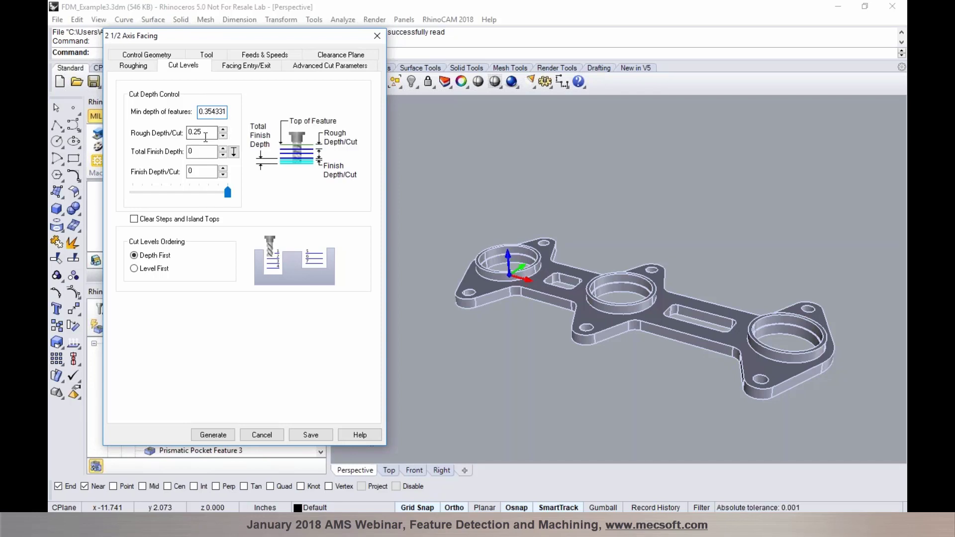
{"action": "mouse_move", "coordinate": [205, 135]}
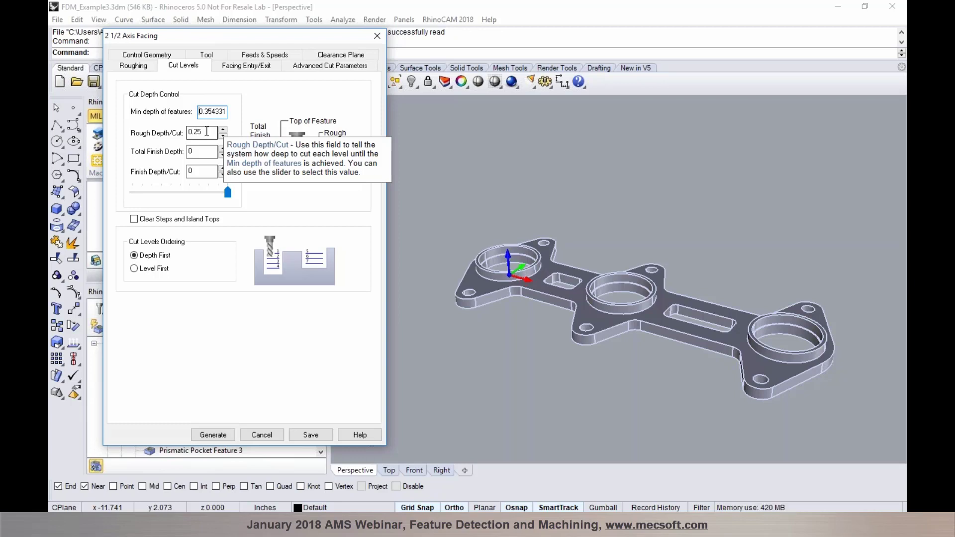
{"action": "left_click", "coordinate": [145, 67]}
{"action": "left_click", "coordinate": [175, 67]}
{"action": "left_click", "coordinate": [230, 72]}
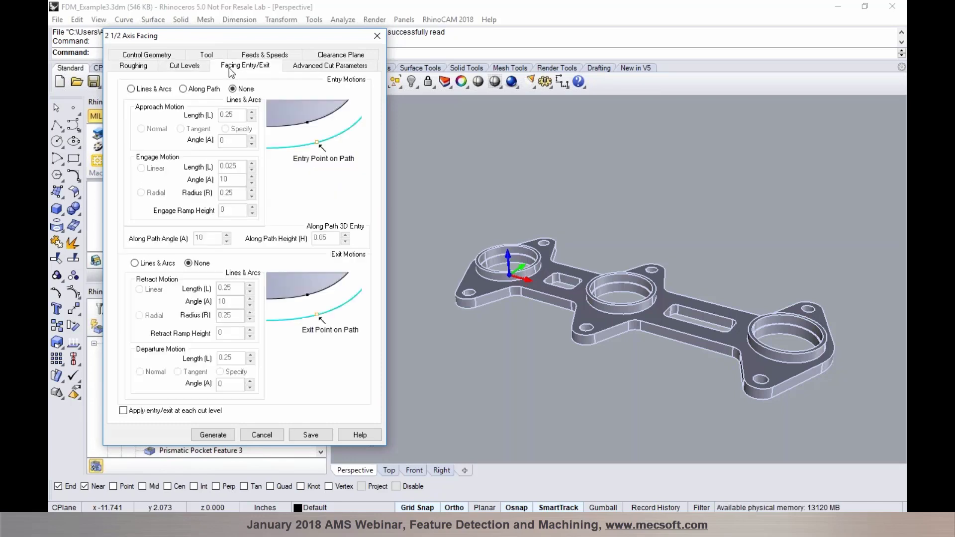
{"action": "left_click", "coordinate": [184, 67]}
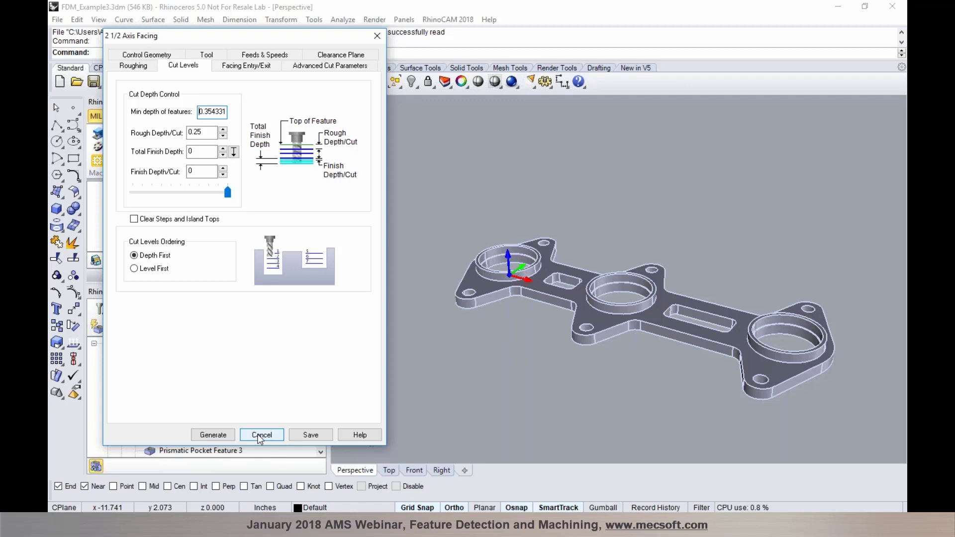
{"action": "left_click", "coordinate": [260, 435]}
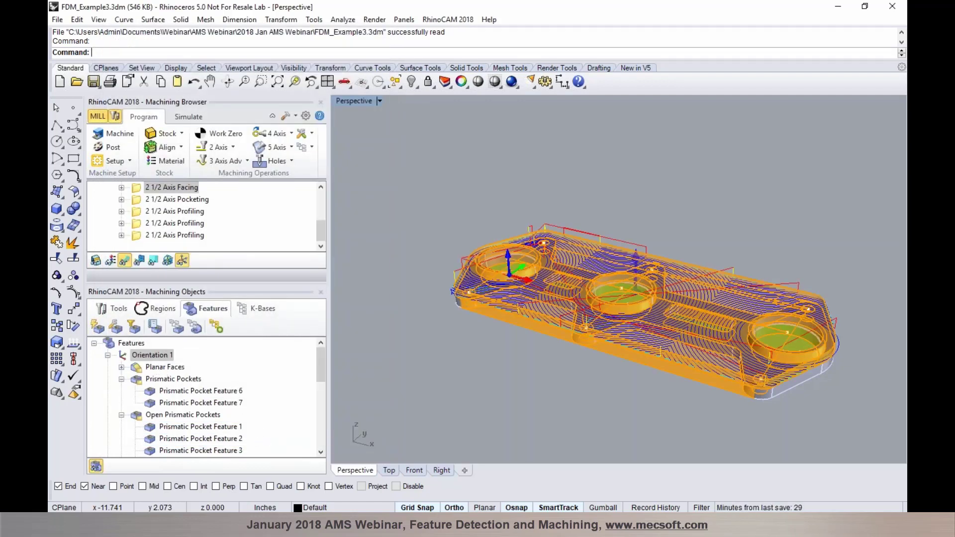
Step: Dock the Machining Objects browser beside the Machining Browser and delete Setup 1 with all its operations
{"action": "left_click_drag", "start_coordinate": [164, 291], "coordinate": [310, 288]}
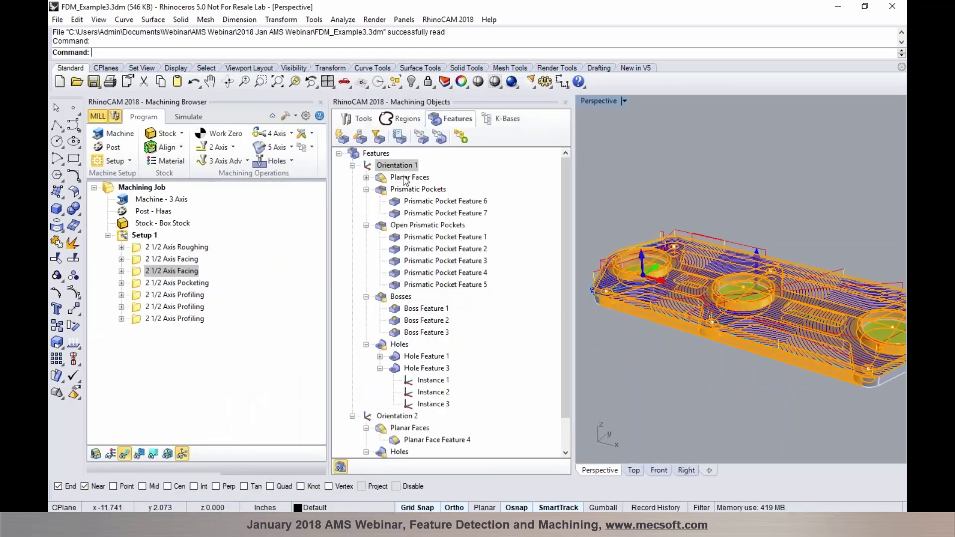
{"action": "left_click", "coordinate": [373, 168]}
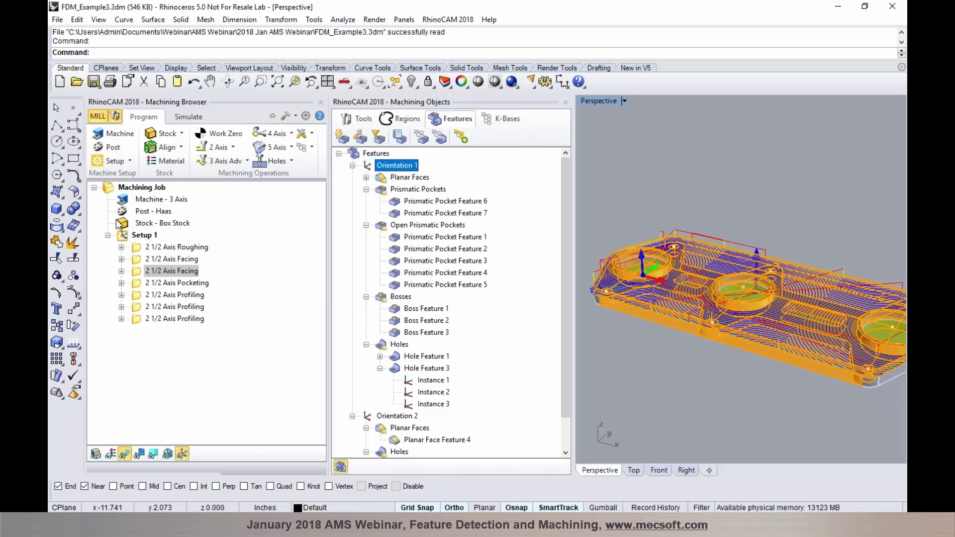
{"action": "left_click", "coordinate": [129, 239]}
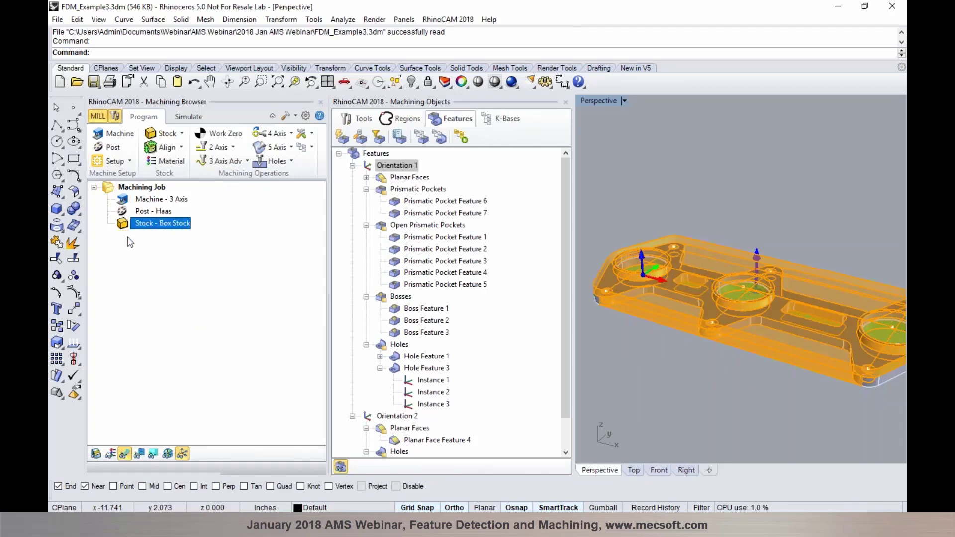
Step: Automatically generate the machining for open Prismatic Pocket Feature 1 alone and display the new operation's toolpath
{"action": "left_click", "coordinate": [411, 190]}
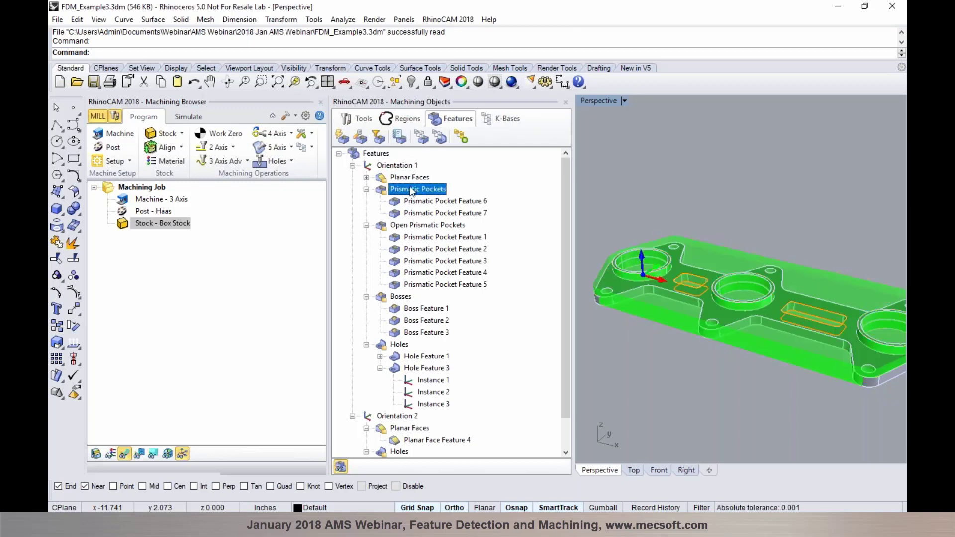
{"action": "right_click_drag", "start_coordinate": [649, 217], "coordinate": [678, 212]}
{"action": "left_click", "coordinate": [432, 237]}
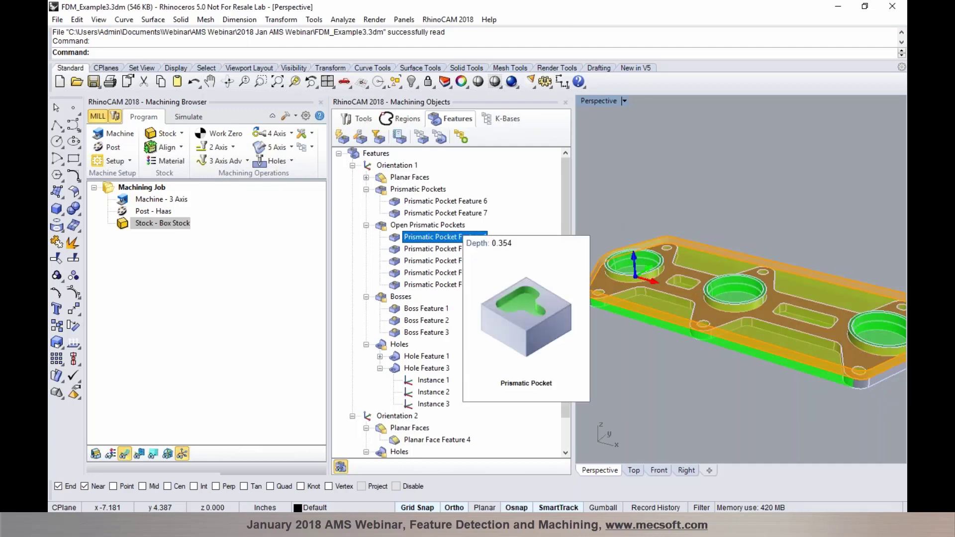
{"action": "left_click", "coordinate": [464, 143]}
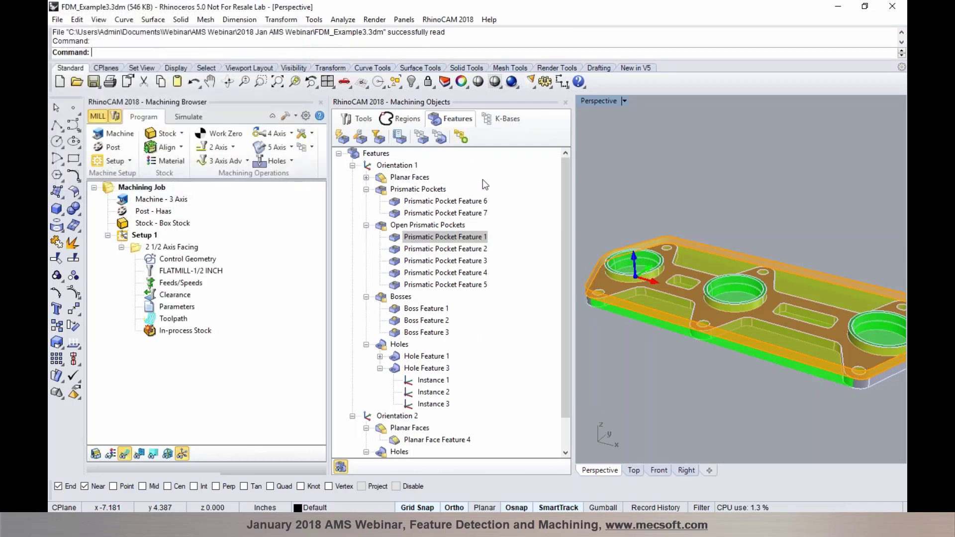
{"action": "left_click", "coordinate": [136, 247]}
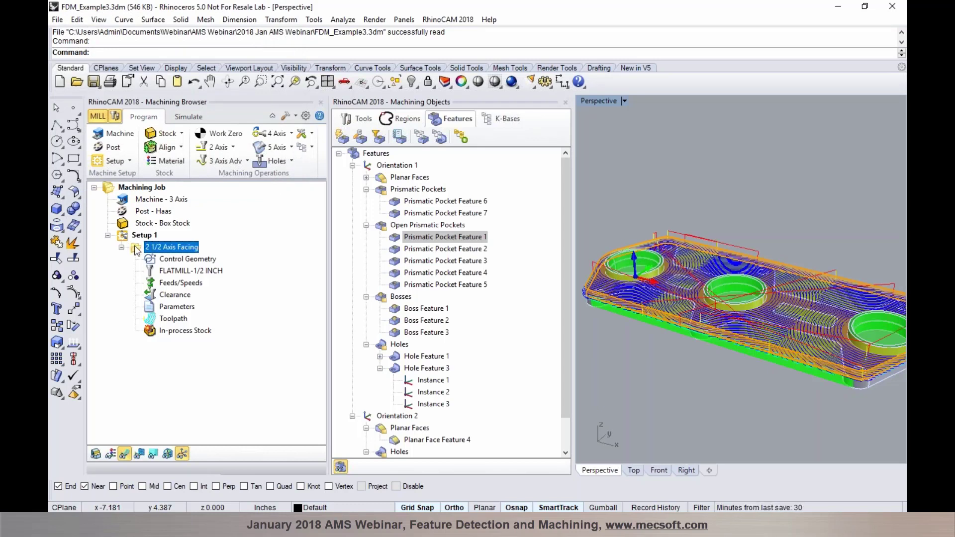
Step: Automatically generate the machining operations for the whole Prismatic Pockets group of Orientation 1, with Setup 1 active
{"action": "left_click", "coordinate": [388, 192]}
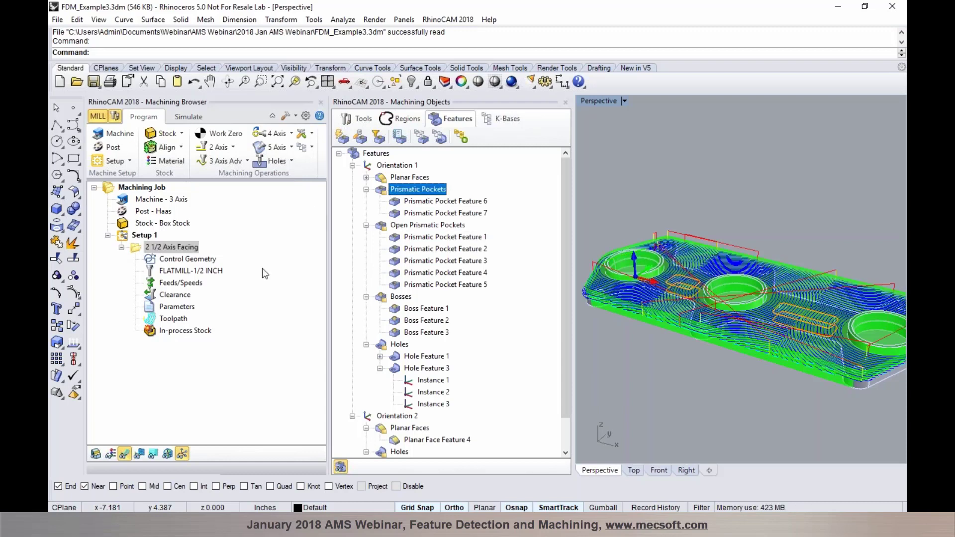
{"action": "left_click", "coordinate": [143, 237]}
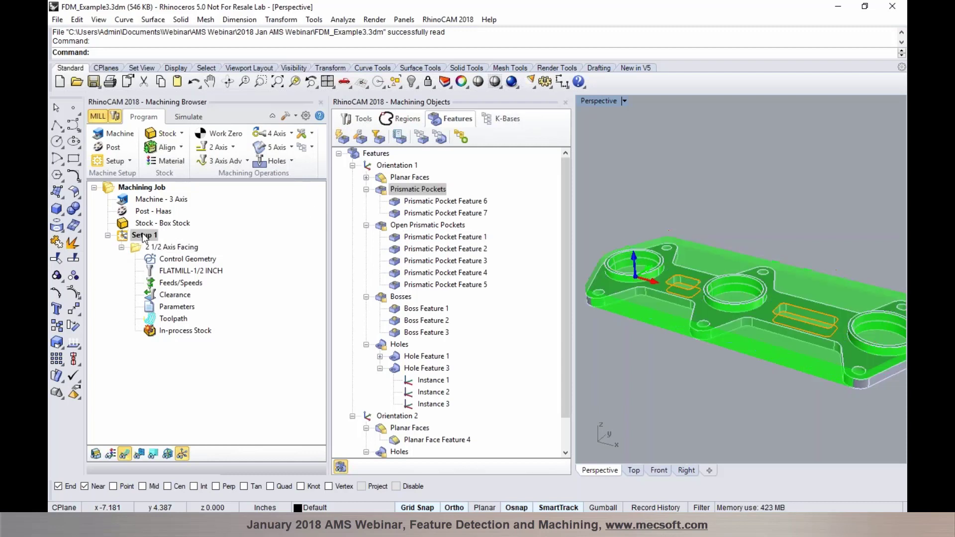
{"action": "left_click", "coordinate": [382, 191]}
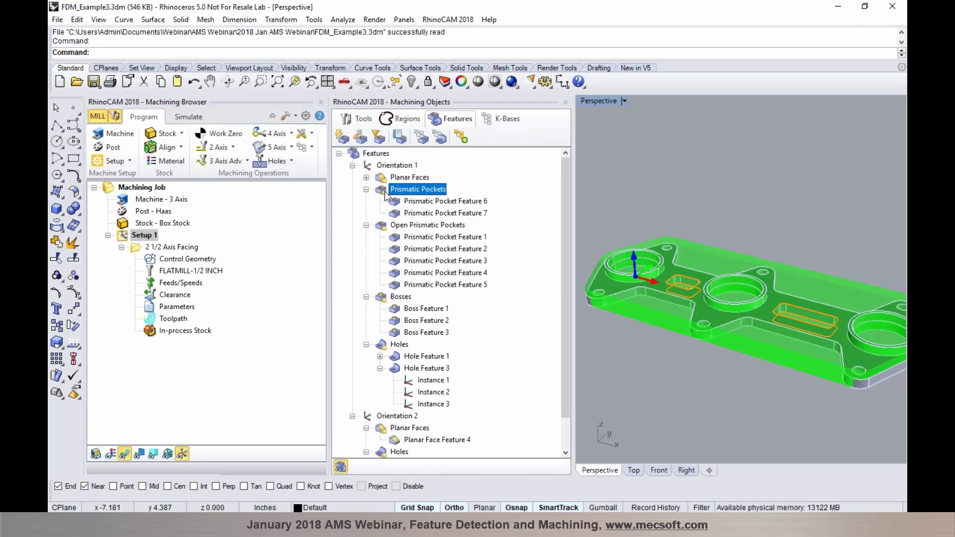
{"action": "left_click", "coordinate": [462, 138]}
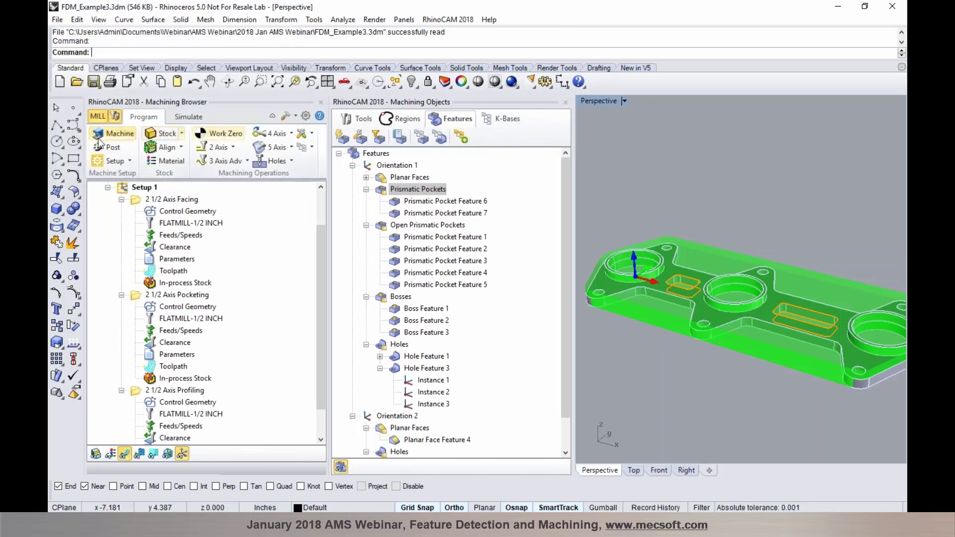
Step: Collapse the 2 1/2 Axis Facing and Pocketing operations and examine the pocketing and profiling toolpaths in the two closed pockets
{"action": "left_click", "coordinate": [120, 199]}
{"action": "left_click", "coordinate": [139, 260]}
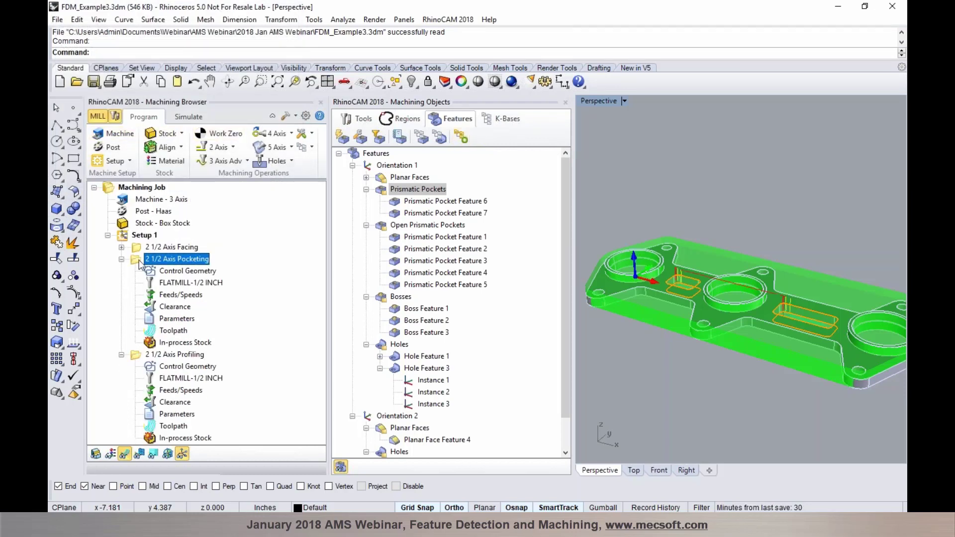
{"action": "left_click", "coordinate": [122, 260]}
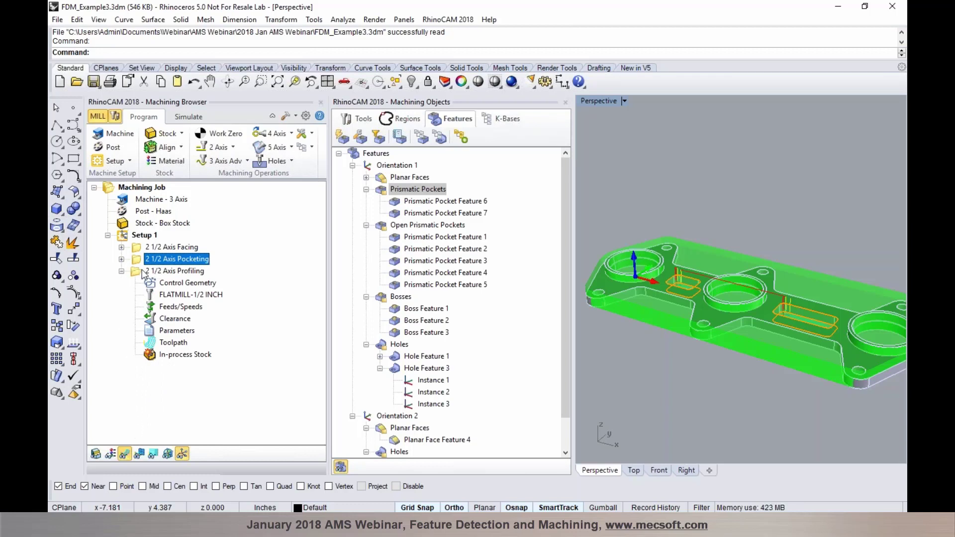
{"action": "right_click_drag", "start_coordinate": [661, 435], "coordinate": [309, 298]}
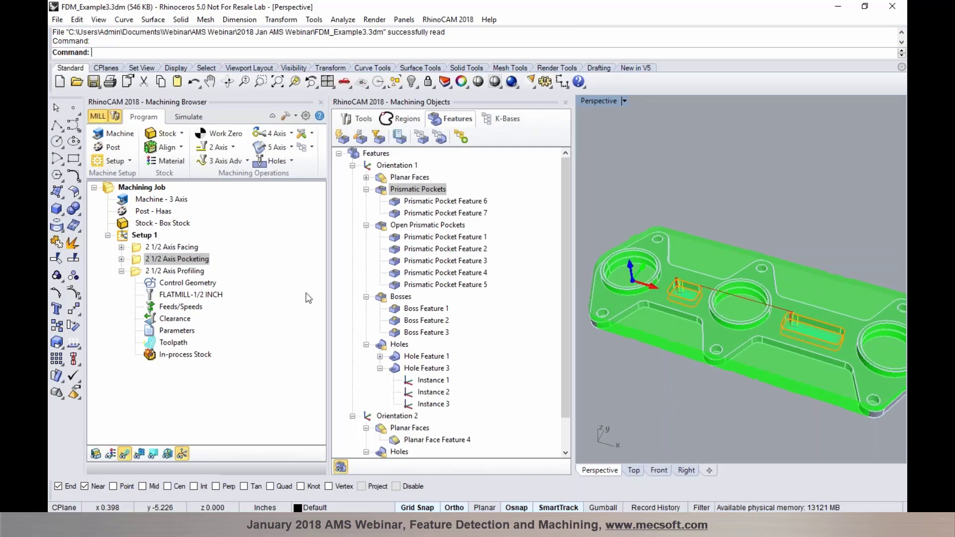
{"action": "left_click", "coordinate": [178, 272]}
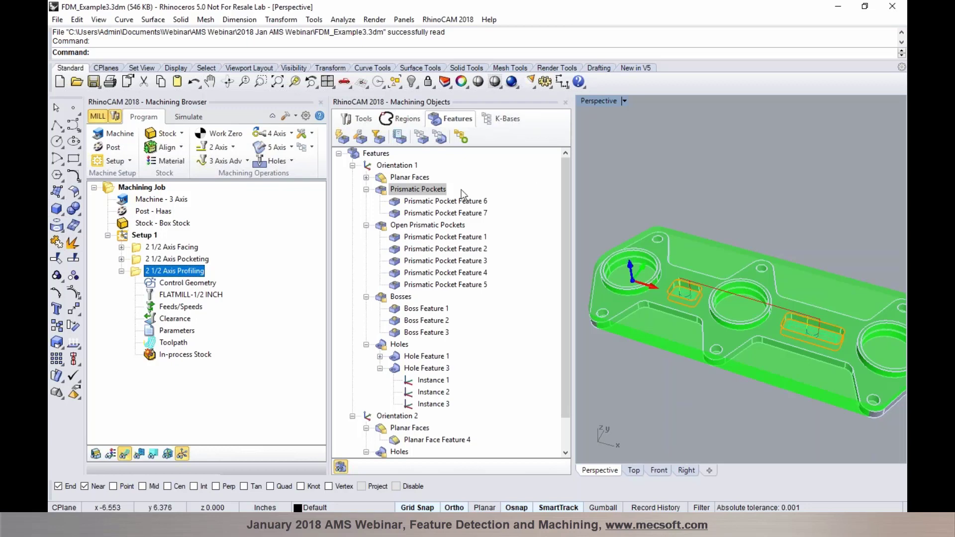
Step: Highlight Orientation 1, its planar faces and its prismatic pockets, collapse the Prismatic Pockets group, and switch to features-detected.png in Photos
{"action": "left_click", "coordinate": [397, 166]}
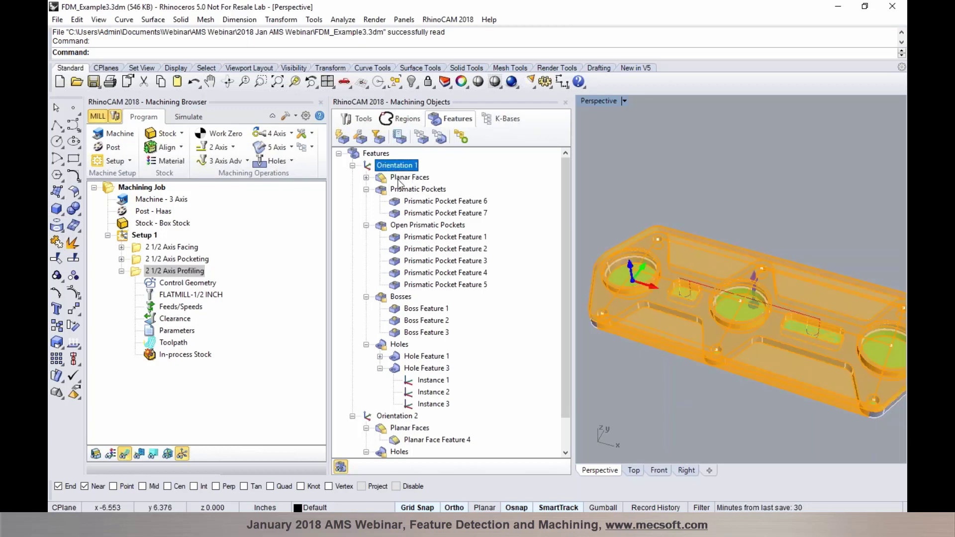
{"action": "left_click", "coordinate": [397, 178]}
{"action": "left_click", "coordinate": [401, 189]}
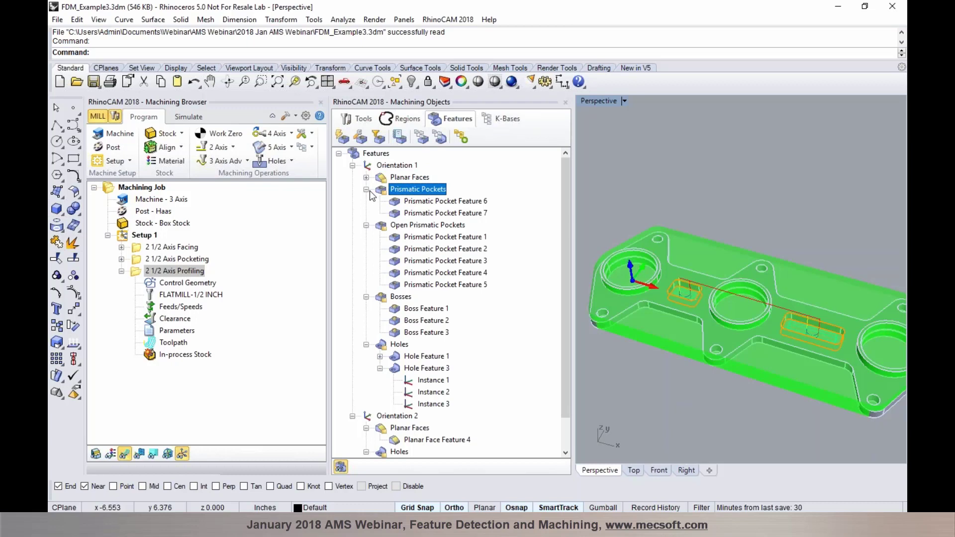
{"action": "left_click", "coordinate": [368, 189]}
{"action": "left_click", "coordinate": [595, 191]}
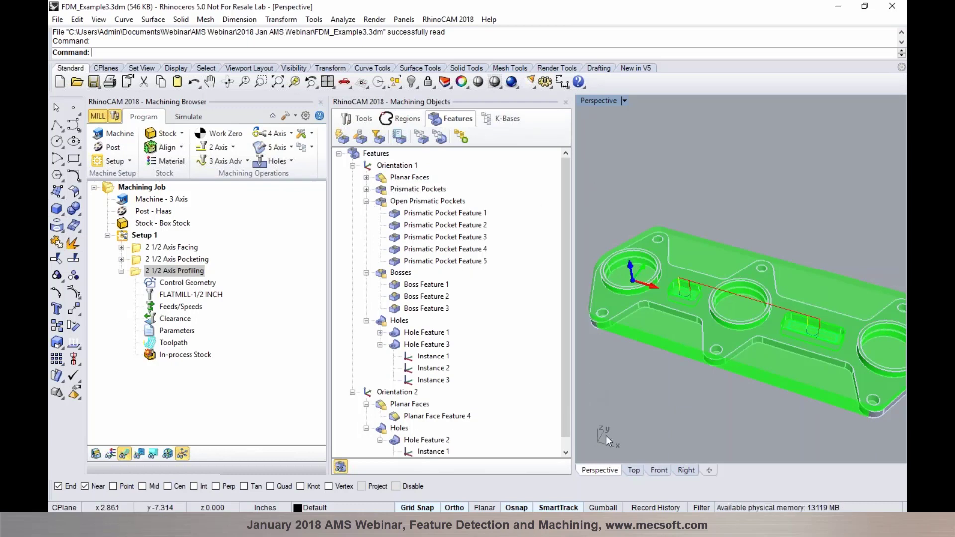
{"action": "key", "text": "alt+Tab"}
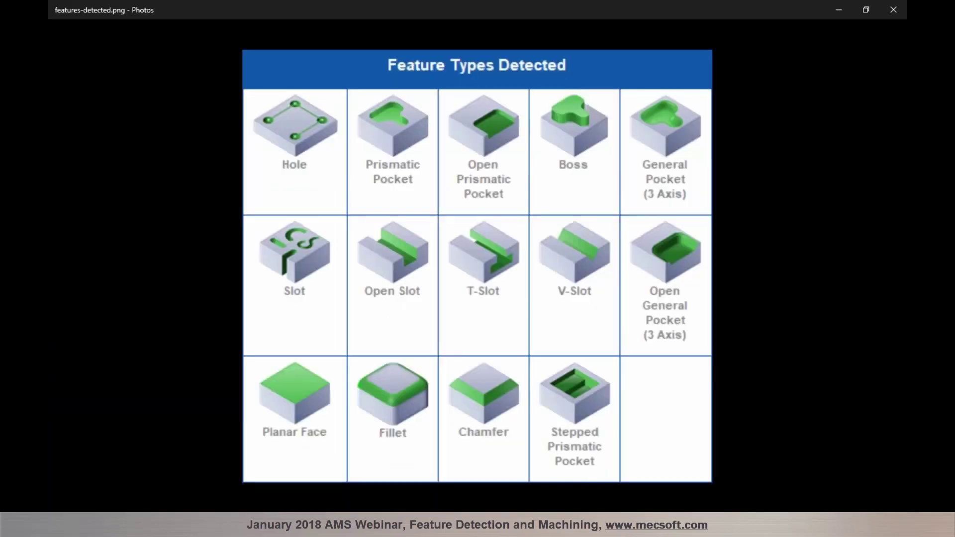
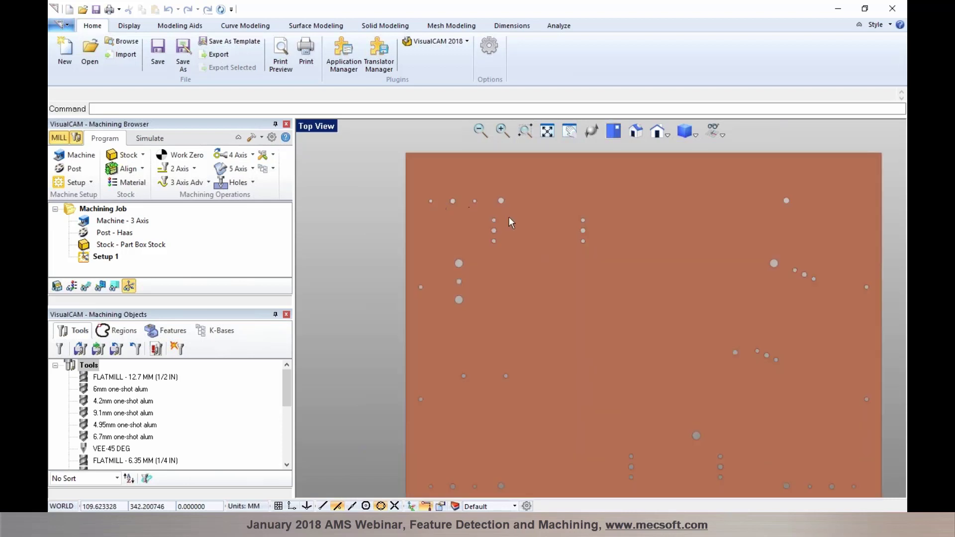
Step: In VisualCAM, fit the drilled plate in view and run automatic feature detection on it
{"action": "scroll", "coordinate": [666, 249], "scroll_direction": "down", "scroll_amount": 1}
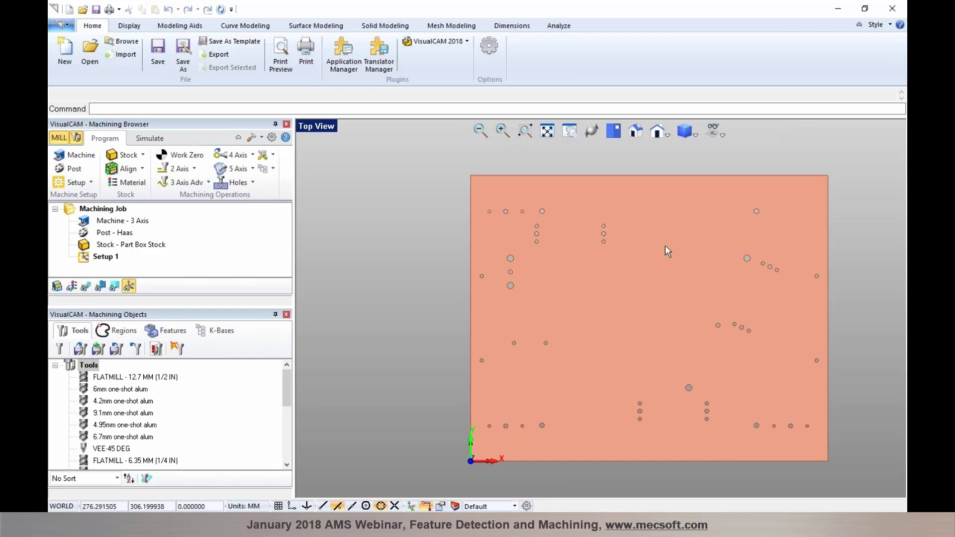
{"action": "left_click", "coordinate": [168, 332]}
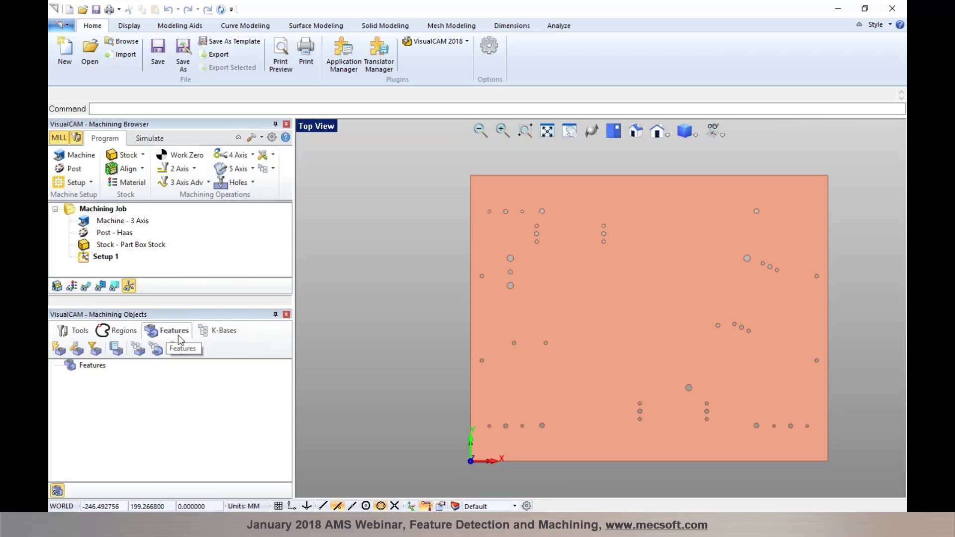
{"action": "left_click", "coordinate": [59, 350]}
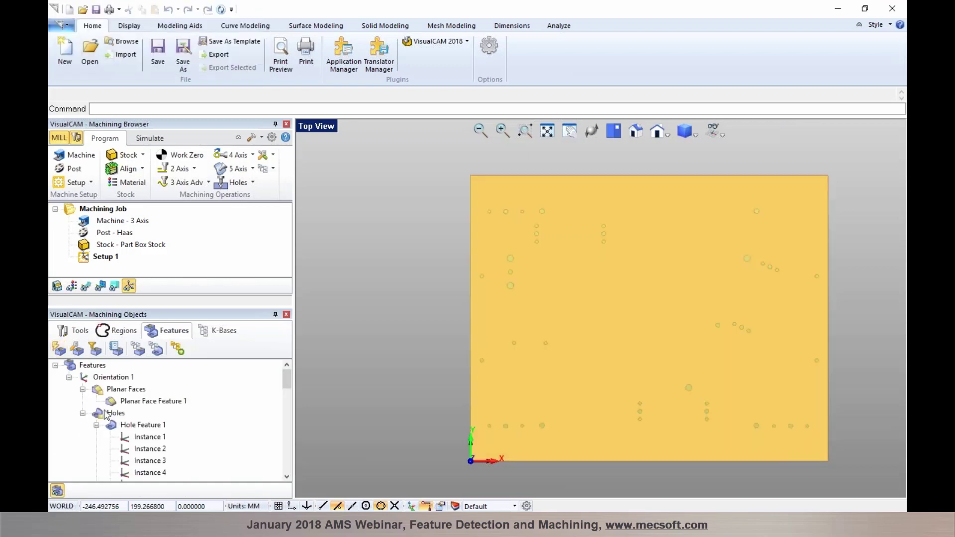
Step: Highlight Planar Face Feature 1, collapse the instance lists of Hole Features 1 to 5, and display Hole Feature 1's hole sequence
{"action": "left_click", "coordinate": [121, 402]}
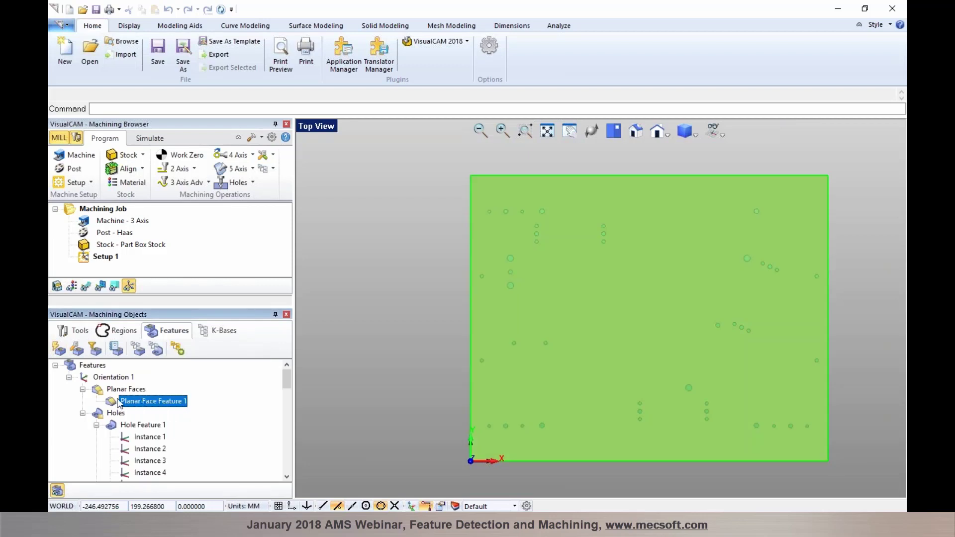
{"action": "left_click", "coordinate": [97, 425]}
{"action": "left_click", "coordinate": [97, 437]}
{"action": "left_click", "coordinate": [97, 449]}
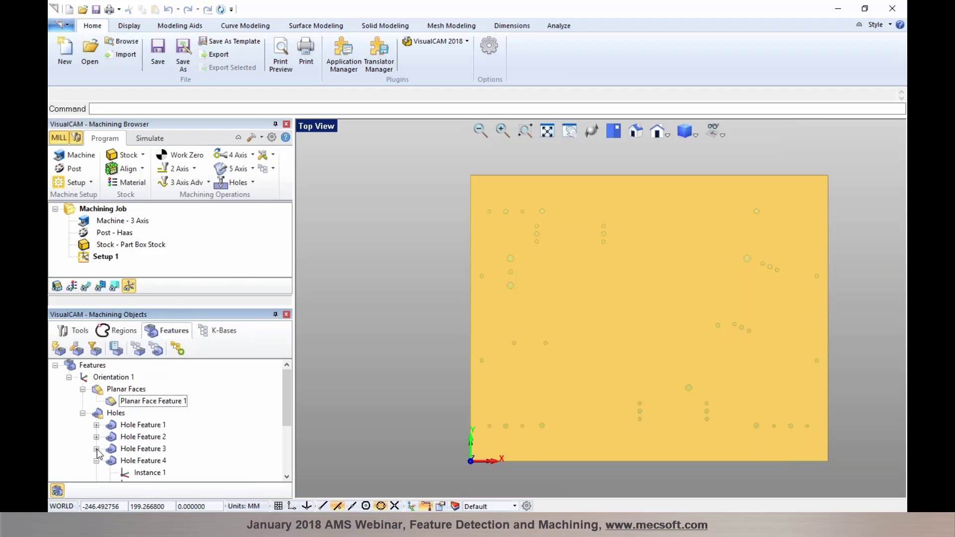
{"action": "scroll", "coordinate": [98, 448], "scroll_direction": "down", "scroll_amount": 2}
{"action": "left_click", "coordinate": [96, 389]}
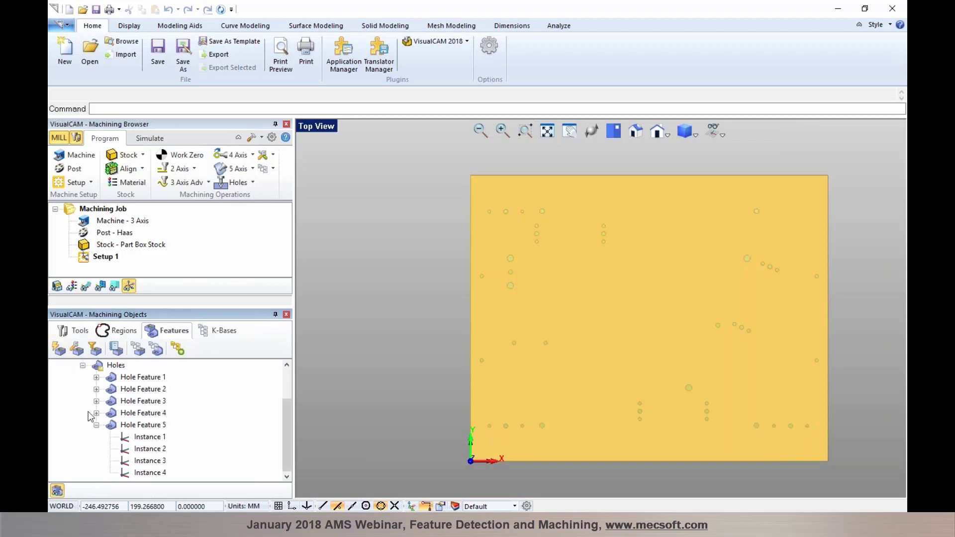
{"action": "left_click", "coordinate": [97, 425]}
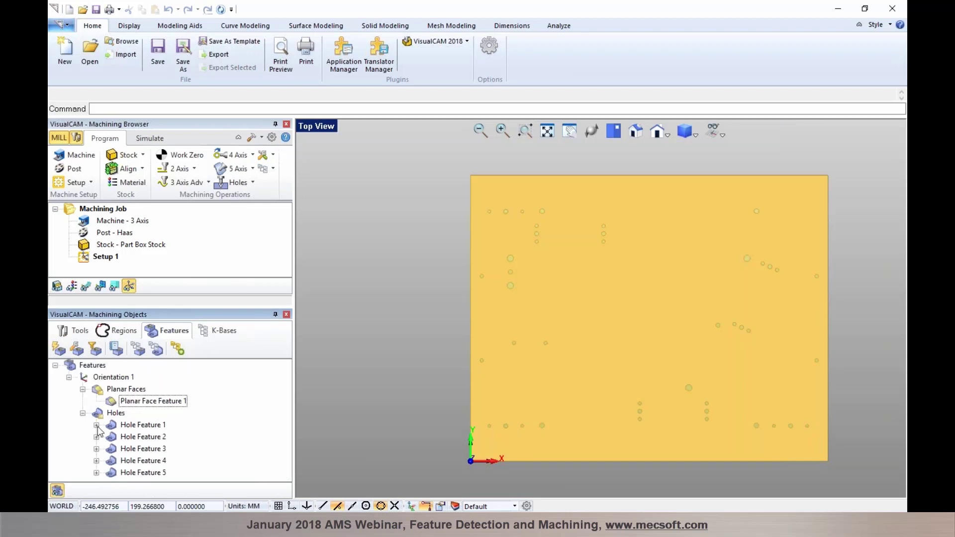
{"action": "left_click", "coordinate": [139, 426]}
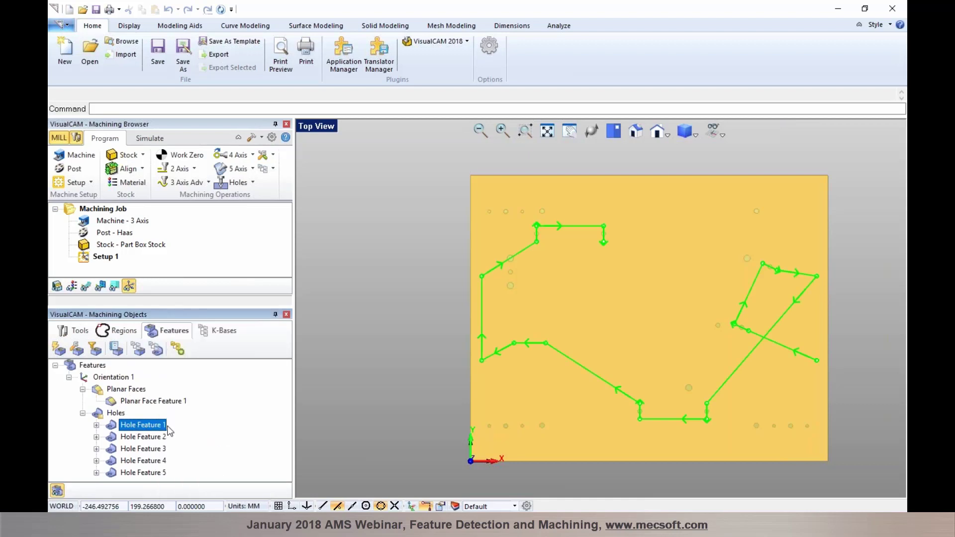
Step: Examine Hole Feature 1's depth and diameters, expand its instance list to review every hole, and collapse the list again
{"action": "mouse_move", "coordinate": [137, 427]}
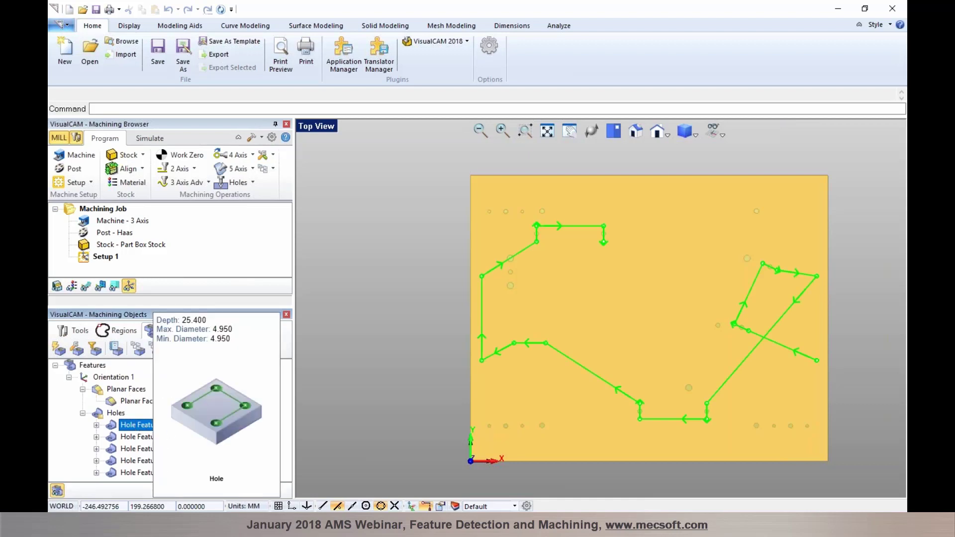
{"action": "left_click", "coordinate": [119, 438]}
{"action": "left_click", "coordinate": [119, 427]}
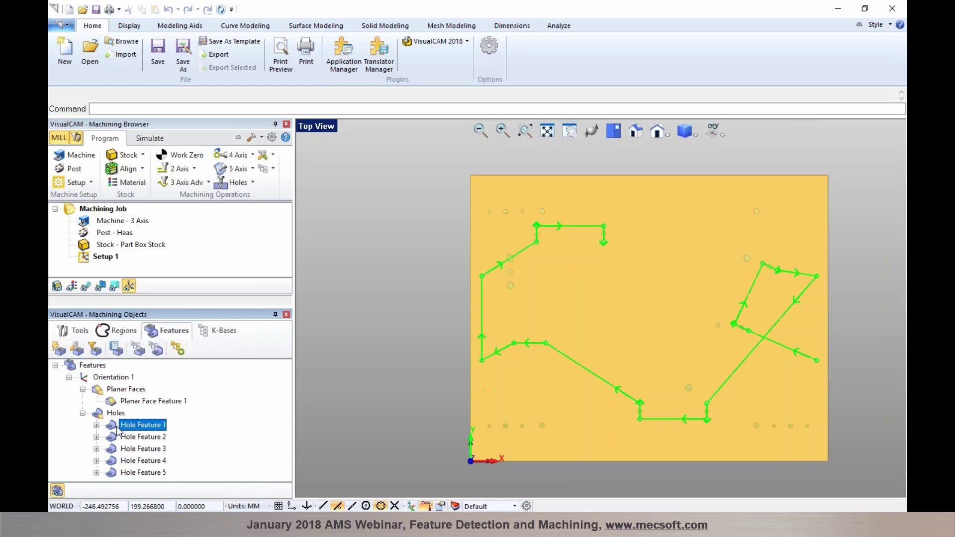
{"action": "left_click", "coordinate": [97, 425]}
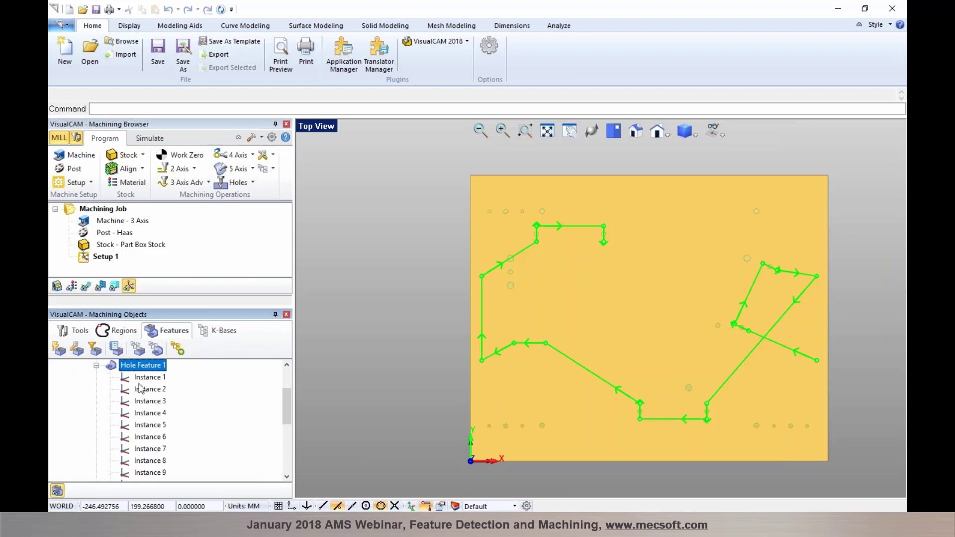
{"action": "scroll", "coordinate": [140, 388], "scroll_direction": "down", "scroll_amount": 4}
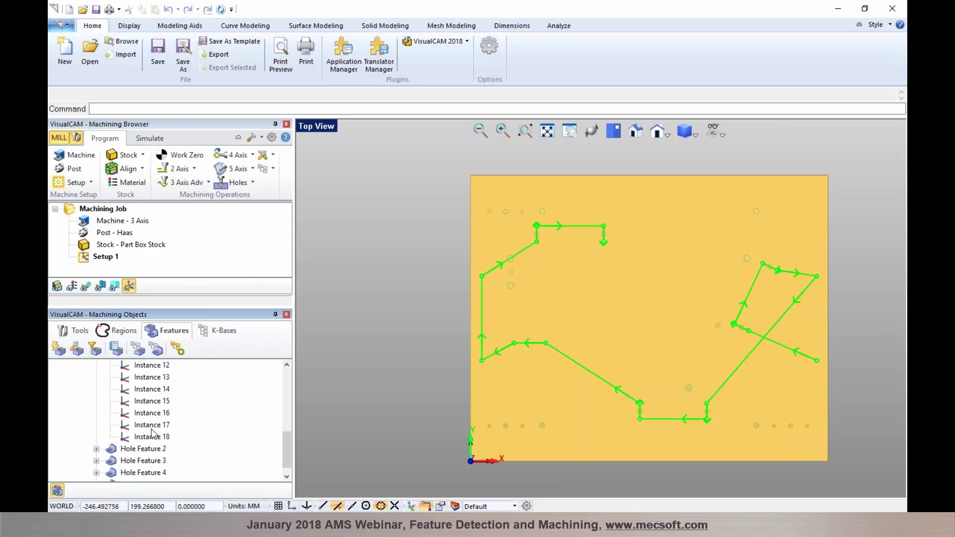
{"action": "scroll", "coordinate": [155, 441], "scroll_direction": "up", "scroll_amount": 5}
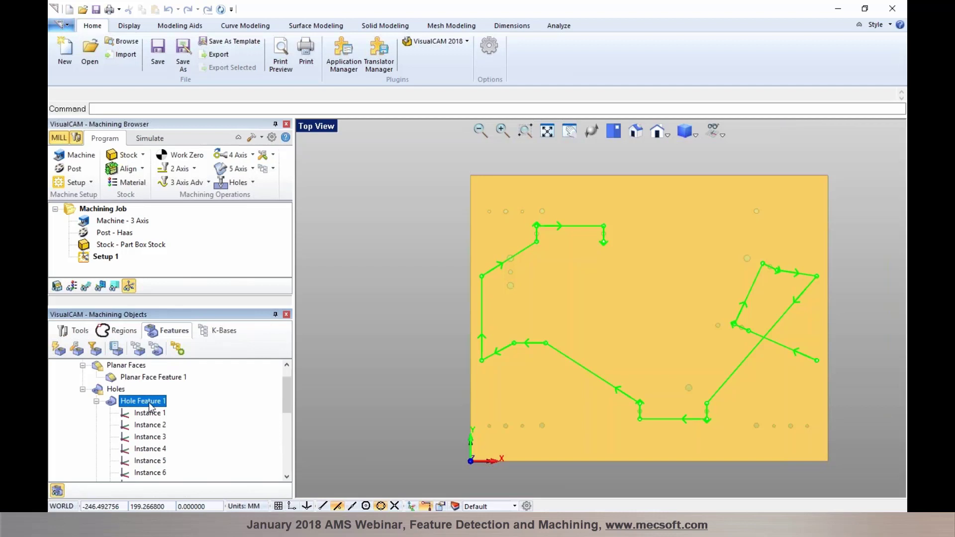
{"action": "mouse_move", "coordinate": [151, 406]}
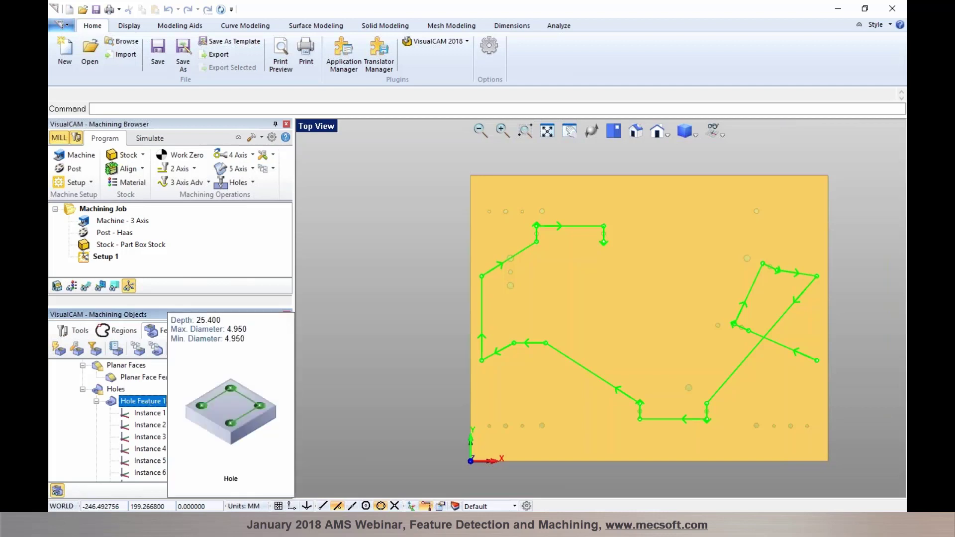
{"action": "left_click", "coordinate": [99, 402]}
Step: Display the hole sequences of Hole Features 2 to 5 one after another and examine their depths and diameters
{"action": "left_click", "coordinate": [137, 437]}
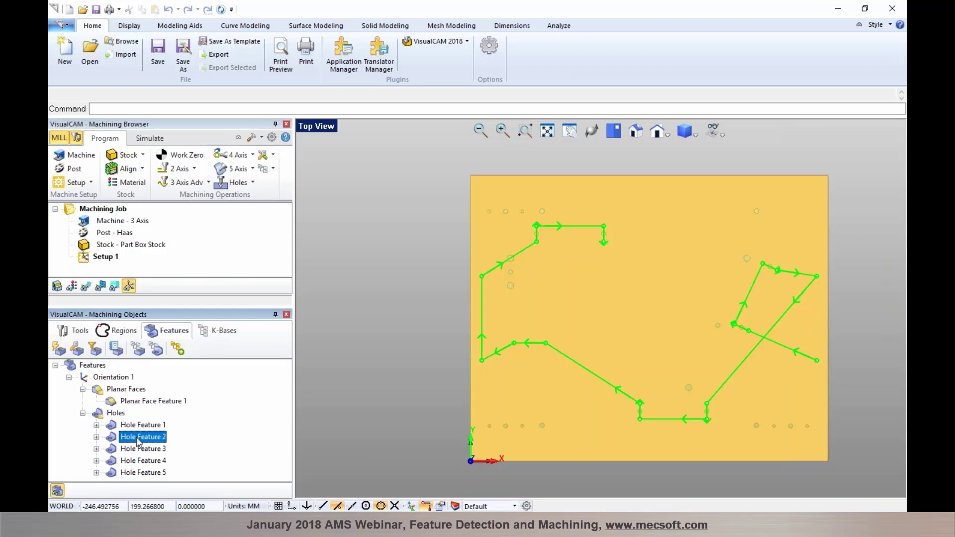
{"action": "mouse_move", "coordinate": [138, 441]}
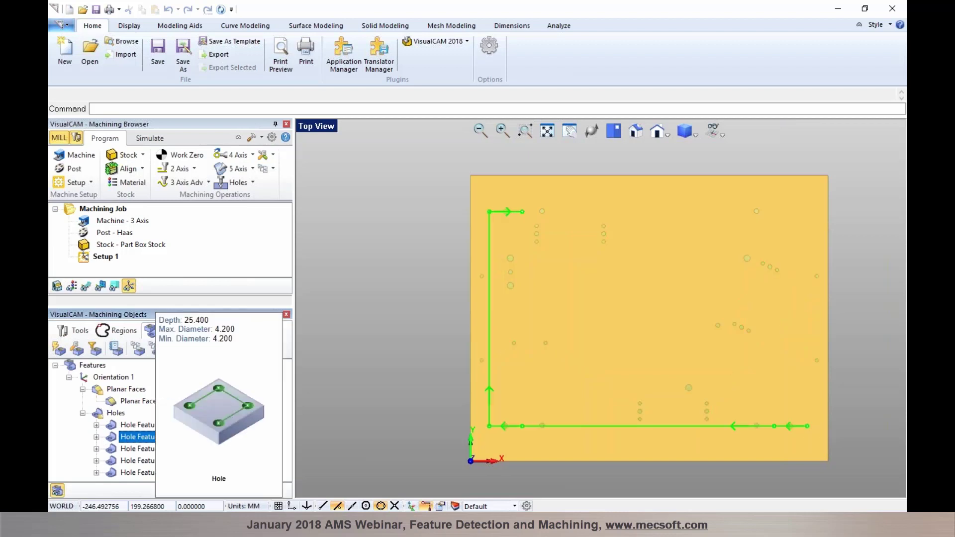
{"action": "left_click", "coordinate": [139, 448]}
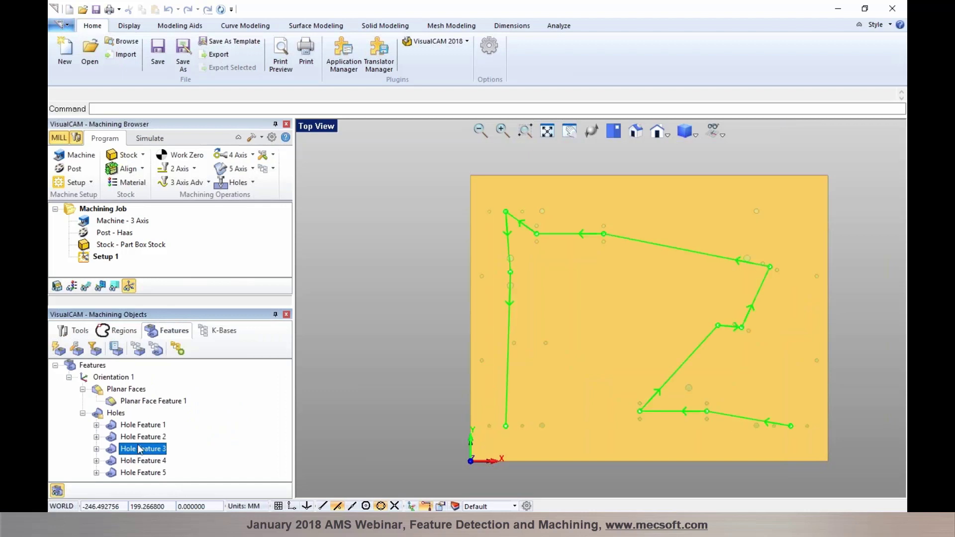
{"action": "mouse_move", "coordinate": [140, 449]}
{"action": "left_click", "coordinate": [140, 462]}
{"action": "mouse_move", "coordinate": [140, 462]}
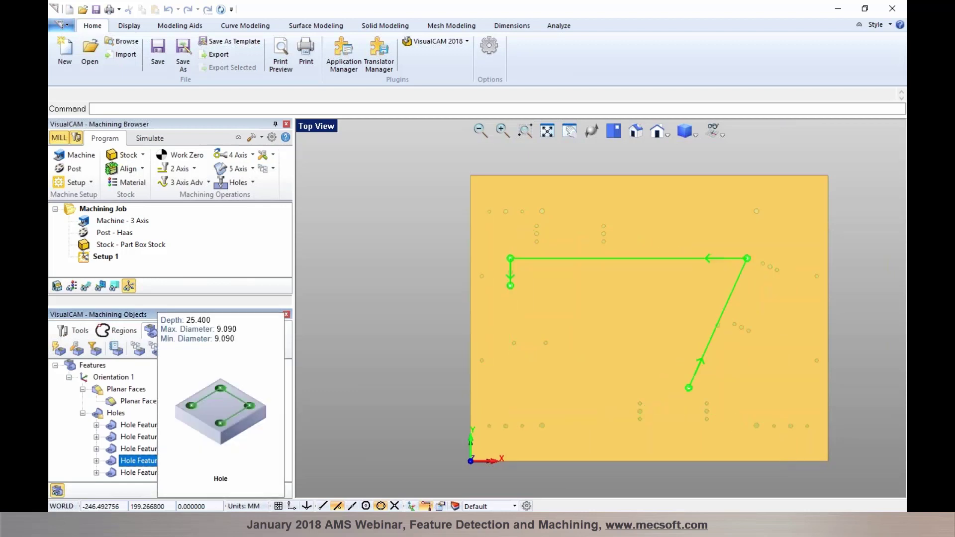
{"action": "left_click", "coordinate": [140, 472]}
{"action": "mouse_move", "coordinate": [140, 473]}
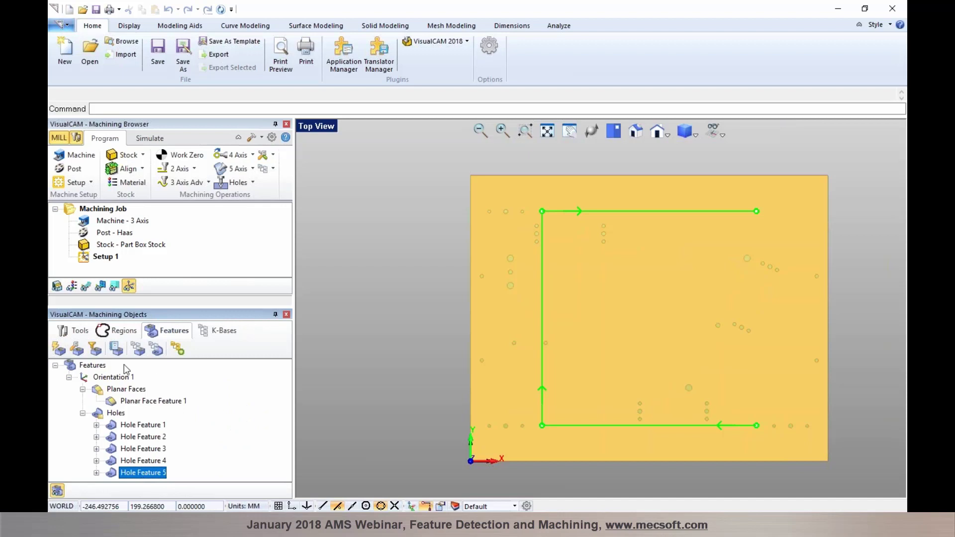
Step: Show the plate in 3D, highlight Orientation 1, and review the 6mm, 4.2mm, 9.1mm, 4.95mm and 6.7mm one-shot alum tools
{"action": "middle_click_drag", "start_coordinate": [416, 460], "coordinate": [569, 381]}
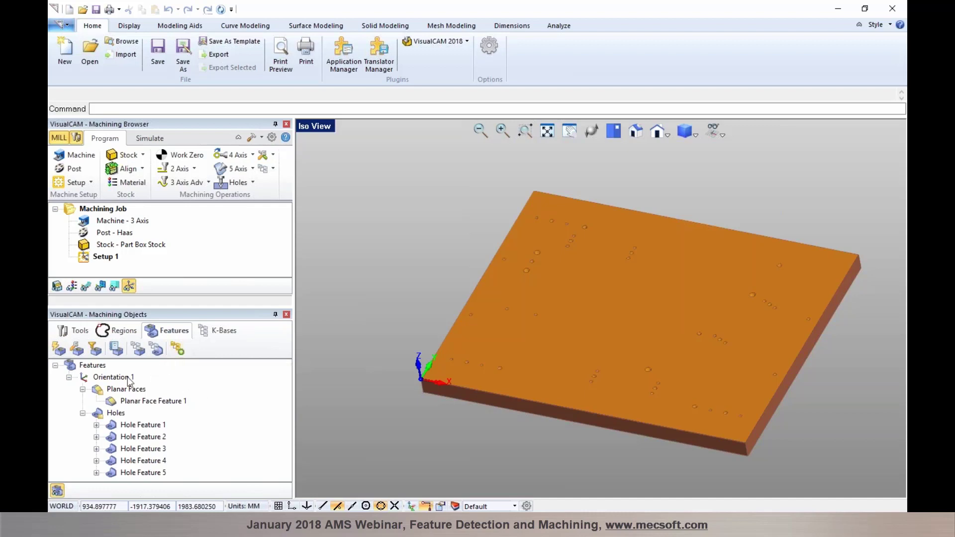
{"action": "left_click", "coordinate": [111, 377]}
{"action": "left_click", "coordinate": [73, 332]}
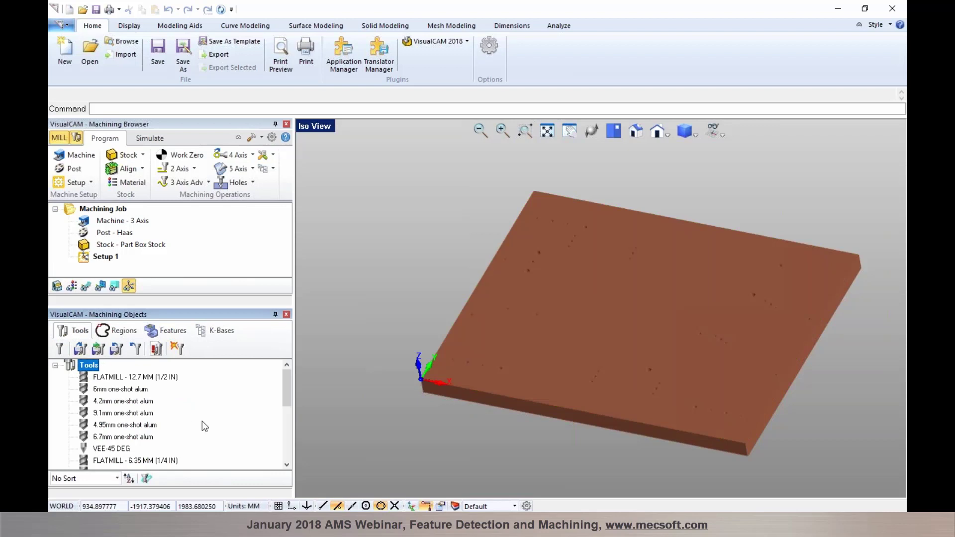
{"action": "left_click", "coordinate": [135, 393]}
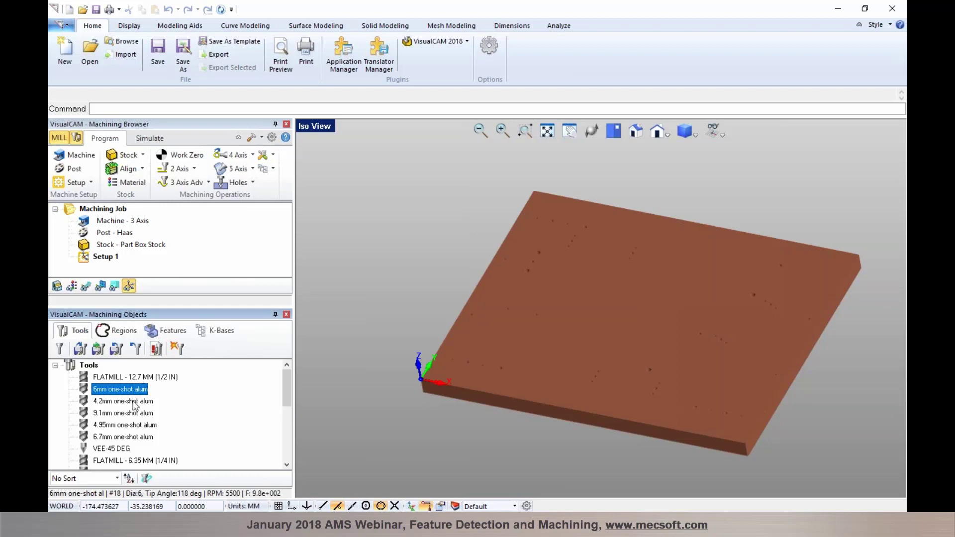
{"action": "left_click", "coordinate": [135, 403]}
{"action": "left_click", "coordinate": [139, 414]}
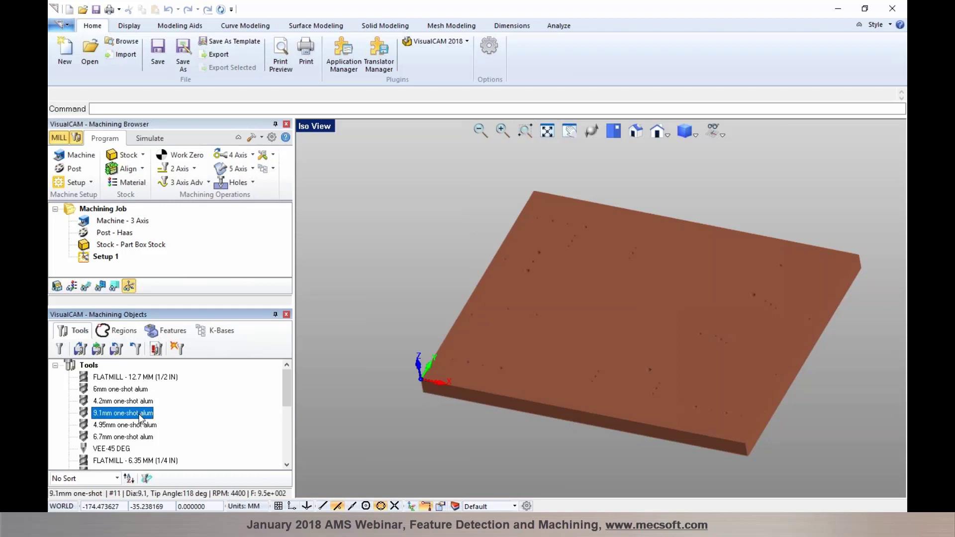
{"action": "left_click", "coordinate": [140, 425]}
{"action": "left_click", "coordinate": [140, 437]}
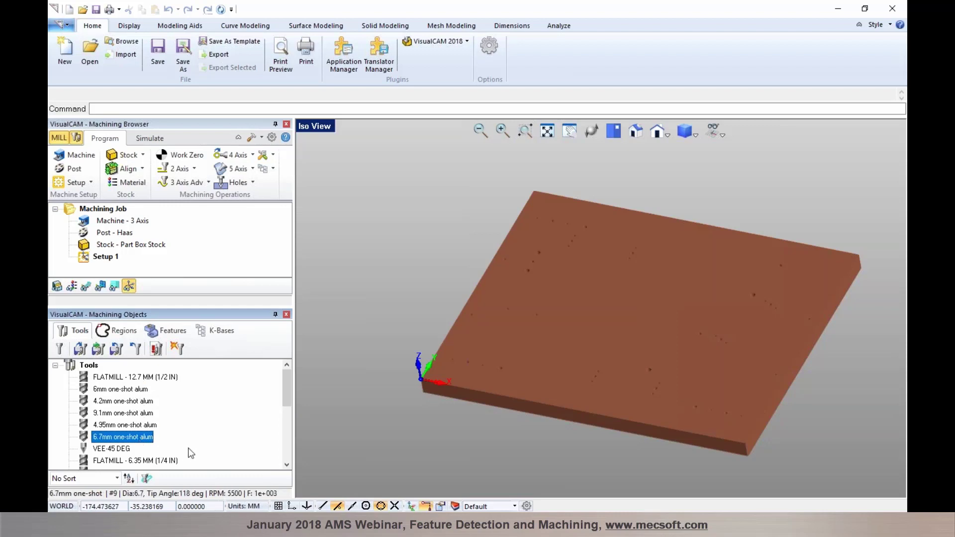
{"action": "left_click", "coordinate": [93, 368]}
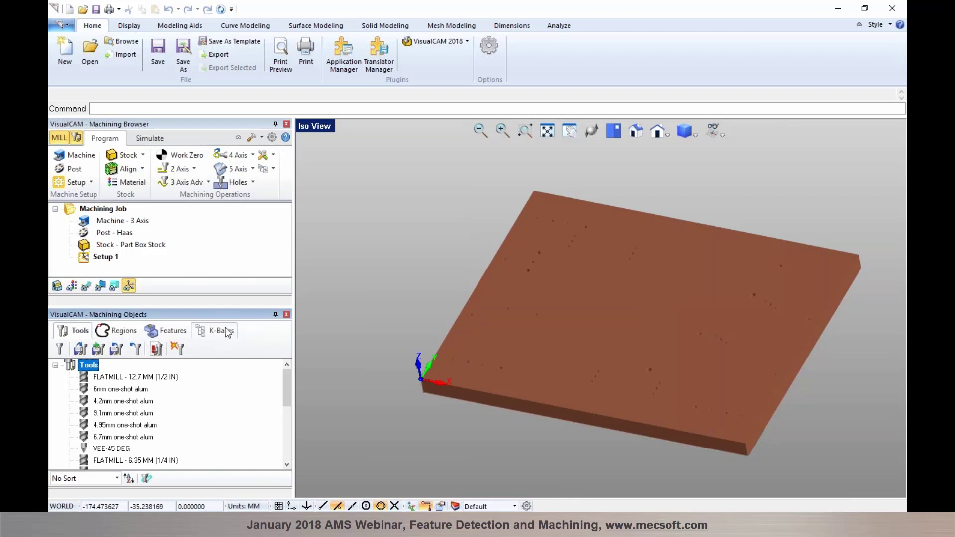
Step: Generate machining operations automatically from all features of Orientation 1 and dock the Machining Objects browser beside the Machining Browser
{"action": "left_click", "coordinate": [175, 331]}
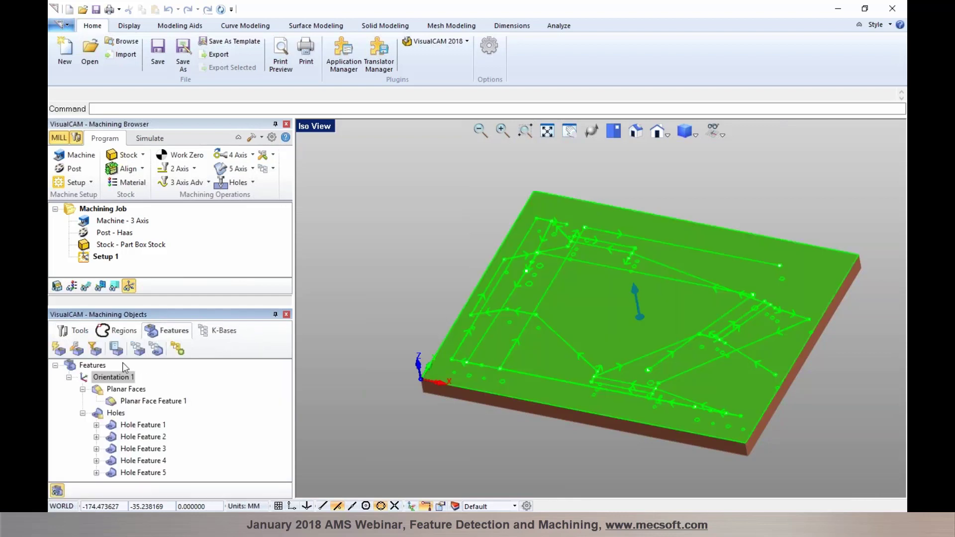
{"action": "left_click", "coordinate": [113, 381]}
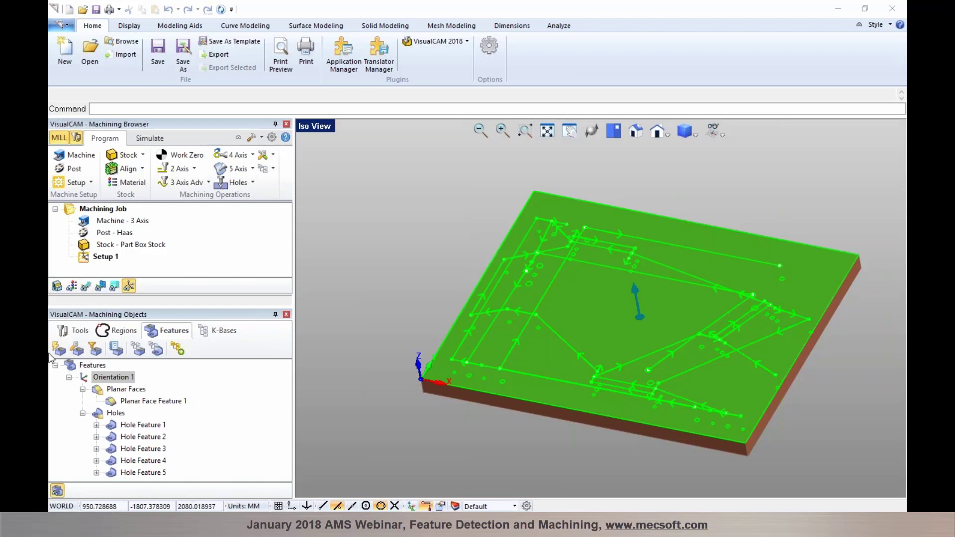
{"action": "left_click", "coordinate": [84, 381]}
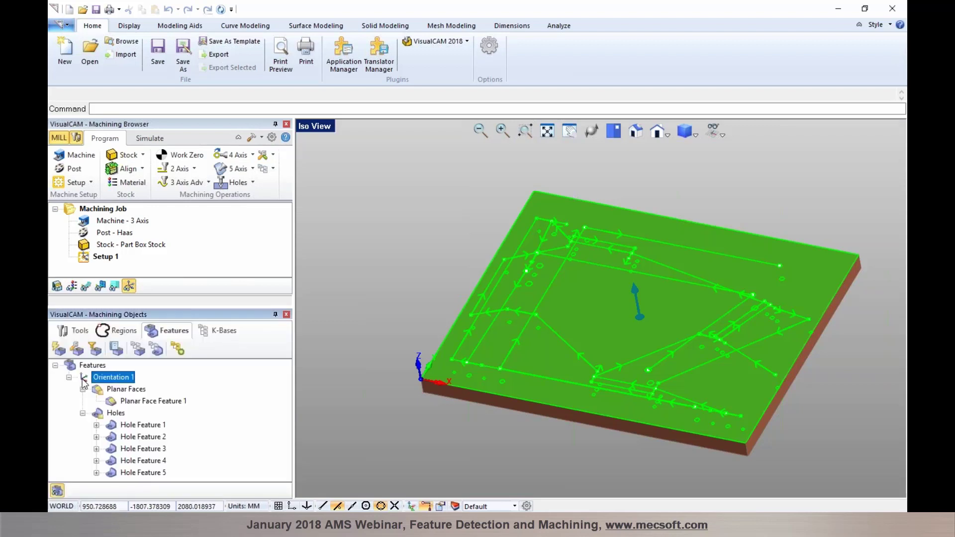
{"action": "left_click", "coordinate": [177, 349]}
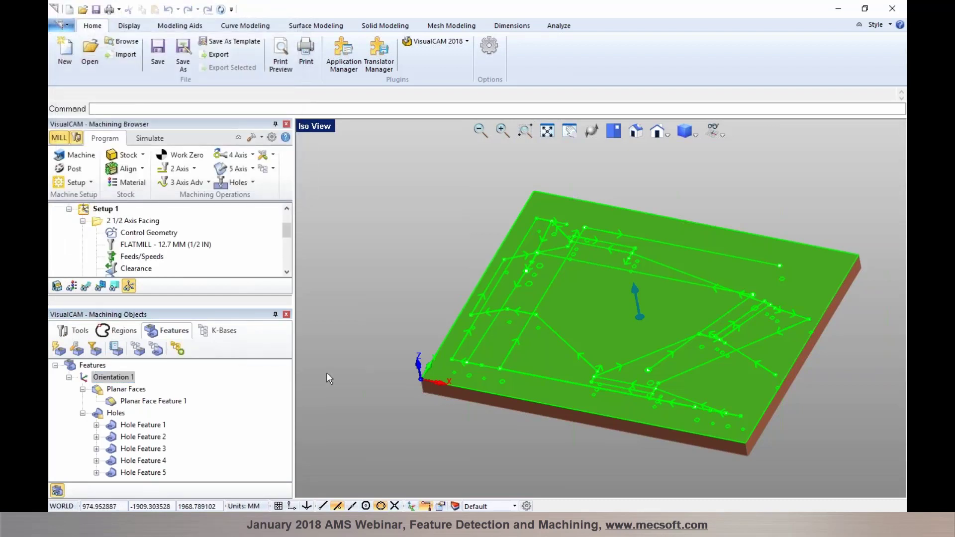
{"action": "left_click_drag", "start_coordinate": [219, 314], "coordinate": [571, 311]}
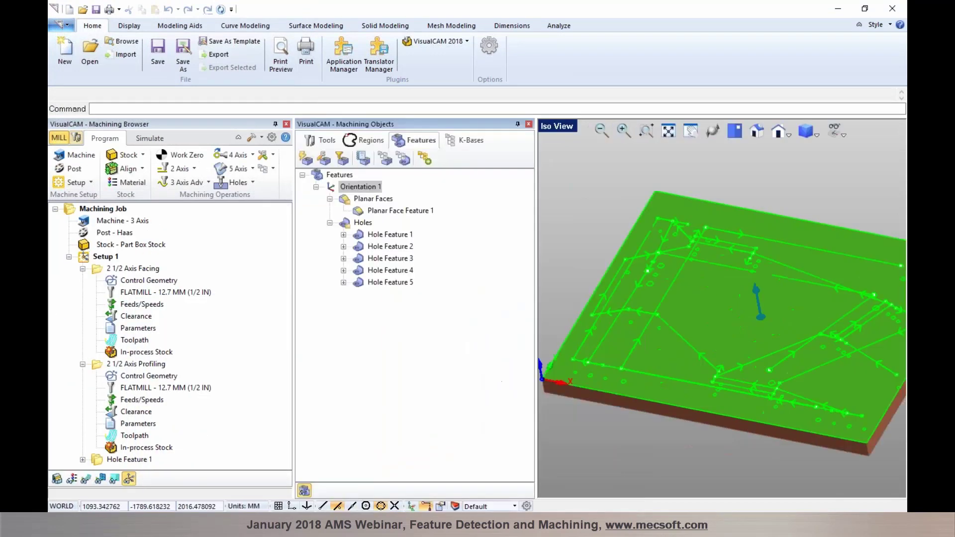
Step: Collapse the 2 1/2 Axis Facing and 2 1/2 Axis Profiling operations and expand the Hole Feature 1 operation group
{"action": "left_click", "coordinate": [82, 268]}
{"action": "left_click", "coordinate": [120, 280]}
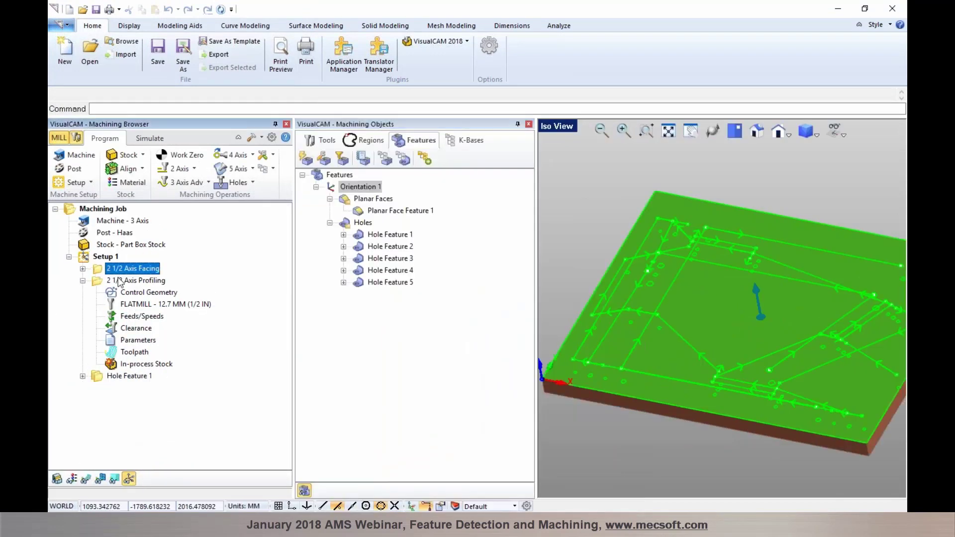
{"action": "left_click", "coordinate": [83, 280]}
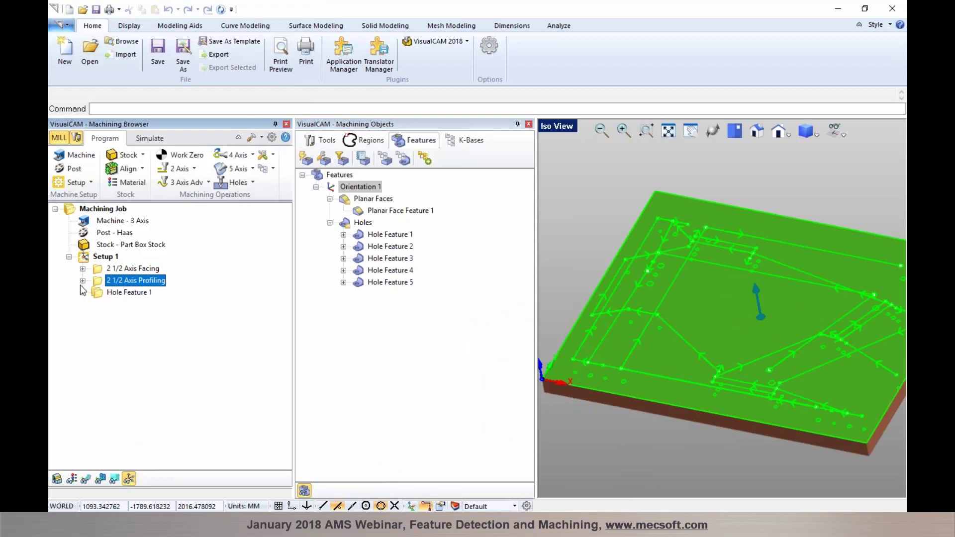
{"action": "left_click", "coordinate": [106, 292]}
{"action": "left_click", "coordinate": [83, 293]}
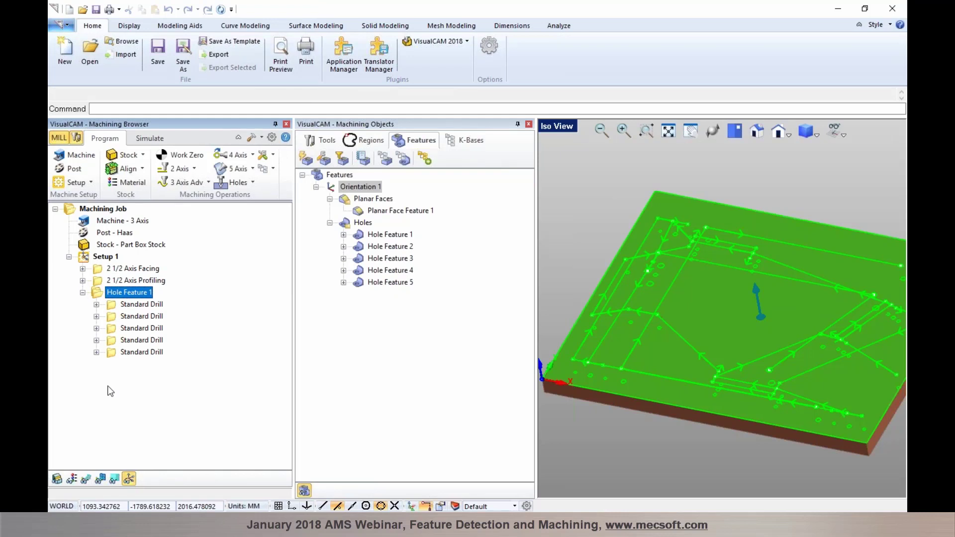
Step: Turn on toolpath display and examine the toolpath and assigned tool of each of the five Standard Drill operations
{"action": "left_click", "coordinate": [85, 478]}
{"action": "middle_click_drag", "start_coordinate": [658, 431], "coordinate": [655, 418]}
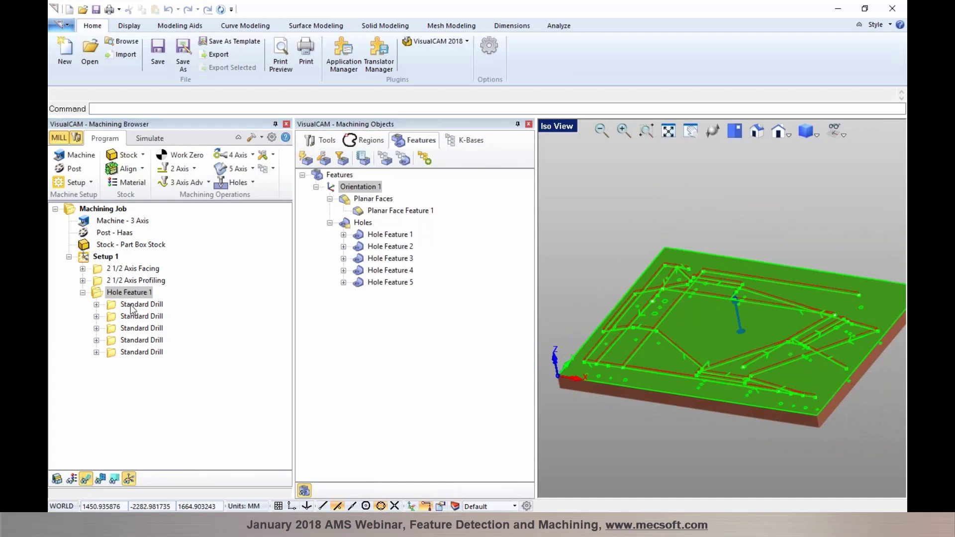
{"action": "left_click", "coordinate": [150, 305]}
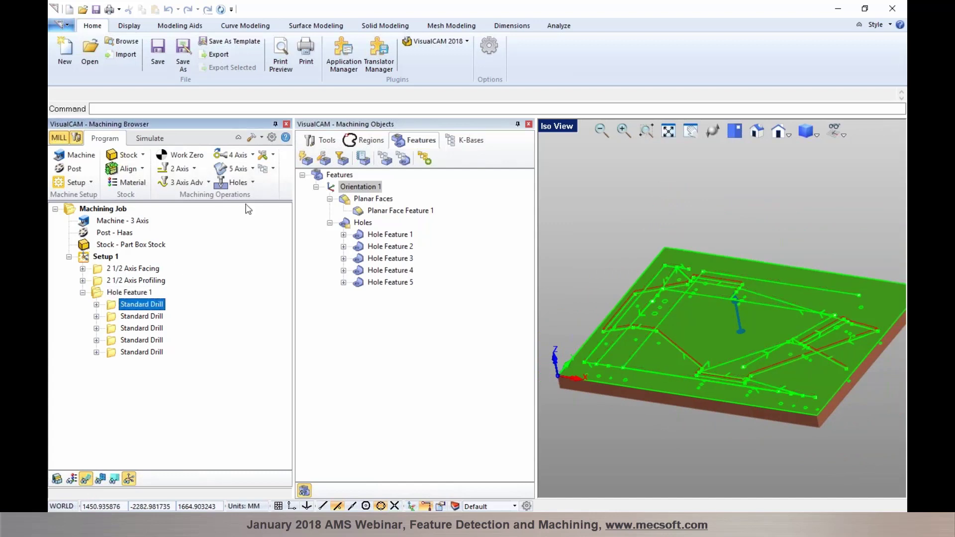
{"action": "left_click", "coordinate": [312, 142]}
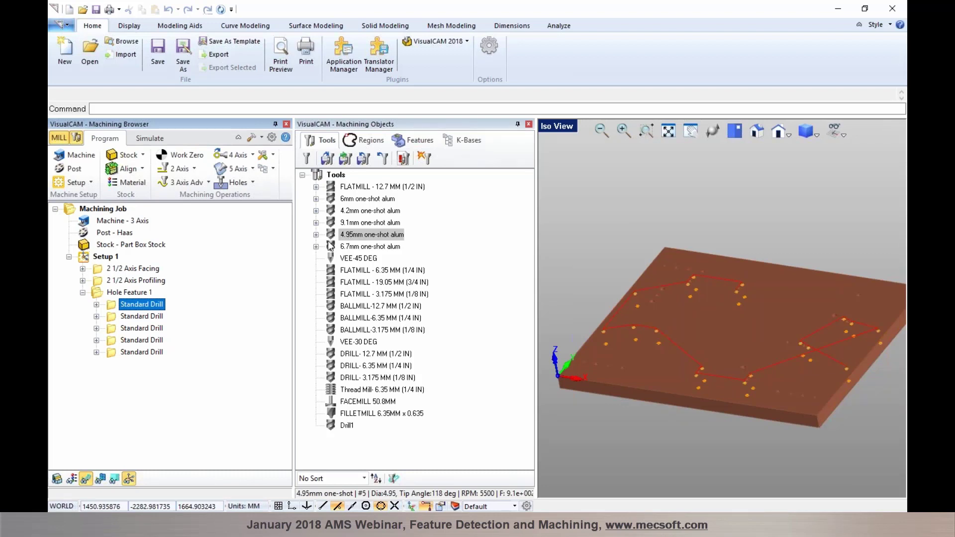
{"action": "left_click", "coordinate": [149, 318]}
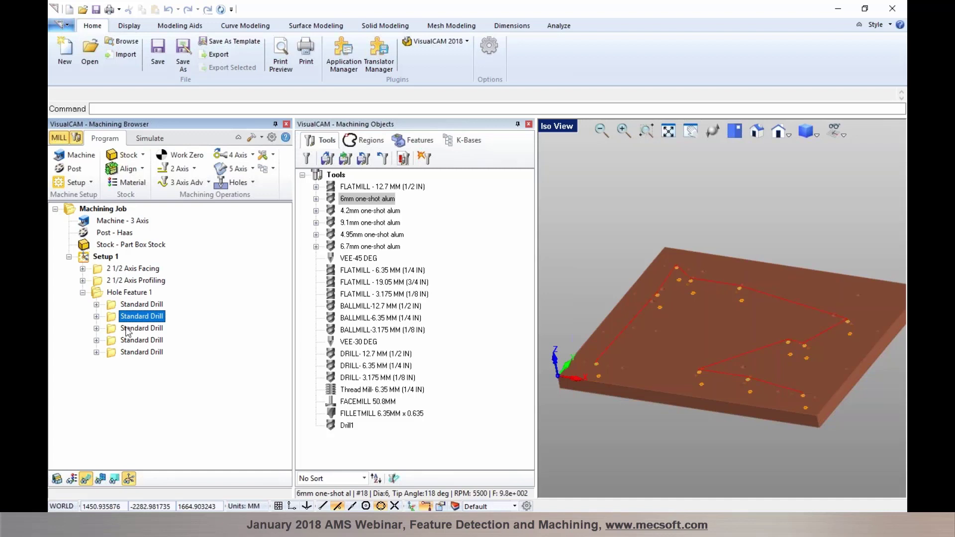
{"action": "left_click", "coordinate": [127, 330]}
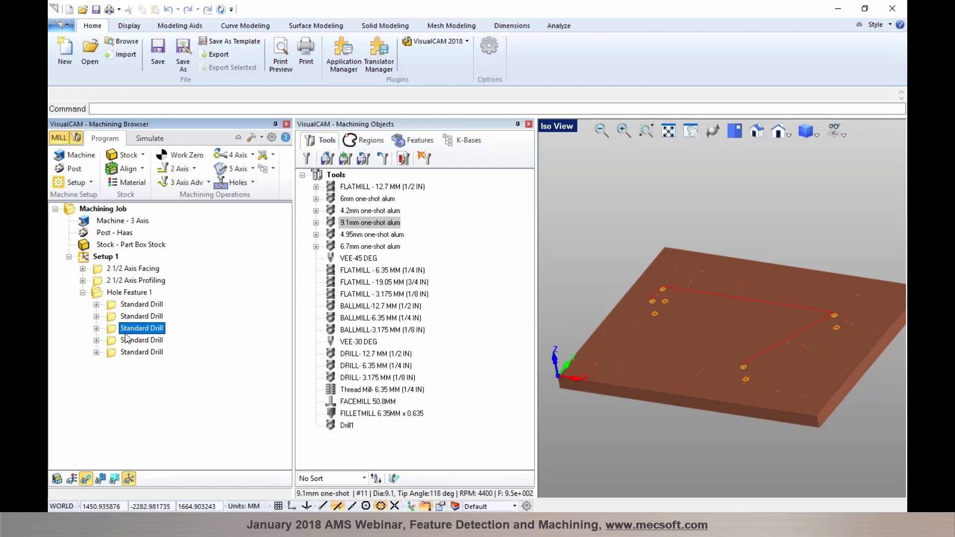
{"action": "left_click", "coordinate": [128, 342]}
{"action": "left_click", "coordinate": [128, 353]}
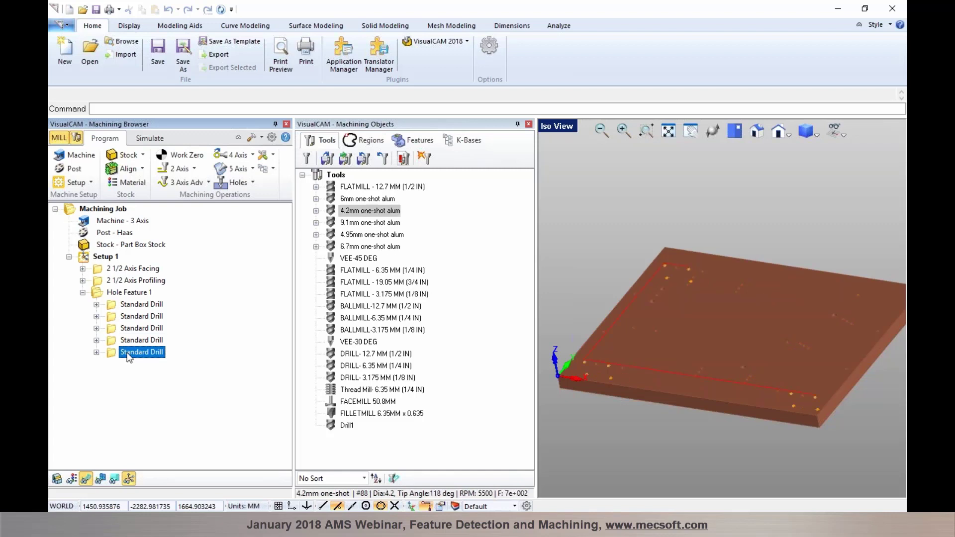
Step: Review the second Standard Drill operation's hole feature and its filtered and full tool lists, leaving its settings unchanged
{"action": "left_click", "coordinate": [124, 305]}
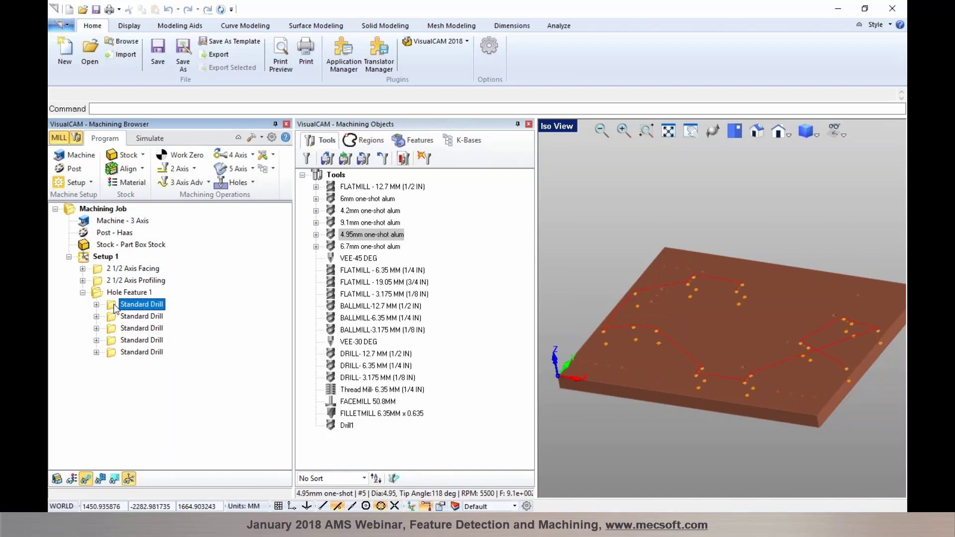
{"action": "left_click", "coordinate": [113, 318]}
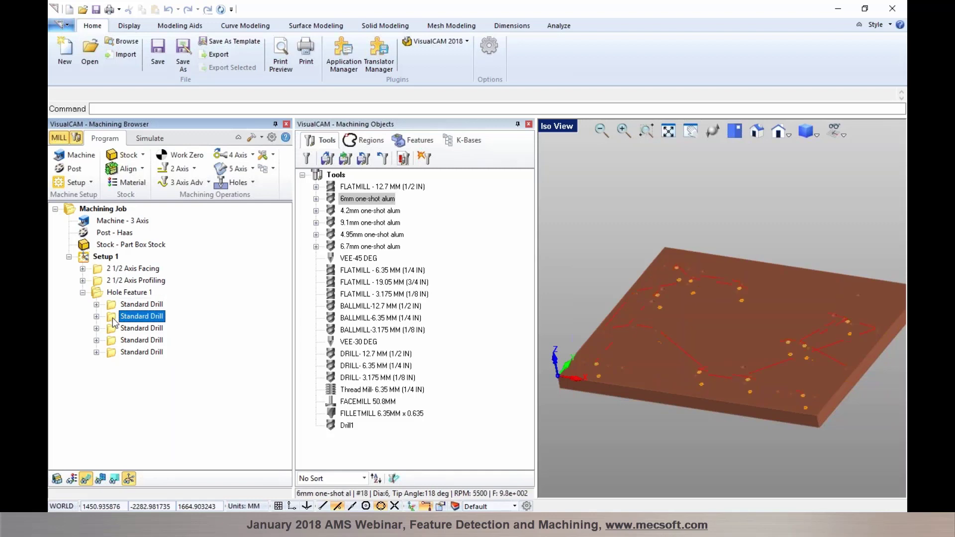
{"action": "double_click", "coordinate": [111, 317]}
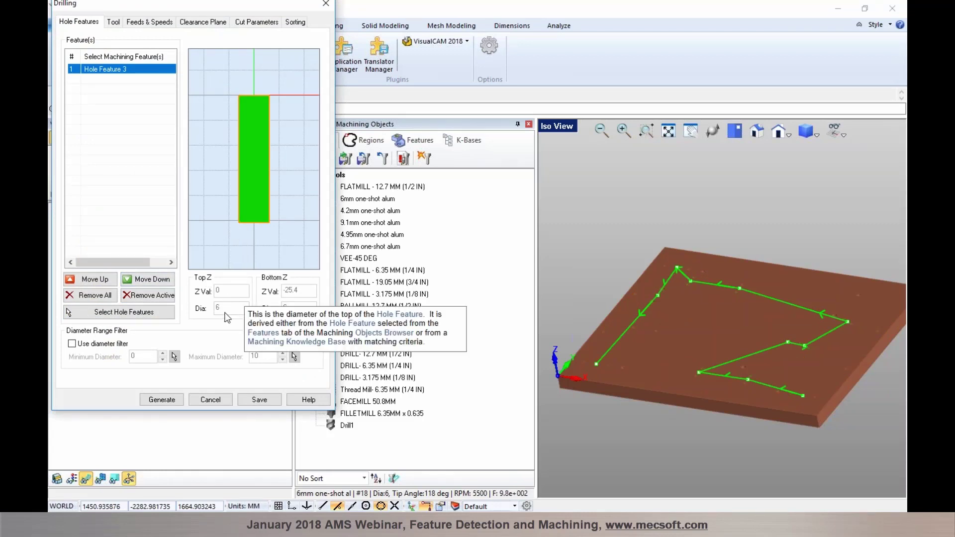
{"action": "left_click", "coordinate": [114, 22]}
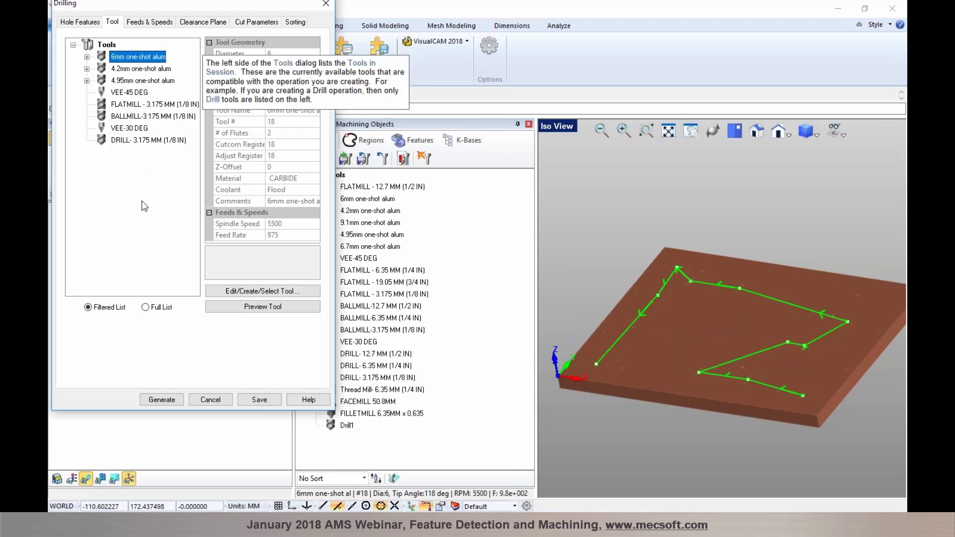
{"action": "left_click", "coordinate": [150, 308]}
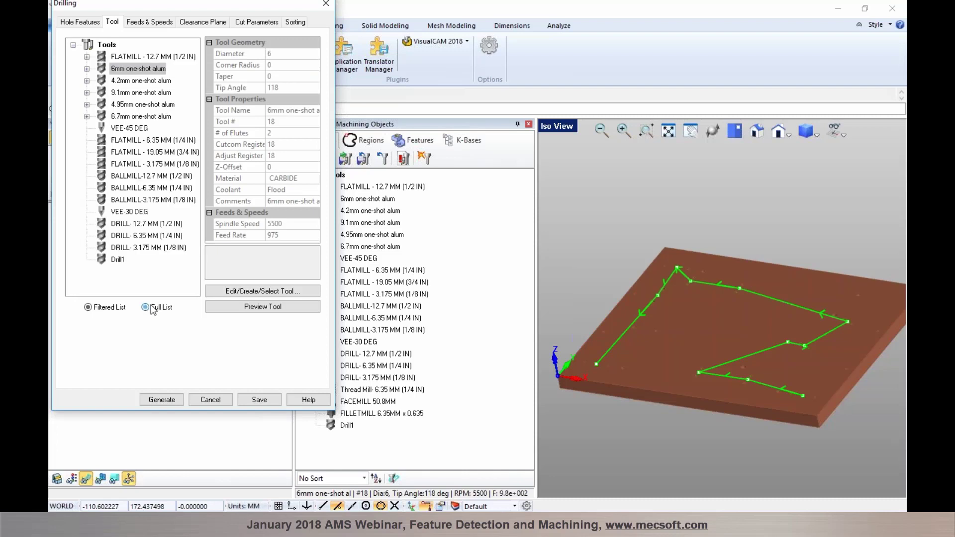
{"action": "left_click", "coordinate": [103, 311]}
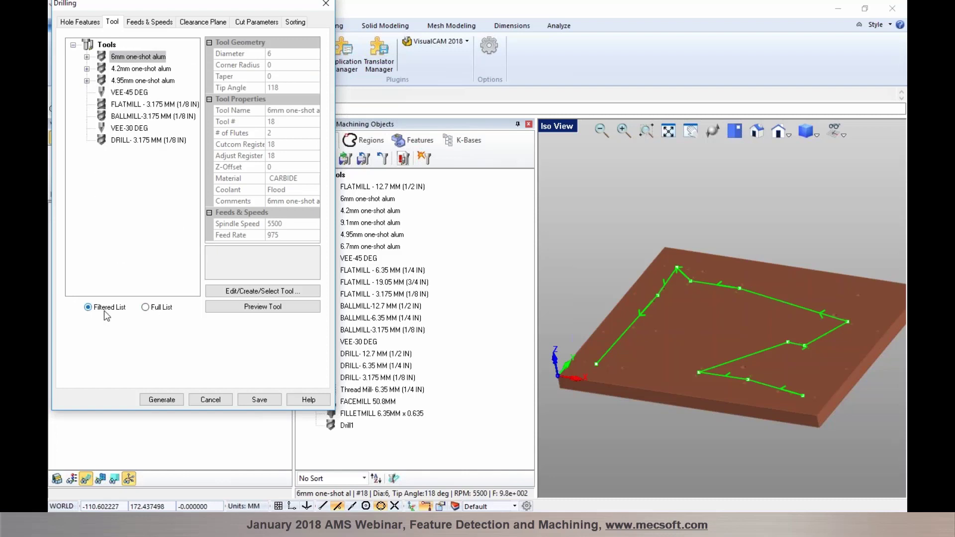
{"action": "left_click", "coordinate": [202, 401]}
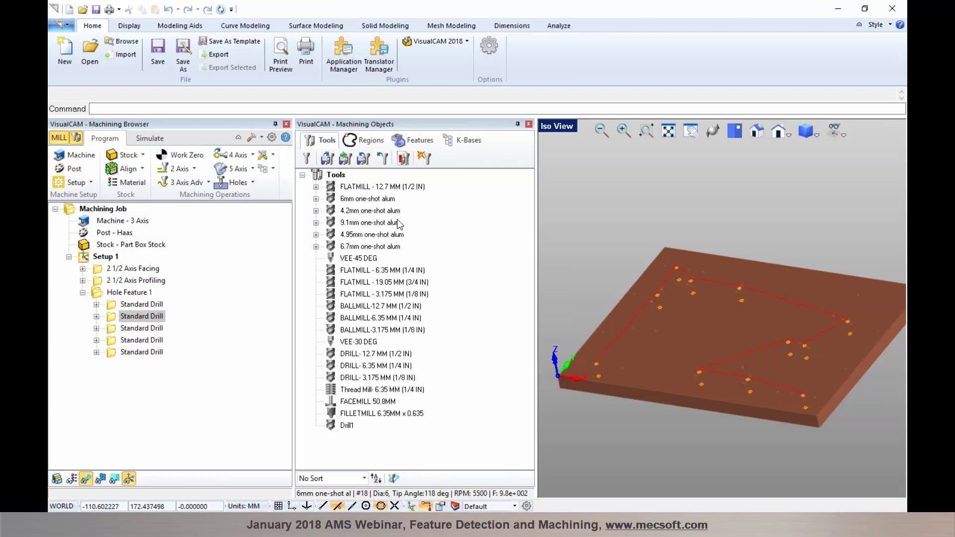
Step: Inspect the angled block part in 3D and run automatic feature detection on it
{"action": "left_click", "coordinate": [420, 142]}
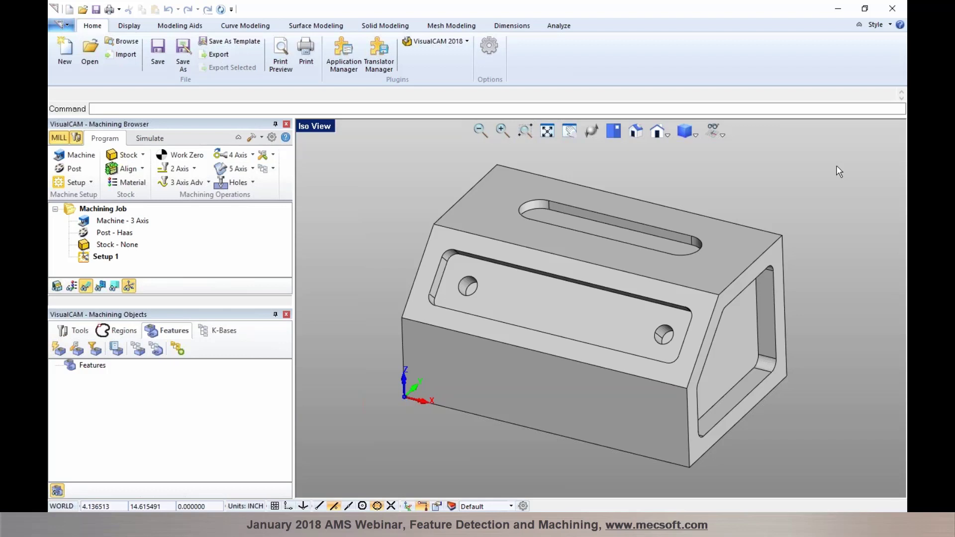
{"action": "right_click_drag", "start_coordinate": [594, 177], "coordinate": [742, 380]}
{"action": "right_click_drag", "start_coordinate": [649, 379], "coordinate": [491, 380]}
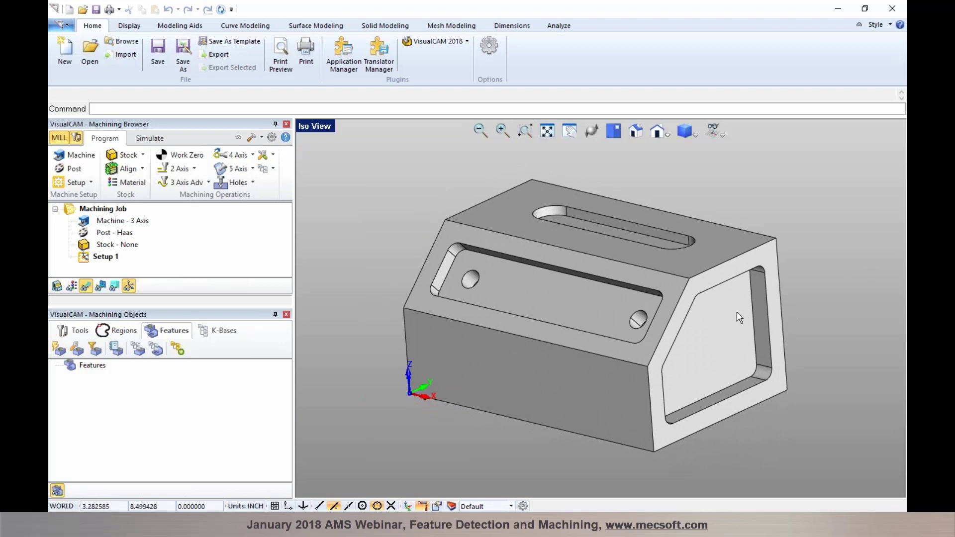
{"action": "mouse_move", "coordinate": [607, 291]}
{"action": "right_mouse_down"}
{"action": "mouse_move", "coordinate": [671, 296]}
{"action": "mouse_move", "coordinate": [580, 294]}
{"action": "mouse_move", "coordinate": [605, 334]}
{"action": "mouse_move", "coordinate": [602, 271]}
{"action": "mouse_move", "coordinate": [614, 279]}
{"action": "right_mouse_up"}
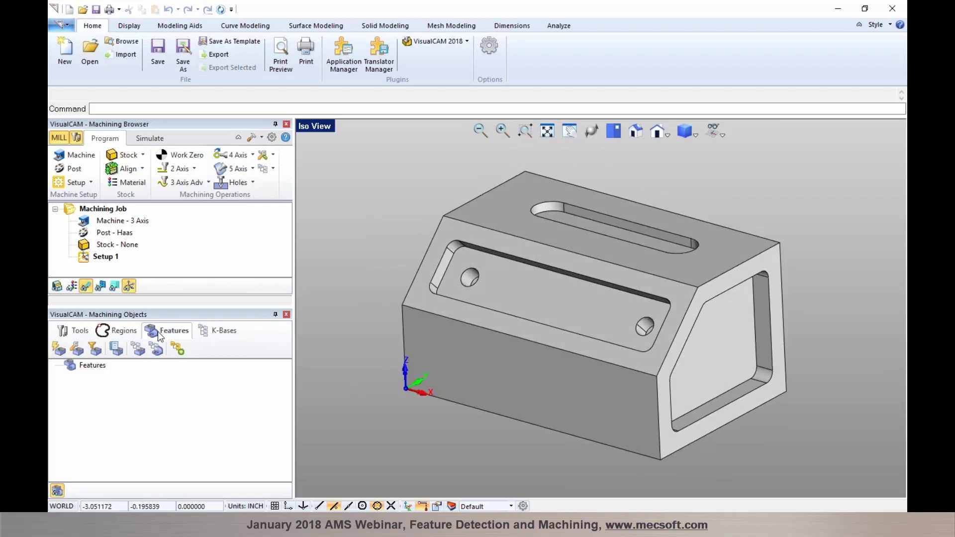
{"action": "left_click", "coordinate": [59, 350]}
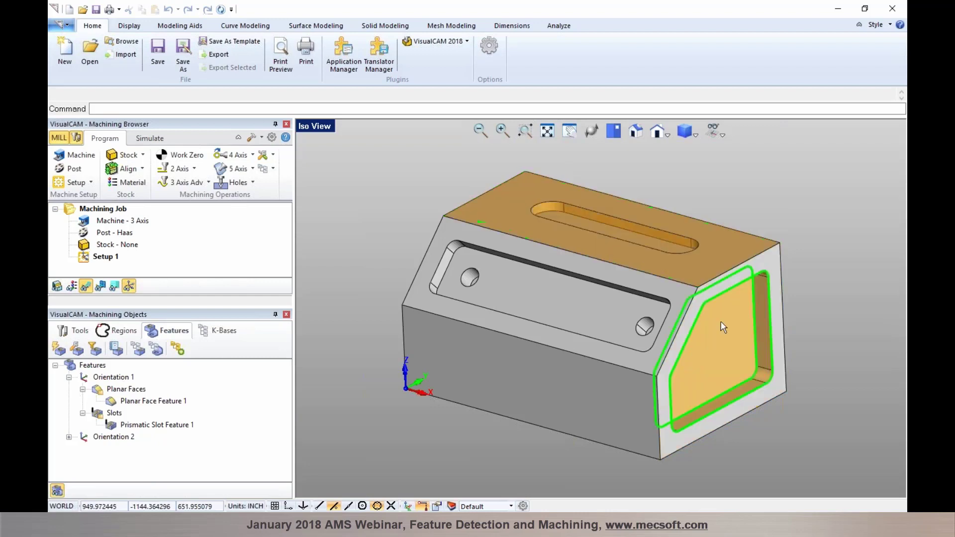
Step: Highlight Orientation 1 and Orientation 2 on the block and expand Orientation 2 to review its detected features
{"action": "left_click", "coordinate": [102, 377]}
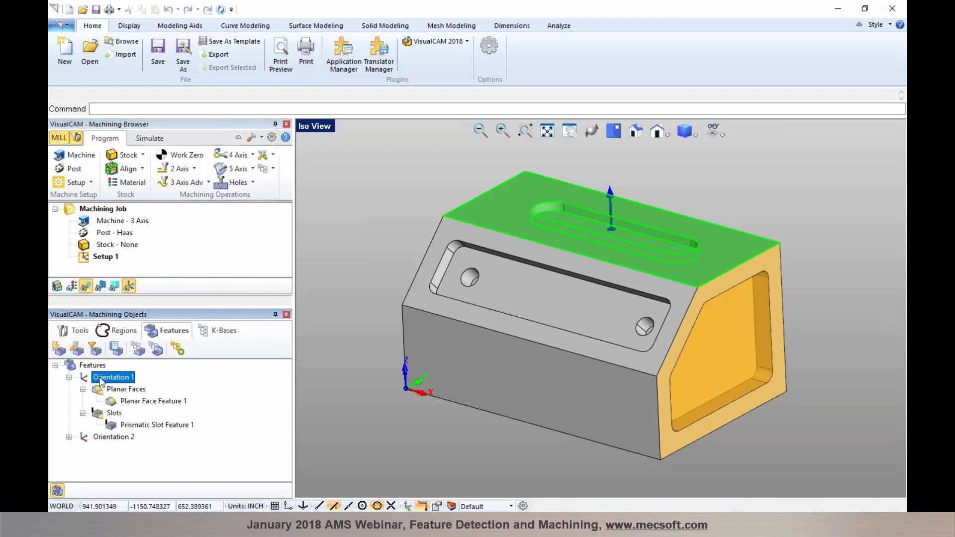
{"action": "left_click", "coordinate": [94, 443]}
{"action": "left_click", "coordinate": [97, 440]}
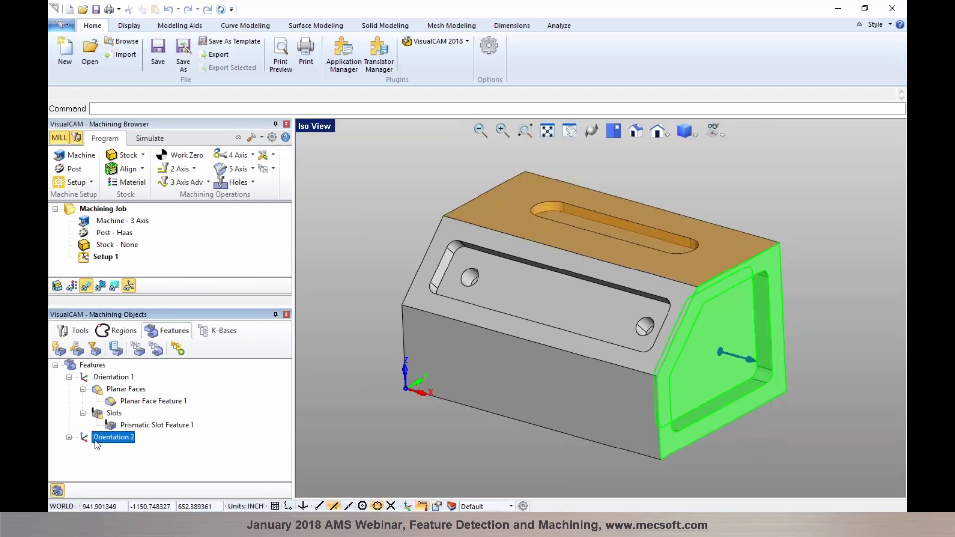
{"action": "left_click", "coordinate": [70, 437]}
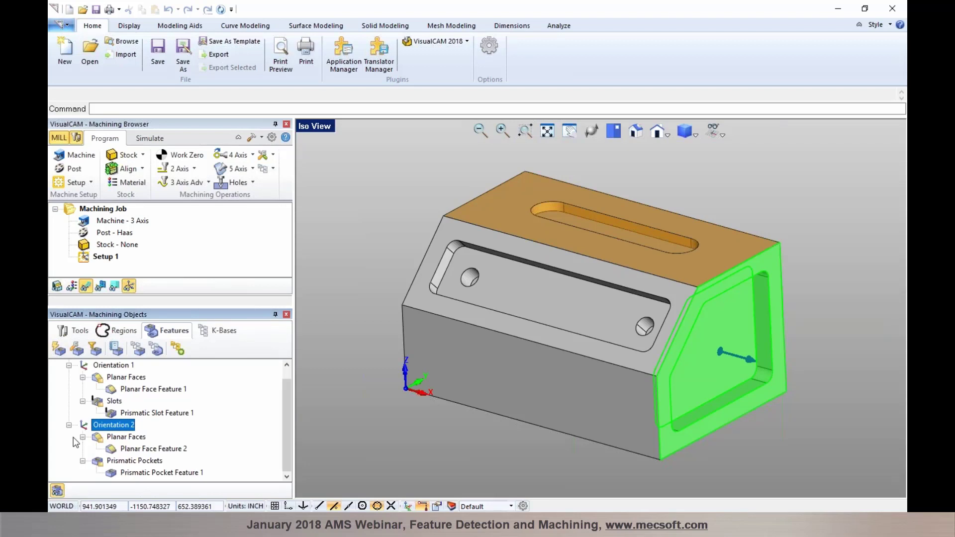
{"action": "scroll", "coordinate": [74, 442], "scroll_direction": "up", "scroll_amount": 1}
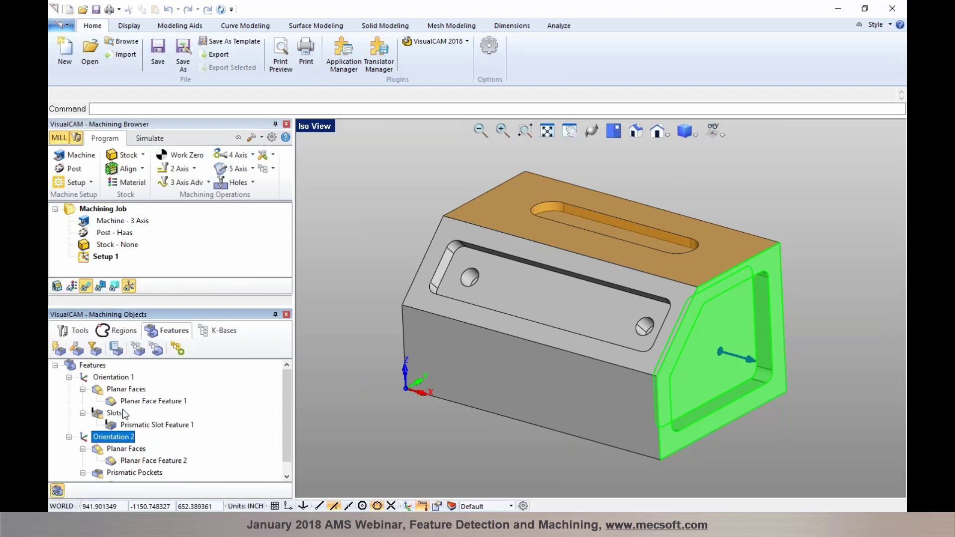
Step: Run Interactive Feature Detection with the sloped front face as the orientation and highlight the resulting Orientation 3
{"action": "left_click", "coordinate": [76, 351]}
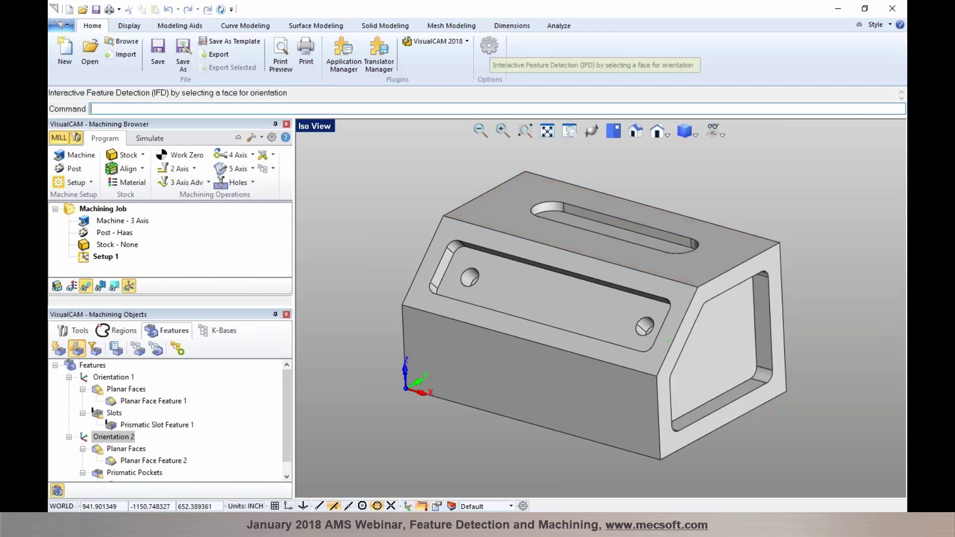
{"action": "left_click", "coordinate": [484, 235]}
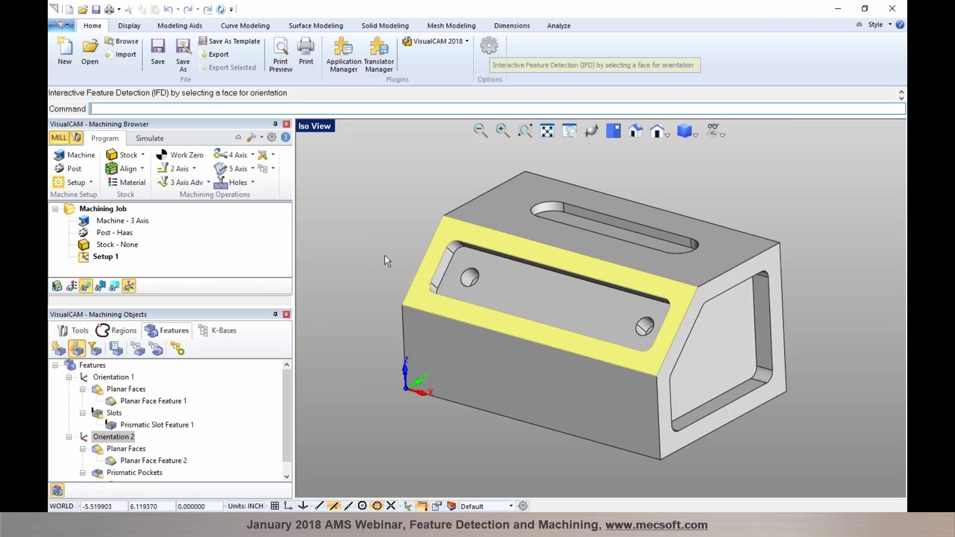
{"action": "key", "text": "Return"}
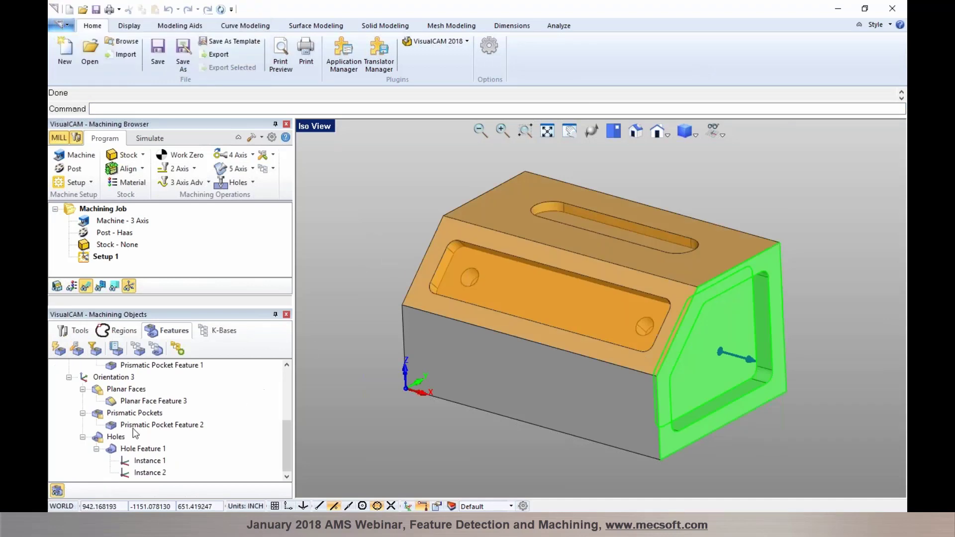
{"action": "left_click", "coordinate": [119, 383]}
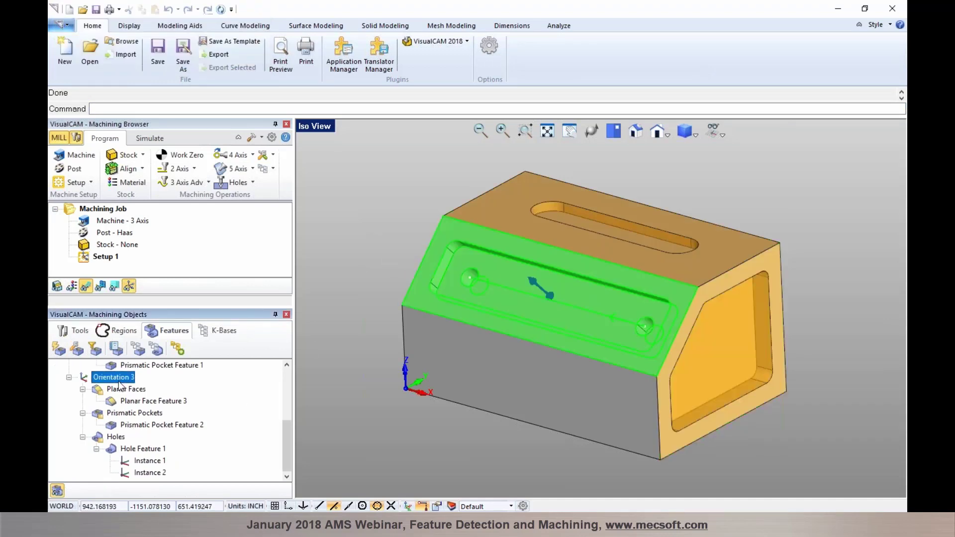
{"action": "right_click_drag", "start_coordinate": [410, 442], "coordinate": [457, 445]}
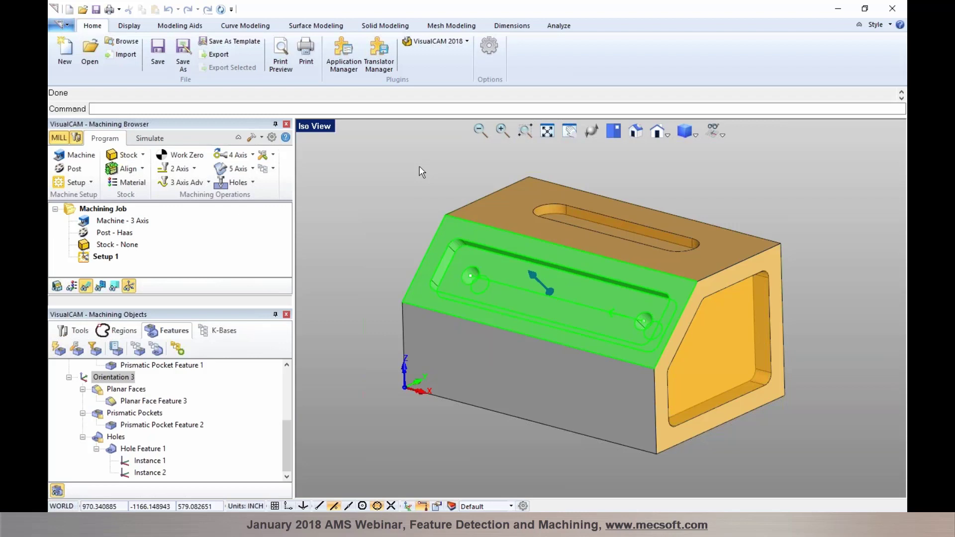
Step: Examine Orientation 3's Planar Face Feature 3, Prismatic Pocket Feature 2 and Hole Feature 1 on the block
{"action": "scroll", "coordinate": [89, 376], "scroll_direction": "up", "scroll_amount": 4}
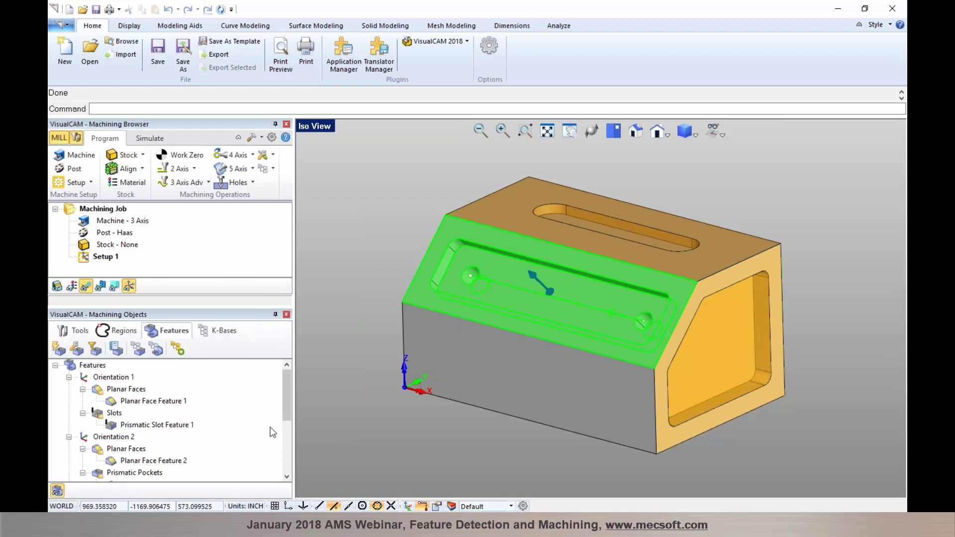
{"action": "scroll", "coordinate": [268, 425], "scroll_direction": "down", "scroll_amount": 3}
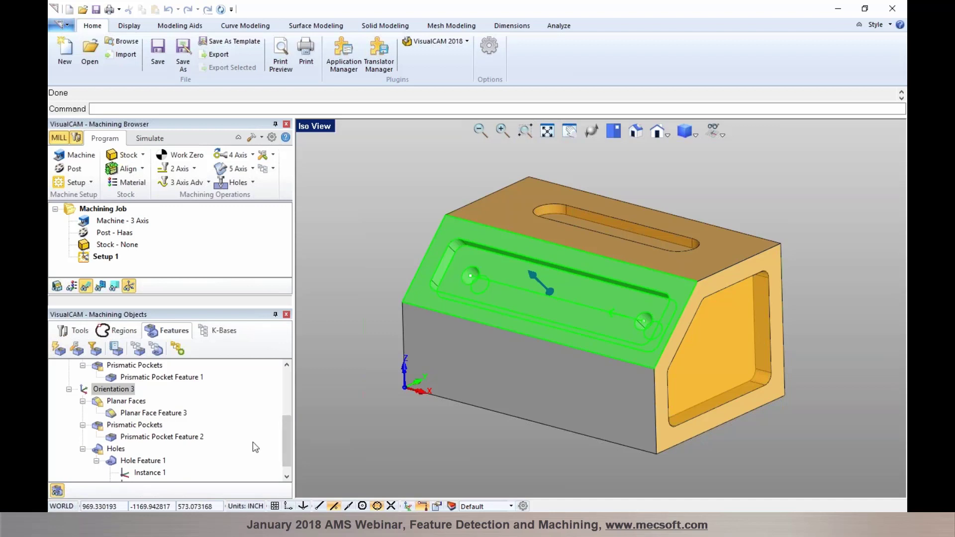
{"action": "left_click", "coordinate": [162, 416]}
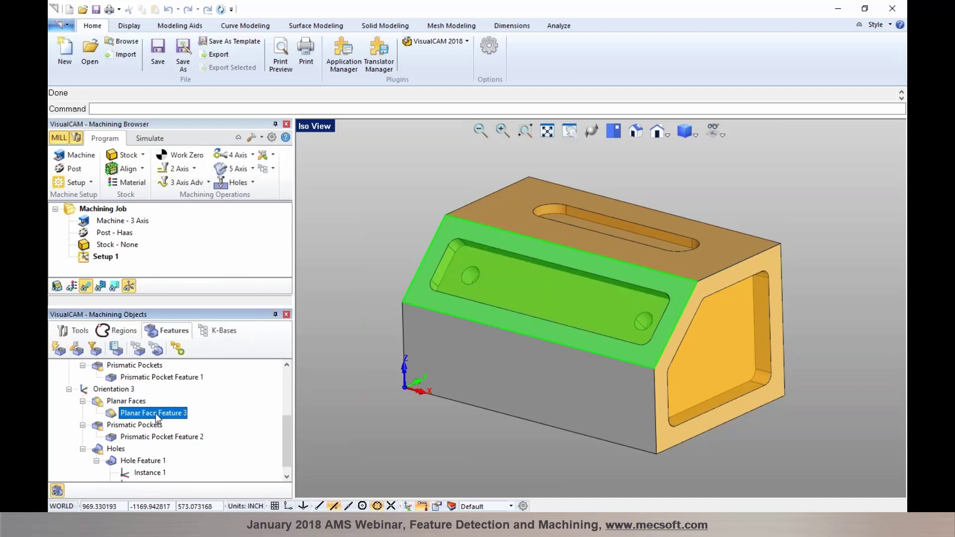
{"action": "left_click", "coordinate": [155, 437]}
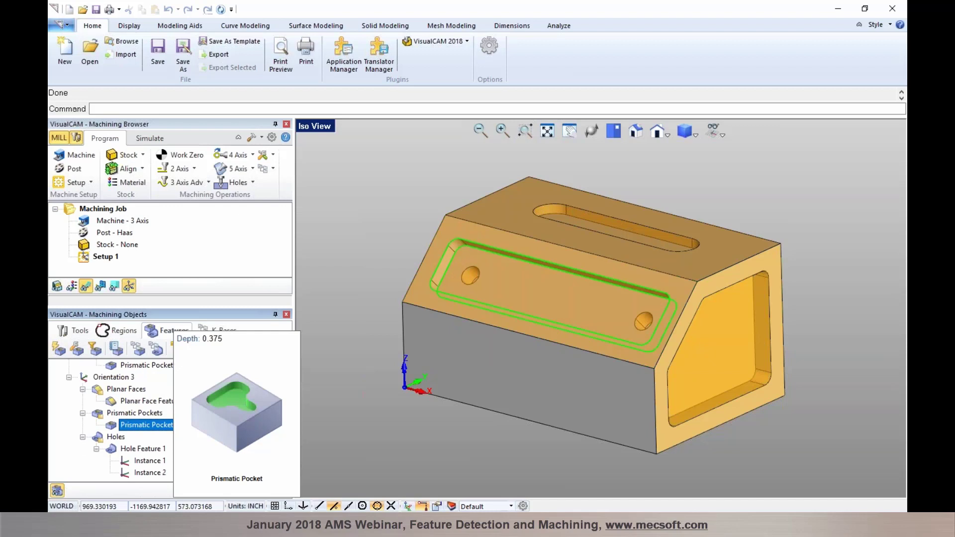
{"action": "left_click", "coordinate": [144, 449]}
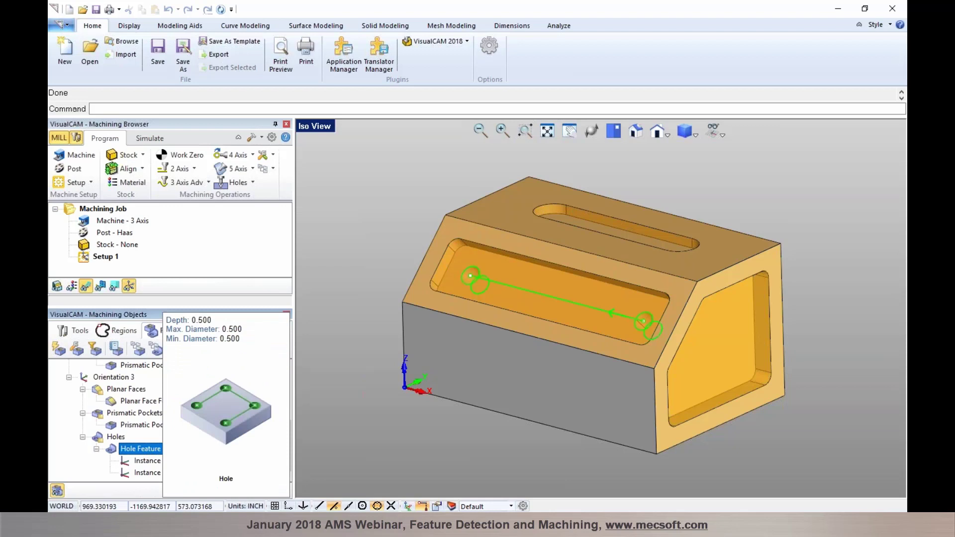
{"action": "scroll", "coordinate": [163, 447], "scroll_direction": "up", "scroll_amount": 4}
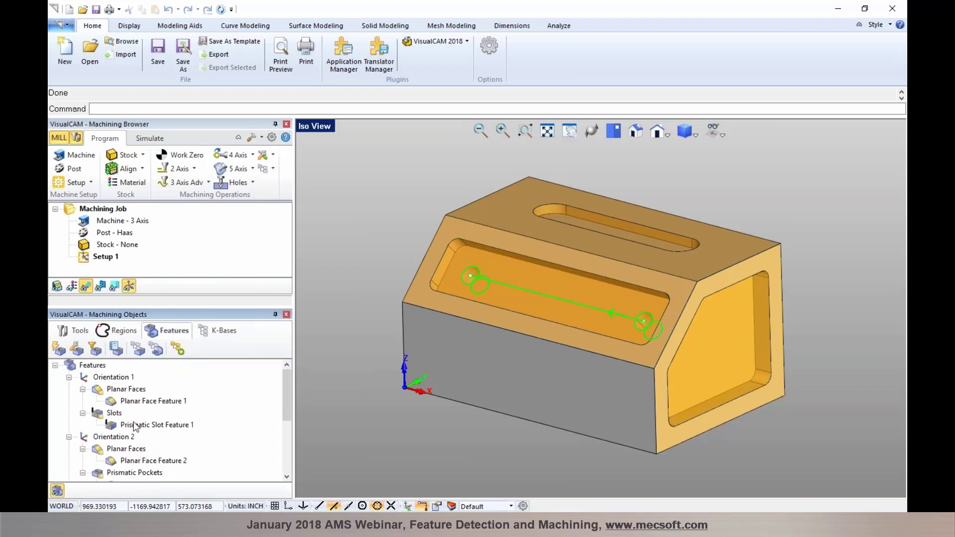
Step: Collapse the three orientations and generate machining operations automatically from all detected features
{"action": "left_click", "coordinate": [92, 366]}
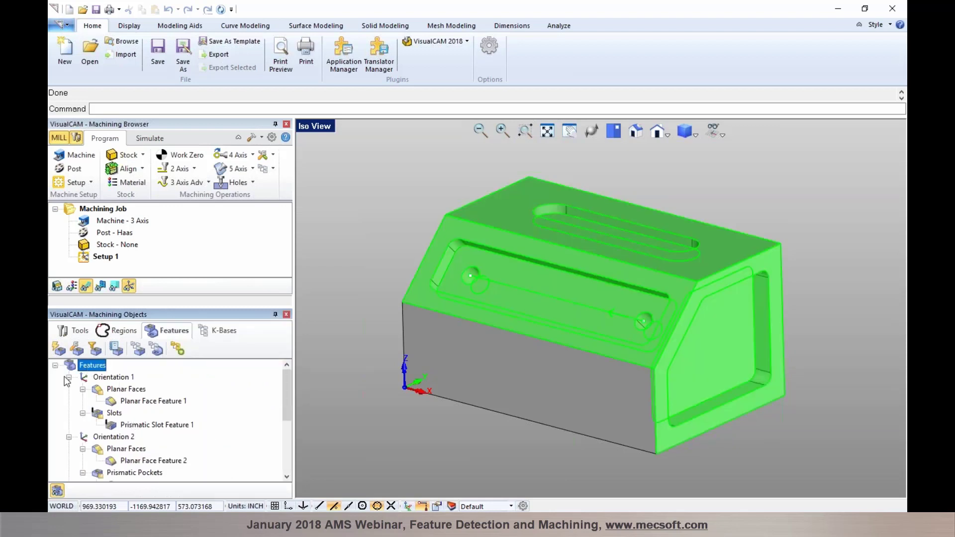
{"action": "left_click", "coordinate": [69, 377]}
{"action": "left_click", "coordinate": [69, 389]}
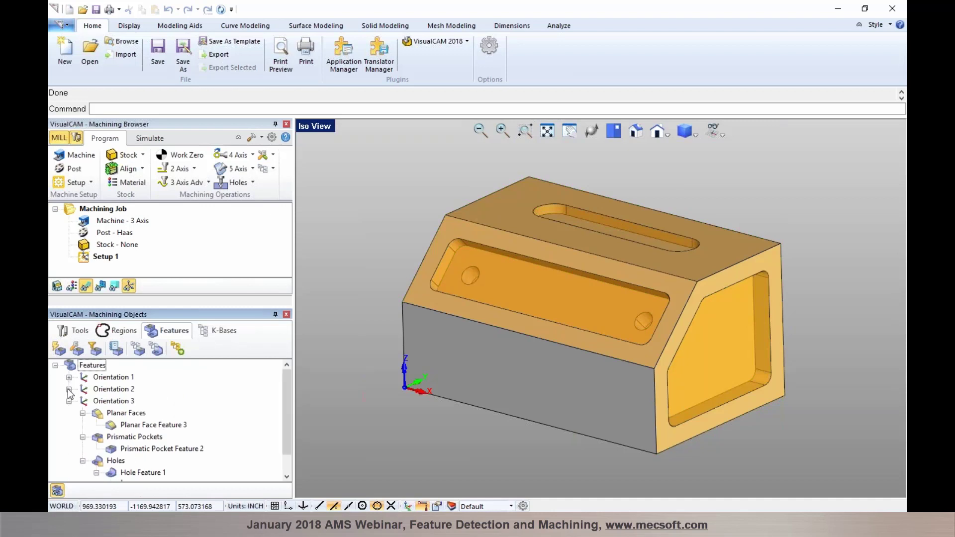
{"action": "left_click", "coordinate": [69, 401]}
{"action": "left_click", "coordinate": [70, 366]}
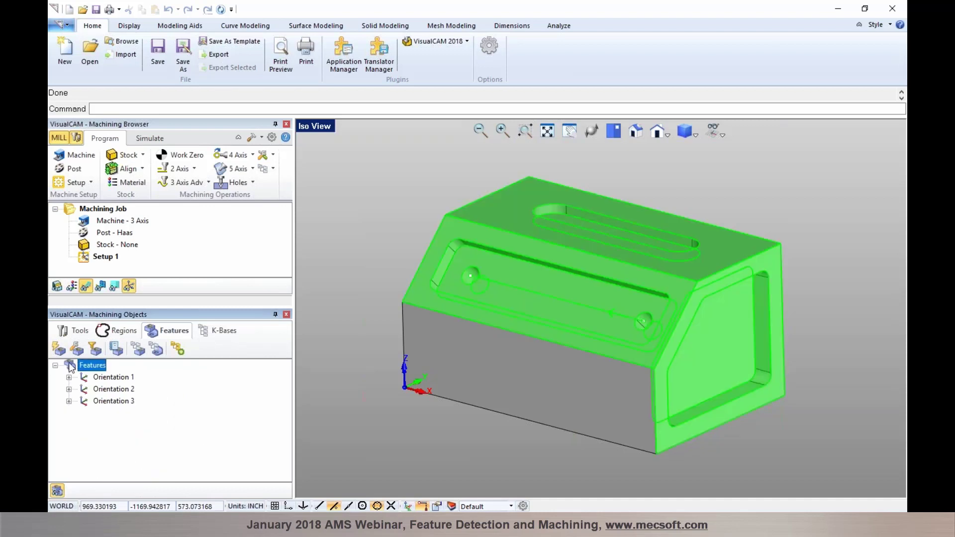
{"action": "left_click", "coordinate": [176, 349]}
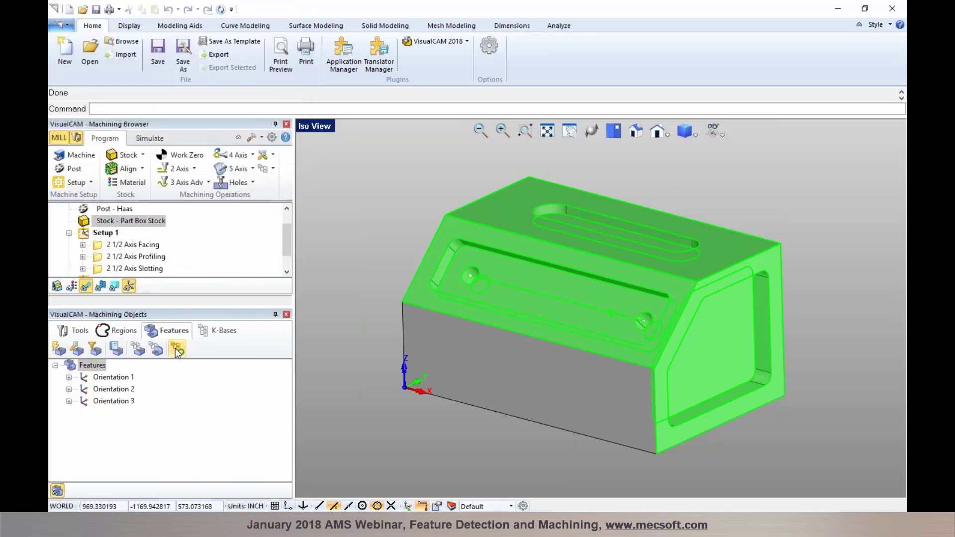
Step: Examine the toolpaths of Setup 1's 2 1/2 Axis Facing, Profiling and Slotting operations on the block
{"action": "left_click", "coordinate": [94, 234]}
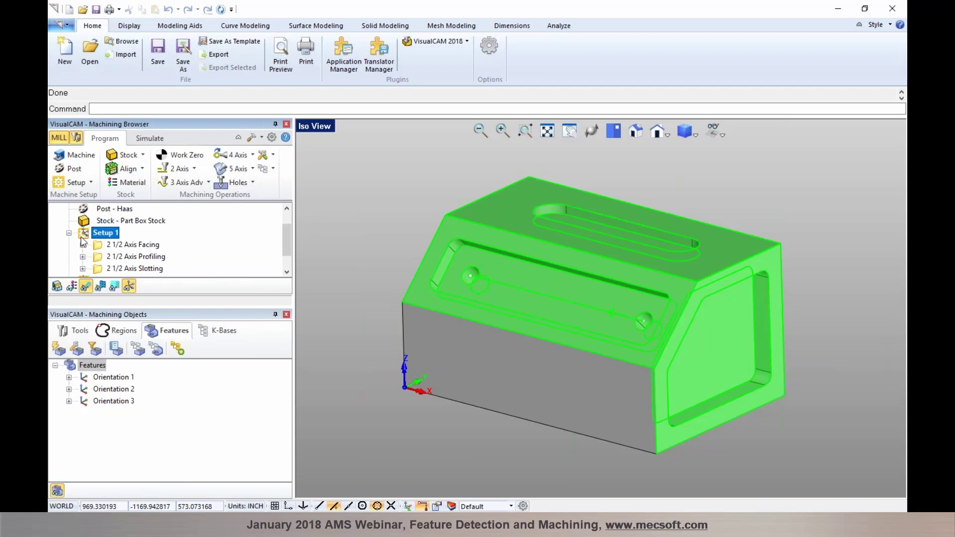
{"action": "left_click", "coordinate": [114, 245]}
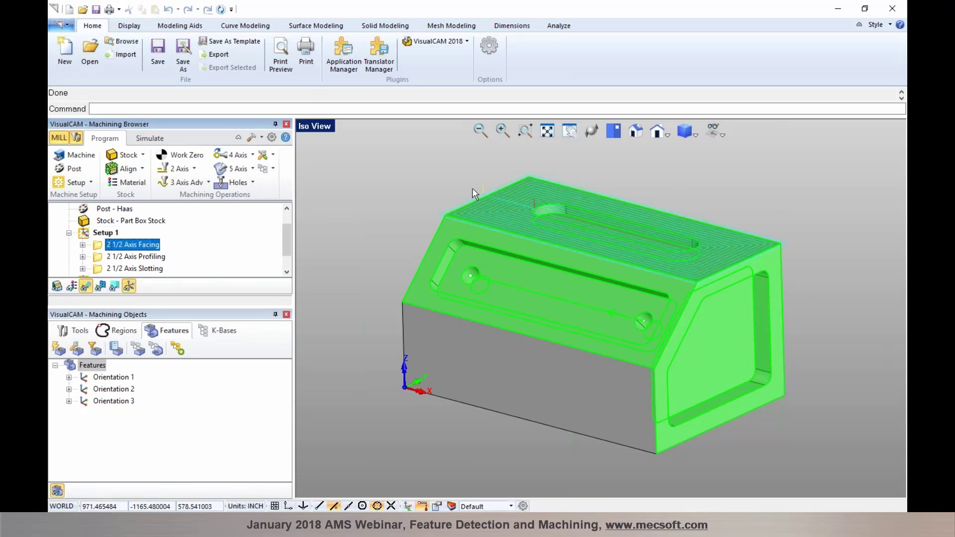
{"action": "scroll", "coordinate": [530, 184], "scroll_direction": "up", "scroll_amount": 4}
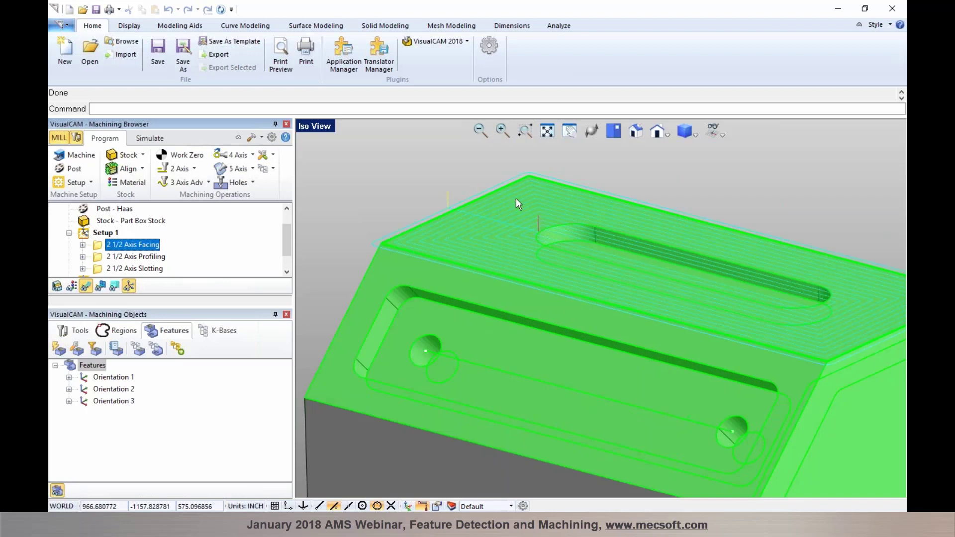
{"action": "left_click", "coordinate": [515, 198]}
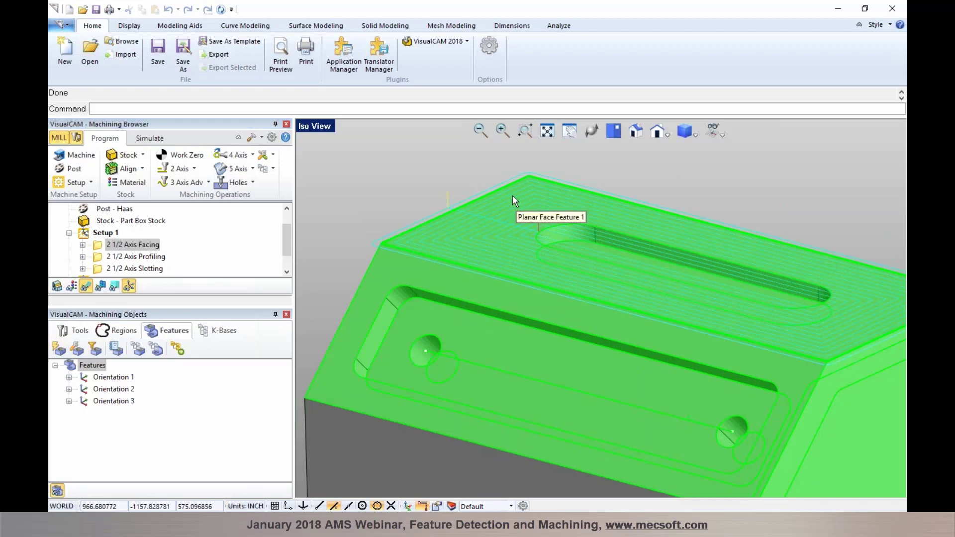
{"action": "left_click", "coordinate": [139, 262]}
{"action": "key", "text": "Down"}
{"action": "right_click_drag", "start_coordinate": [381, 195], "coordinate": [322, 227]}
{"action": "left_click_drag", "start_coordinate": [287, 239], "coordinate": [287, 248]}
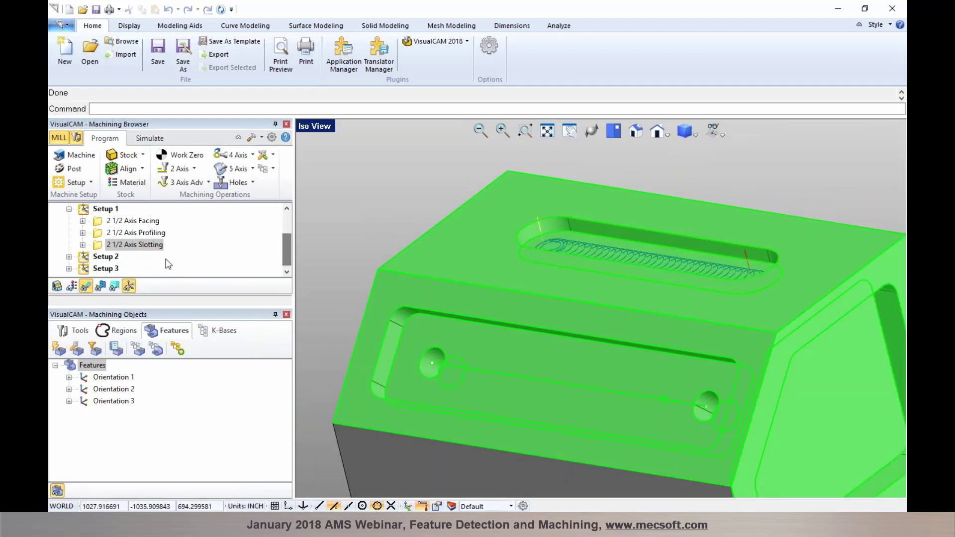
Step: Select Setup 2 and expand it to list its machining operations, with the whole block in view
{"action": "left_click", "coordinate": [110, 258]}
{"action": "left_click", "coordinate": [68, 256]}
{"action": "scroll", "coordinate": [400, 243], "scroll_direction": "down", "scroll_amount": 3}
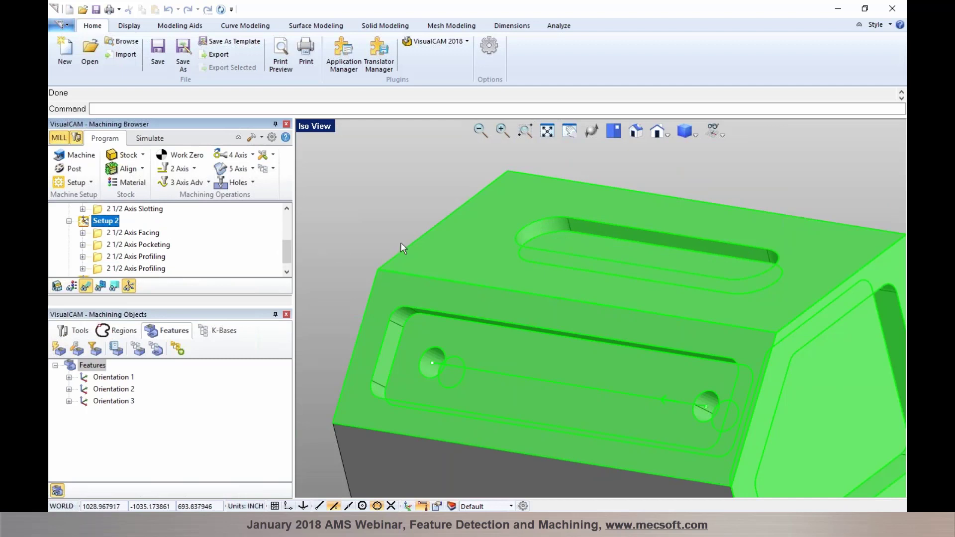
{"action": "scroll", "coordinate": [429, 242], "scroll_direction": "up", "scroll_amount": 3}
{"action": "scroll", "coordinate": [402, 230], "scroll_direction": "down", "scroll_amount": 4}
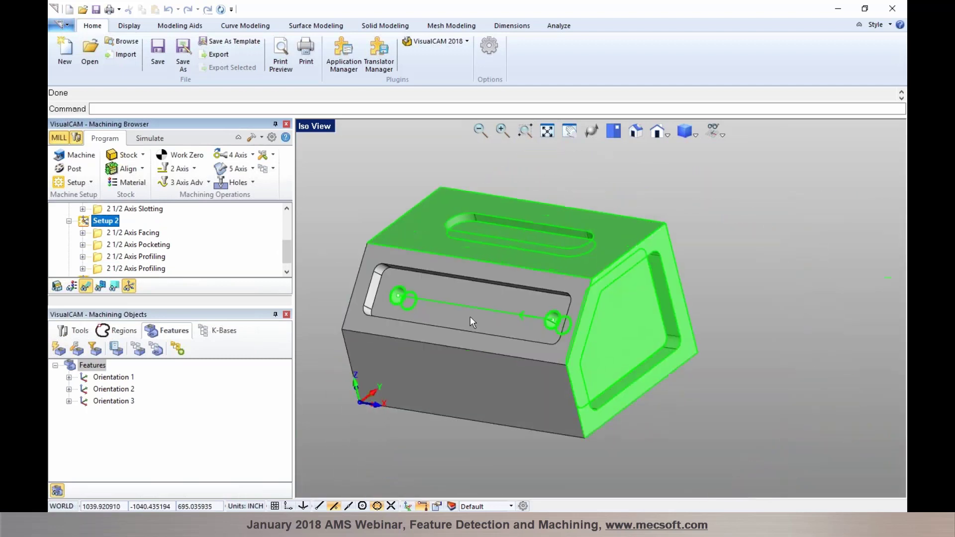
Step: Examine the toolpaths of Setup 2's 2 1/2 Axis Facing, Pocketing and two Profiling operations on the block's side face
{"action": "left_click", "coordinate": [118, 239]}
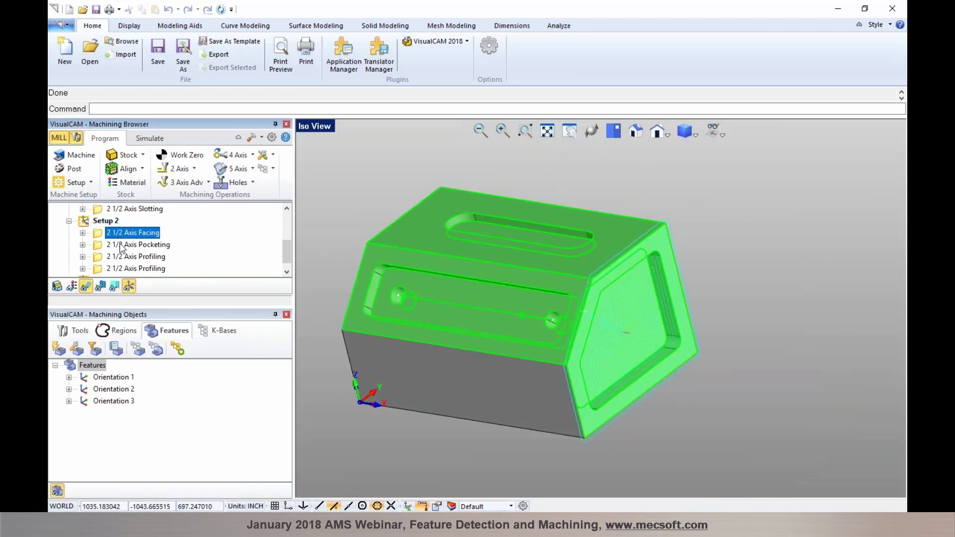
{"action": "left_click", "coordinate": [126, 247]}
{"action": "right_click_drag", "start_coordinate": [597, 445], "coordinate": [582, 446]}
{"action": "scroll", "coordinate": [620, 293], "scroll_direction": "up", "scroll_amount": 5}
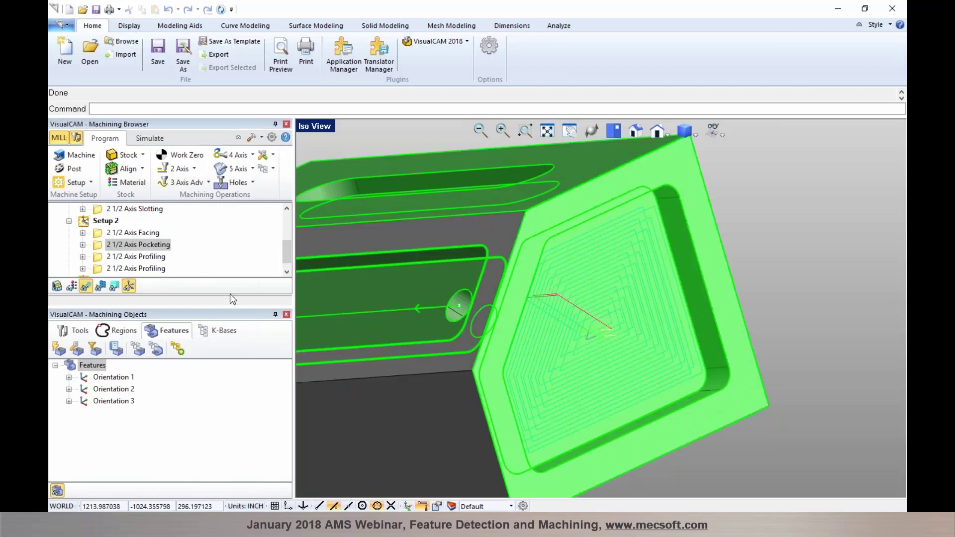
{"action": "left_click", "coordinate": [150, 259]}
{"action": "left_click", "coordinate": [143, 267]}
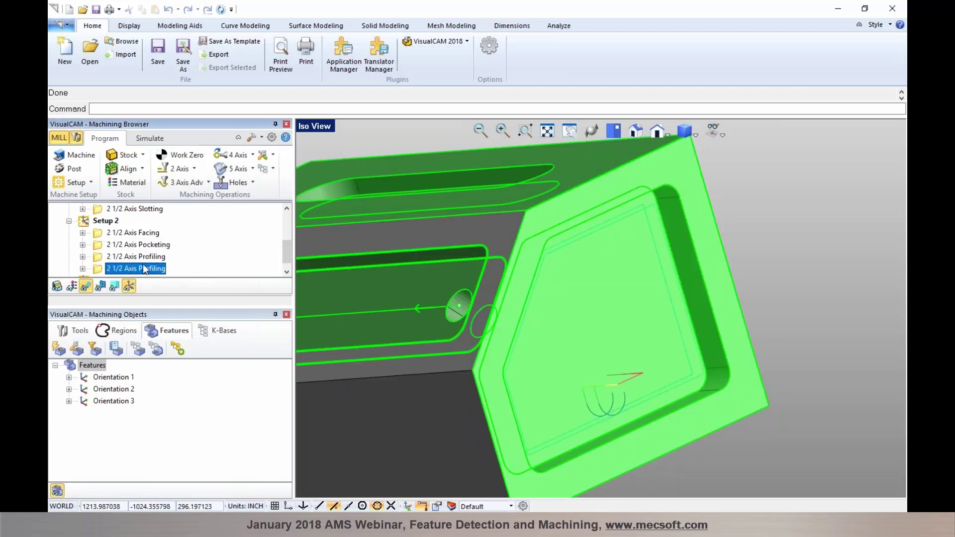
Step: Select Setup 3 and expand its machining operations, with the block's sloped front face in view
{"action": "scroll", "coordinate": [142, 267], "scroll_direction": "down", "scroll_amount": 1}
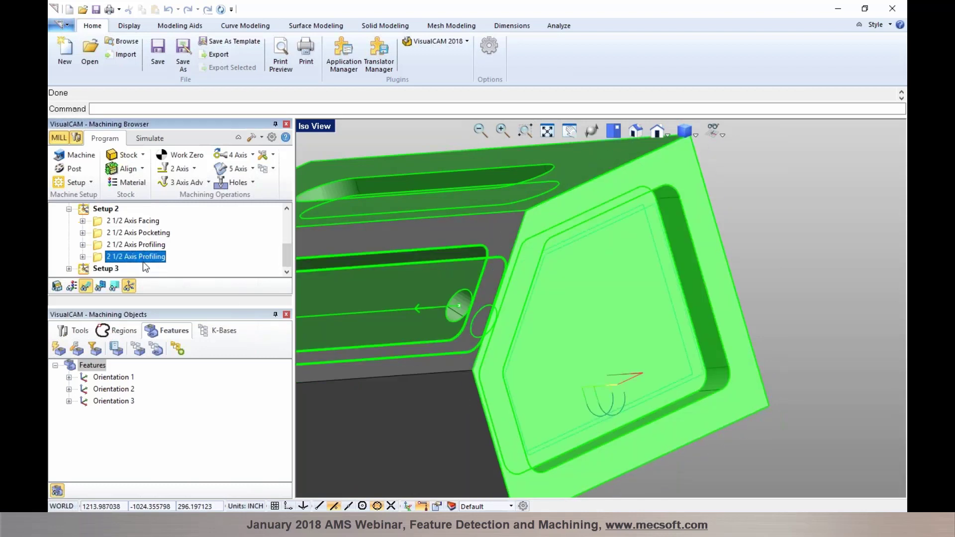
{"action": "left_click", "coordinate": [106, 269]}
{"action": "left_click", "coordinate": [69, 269]}
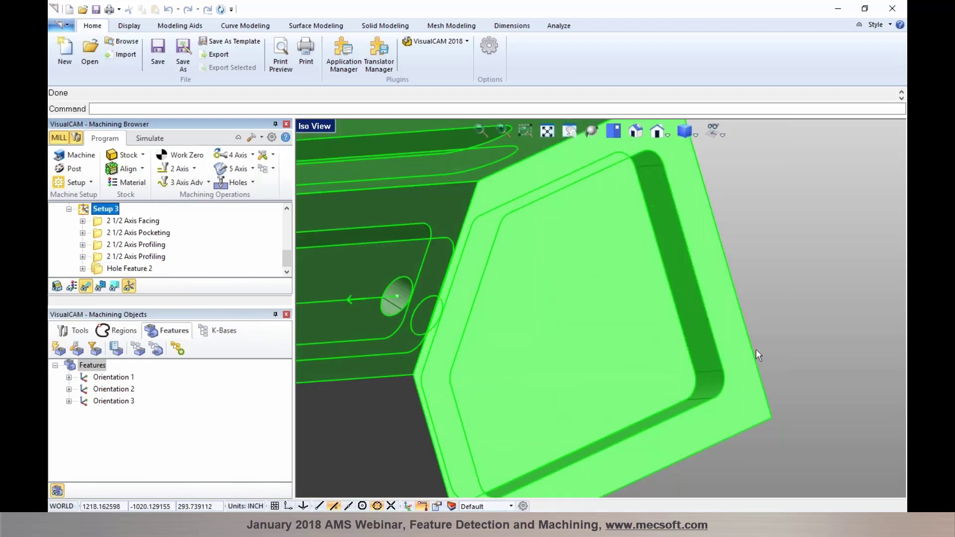
{"action": "right_click_drag", "start_coordinate": [834, 339], "coordinate": [322, 270]}
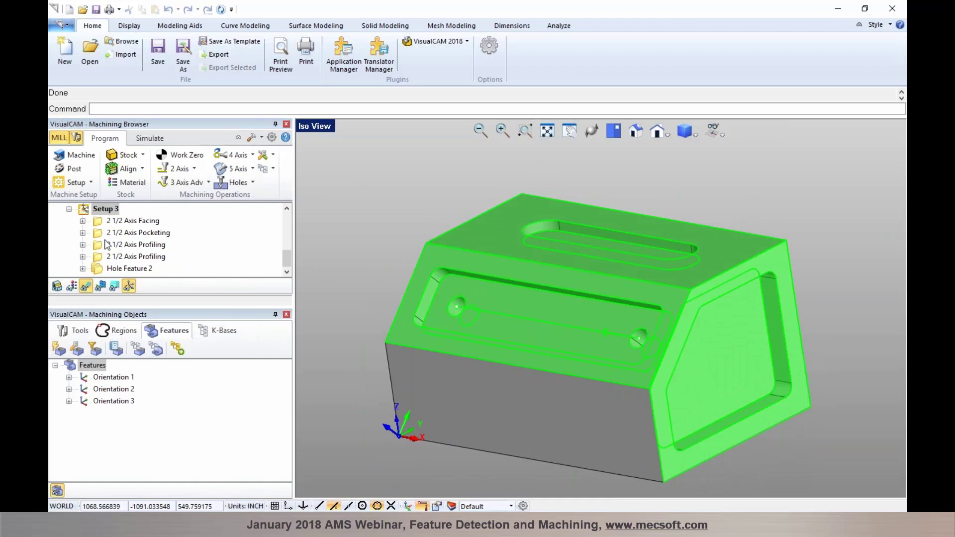
Step: Examine the toolpaths of Setup 3: the facing, pocketing and both profiling operations, plus the Standard Drill operation under Hole Feature 2
{"action": "left_click", "coordinate": [109, 222]}
{"action": "left_click", "coordinate": [110, 225]}
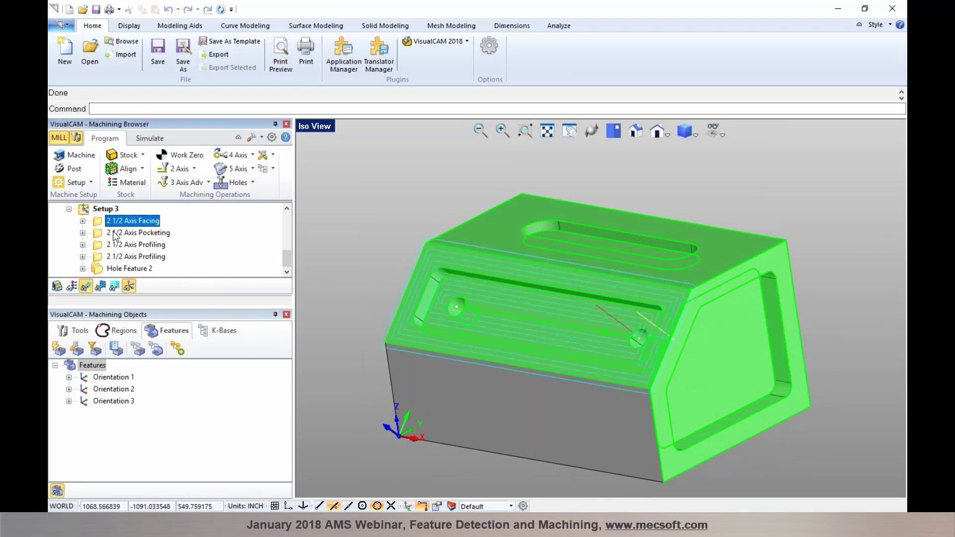
{"action": "left_click", "coordinate": [115, 234]}
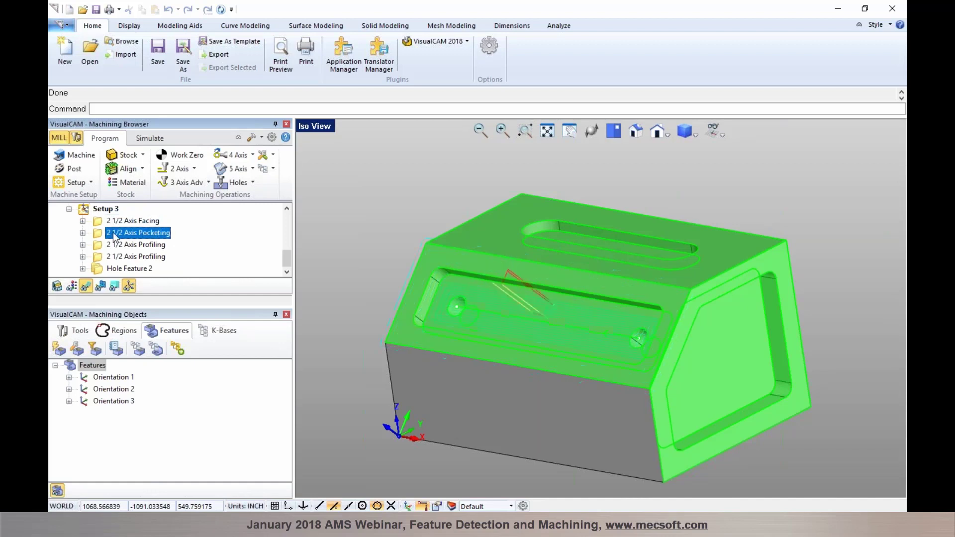
{"action": "left_click", "coordinate": [116, 246]}
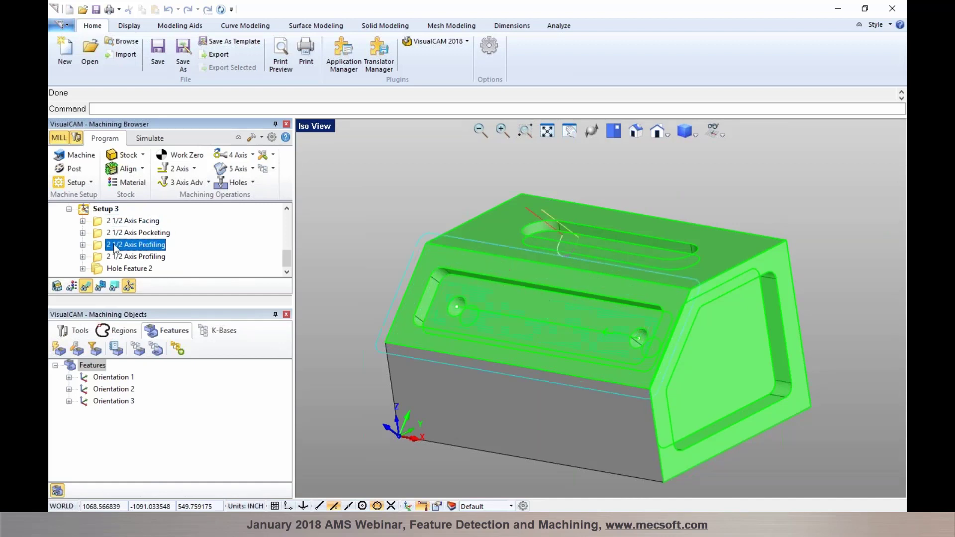
{"action": "left_click", "coordinate": [116, 257]}
{"action": "left_click", "coordinate": [114, 269]}
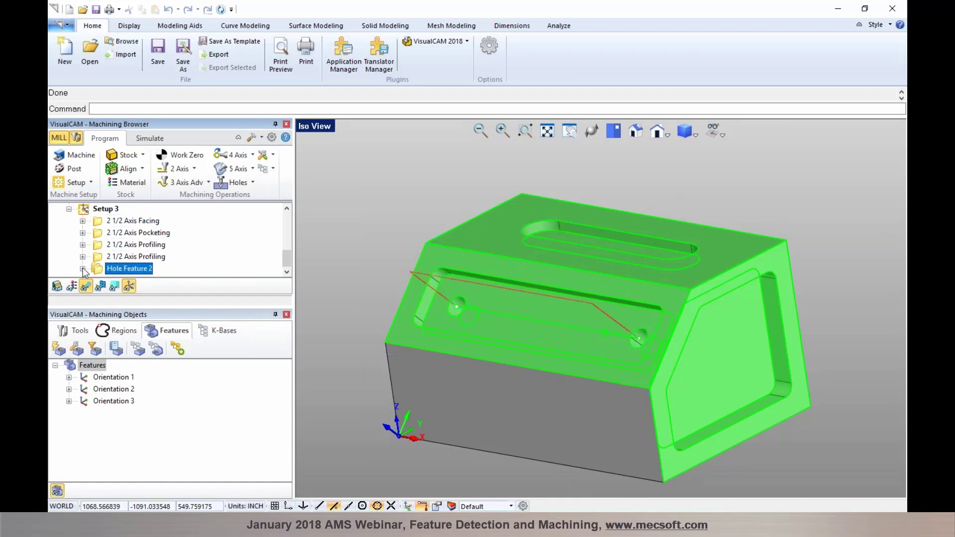
{"action": "left_click", "coordinate": [83, 269]}
{"action": "left_click", "coordinate": [122, 269]}
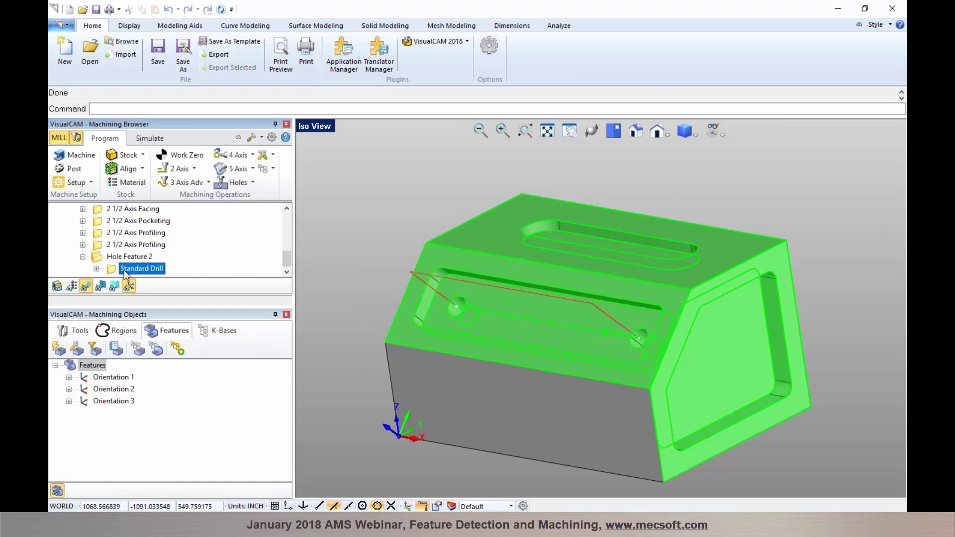
Step: Delete Setup 1, Setup 2 and Setup 3 from the machining job, keeping the machine, post and stock definitions
{"action": "scroll", "coordinate": [125, 273], "scroll_direction": "up", "scroll_amount": 1}
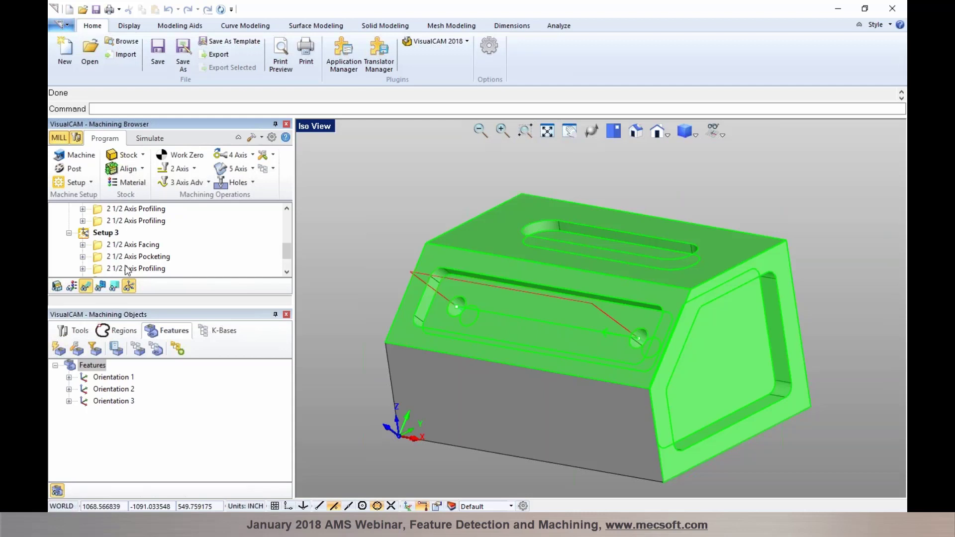
{"action": "scroll", "coordinate": [127, 264], "scroll_direction": "up", "scroll_amount": 4}
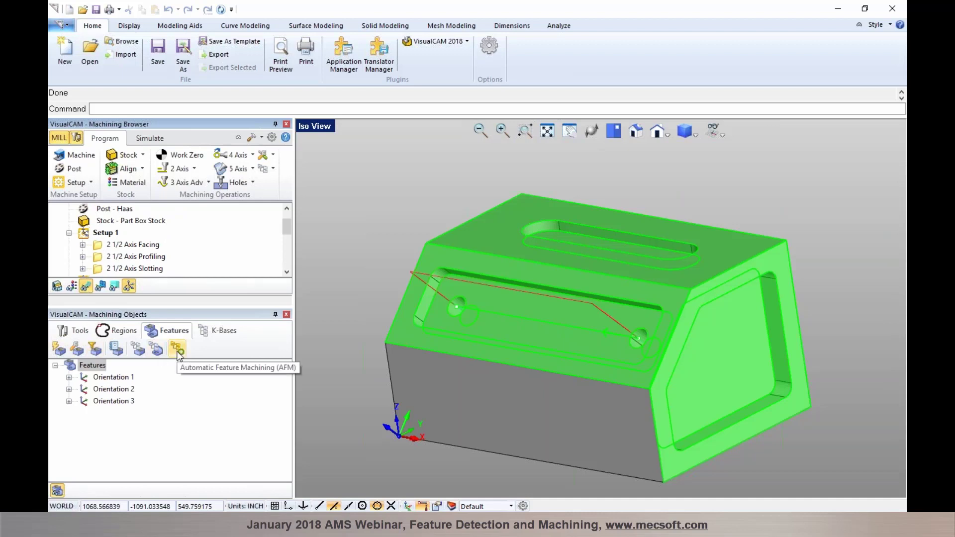
{"action": "left_click", "coordinate": [84, 234]}
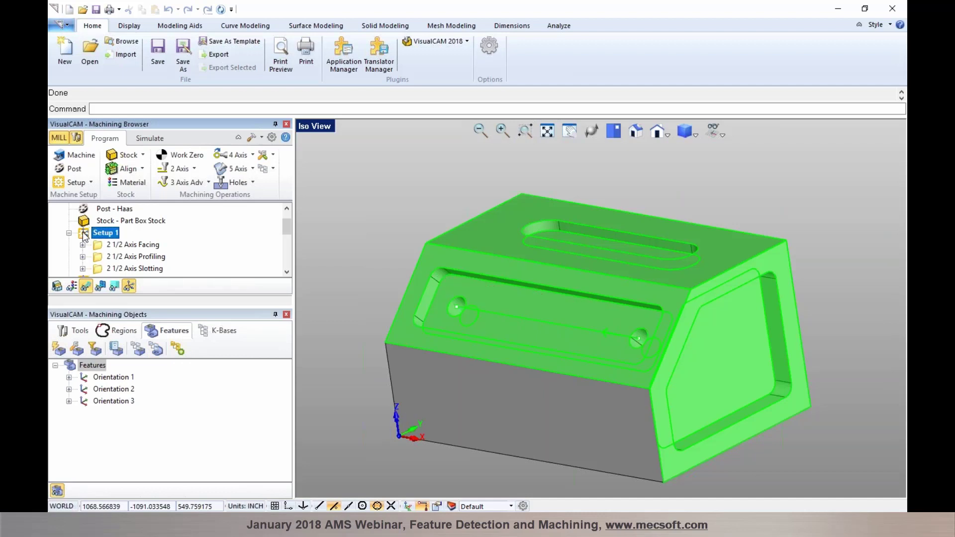
{"action": "scroll", "coordinate": [84, 235], "scroll_direction": "down", "scroll_amount": 2}
{"action": "left_click", "coordinate": [84, 235]}
{"action": "scroll", "coordinate": [84, 234], "scroll_direction": "down", "scroll_amount": 2}
{"action": "left_click", "coordinate": [84, 234]}
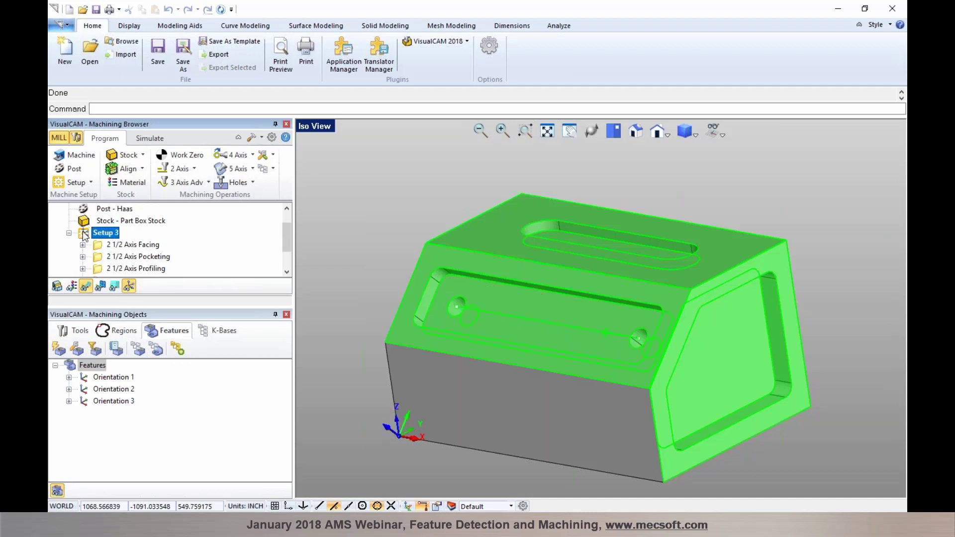
{"action": "left_click", "coordinate": [84, 244]}
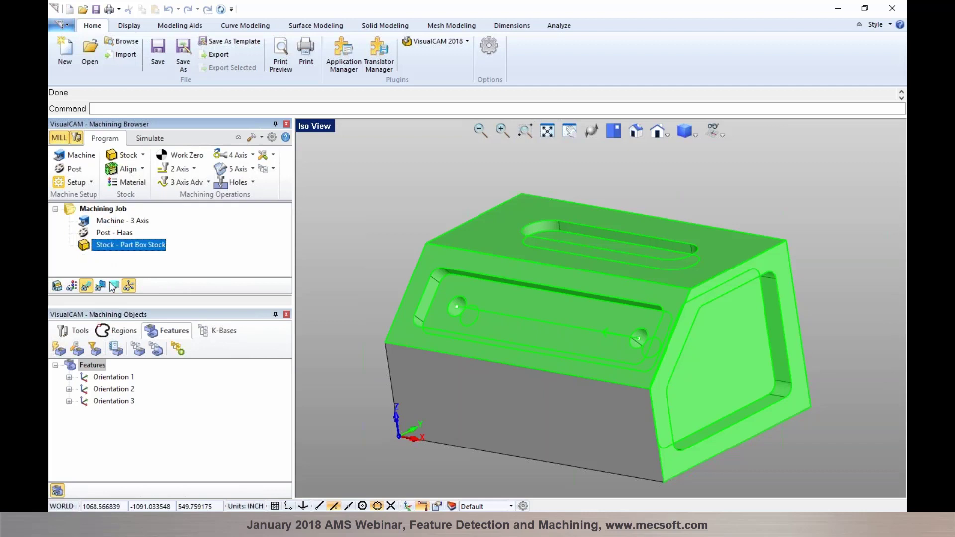
Step: Examine the detected Orientation 1 features and the planar face on the sloped front of the part
{"action": "left_click", "coordinate": [97, 378]}
{"action": "left_click", "coordinate": [90, 366]}
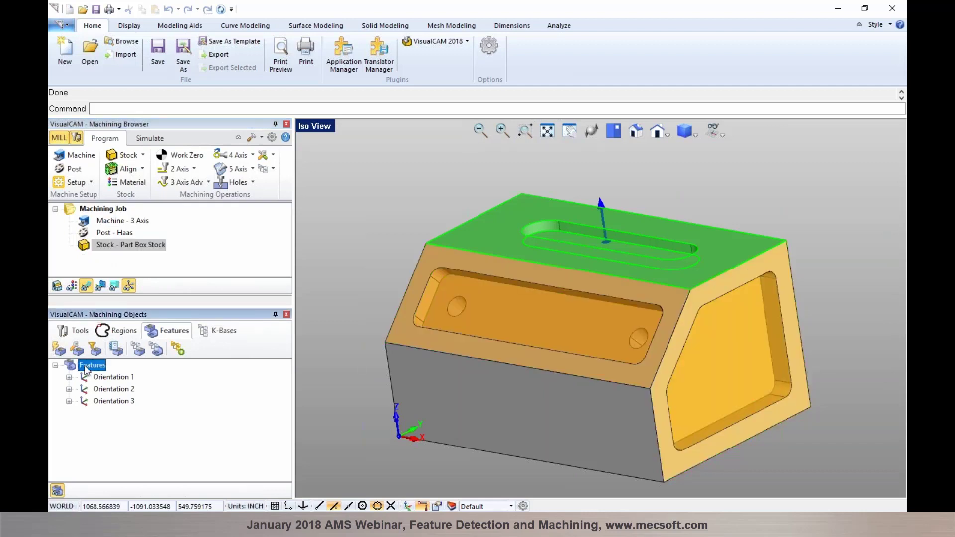
{"action": "left_click", "coordinate": [331, 216]}
{"action": "mouse_move", "coordinate": [350, 252]}
{"action": "right_mouse_down"}
{"action": "mouse_move", "coordinate": [364, 265]}
{"action": "mouse_move", "coordinate": [353, 247]}
{"action": "mouse_move", "coordinate": [362, 255]}
{"action": "right_mouse_up"}
{"action": "left_click", "coordinate": [590, 329]}
{"action": "right_click_drag", "start_coordinate": [589, 329], "coordinate": [527, 278]}
{"action": "left_click", "coordinate": [518, 273]}
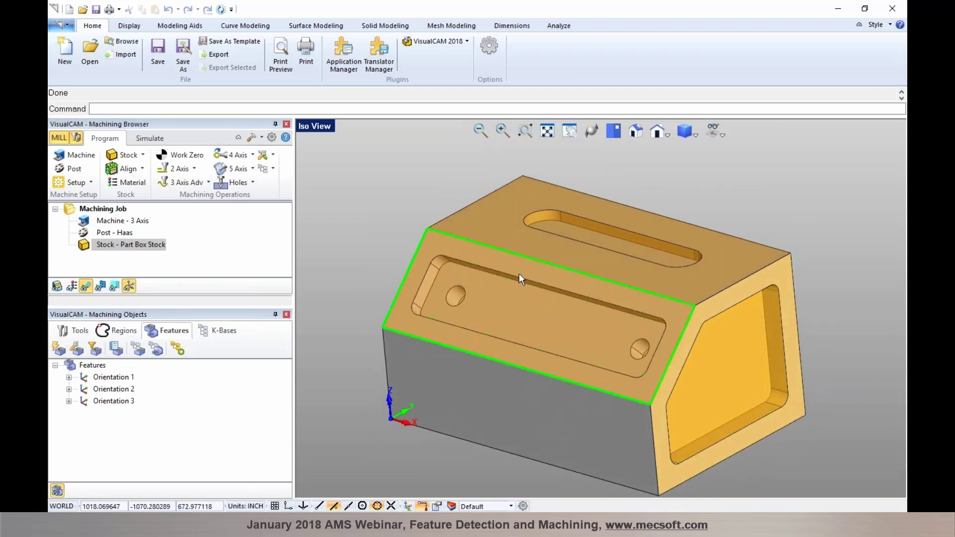
{"action": "left_click", "coordinate": [494, 254]}
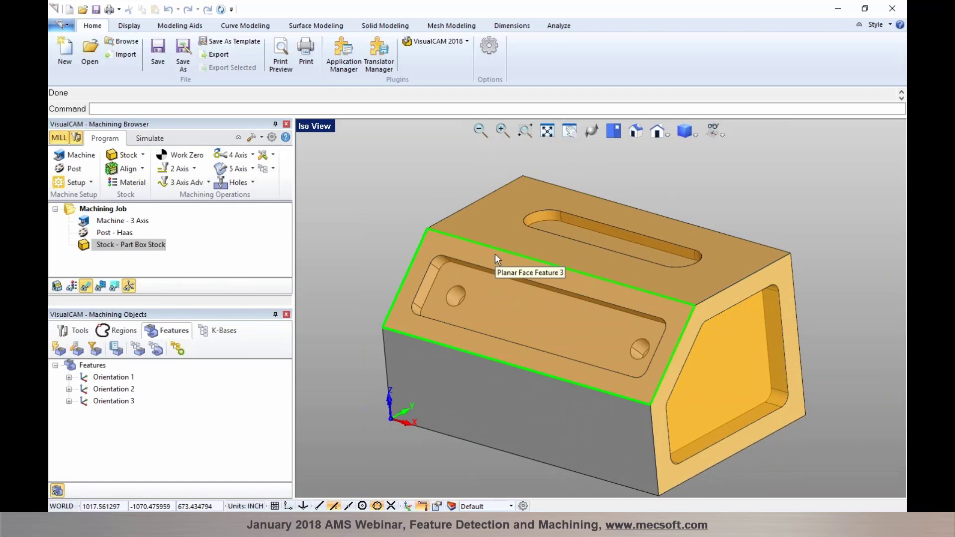
Step: Generate a 2 1/2 Axis Facing operation directly from the part's top planar face, Planar Face Feature 1
{"action": "left_click", "coordinate": [484, 234]}
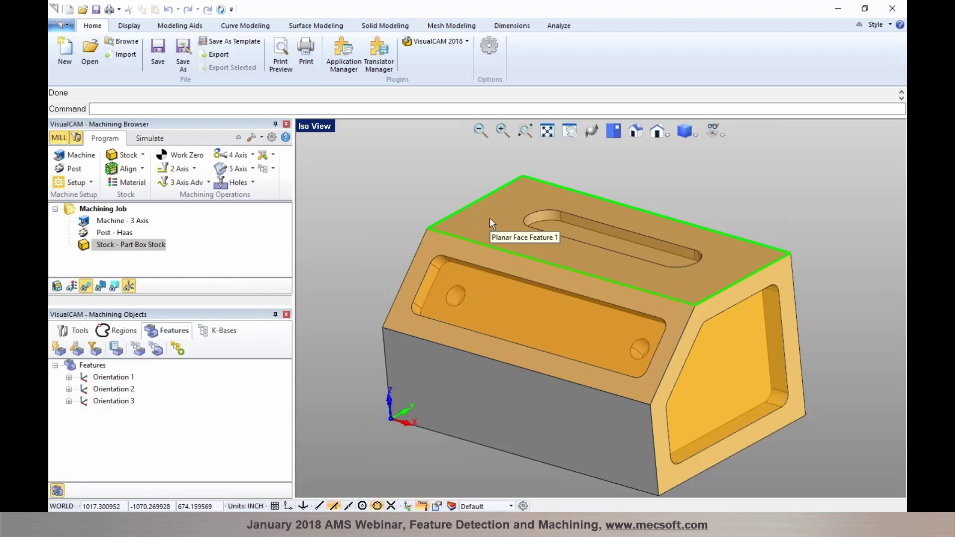
{"action": "right_click", "coordinate": [489, 219]}
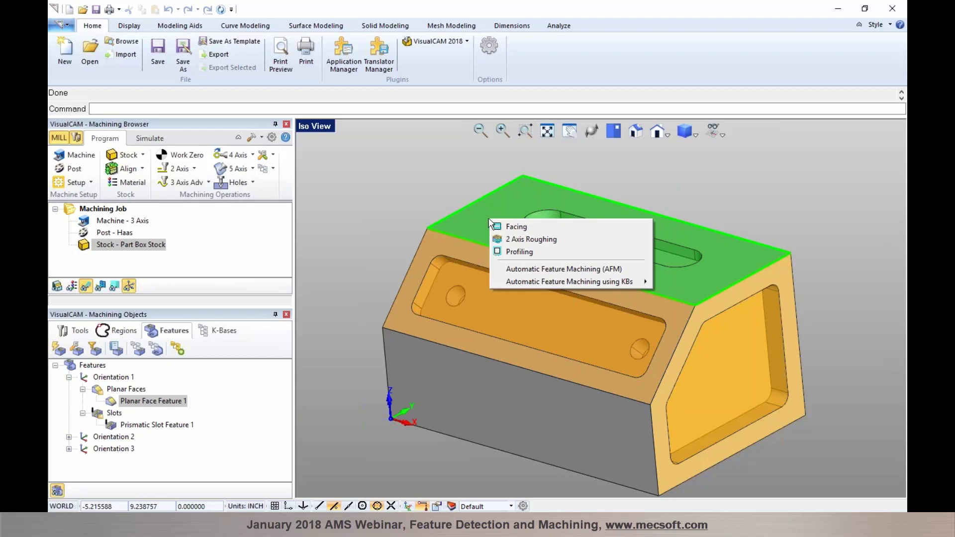
{"action": "left_click", "coordinate": [507, 226]}
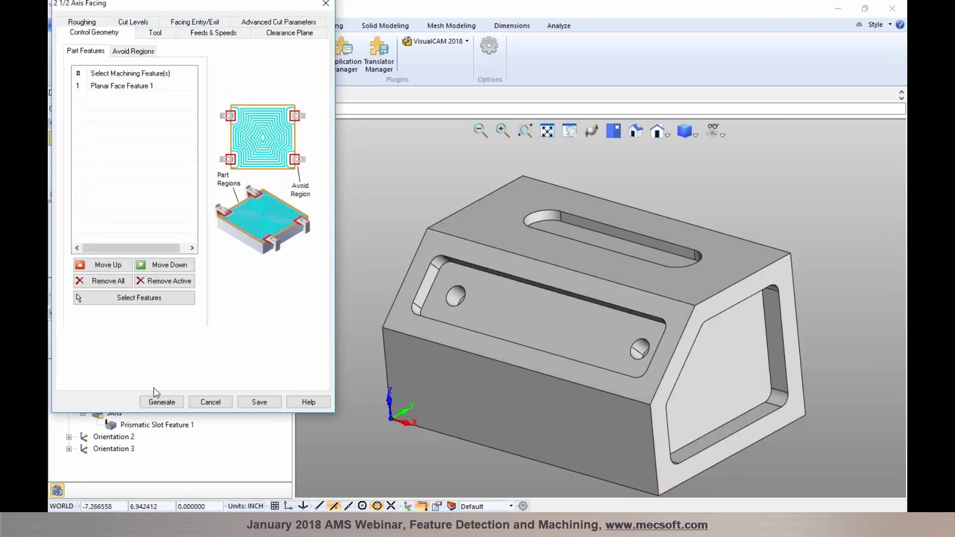
{"action": "left_click", "coordinate": [158, 401]}
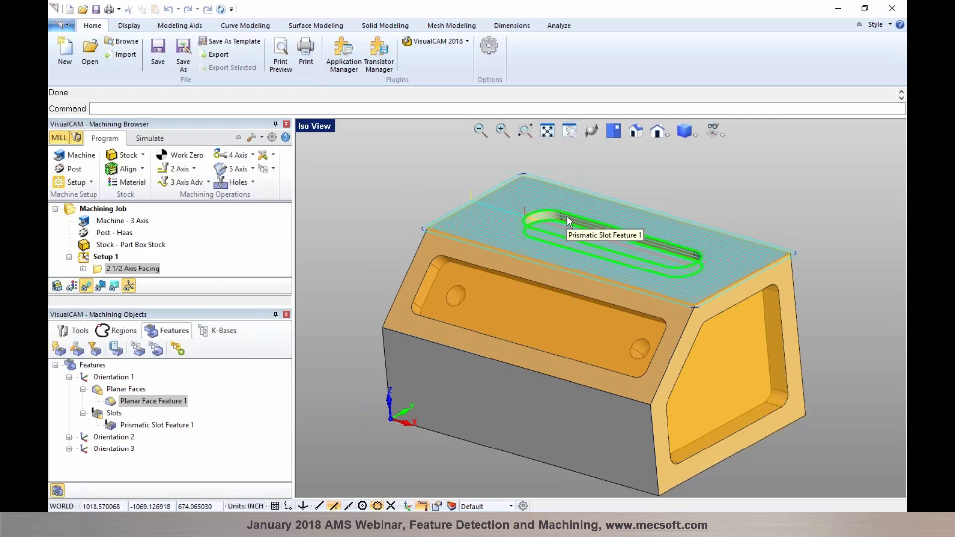
Step: Check the selected feature and cut levels, and generate a 2 1/2 Axis Slotting operation for the slot in the top face
{"action": "scroll", "coordinate": [566, 219], "scroll_direction": "up", "scroll_amount": 3}
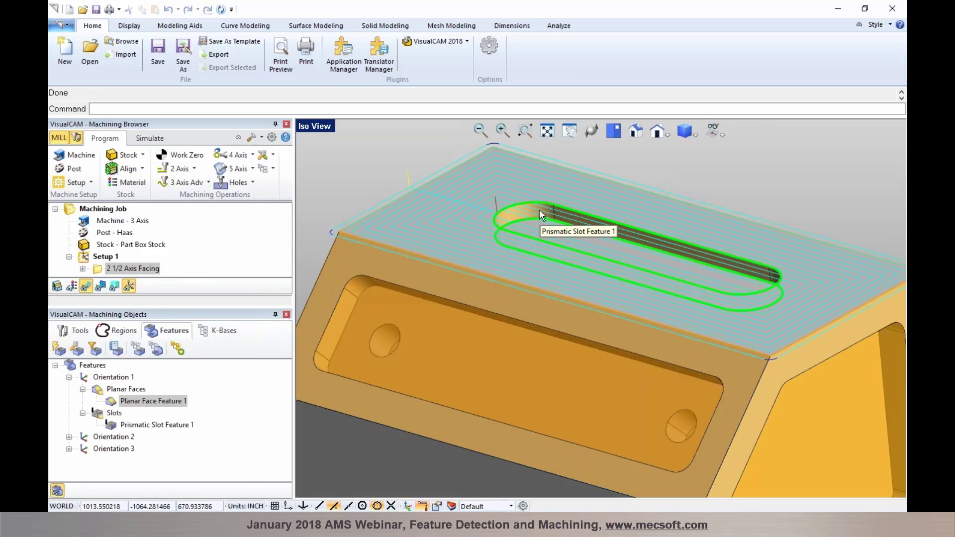
{"action": "right_click", "coordinate": [539, 210]}
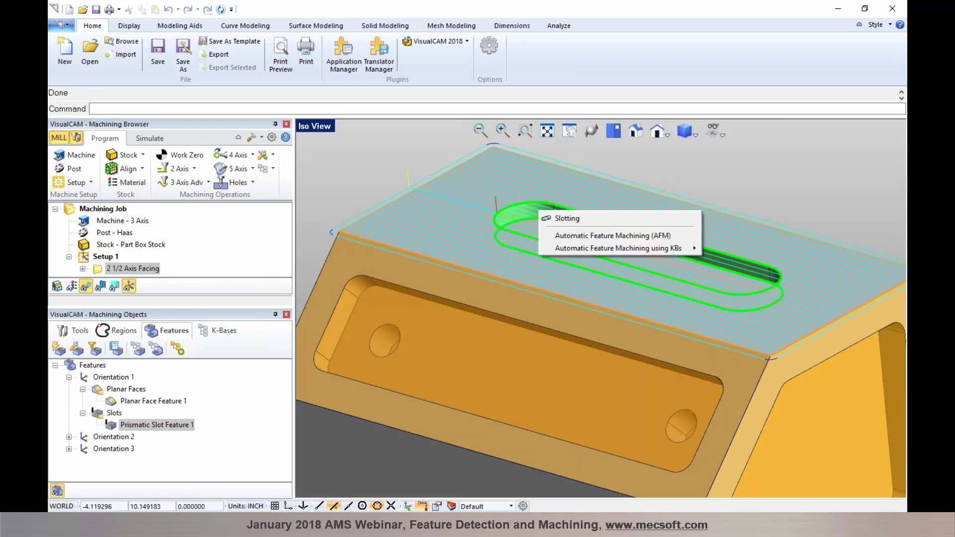
{"action": "left_click", "coordinate": [546, 219]}
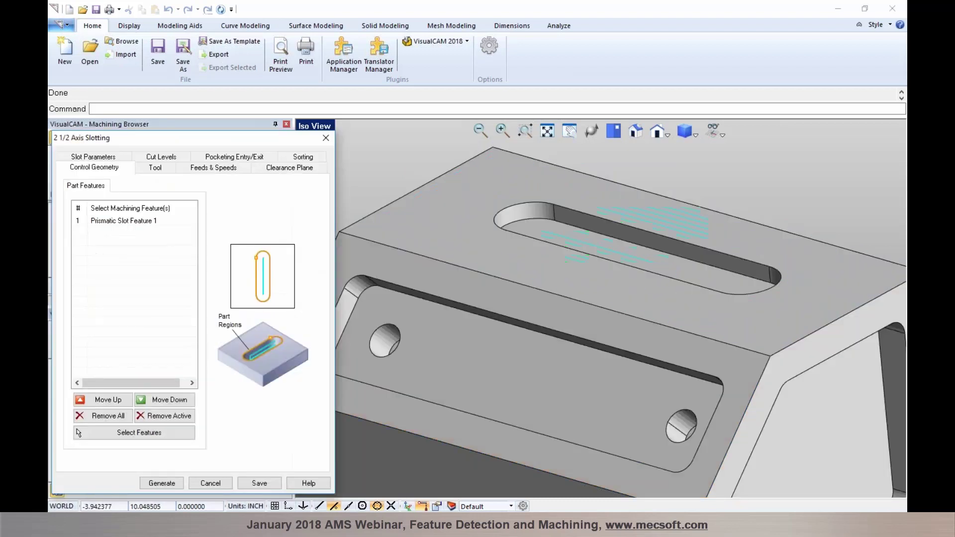
{"action": "left_click", "coordinate": [97, 222]}
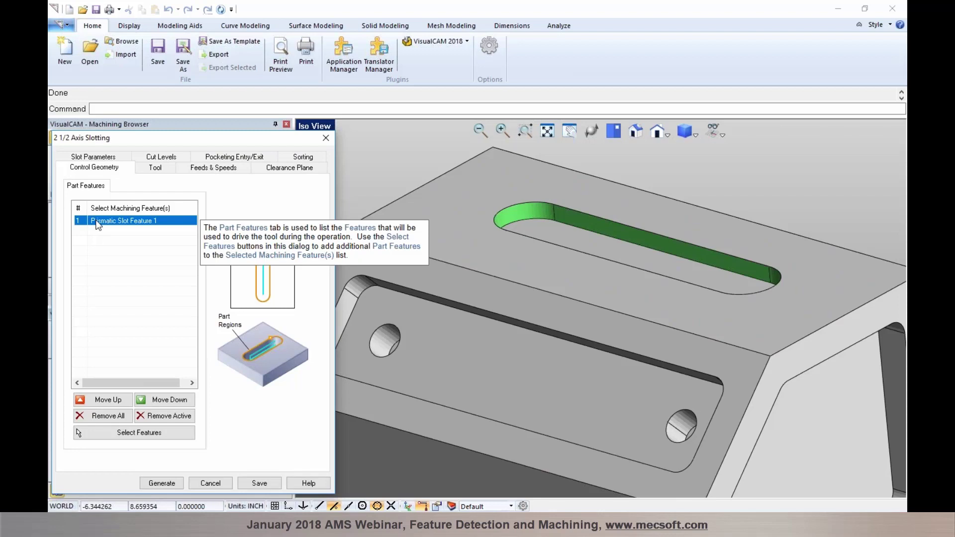
{"action": "left_click", "coordinate": [115, 158]}
{"action": "left_click", "coordinate": [160, 170]}
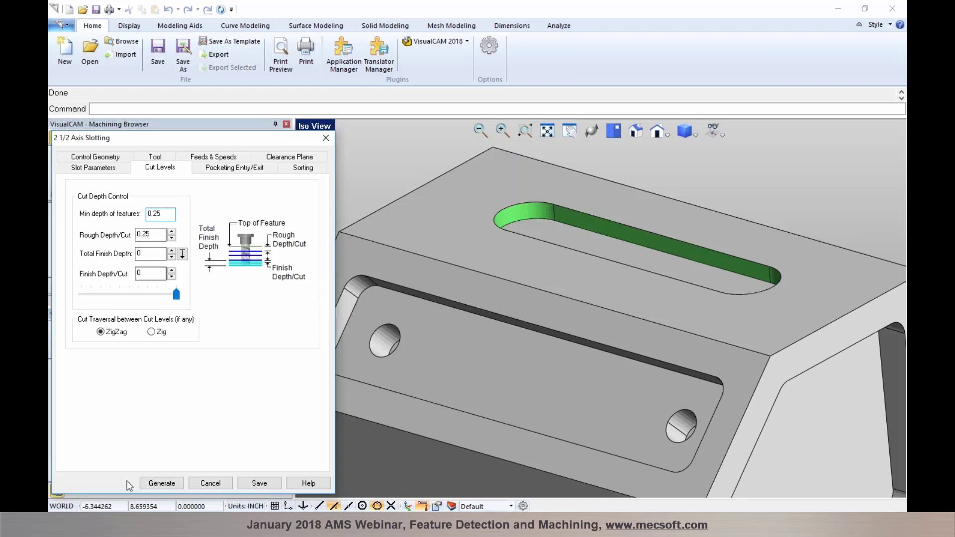
{"action": "left_click", "coordinate": [149, 483]}
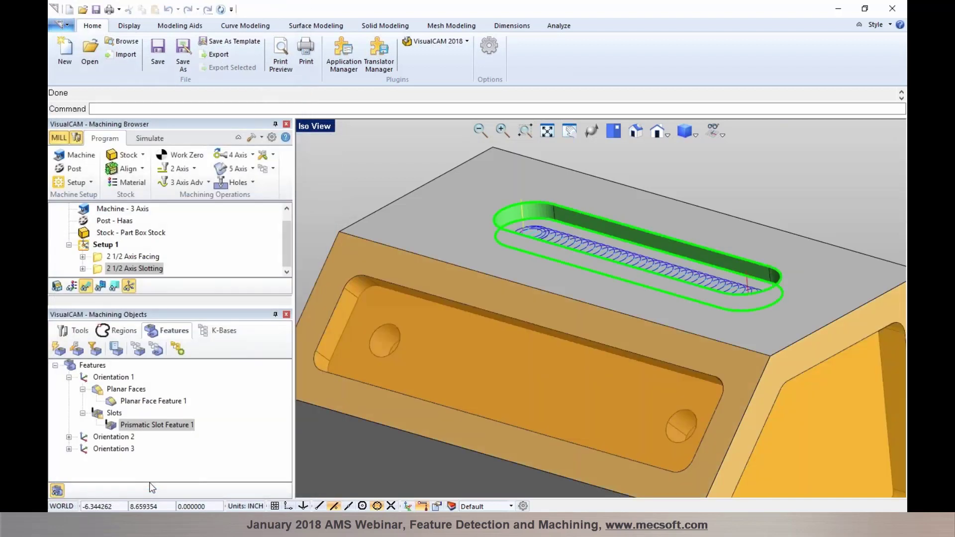
Step: Generate a 2 1/2 Axis Pocketing operation for Prismatic Pocket Feature 1 on the part's end face, checking its cut levels first
{"action": "scroll", "coordinate": [384, 357], "scroll_direction": "down", "scroll_amount": 3}
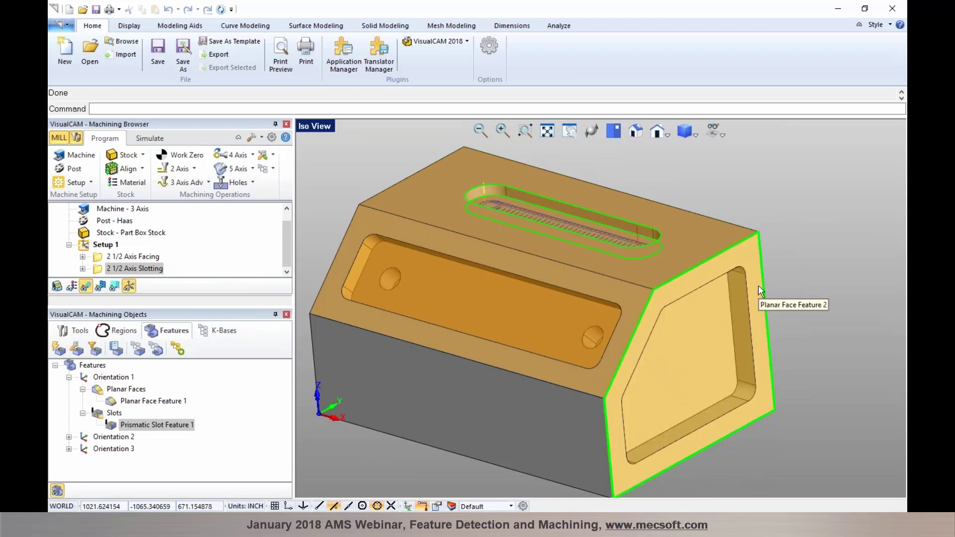
{"action": "right_click", "coordinate": [733, 304]}
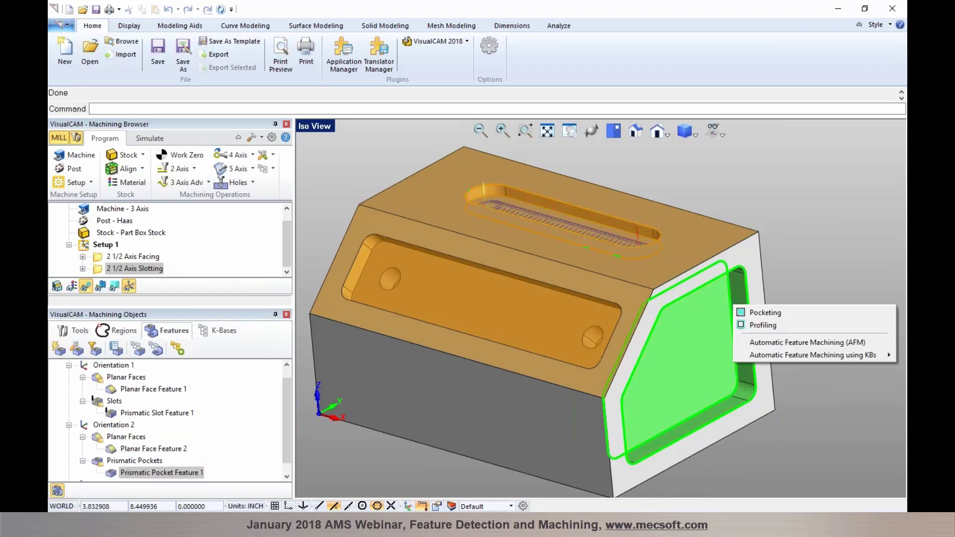
{"action": "left_click", "coordinate": [745, 314]}
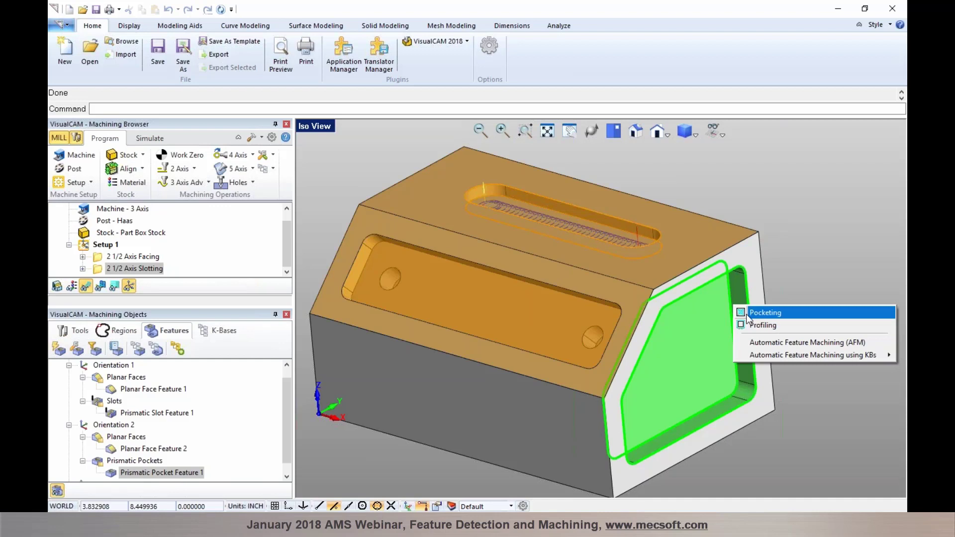
{"action": "left_click", "coordinate": [745, 314]}
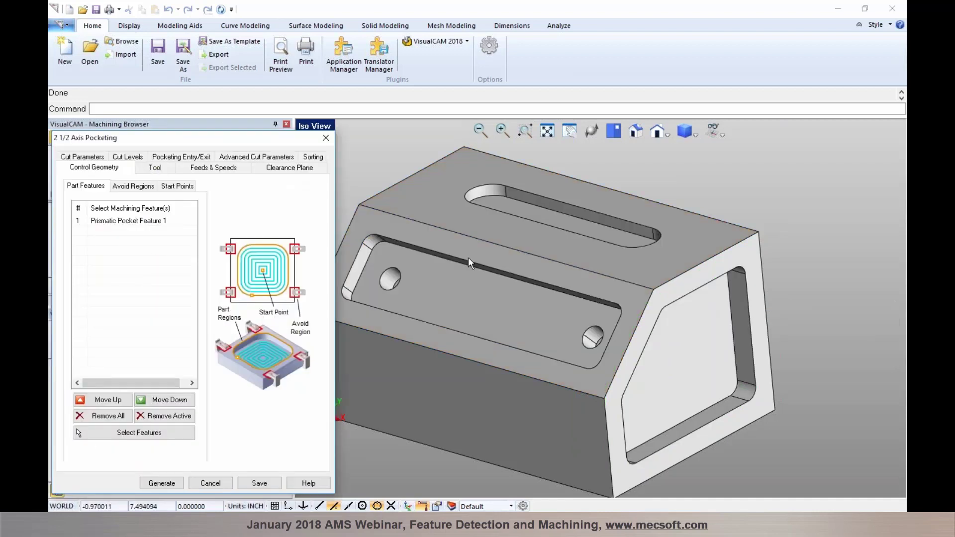
{"action": "left_click", "coordinate": [133, 158]}
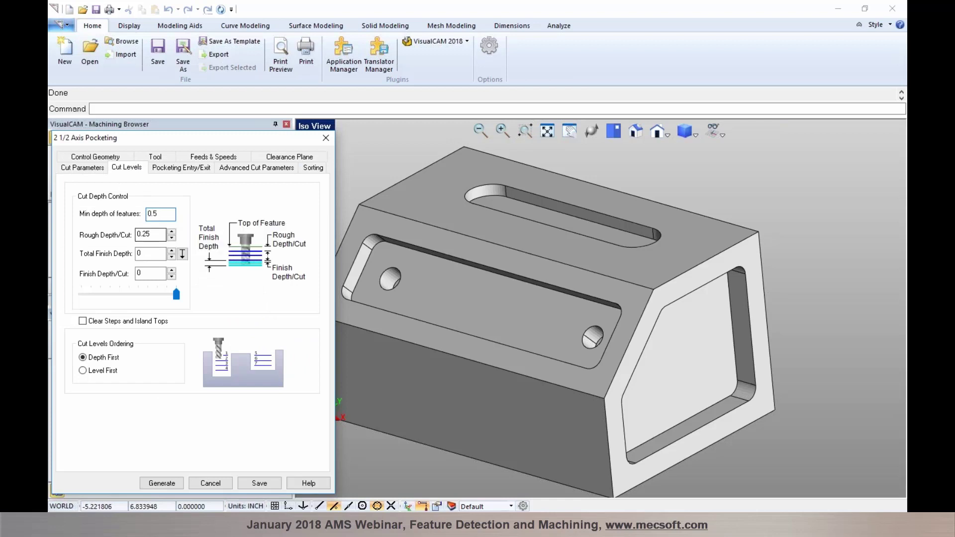
{"action": "left_click", "coordinate": [160, 483]}
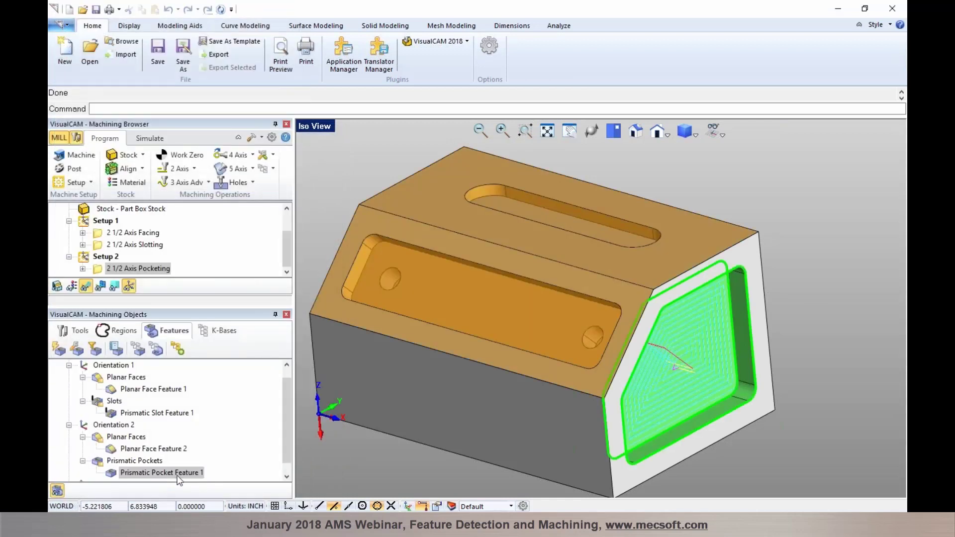
Step: Check the cut levels and generate a 2 1/2 Axis Profiling operation for the end-face pocket, Prismatic Pocket Feature 1
{"action": "right_click_drag", "start_coordinate": [553, 410], "coordinate": [646, 372]}
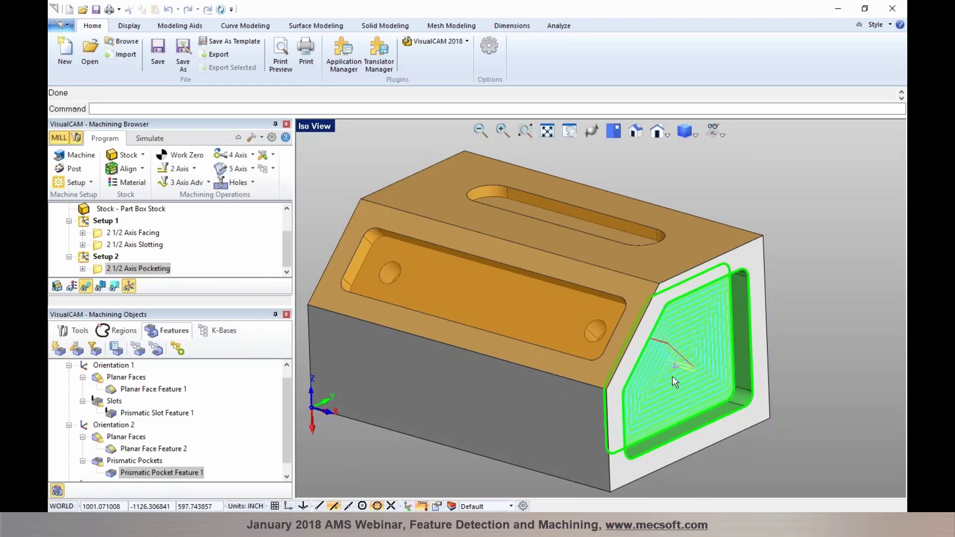
{"action": "right_click", "coordinate": [743, 349]}
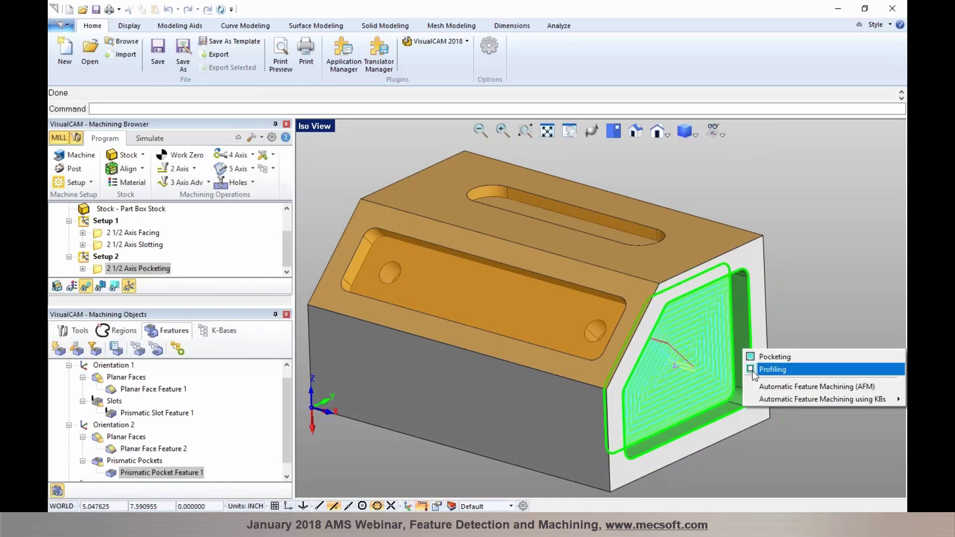
{"action": "left_click", "coordinate": [752, 371]}
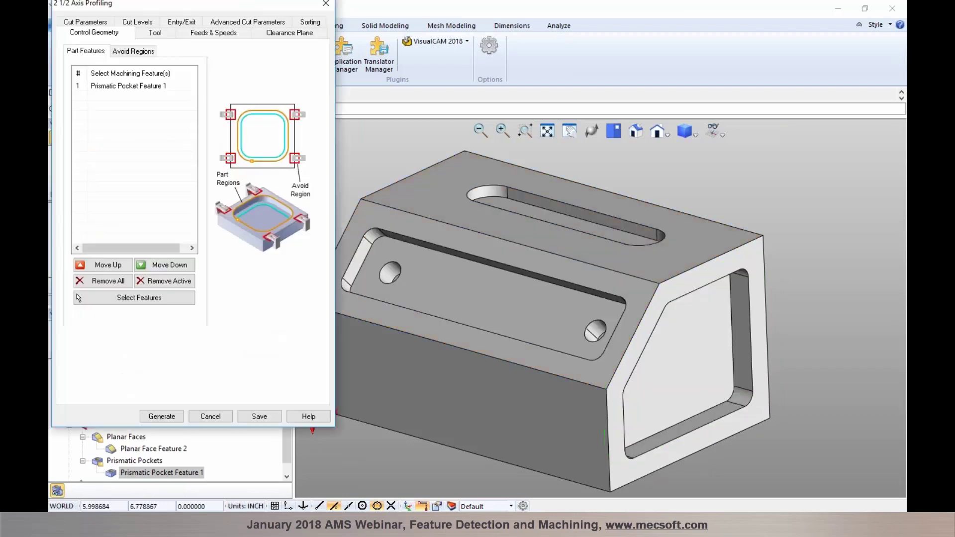
{"action": "left_click", "coordinate": [138, 23]}
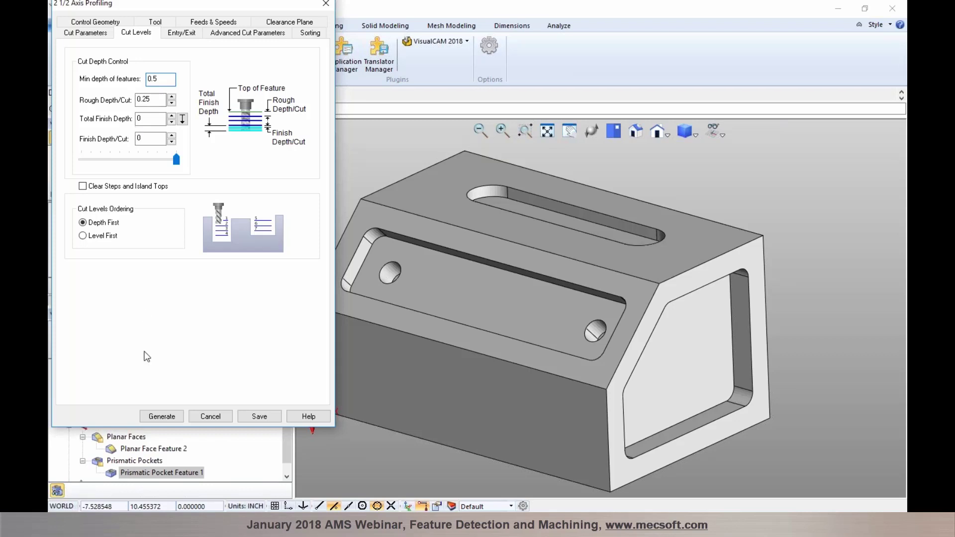
{"action": "key", "text": "Escape"}
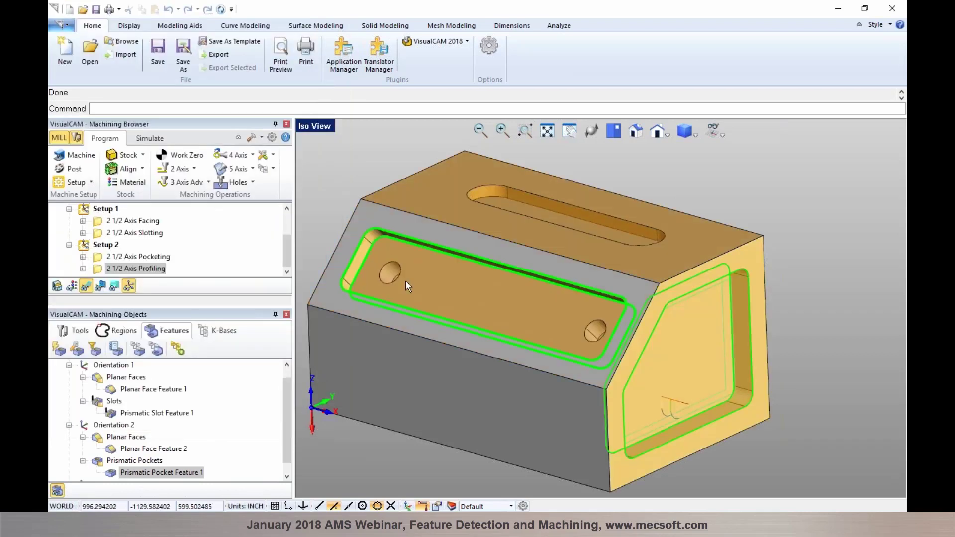
Step: Generate a 2 1/2 Axis Pocketing operation for Prismatic Pocket Feature 2 on the part's sloped face
{"action": "left_click", "coordinate": [430, 267]}
{"action": "right_click", "coordinate": [435, 272]}
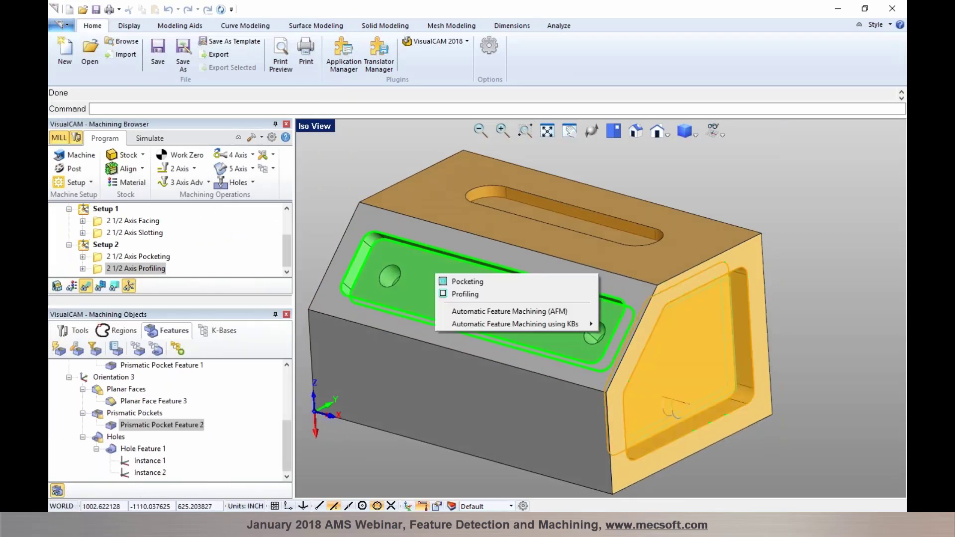
{"action": "left_click", "coordinate": [444, 280]}
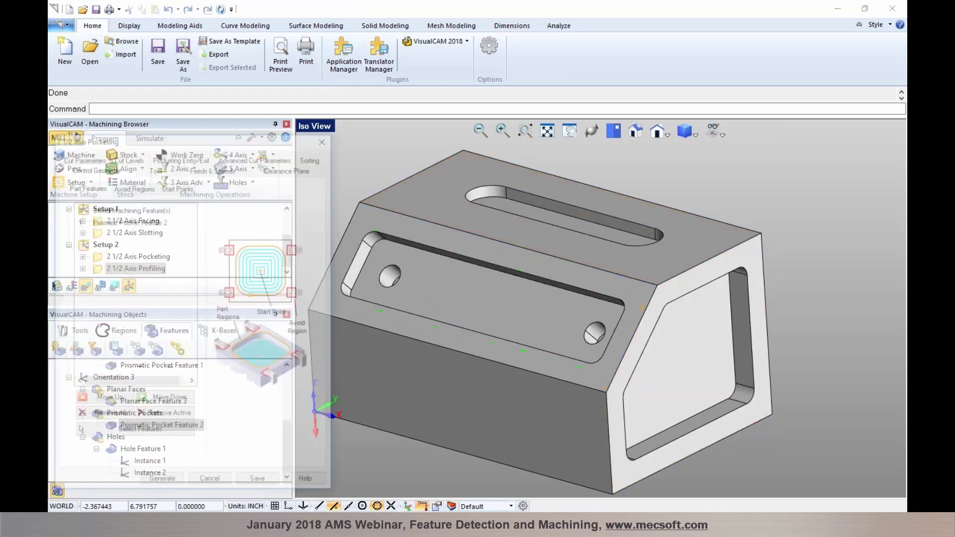
{"action": "left_click", "coordinate": [149, 482]}
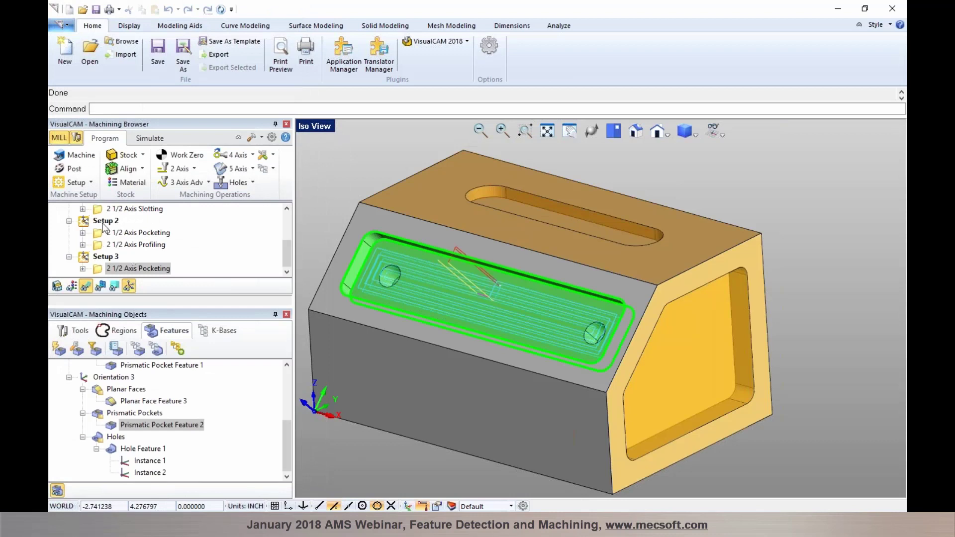
Step: Inspect Setup 3, its pocketing toolpath, and the machining operations offered for the sloped-face pocket
{"action": "left_click", "coordinate": [103, 256]}
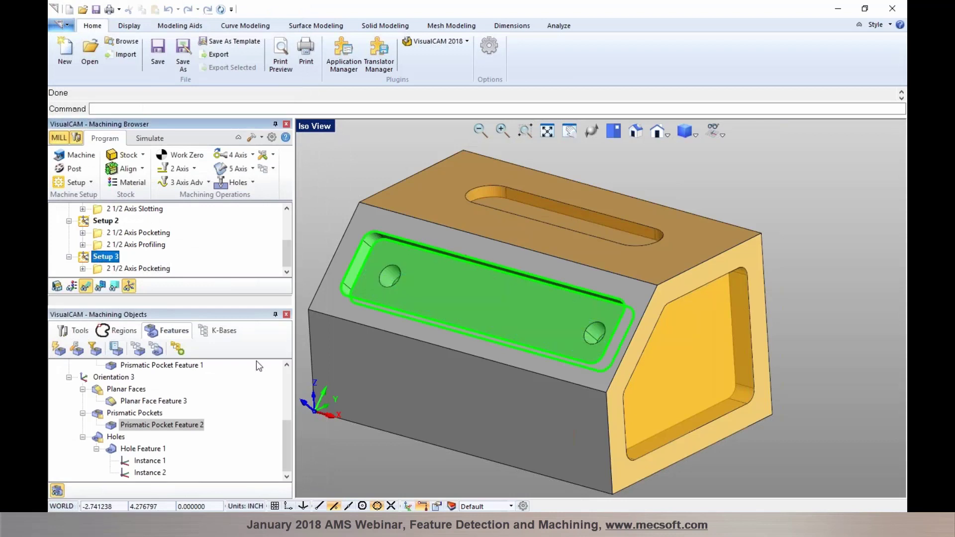
{"action": "scroll", "coordinate": [493, 350], "scroll_direction": "down", "scroll_amount": 3}
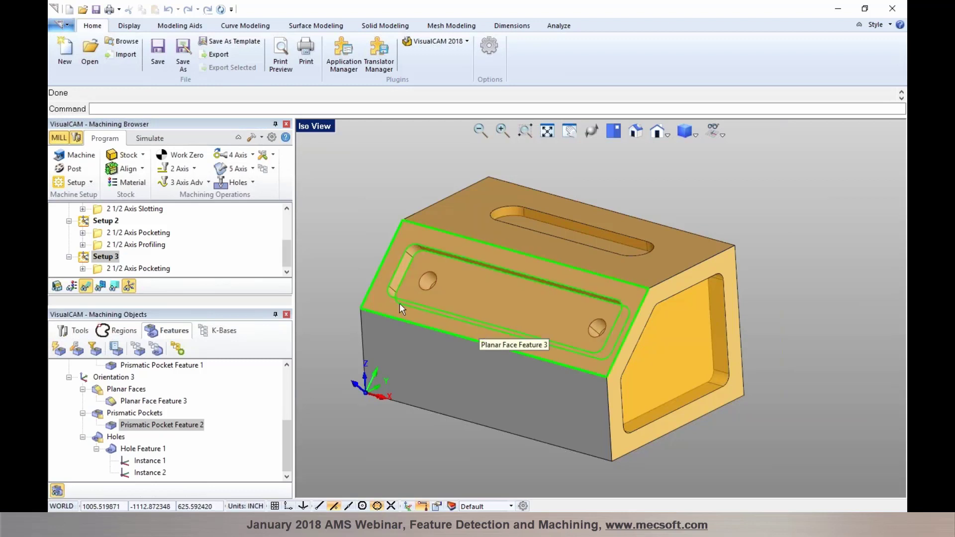
{"action": "left_click", "coordinate": [143, 269]}
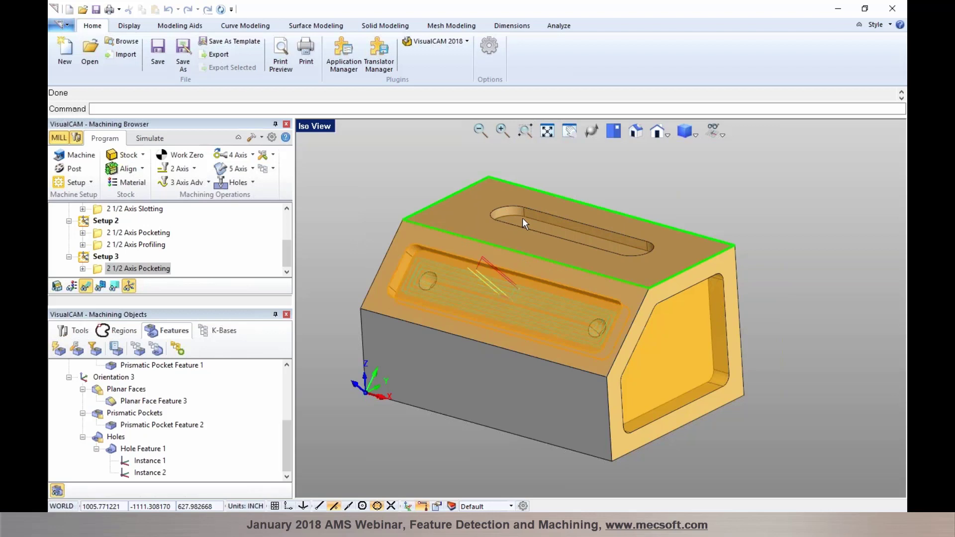
{"action": "left_click", "coordinate": [490, 268]}
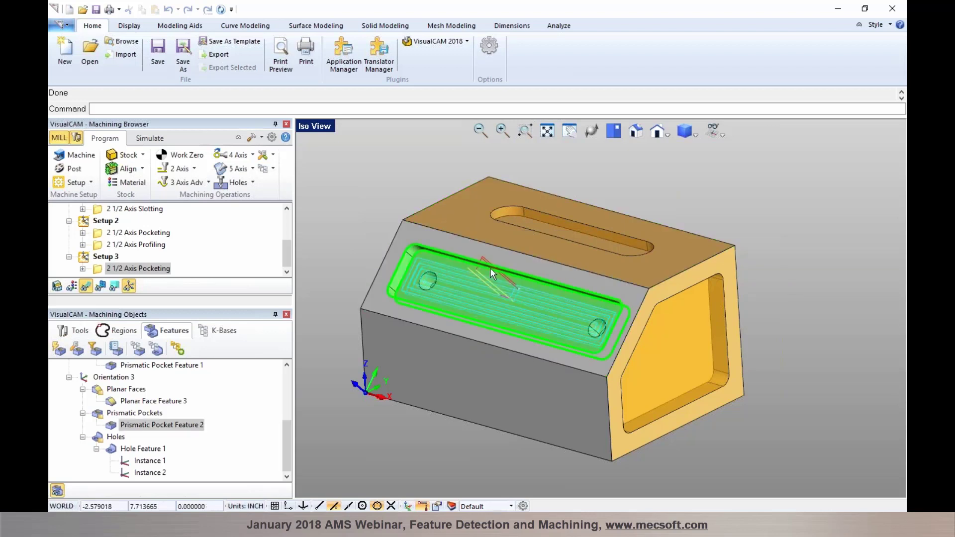
{"action": "right_click", "coordinate": [491, 267]}
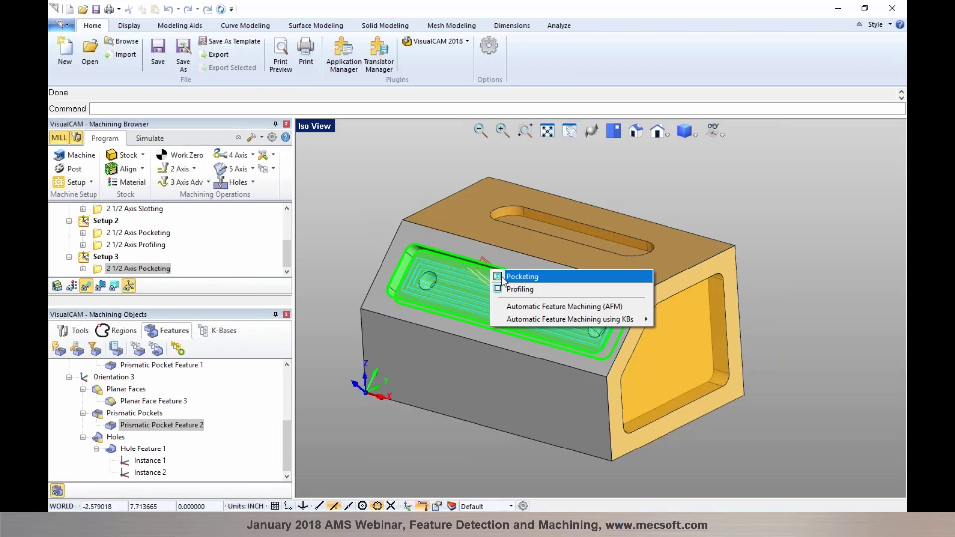
{"action": "left_click", "coordinate": [390, 227]}
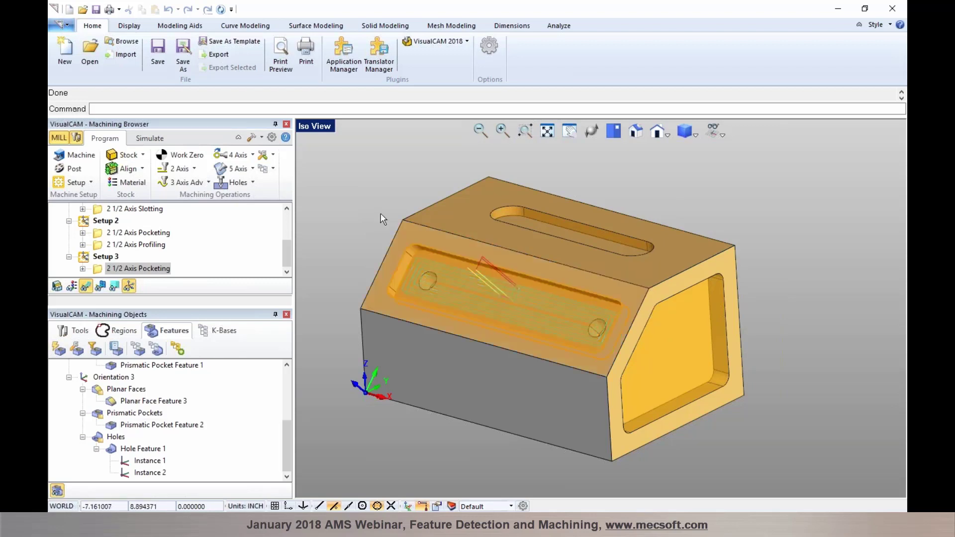
{"action": "right_click", "coordinate": [461, 281]}
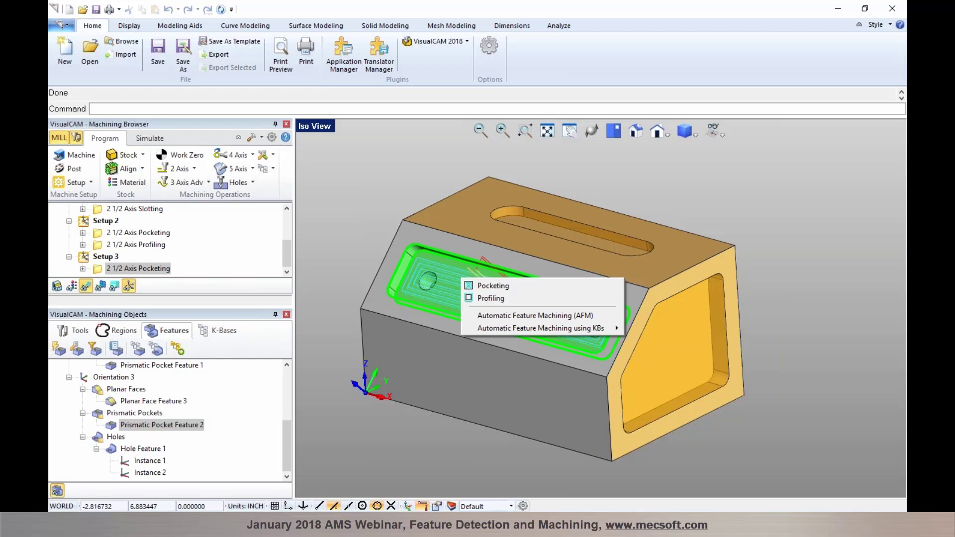
{"action": "left_click", "coordinate": [418, 449]}
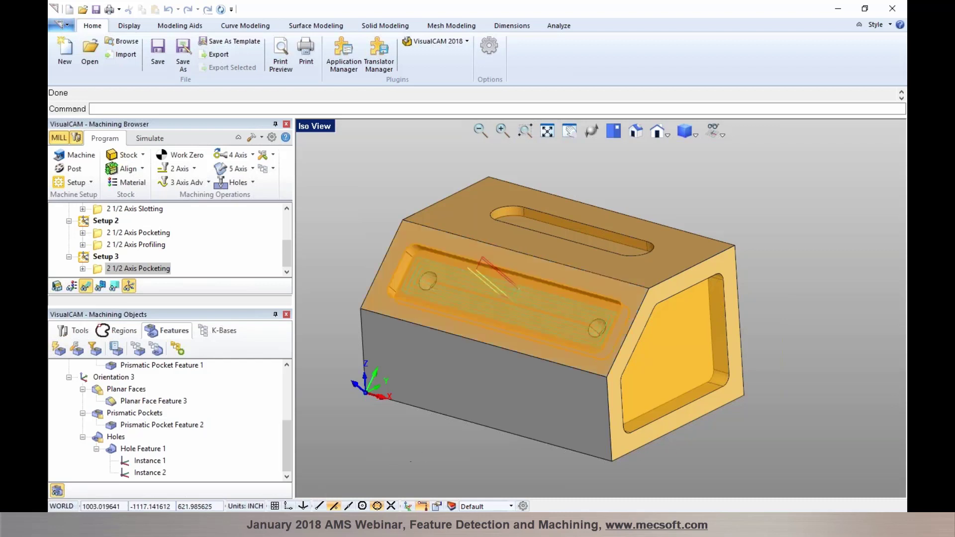
Step: Switch to RhinoCAM in Rhinoceros with FDM_Example3.3dm open and examine the detected features on the plate
{"action": "left_click", "coordinate": [238, 467]}
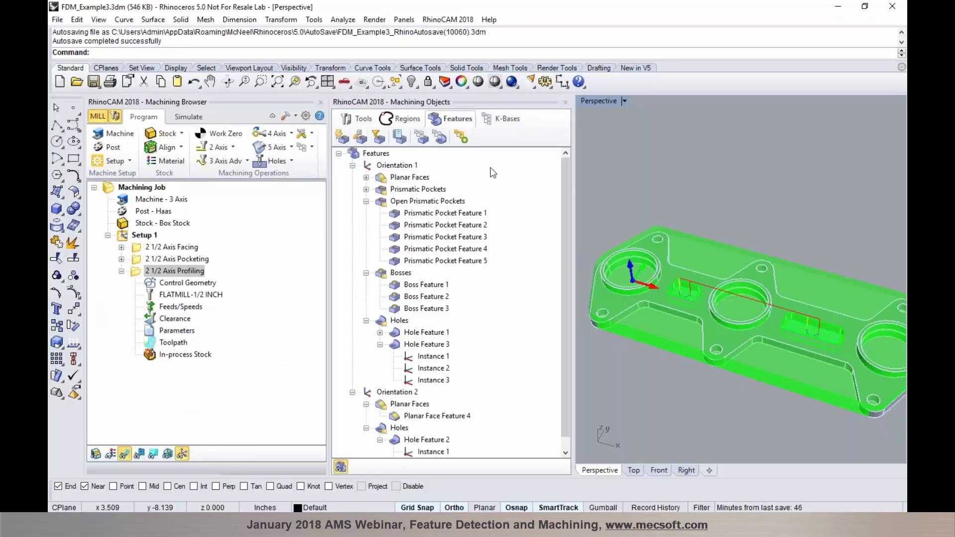
{"action": "scroll", "coordinate": [636, 254], "scroll_direction": "down", "scroll_amount": 3}
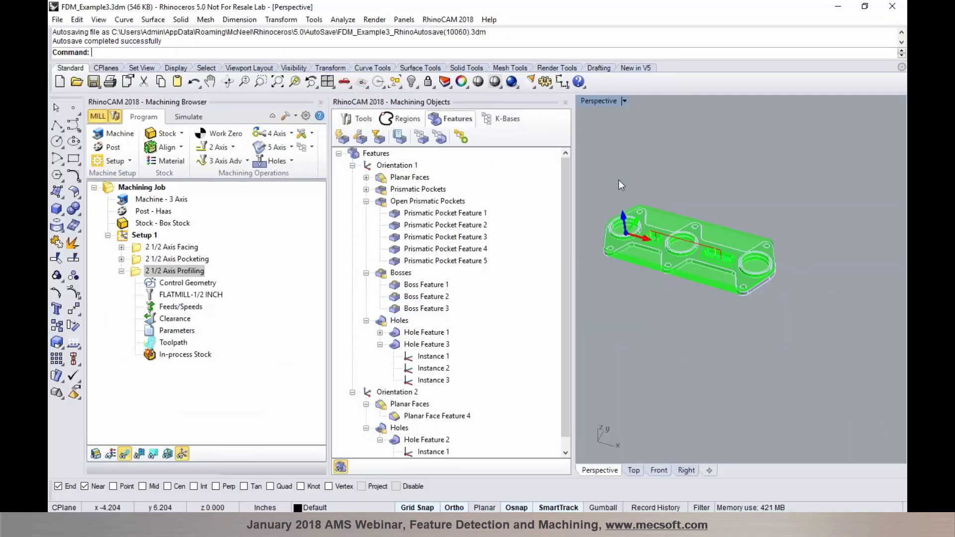
{"action": "scroll", "coordinate": [636, 254], "scroll_direction": "up", "scroll_amount": 4}
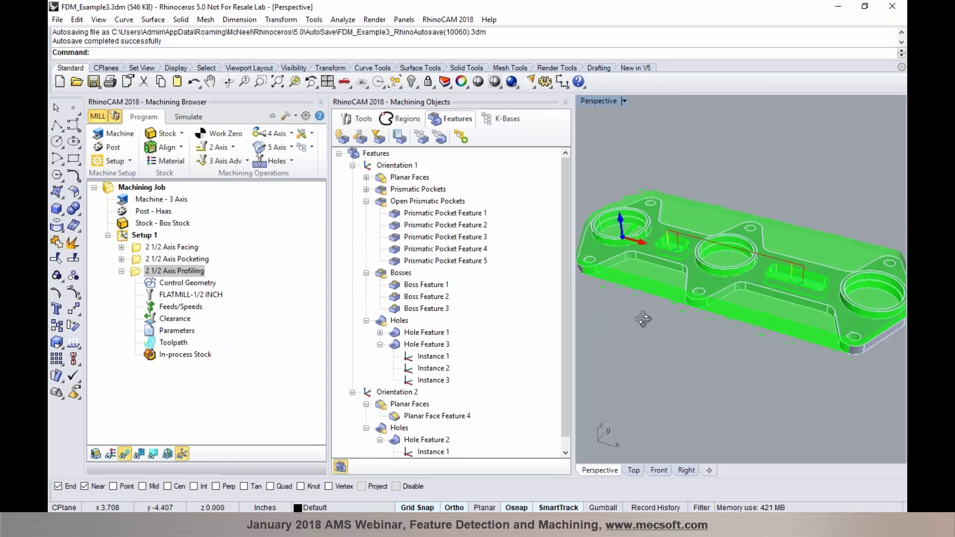
{"action": "scroll", "coordinate": [639, 316], "scroll_direction": "down", "scroll_amount": 1}
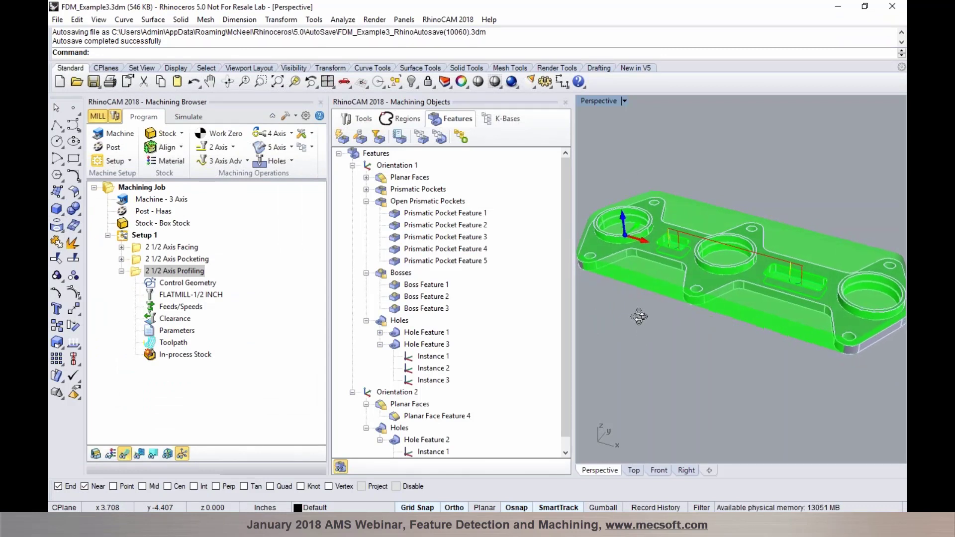
{"action": "scroll", "coordinate": [639, 316], "scroll_direction": "up", "scroll_amount": 3}
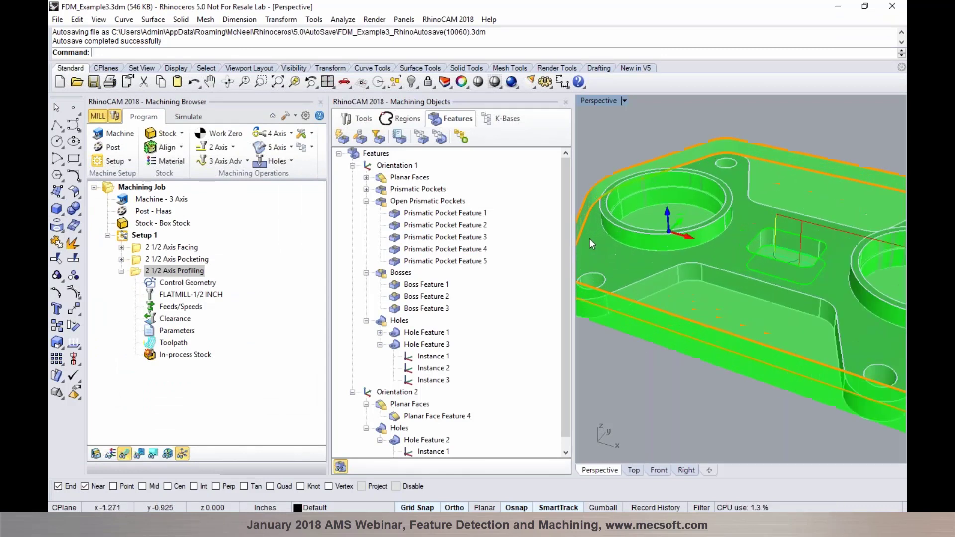
{"action": "scroll", "coordinate": [655, 257], "scroll_direction": "down", "scroll_amount": 1}
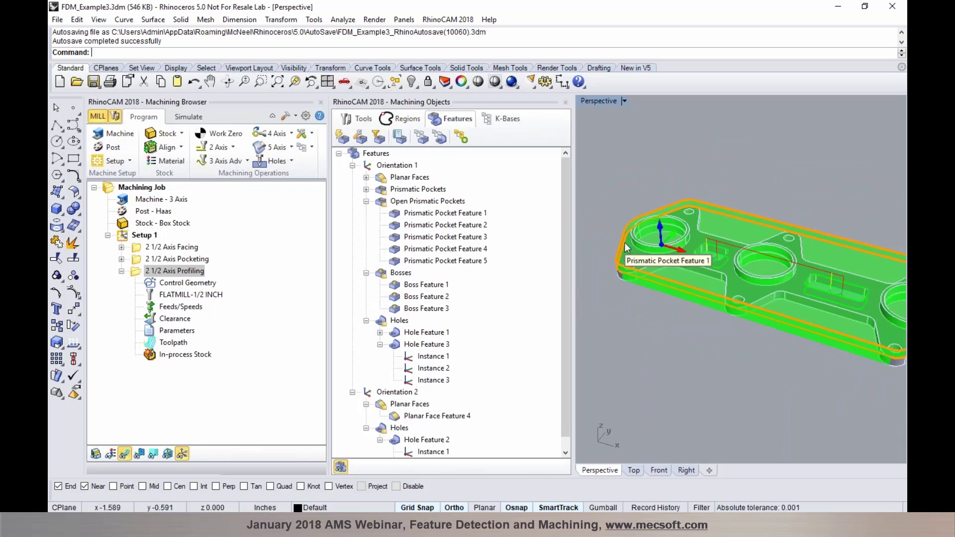
Step: Generate a 2 1/2 Axis Facing operation for the open pocket Prismatic Pocket Feature 1, checking its cut levels and entry/exit settings first
{"action": "left_click", "coordinate": [626, 244]}
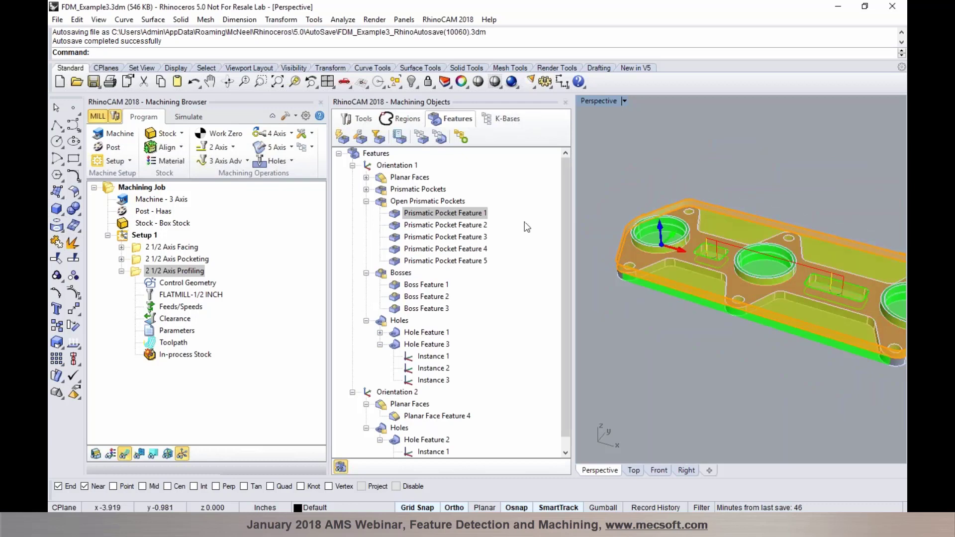
{"action": "right_click", "coordinate": [632, 250]}
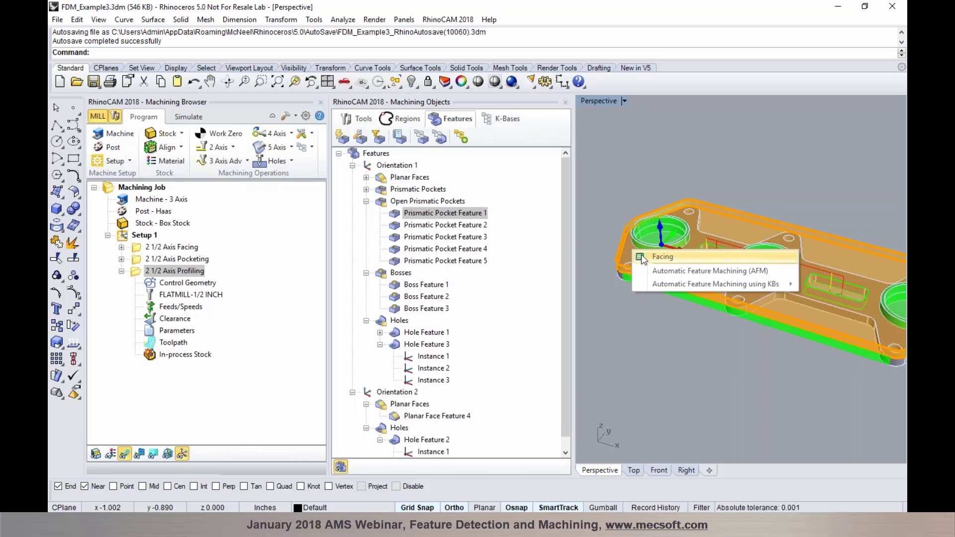
{"action": "left_click", "coordinate": [641, 258]}
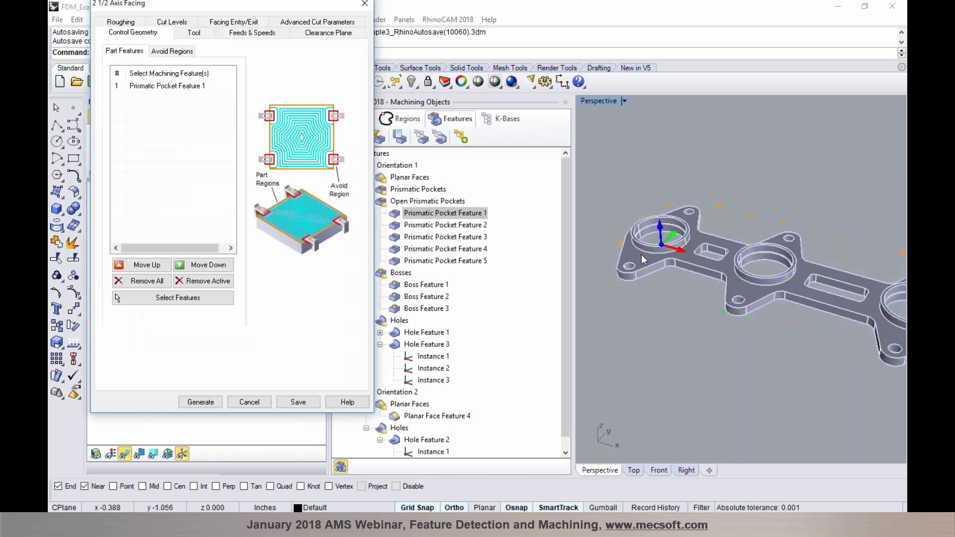
{"action": "left_click", "coordinate": [171, 22]}
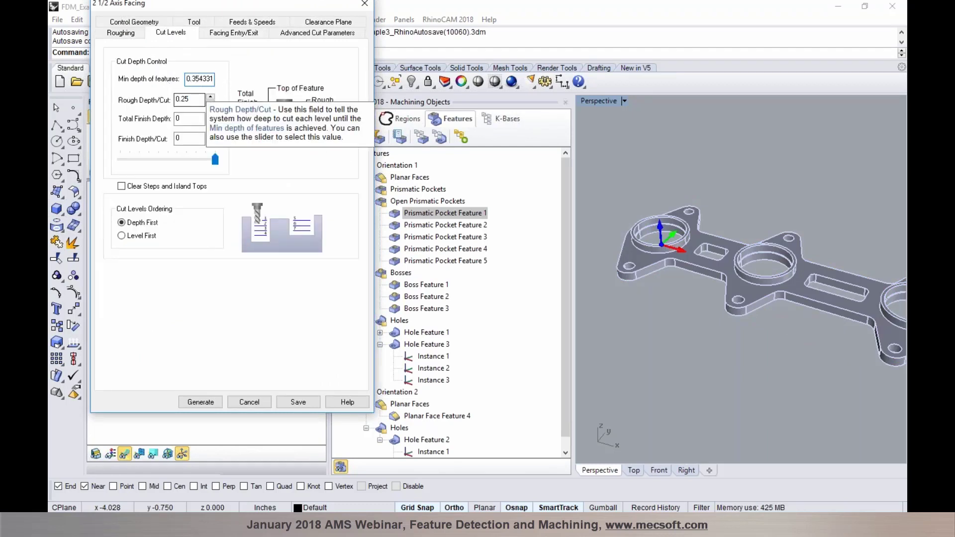
{"action": "left_click", "coordinate": [124, 35]}
{"action": "left_click", "coordinate": [252, 39]}
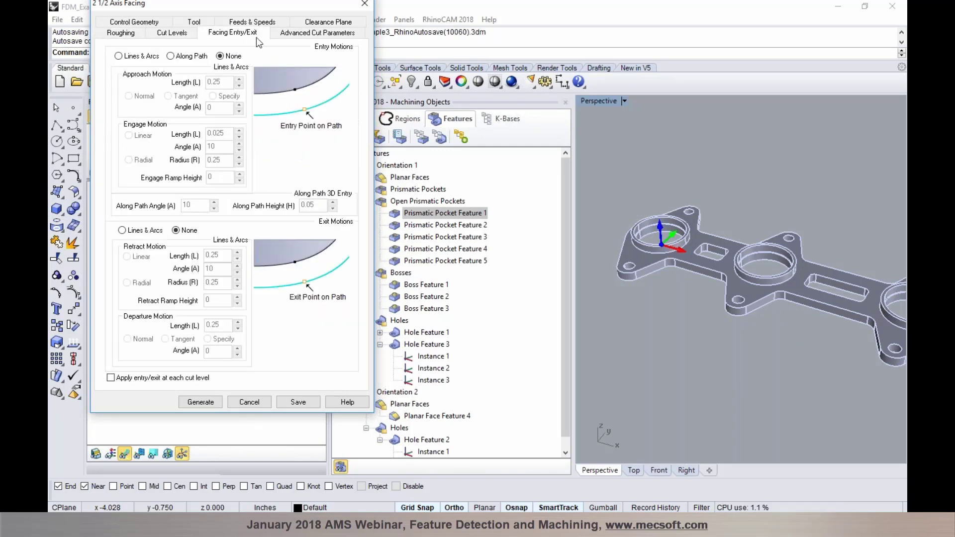
{"action": "left_click", "coordinate": [200, 402]}
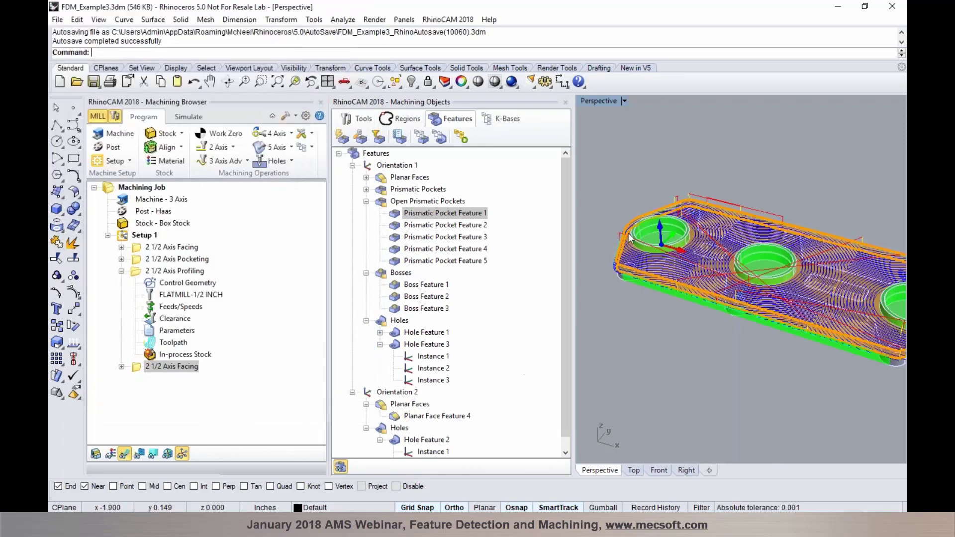
Step: Inspect the new facing toolpath and generate another 2 1/2 Axis Facing operation for the open side pocket, Prismatic Pocket Feature 2
{"action": "scroll", "coordinate": [626, 244], "scroll_direction": "up", "scroll_amount": 5}
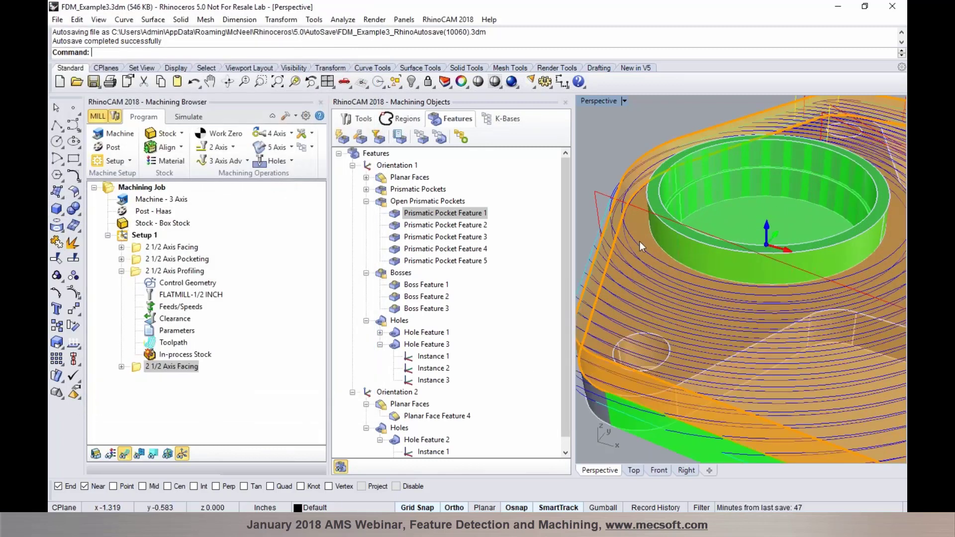
{"action": "scroll", "coordinate": [656, 241], "scroll_direction": "down", "scroll_amount": 6}
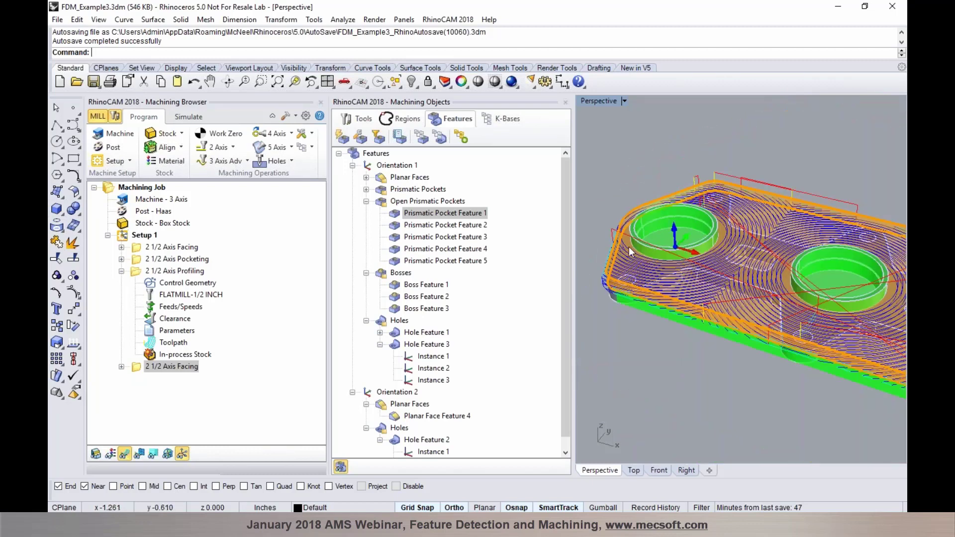
{"action": "scroll", "coordinate": [653, 259], "scroll_direction": "up", "scroll_amount": 3}
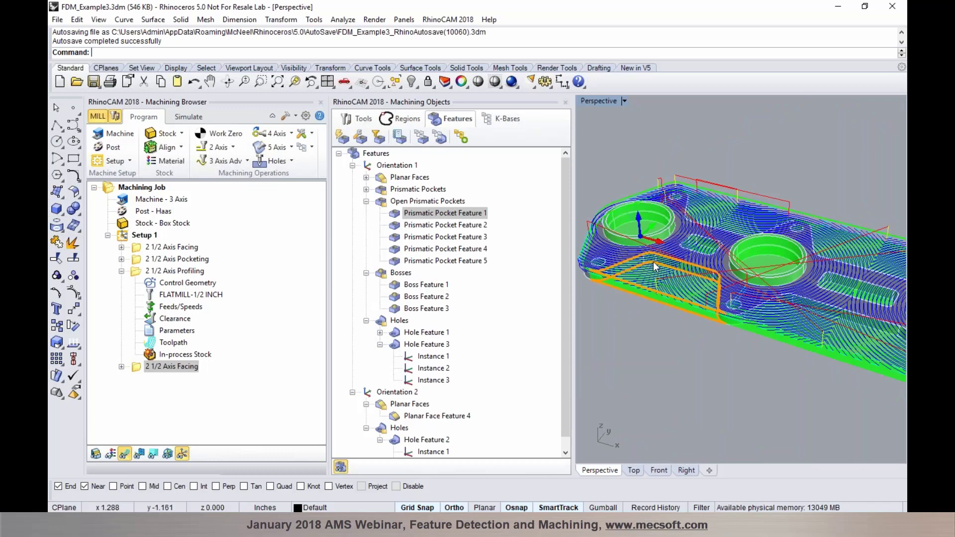
{"action": "right_click", "coordinate": [654, 267]}
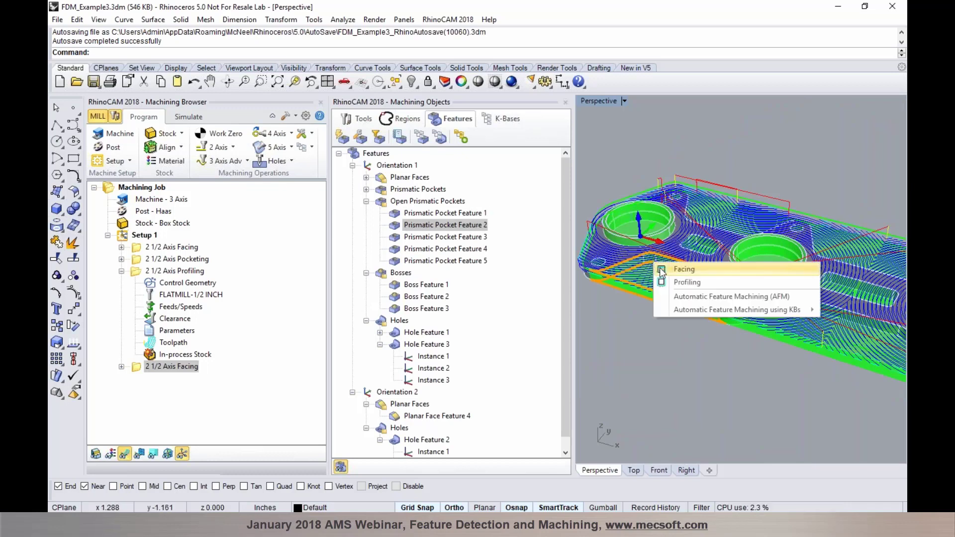
{"action": "left_click", "coordinate": [661, 269]}
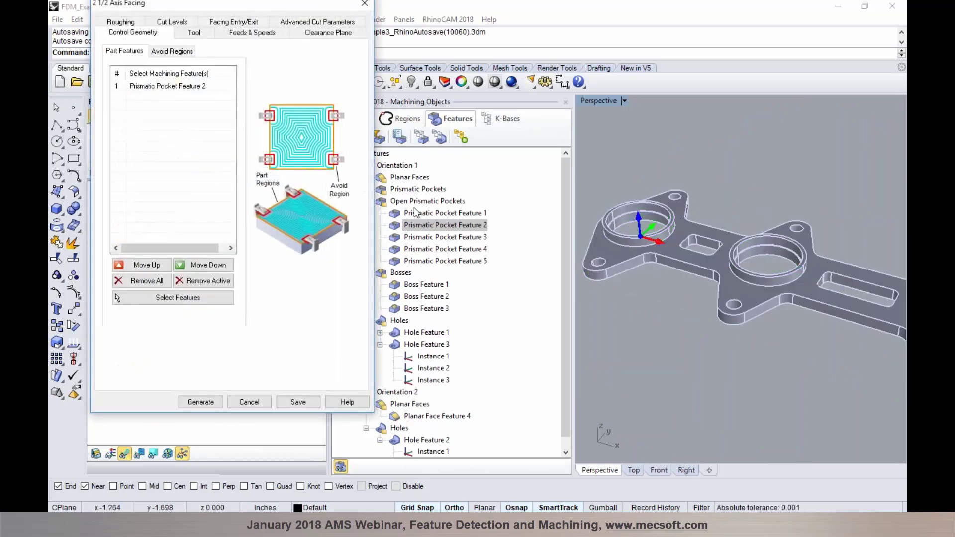
{"action": "left_click", "coordinate": [200, 401]}
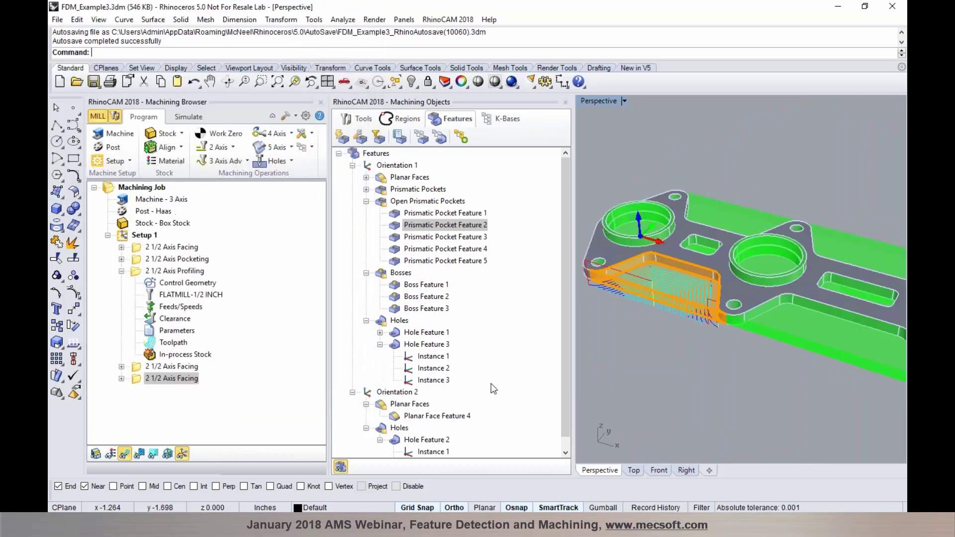
Step: Add Prismatic Pocket Features 5, 4 and 3 to the last 2 1/2 Axis Facing operation and regenerate its toolpath
{"action": "scroll", "coordinate": [656, 318], "scroll_direction": "down", "scroll_amount": 3}
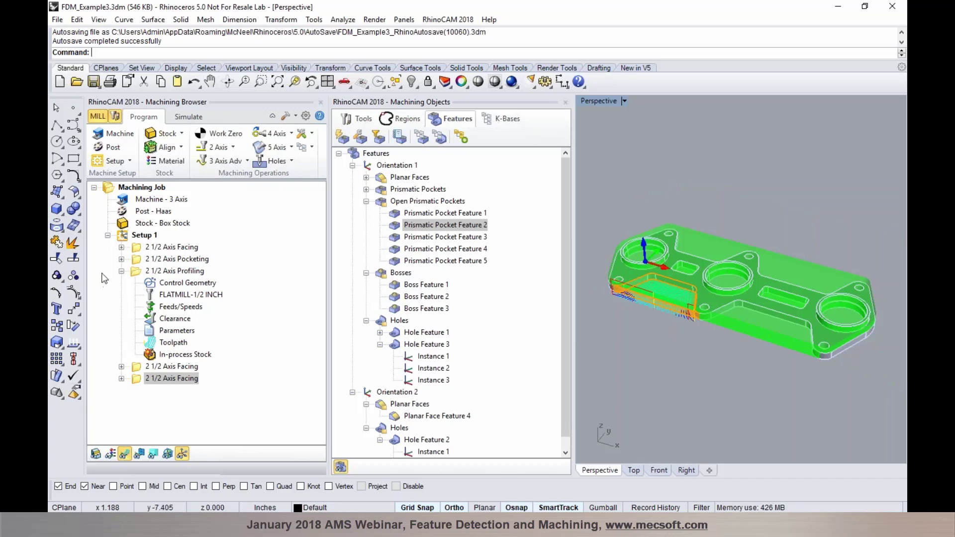
{"action": "left_click", "coordinate": [121, 271]}
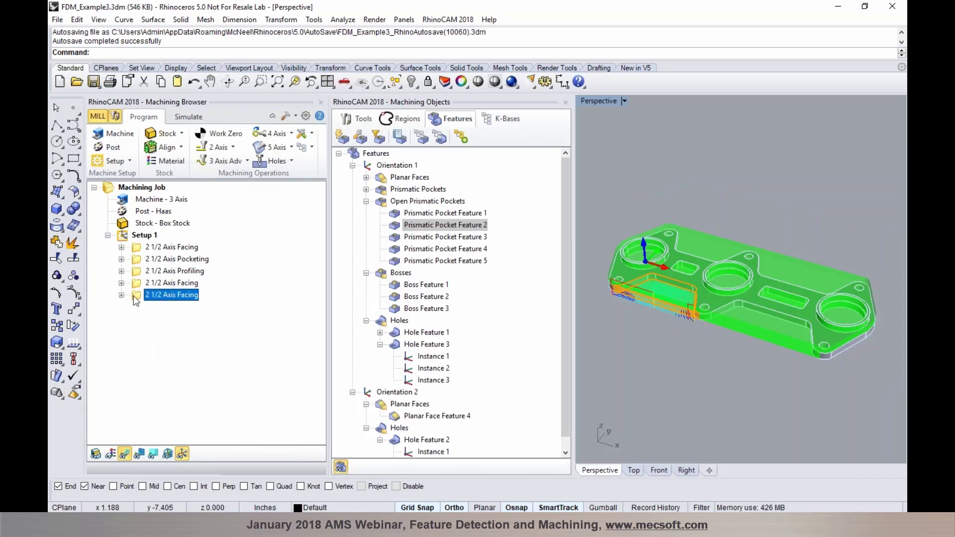
{"action": "double_click", "coordinate": [135, 298]}
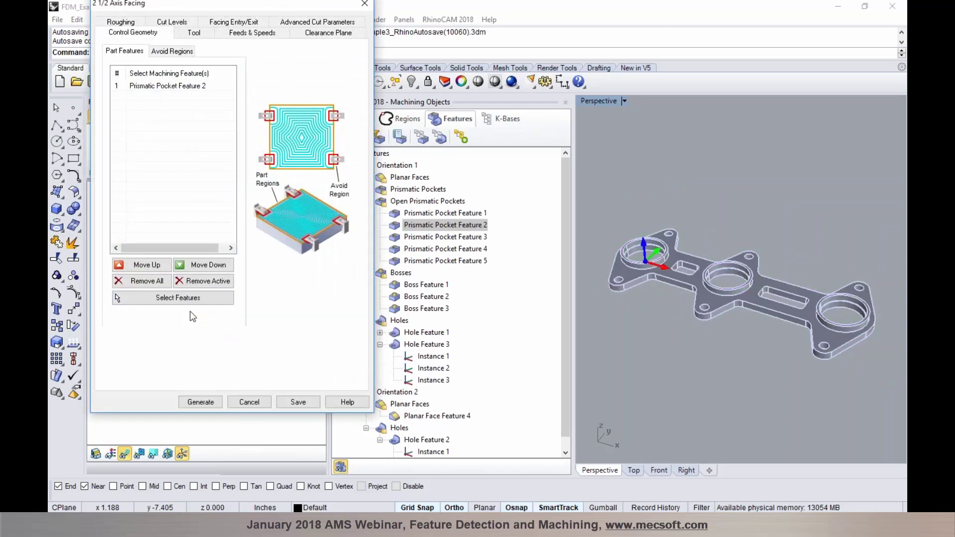
{"action": "left_click", "coordinate": [117, 297]}
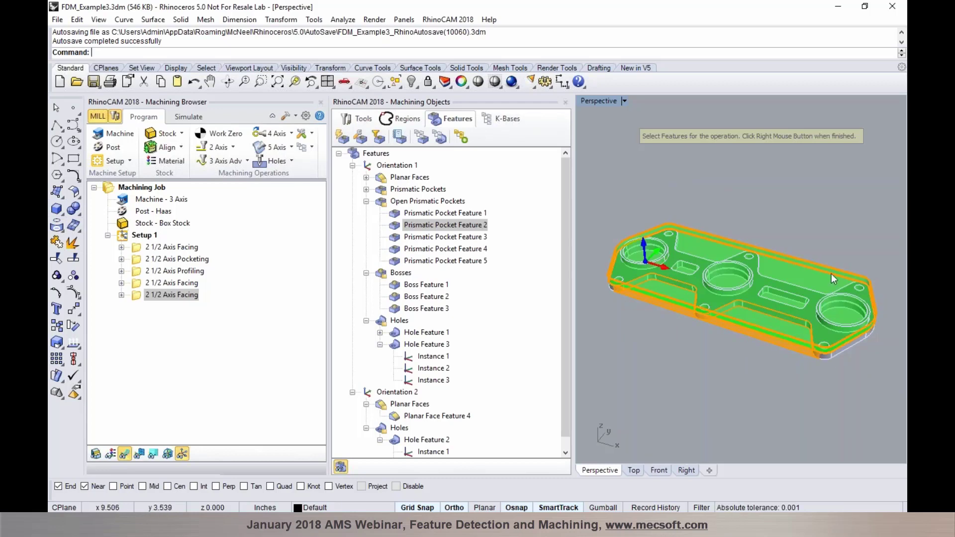
{"action": "right_click_drag", "start_coordinate": [843, 265], "coordinate": [780, 304]}
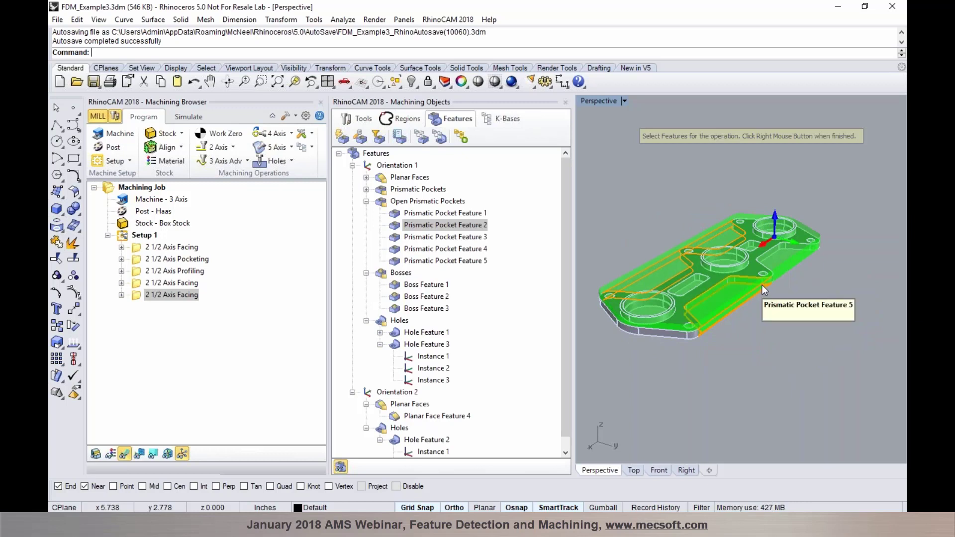
{"action": "left_click", "coordinate": [762, 286]}
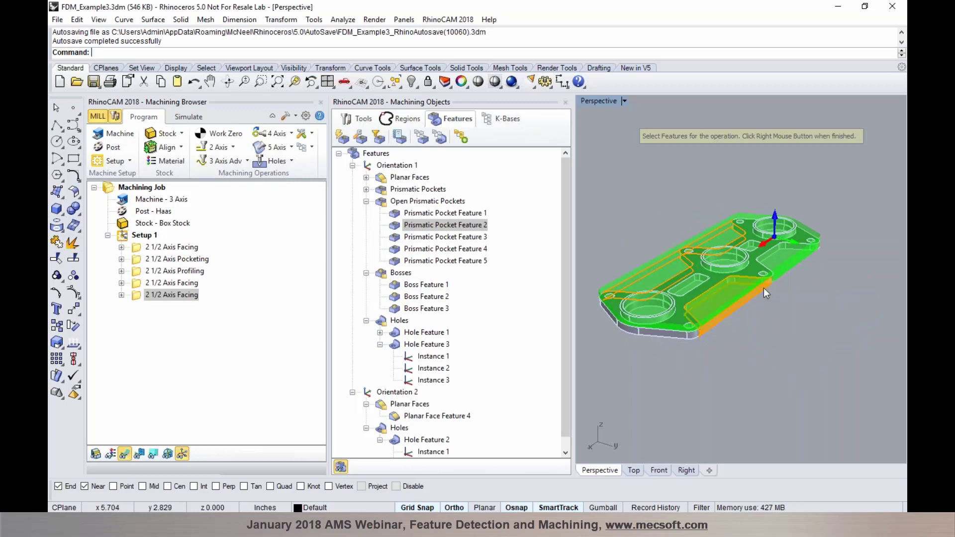
{"action": "right_click", "coordinate": [810, 276]}
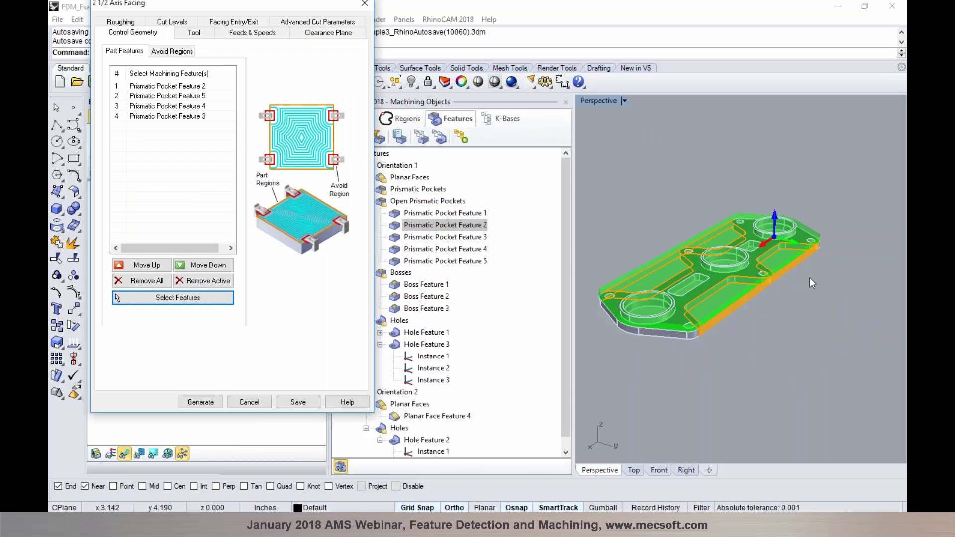
{"action": "left_click", "coordinate": [206, 401]}
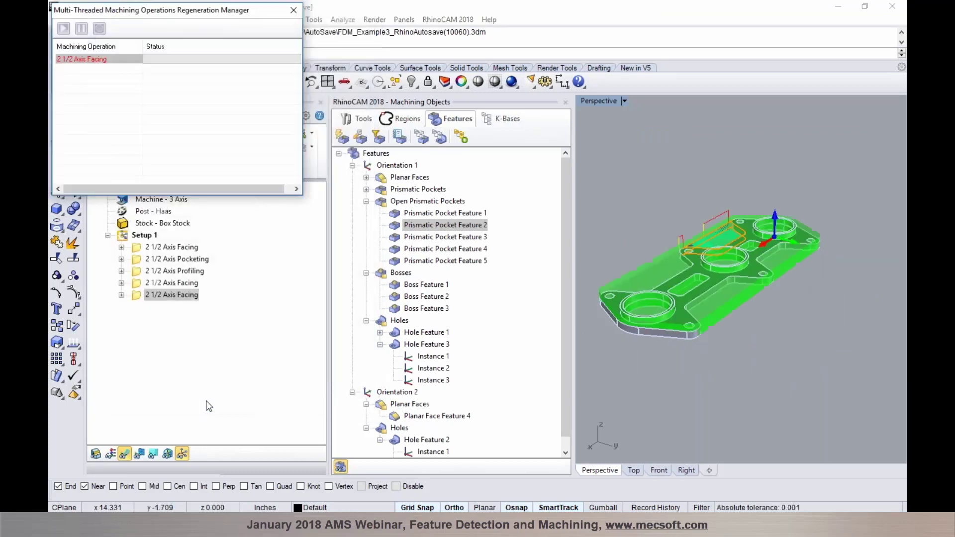
Step: Highlight all detected features around the facing toolpaths and check which machining features the last facing operation contains
{"action": "mouse_move", "coordinate": [658, 374]}
{"action": "right_mouse_down"}
{"action": "mouse_move", "coordinate": [710, 368]}
{"action": "mouse_move", "coordinate": [704, 352]}
{"action": "mouse_move", "coordinate": [721, 359]}
{"action": "mouse_move", "coordinate": [646, 258]}
{"action": "mouse_move", "coordinate": [621, 298]}
{"action": "mouse_move", "coordinate": [691, 329]}
{"action": "mouse_move", "coordinate": [631, 287]}
{"action": "mouse_move", "coordinate": [640, 359]}
{"action": "mouse_move", "coordinate": [627, 359]}
{"action": "mouse_move", "coordinate": [652, 358]}
{"action": "right_mouse_up"}
{"action": "left_click", "coordinate": [377, 156]}
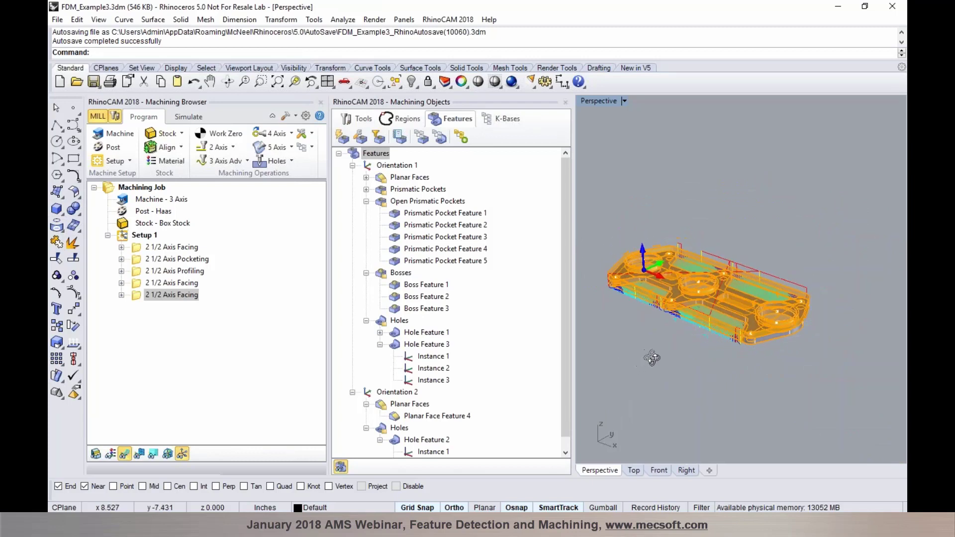
{"action": "double_click", "coordinate": [134, 295]}
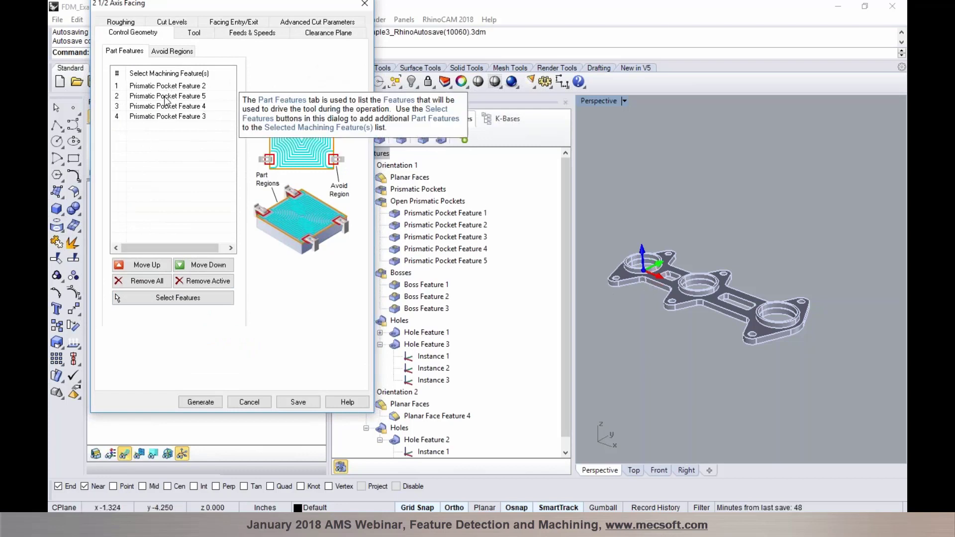
{"action": "left_click", "coordinate": [249, 402]}
Step: Generate a 2 1/2 Axis Profiling operation for Boss Feature 1, checking its cut levels first
{"action": "scroll", "coordinate": [634, 272], "scroll_direction": "up", "scroll_amount": 5}
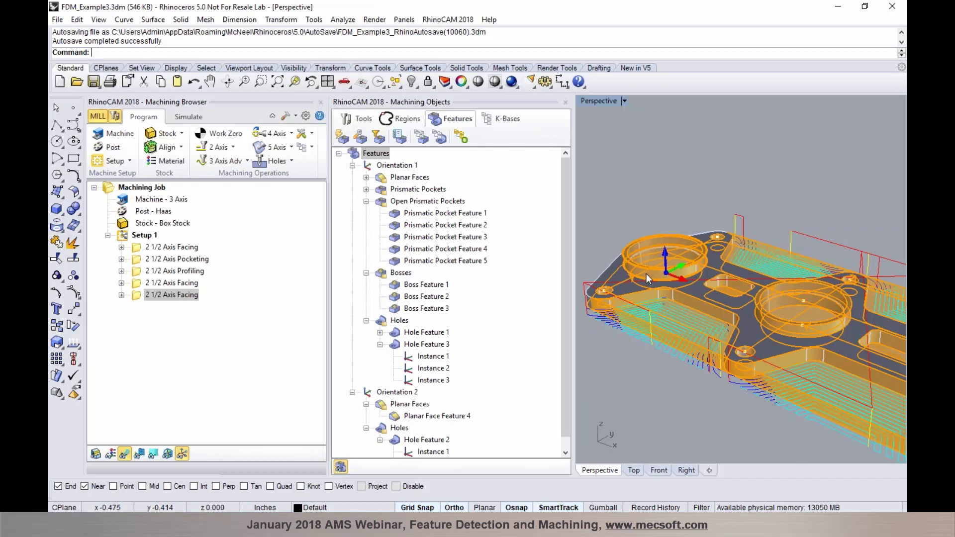
{"action": "left_click", "coordinate": [646, 274]}
{"action": "right_click", "coordinate": [643, 273]}
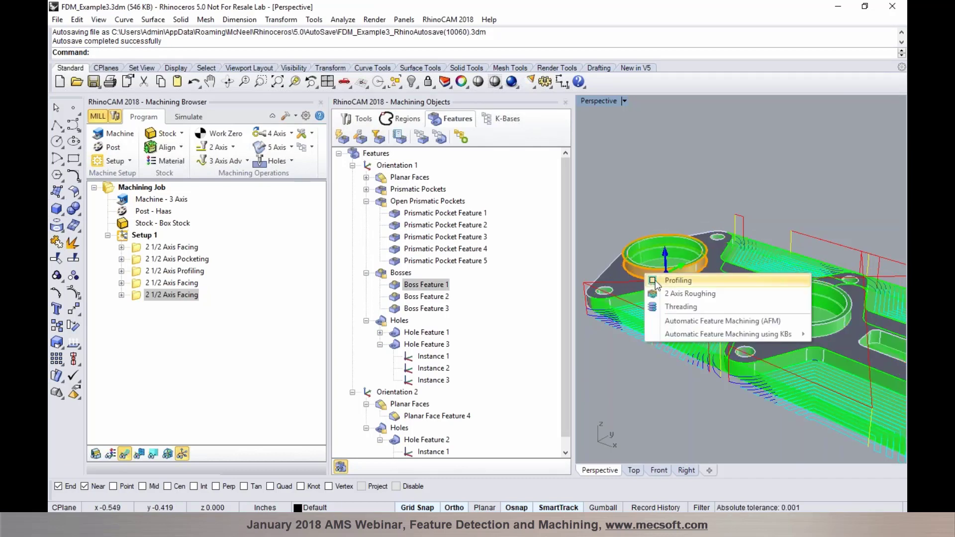
{"action": "left_click", "coordinate": [656, 281]}
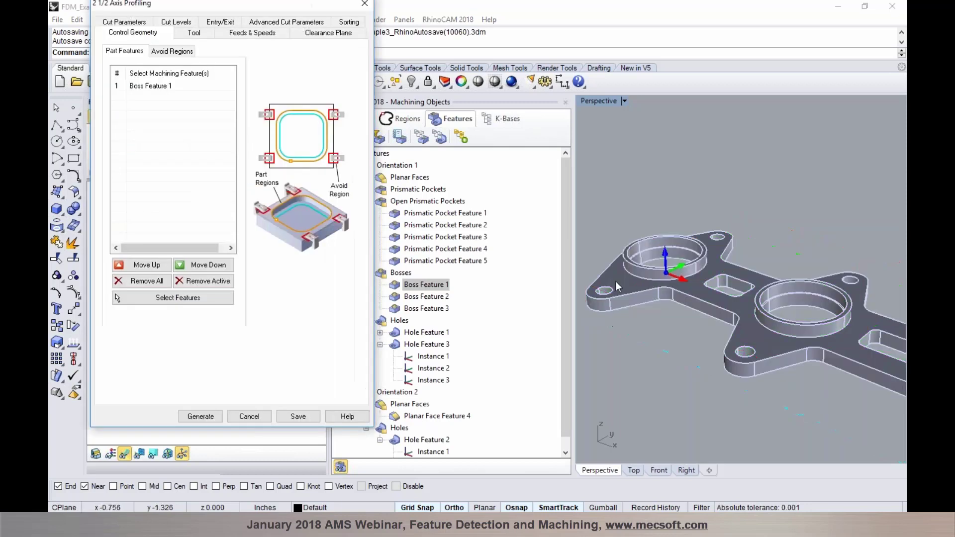
{"action": "left_click", "coordinate": [173, 23]}
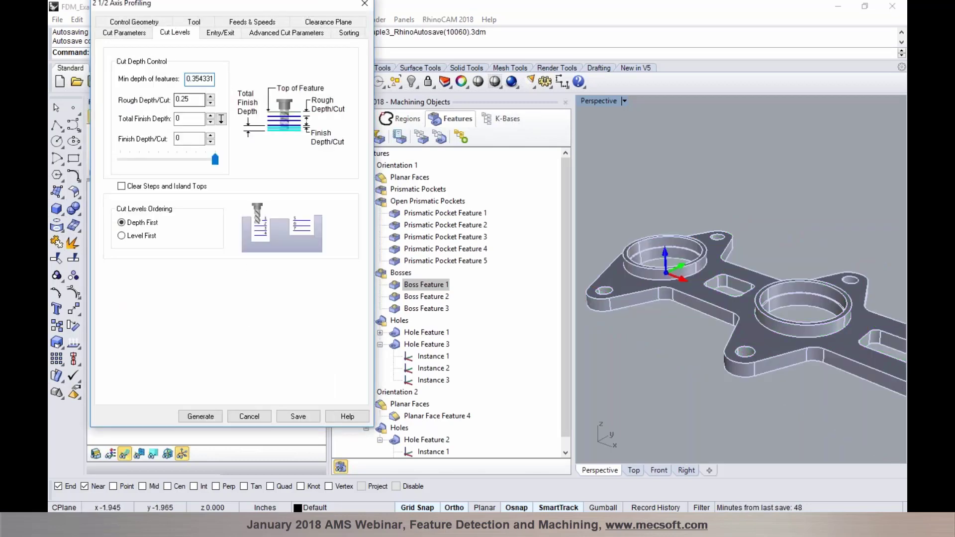
{"action": "left_click", "coordinate": [200, 416]}
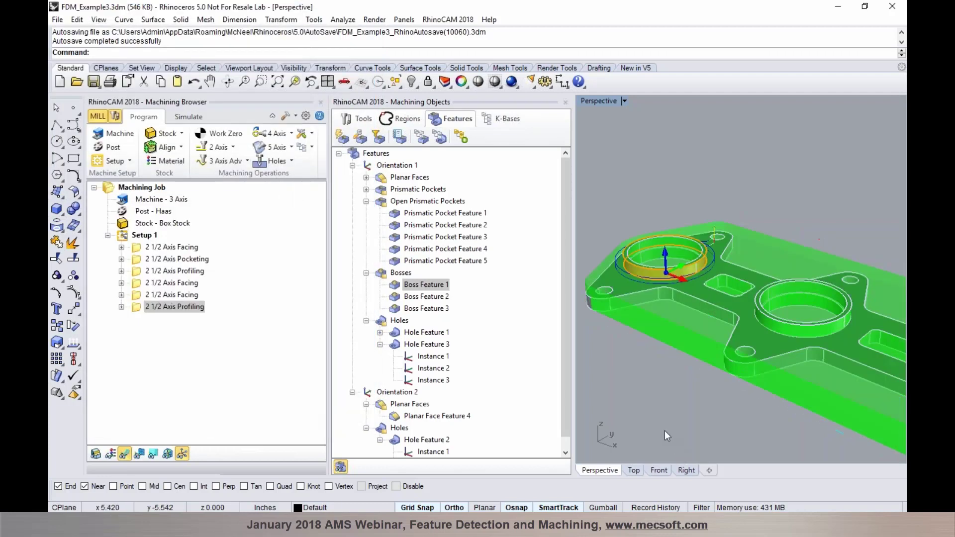
Step: Change the boss profiling operation's cut direction to Climb (Down Cut), check its cut levels, and regenerate it
{"action": "scroll", "coordinate": [649, 372], "scroll_direction": "down", "scroll_amount": 2}
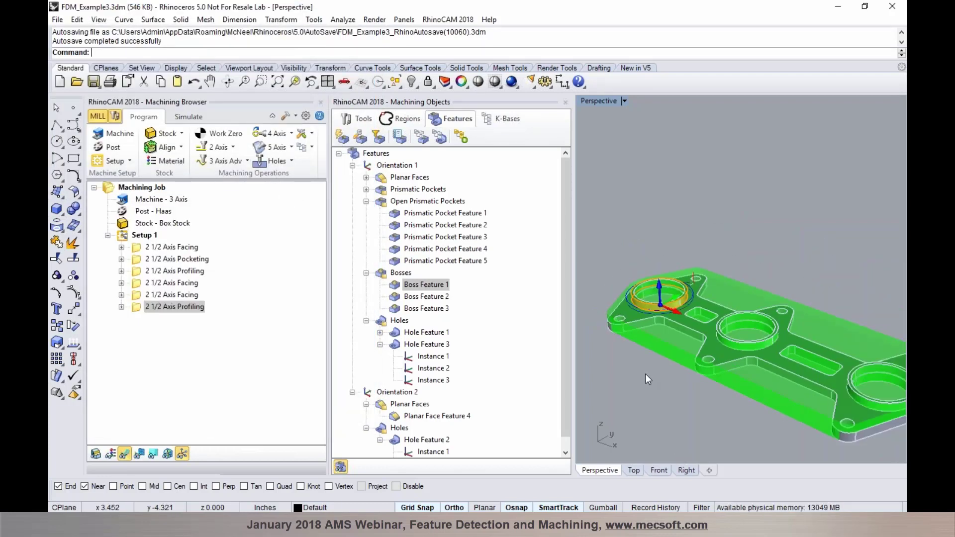
{"action": "left_click", "coordinate": [140, 308]}
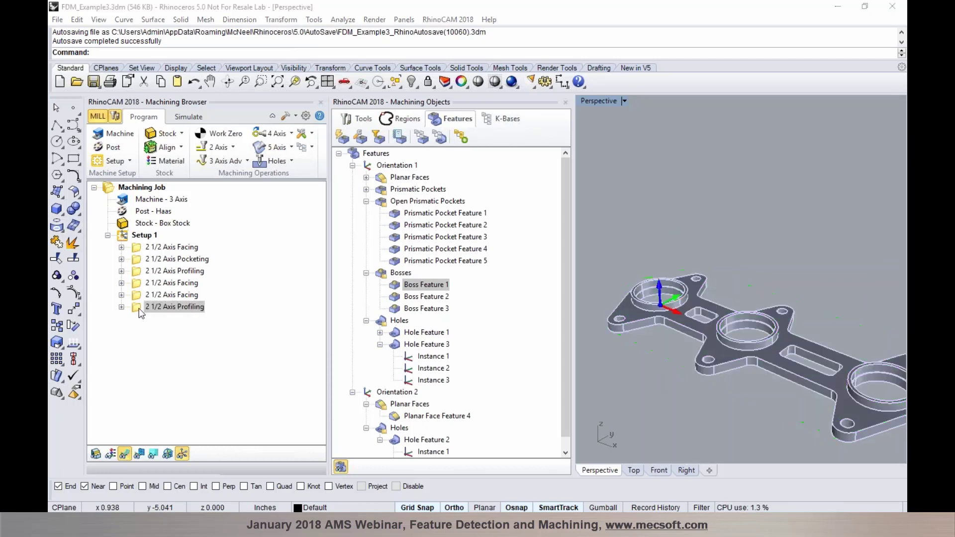
{"action": "double_click", "coordinate": [139, 308]}
{"action": "left_click", "coordinate": [127, 31]}
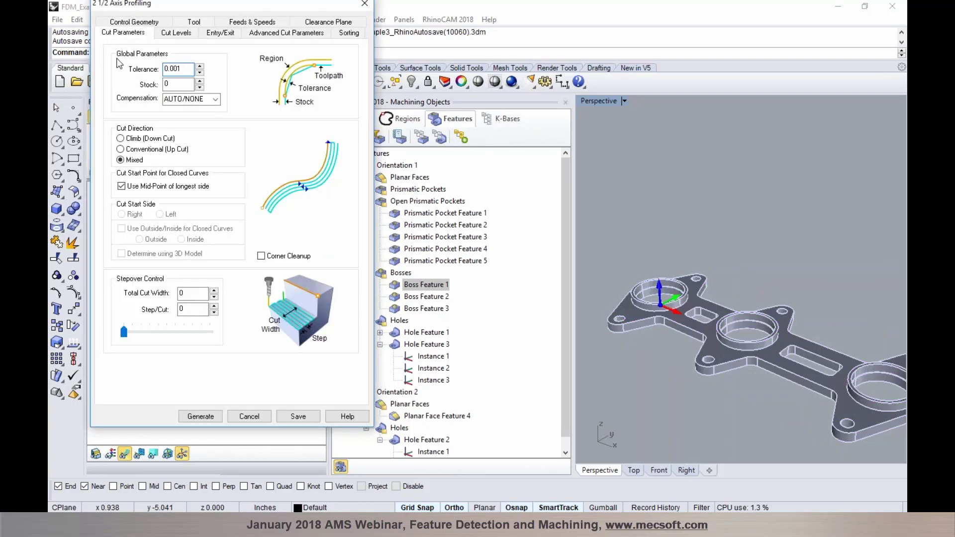
{"action": "left_click", "coordinate": [134, 142]}
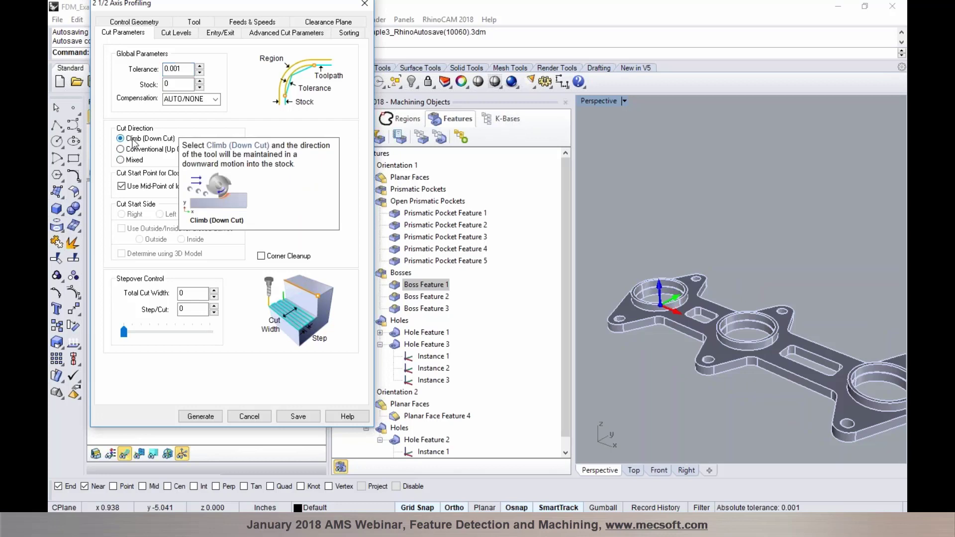
{"action": "left_click", "coordinate": [174, 33]}
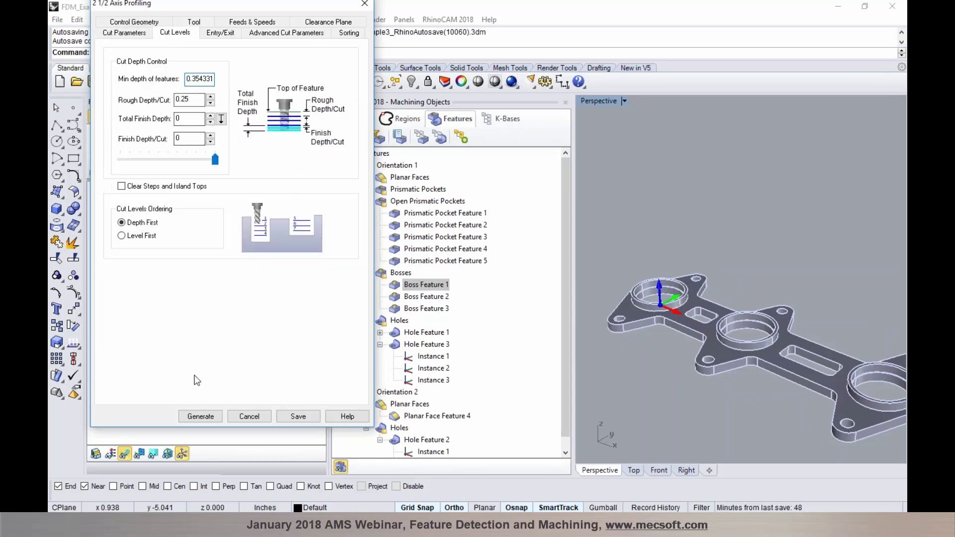
{"action": "left_click", "coordinate": [200, 416]}
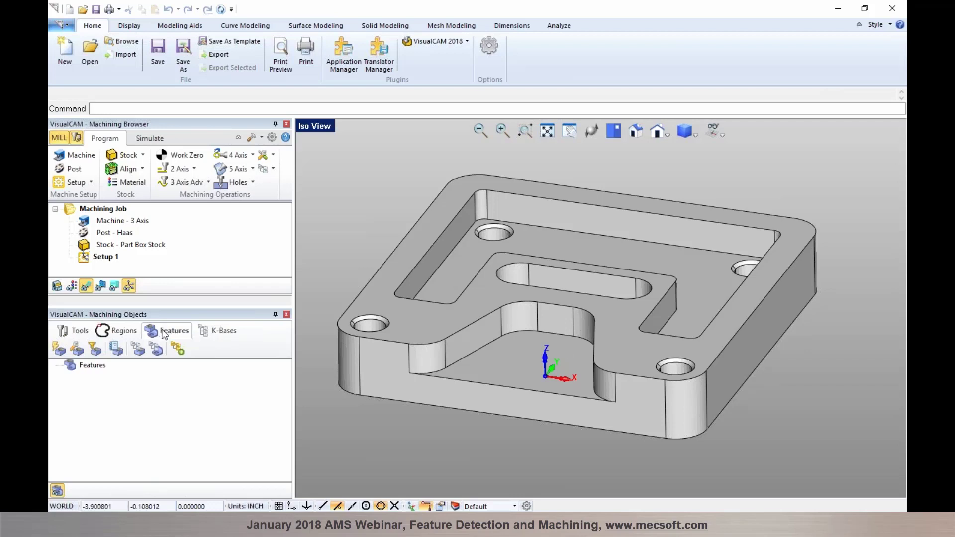
Step: Switch to VisualCAM, detect the machinable features of the pocketed plate, and examine its planar face, closed pocket and open pocket features
{"action": "left_click", "coordinate": [62, 352]}
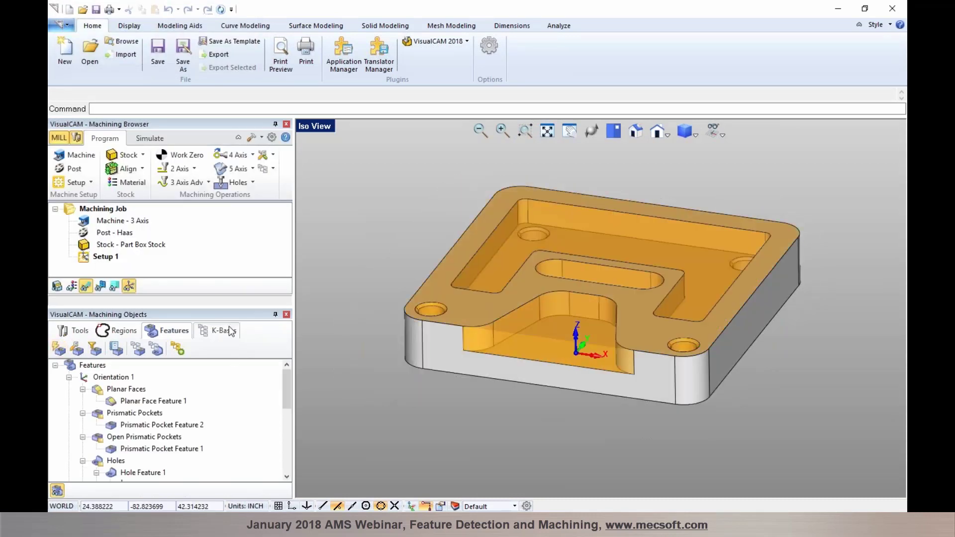
{"action": "left_click_drag", "start_coordinate": [284, 385], "coordinate": [288, 364]}
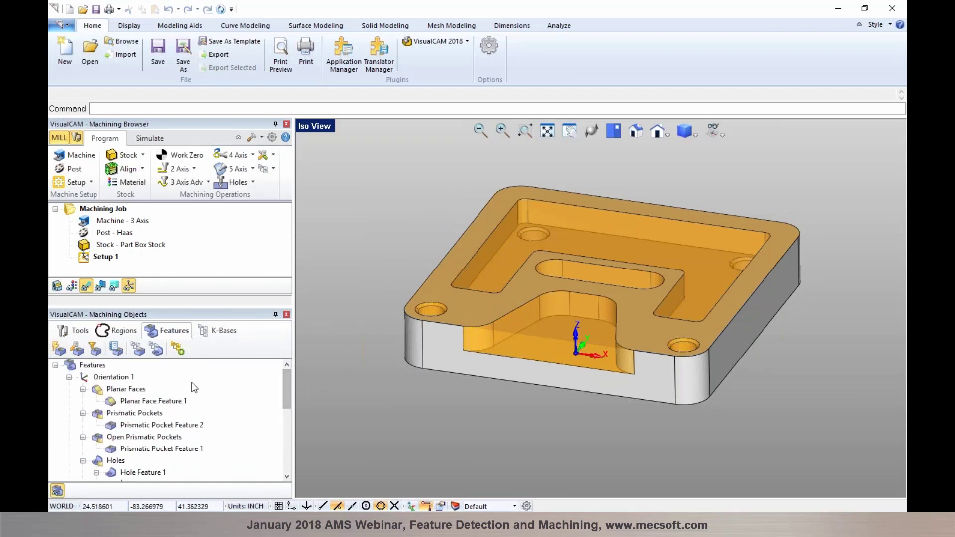
{"action": "left_click", "coordinate": [131, 389]}
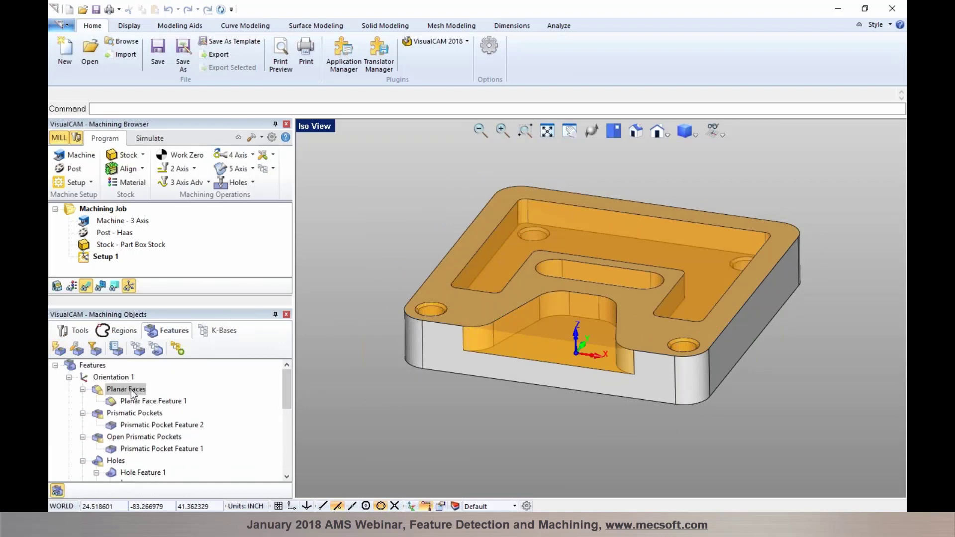
{"action": "left_click", "coordinate": [139, 416]}
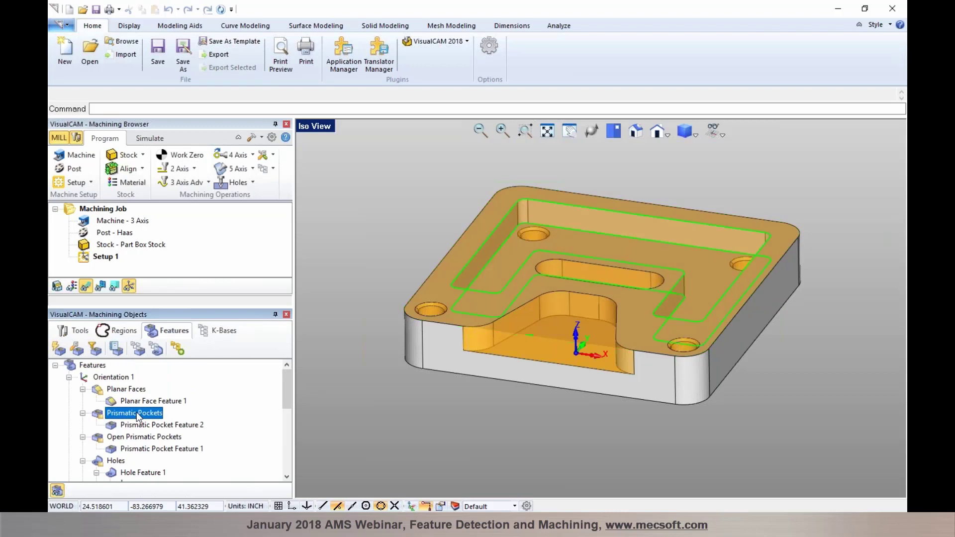
{"action": "left_click", "coordinate": [161, 437]}
{"action": "scroll", "coordinate": [161, 440], "scroll_direction": "down", "scroll_amount": 1}
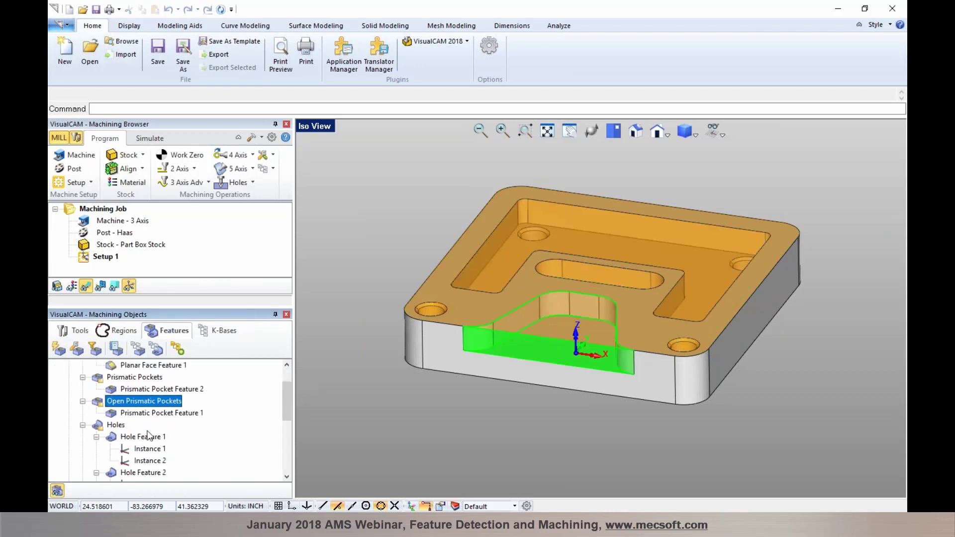
Step: Examine the plate's three hole features and Chamfer Feature 1, and highlight every feature under Orientation 1
{"action": "left_click", "coordinate": [148, 436]}
{"action": "scroll", "coordinate": [150, 437], "scroll_direction": "down", "scroll_amount": 2}
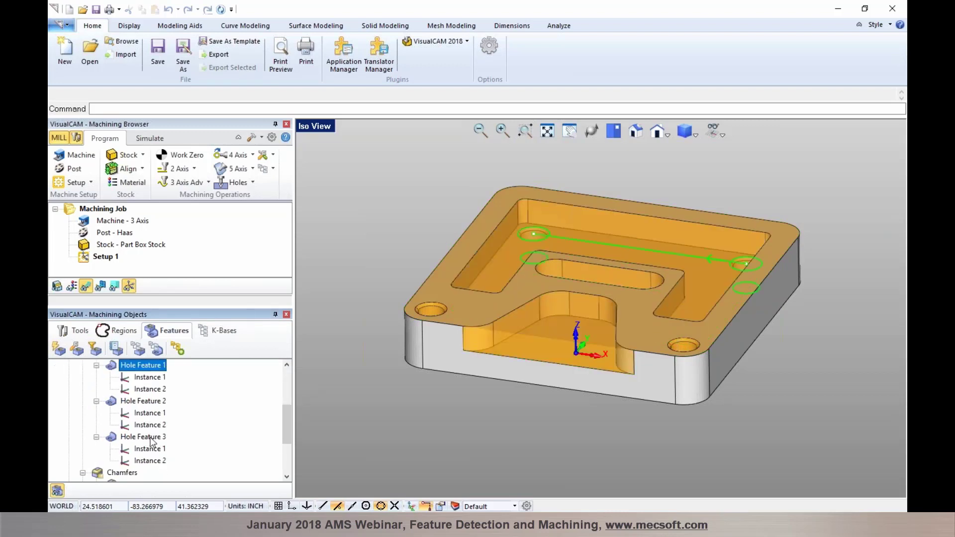
{"action": "left_click", "coordinate": [149, 402]}
{"action": "left_click", "coordinate": [151, 438]}
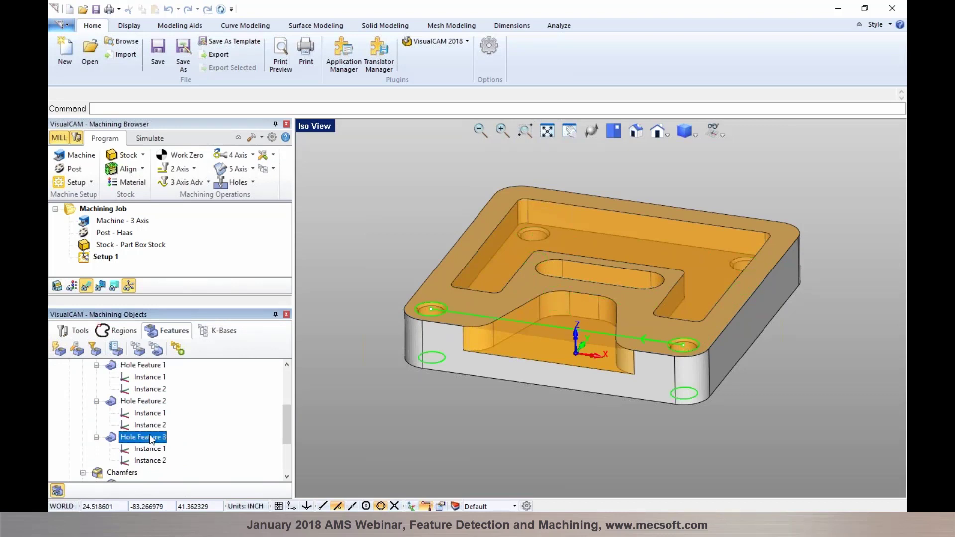
{"action": "scroll", "coordinate": [152, 438], "scroll_direction": "down", "scroll_amount": 2}
{"action": "left_click", "coordinate": [146, 414]}
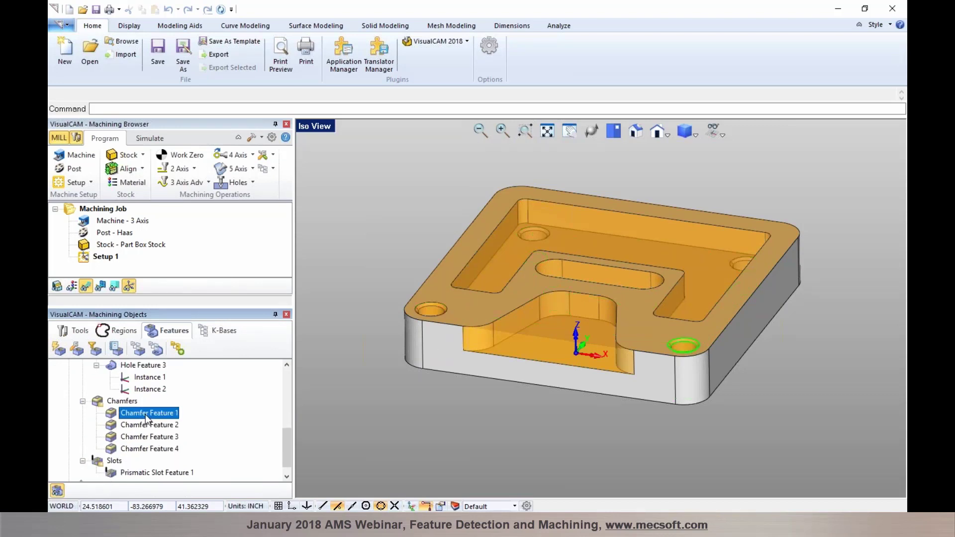
{"action": "scroll", "coordinate": [145, 420], "scroll_direction": "up", "scroll_amount": 6}
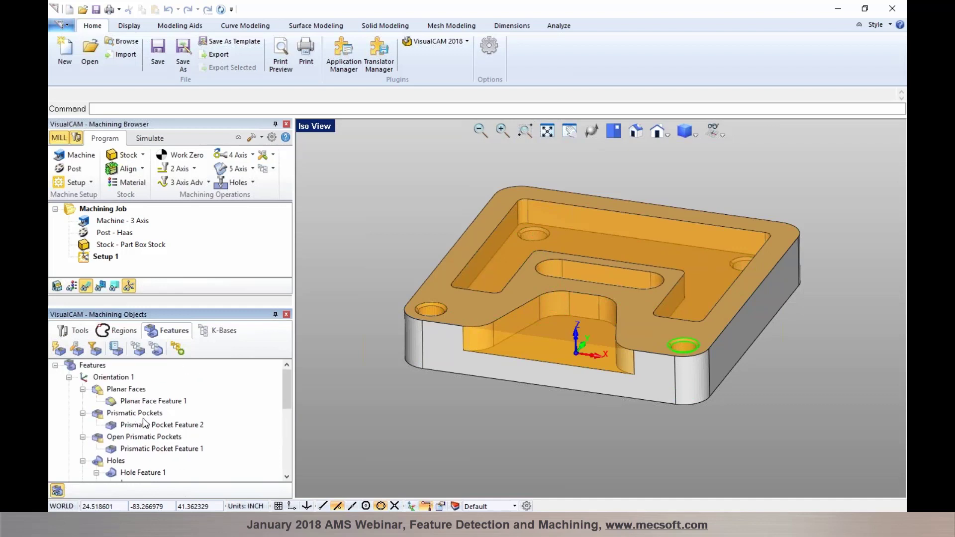
{"action": "left_click", "coordinate": [113, 377]}
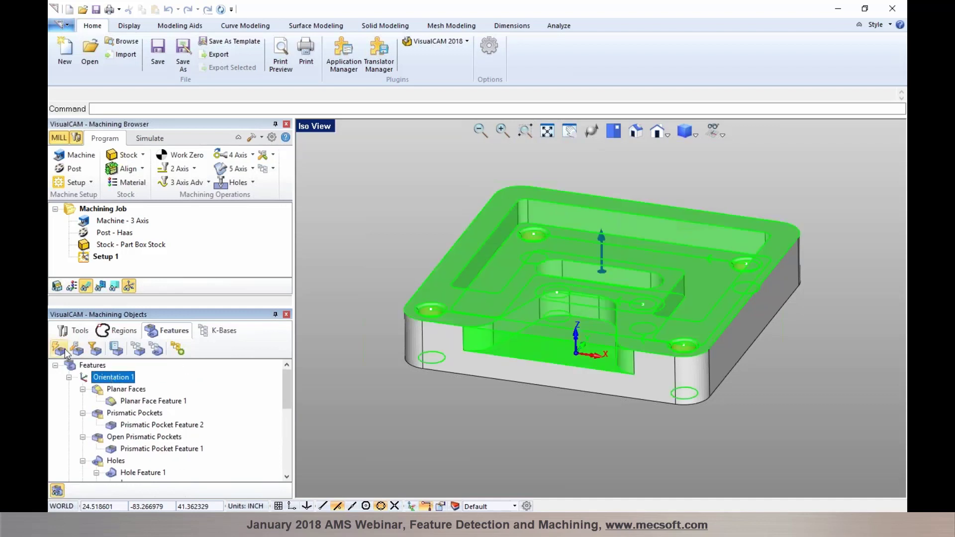
Step: Load the AFM knowledge base for associating features with machining operations and look at its 2 1/2 Axis Roughing operation
{"action": "left_click", "coordinate": [138, 350]}
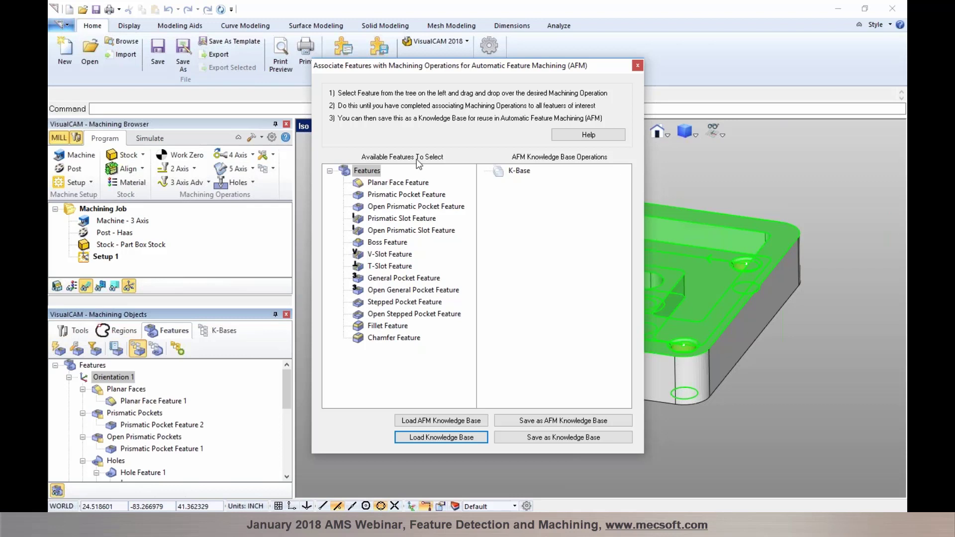
{"action": "left_click", "coordinate": [431, 422]}
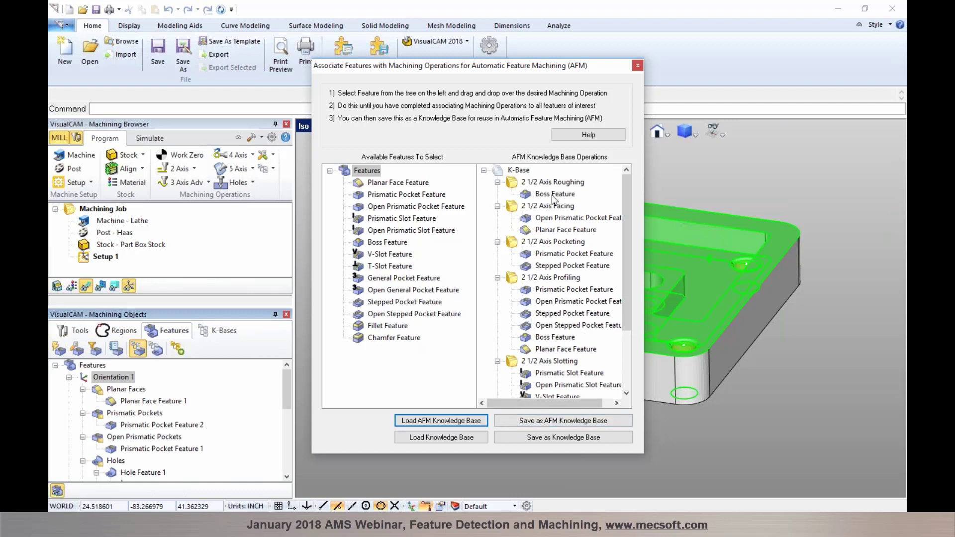
{"action": "left_click", "coordinate": [515, 186]}
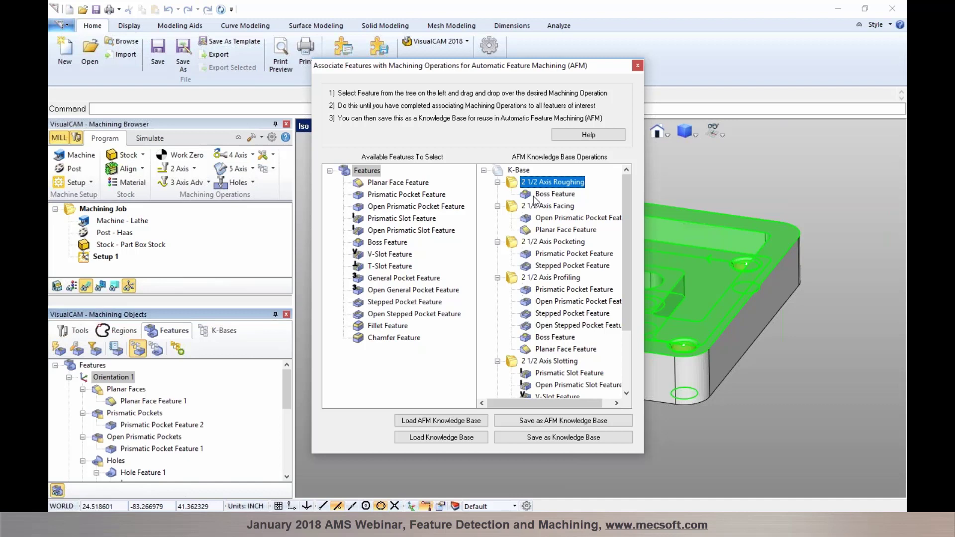
Step: Check which knowledge base operations are associated with the planar face, prismatic pocket, open prismatic pocket, V-slot and T-slot features
{"action": "left_click", "coordinate": [366, 185]}
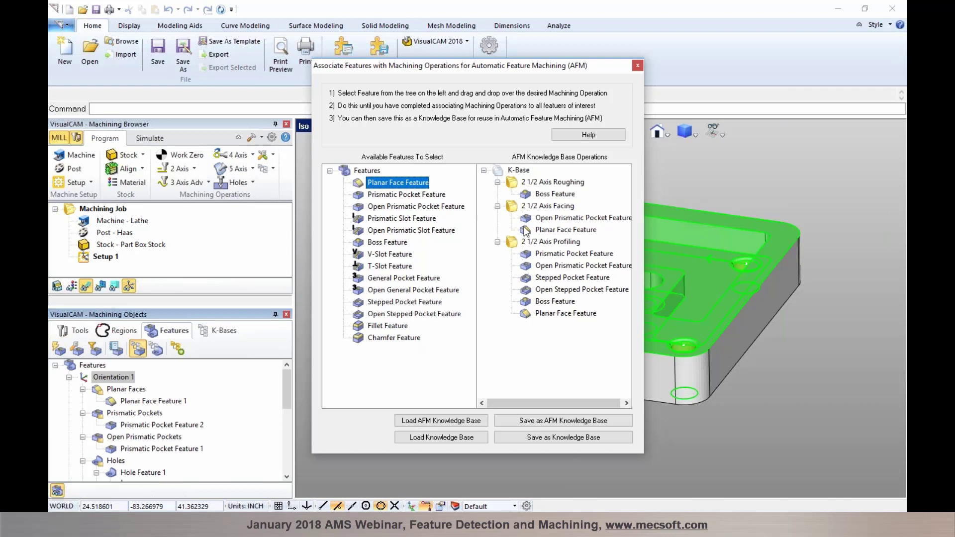
{"action": "left_click", "coordinate": [375, 197]}
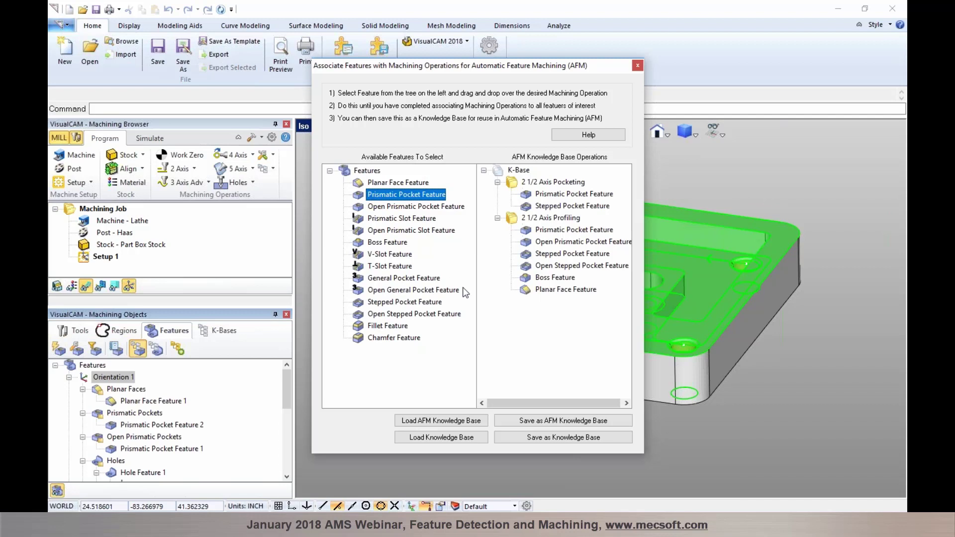
{"action": "left_click", "coordinate": [378, 207]}
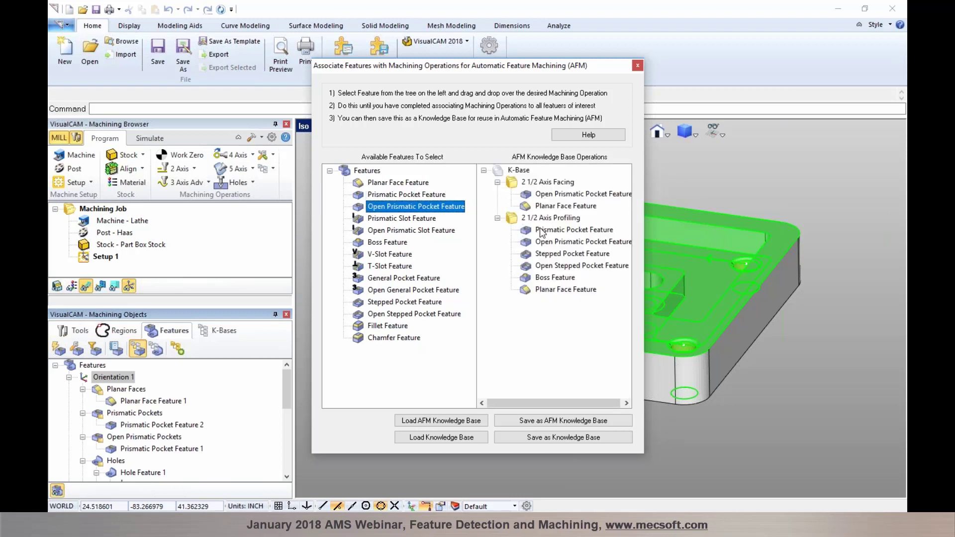
{"action": "left_click", "coordinate": [388, 255]}
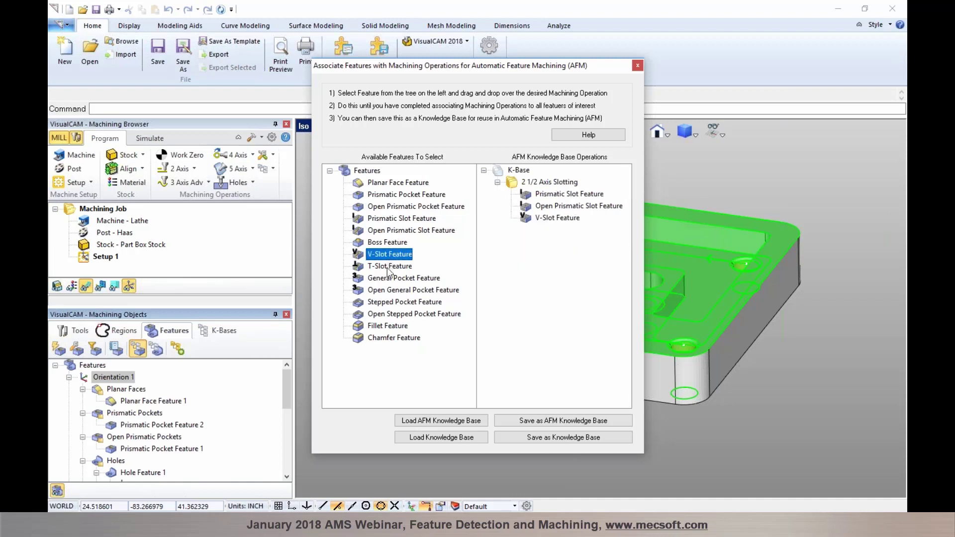
{"action": "left_click", "coordinate": [388, 267]}
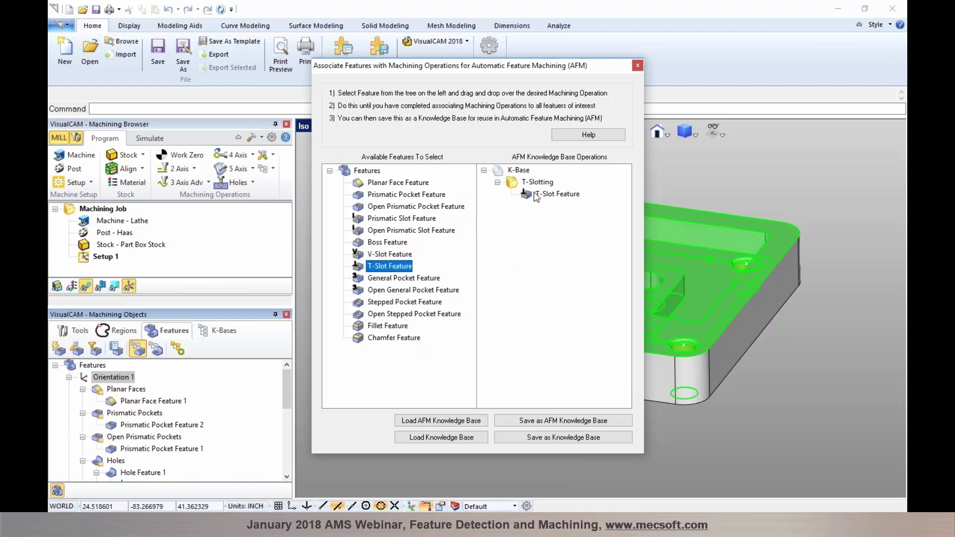
Step: Check the operations associated with the general, open general and stepped pocket and fillet features, list all associations again, and close the dialog
{"action": "left_click", "coordinate": [418, 281]}
{"action": "left_click", "coordinate": [417, 290]}
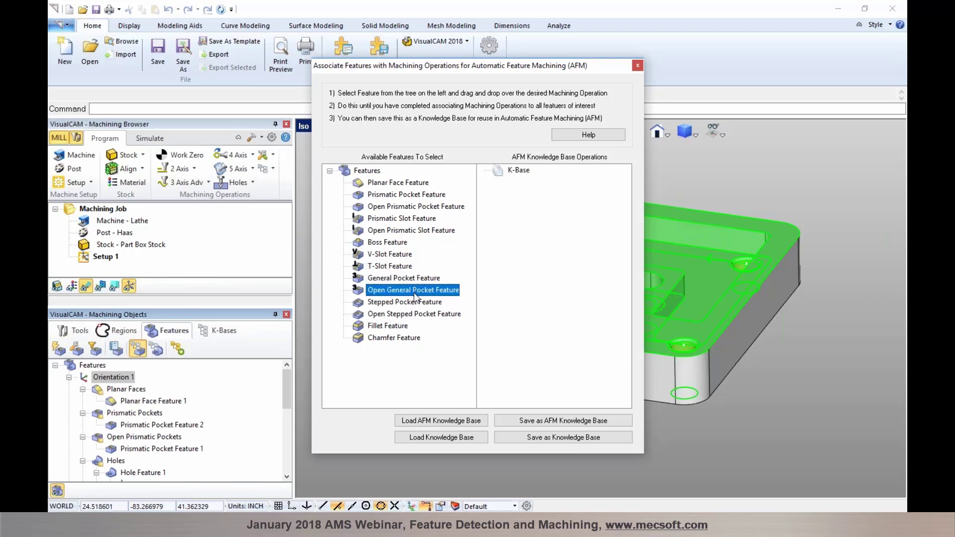
{"action": "left_click", "coordinate": [414, 303]}
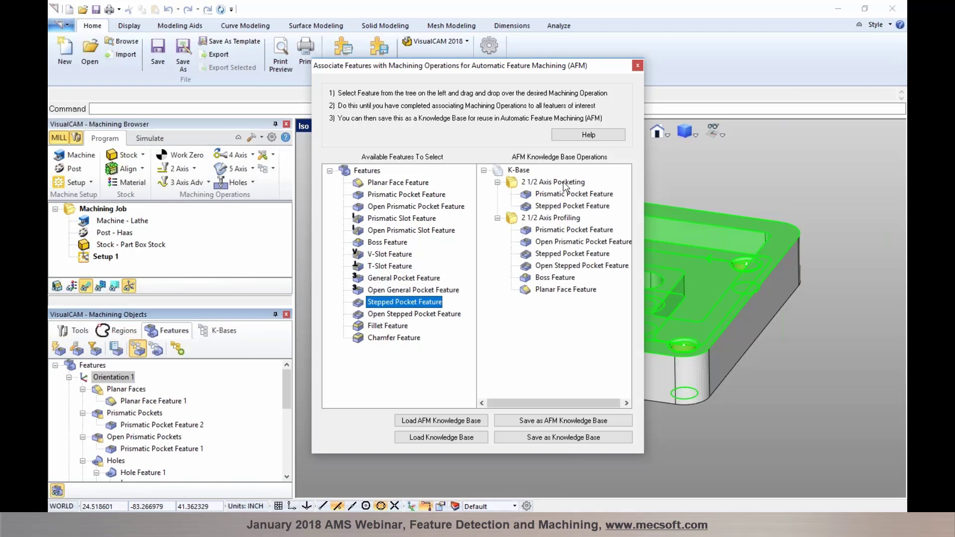
{"action": "left_click", "coordinate": [388, 327]}
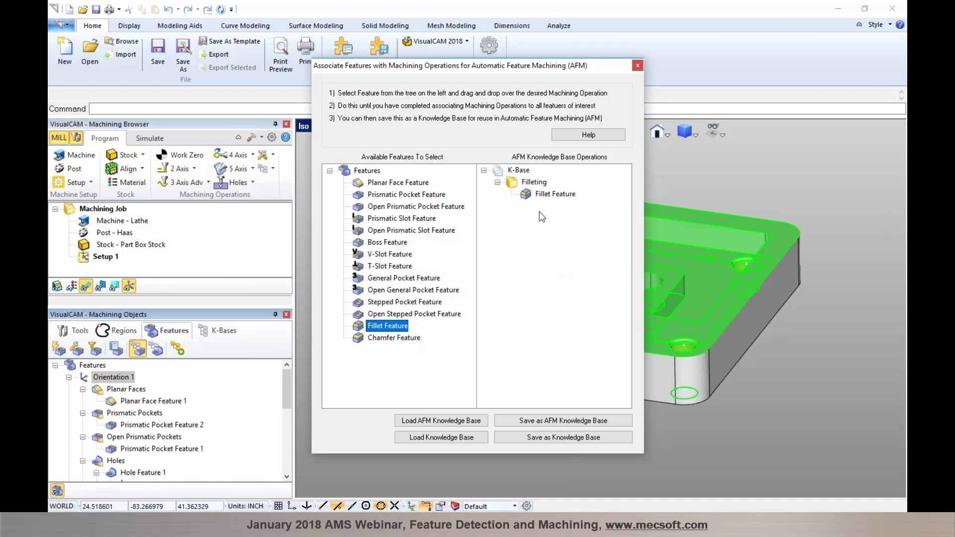
{"action": "left_click", "coordinate": [374, 171]}
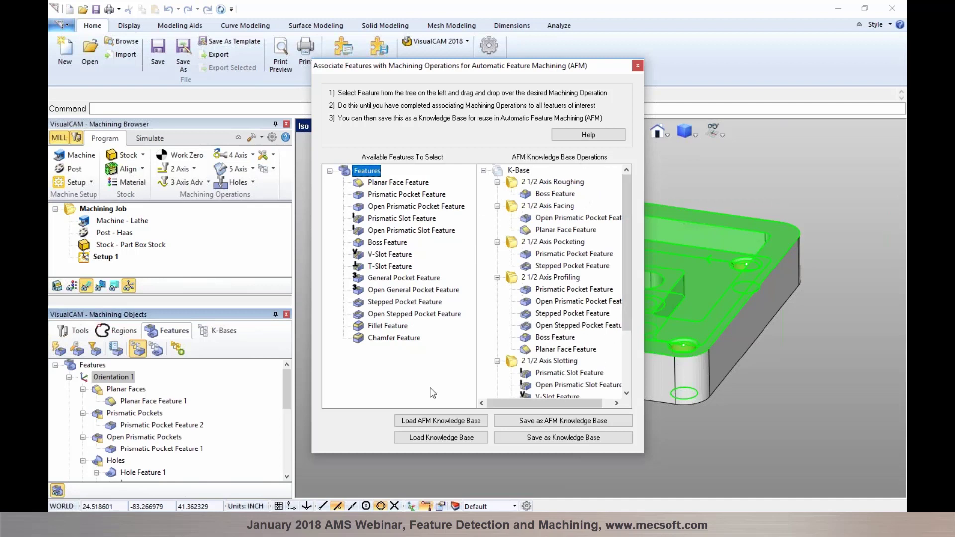
{"action": "left_click", "coordinate": [636, 66]}
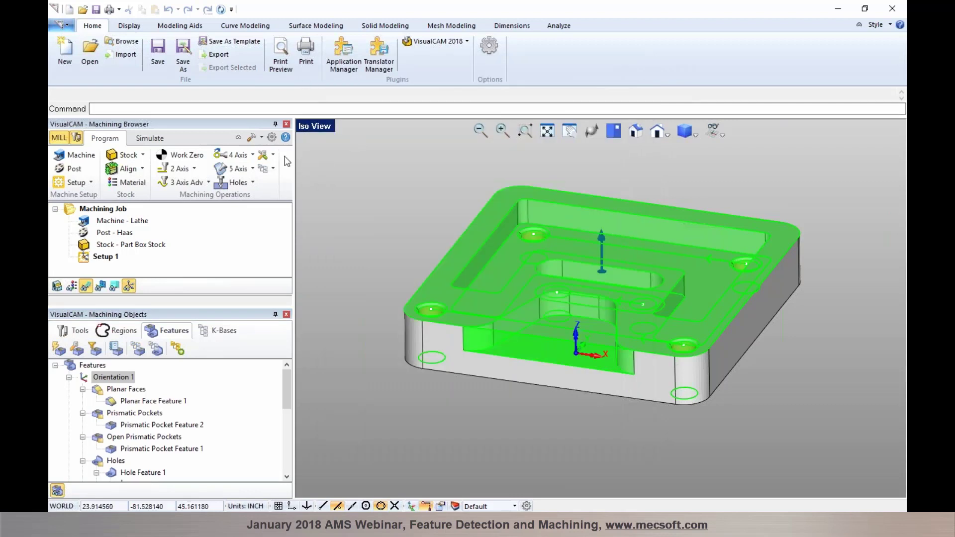
Step: Check which AFM knowledge base file the Features preferences use and browse the available VKB files without choosing another
{"action": "left_click", "coordinate": [271, 138]}
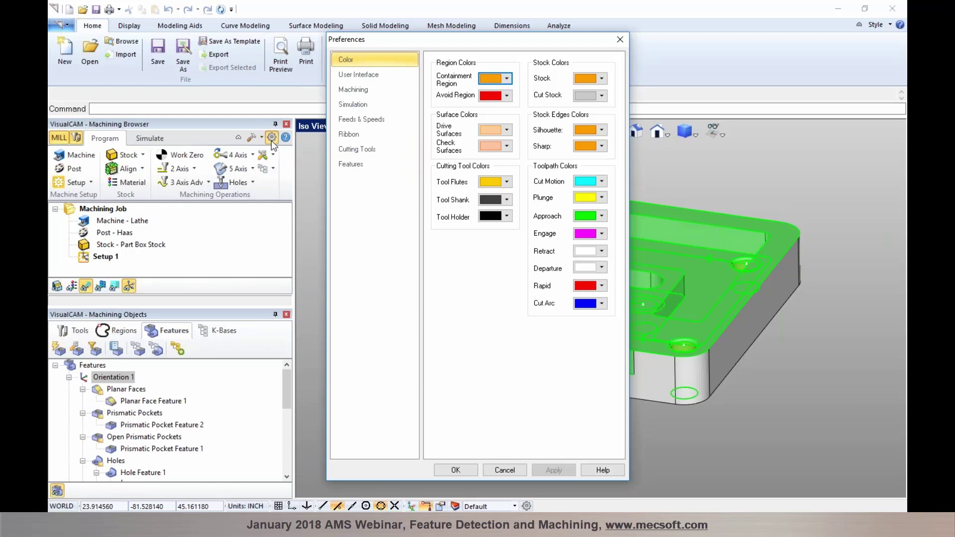
{"action": "left_click", "coordinate": [354, 164]}
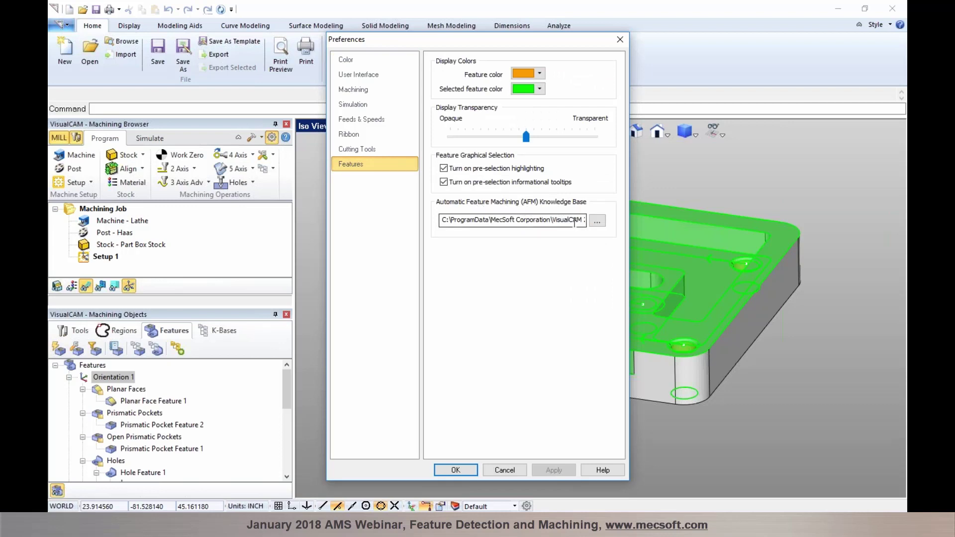
{"action": "left_click", "coordinate": [596, 221]}
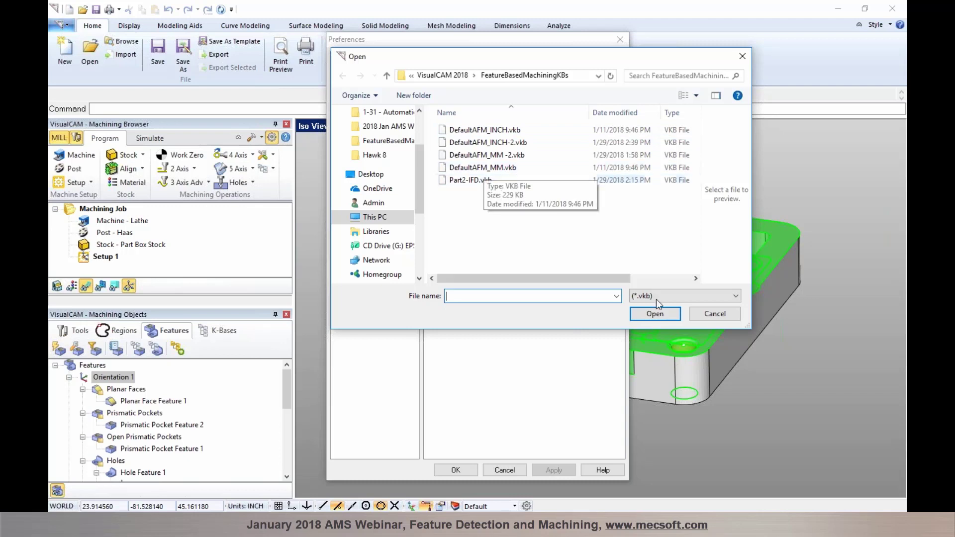
{"action": "left_click", "coordinate": [716, 315]}
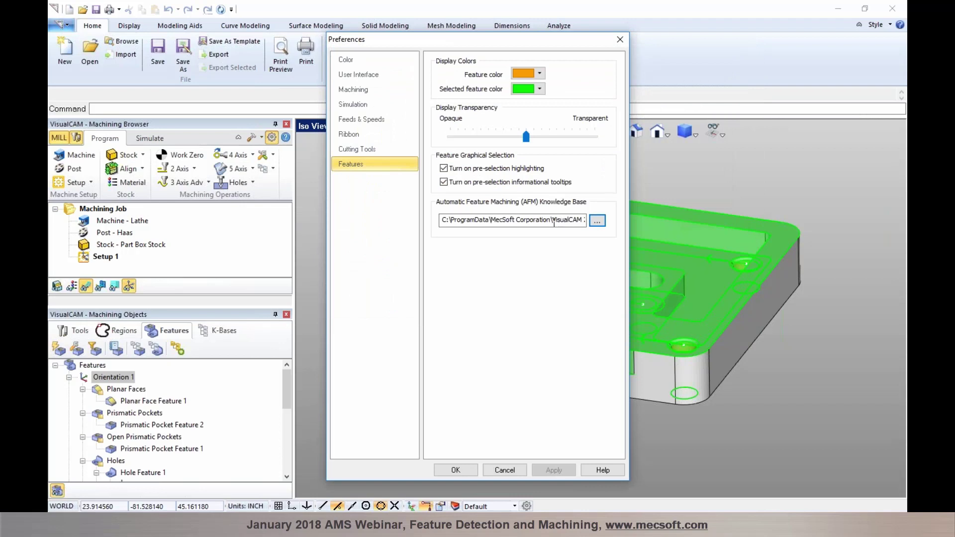
{"action": "left_click", "coordinate": [464, 467]}
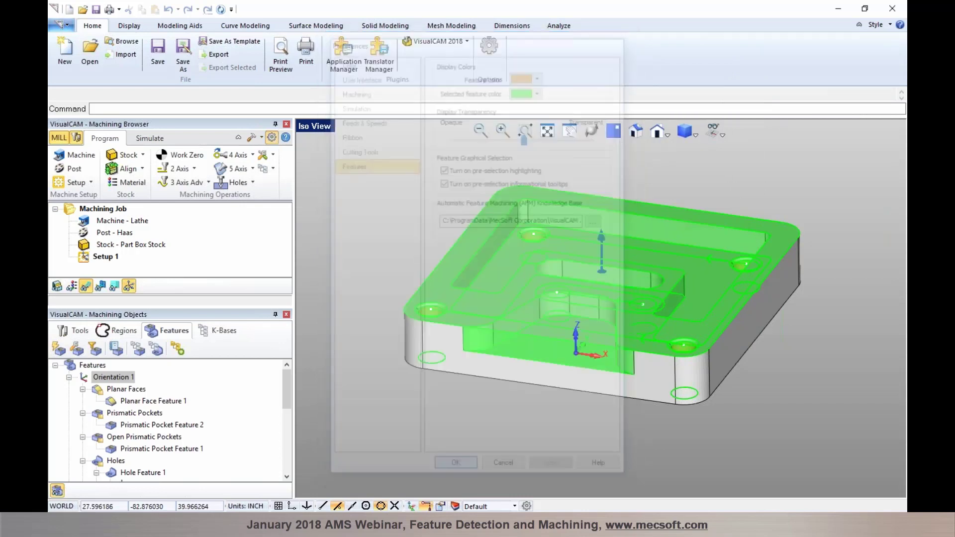
Step: Reload the AFM knowledge base, review its full list of operations down to T-Slotting, and close the association dialog
{"action": "left_click", "coordinate": [141, 352]}
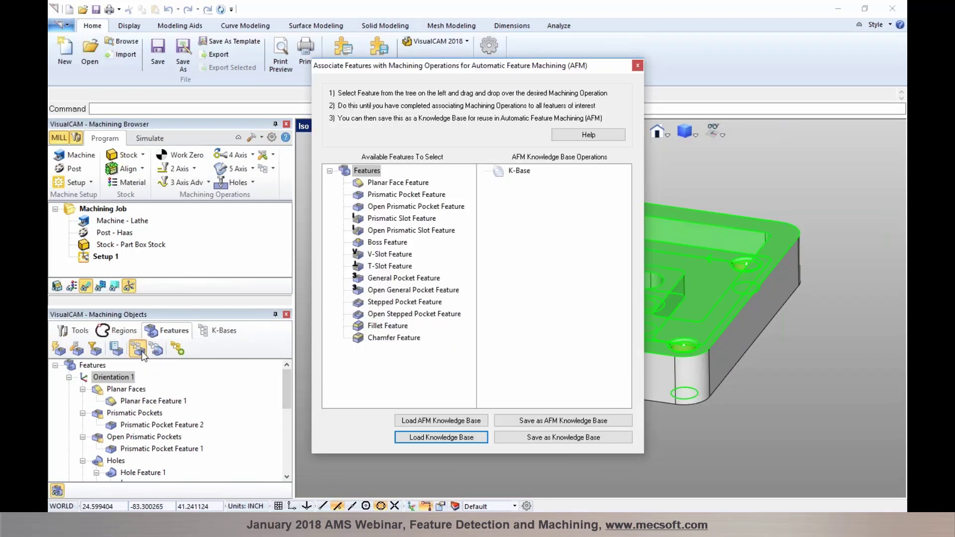
{"action": "left_click", "coordinate": [439, 422]}
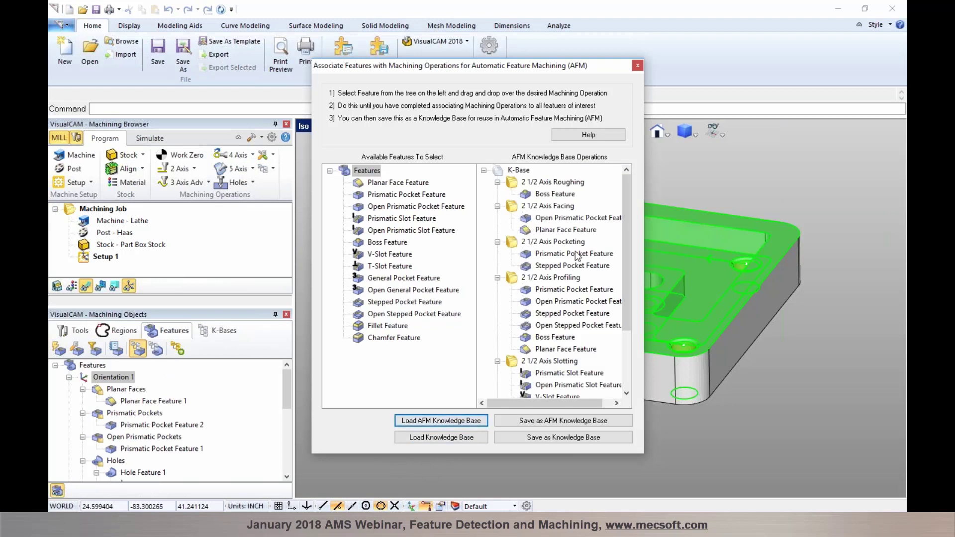
{"action": "left_click_drag", "start_coordinate": [628, 229], "coordinate": [635, 210]}
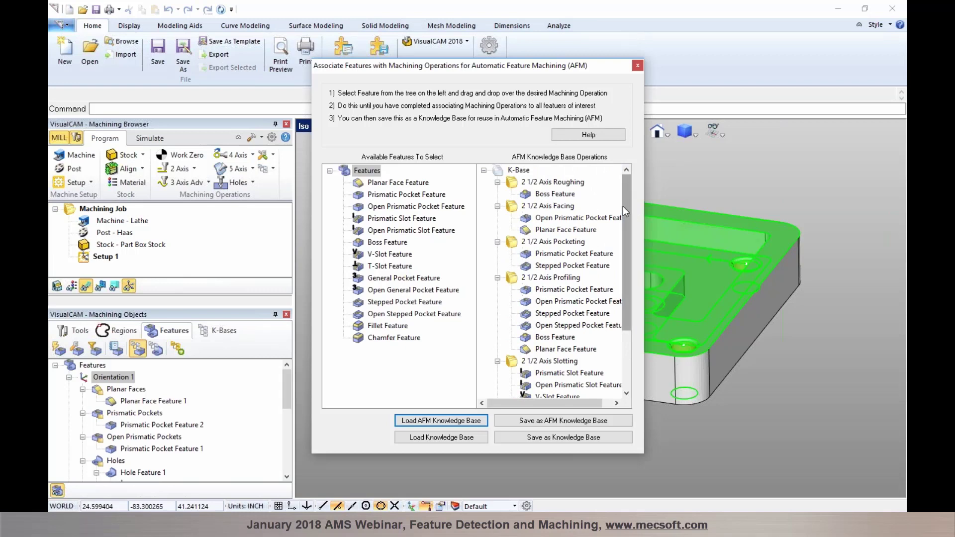
{"action": "left_click_drag", "start_coordinate": [626, 207], "coordinate": [619, 280]}
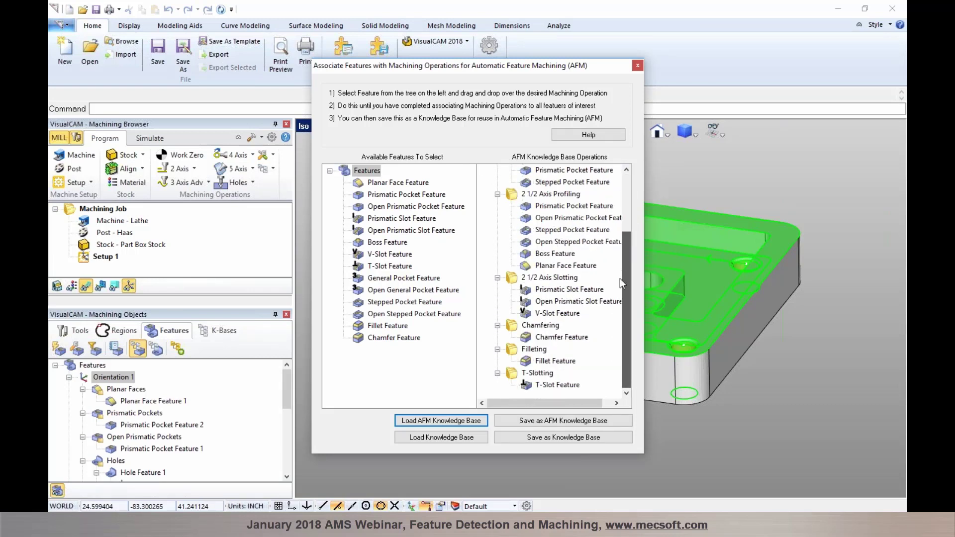
{"action": "left_click", "coordinate": [637, 65]}
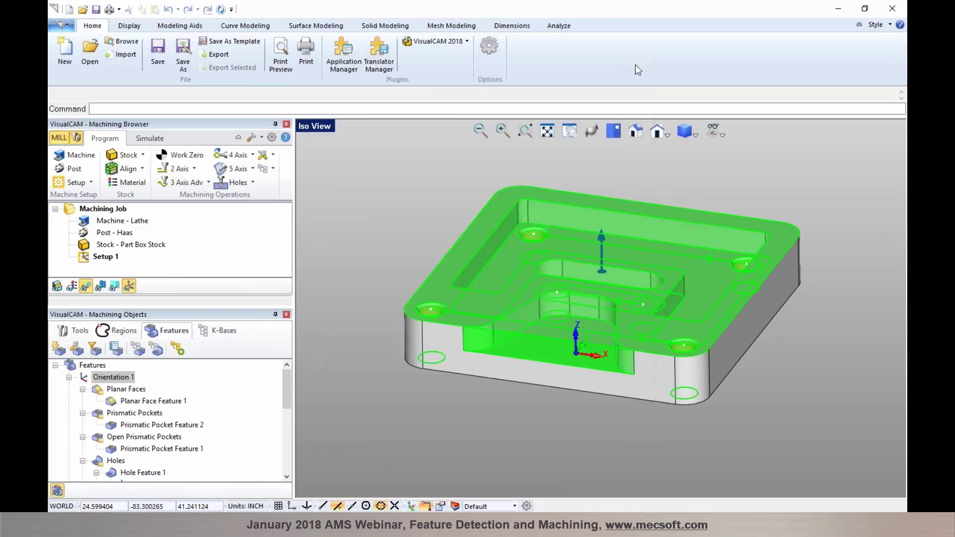
Step: Run Automatic Feature Machining on the detected features and examine the toolpaths of the two 2 1/2 Axis Facing operations
{"action": "left_click", "coordinate": [178, 351]}
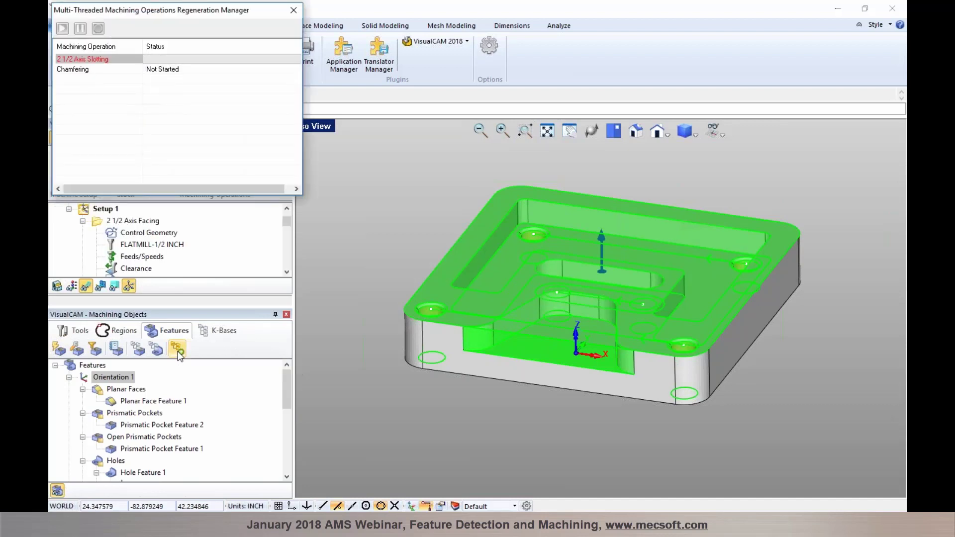
{"action": "left_click", "coordinate": [118, 221]}
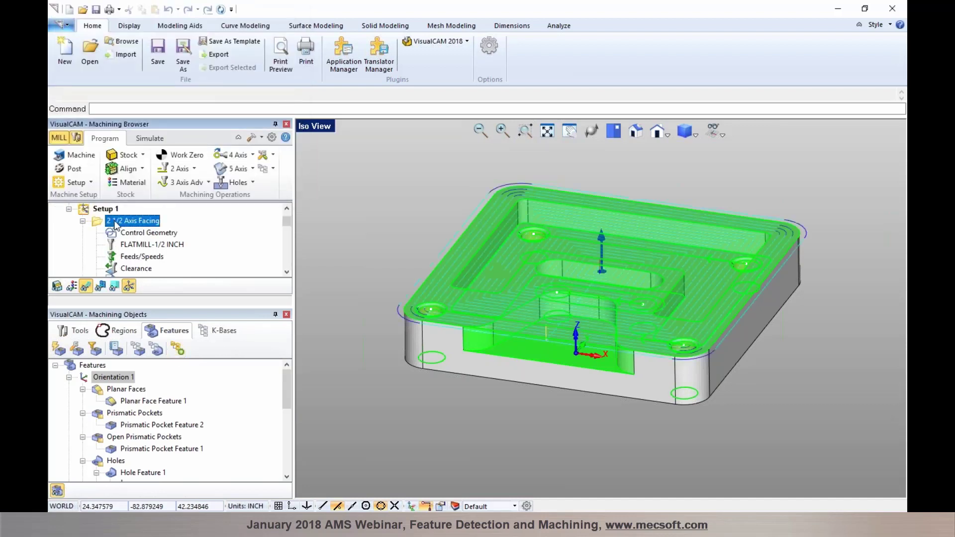
{"action": "left_click", "coordinate": [83, 221]}
{"action": "left_click", "coordinate": [131, 233]}
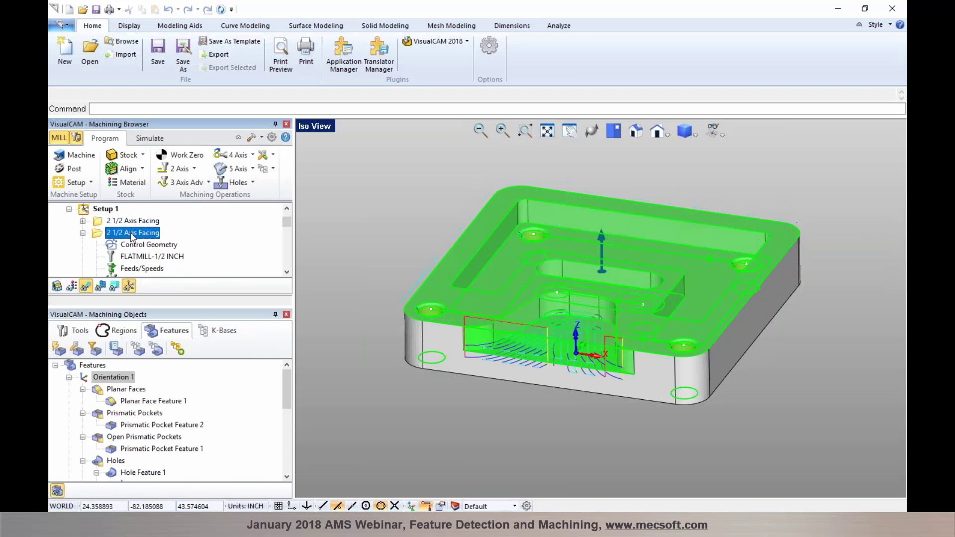
{"action": "left_click", "coordinate": [84, 232]}
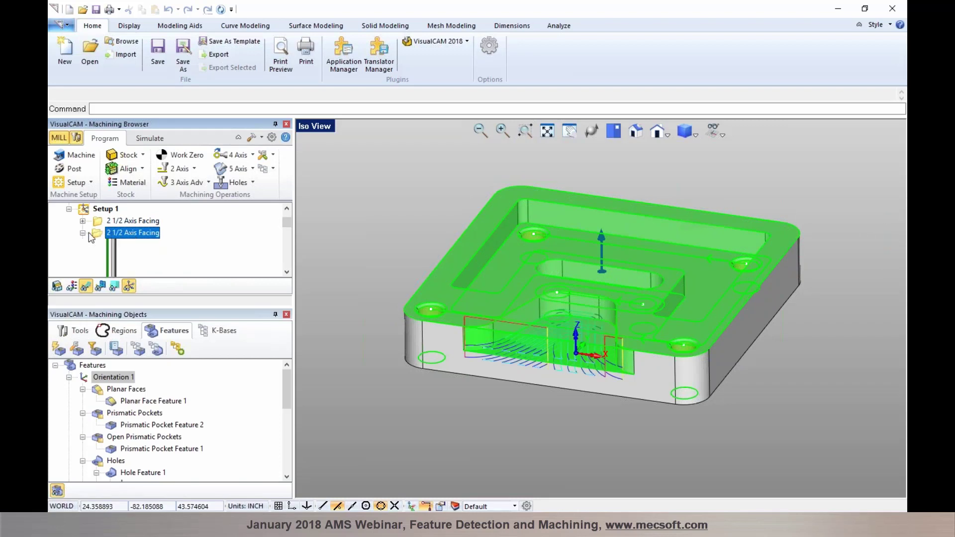
{"action": "left_click", "coordinate": [130, 222]}
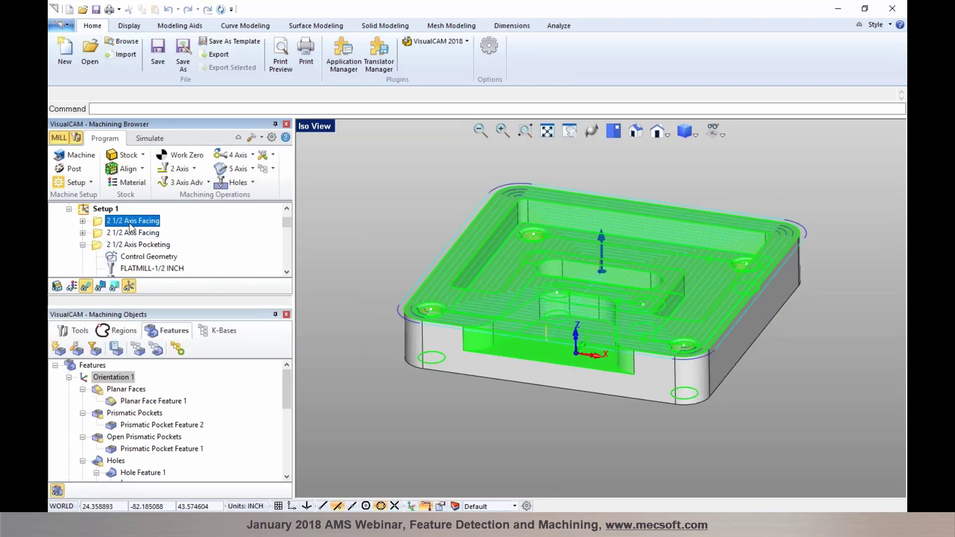
{"action": "left_click", "coordinate": [132, 233]}
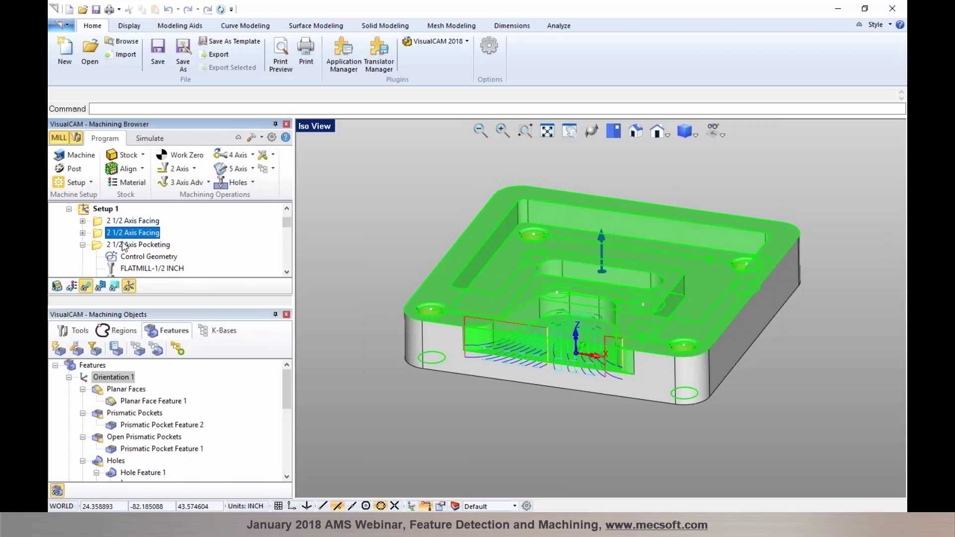
Step: Examine the toolpaths of the 2 1/2 Axis Pocketing and first 2 1/2 Axis Profiling operations, collapsing each one in the machining job
{"action": "left_click", "coordinate": [122, 245]}
{"action": "left_click", "coordinate": [82, 245]}
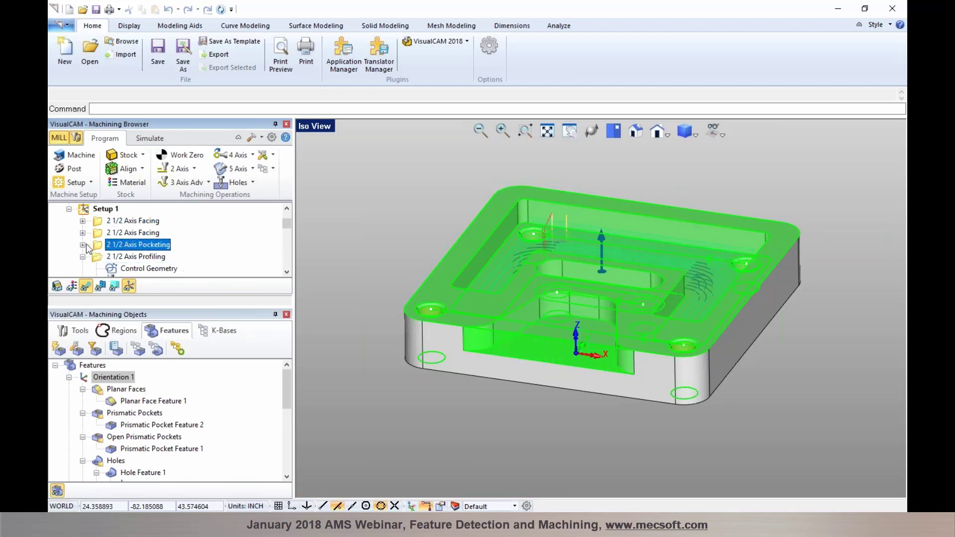
{"action": "left_click", "coordinate": [119, 257]}
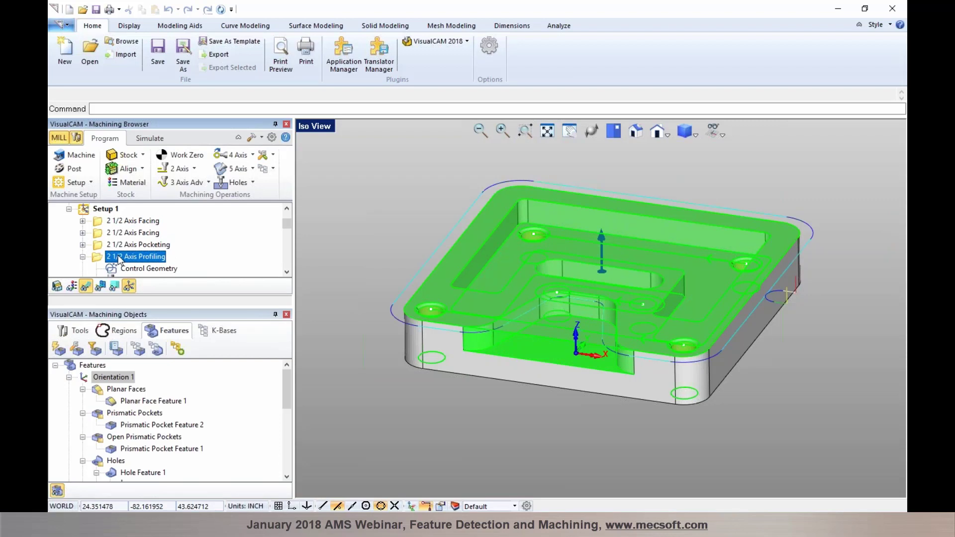
{"action": "left_click", "coordinate": [83, 257]}
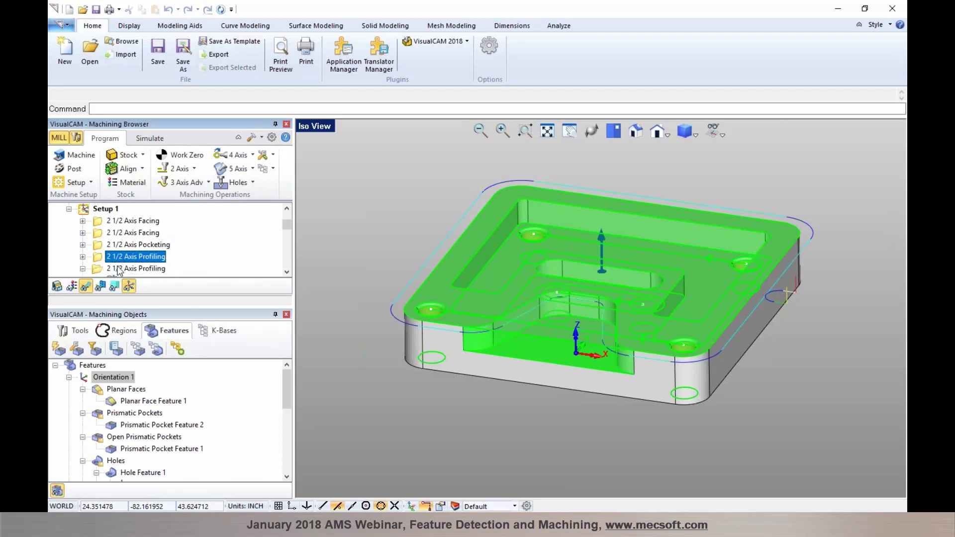
Step: Examine the toolpaths of the second 2 1/2 Axis Profiling operation and the 2 1/2 Axis Slotting operation on the plate
{"action": "left_click", "coordinate": [119, 269]}
{"action": "scroll", "coordinate": [122, 266], "scroll_direction": "down", "scroll_amount": 1}
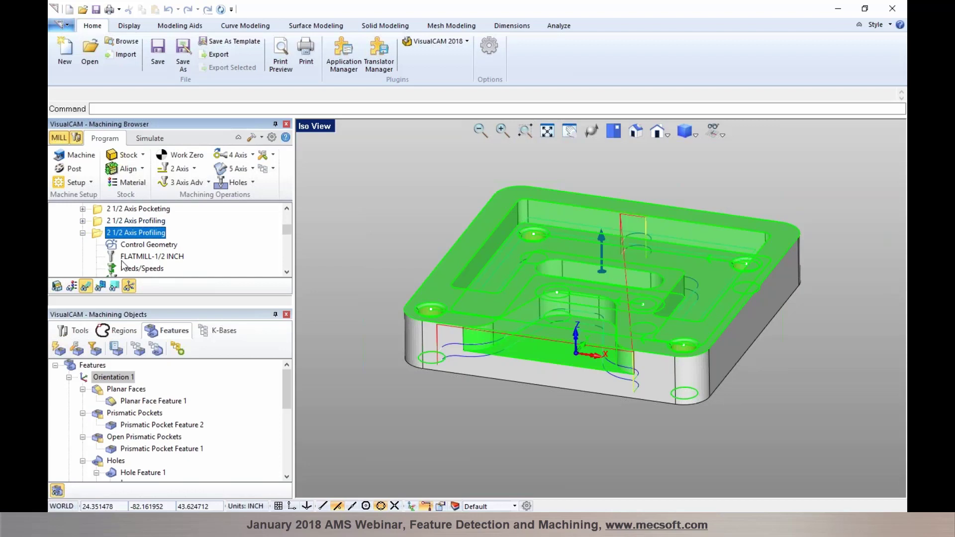
{"action": "left_click", "coordinate": [83, 233]}
{"action": "left_click", "coordinate": [116, 247]}
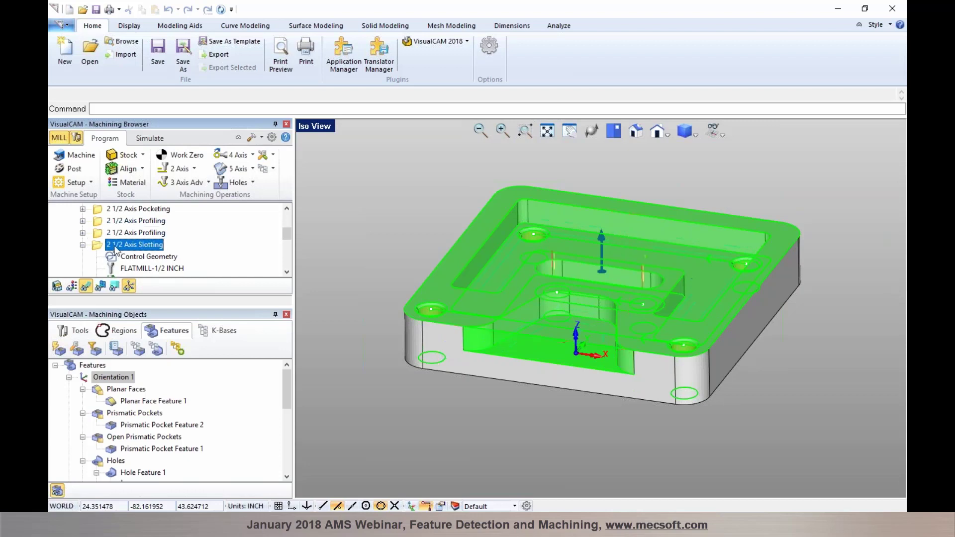
{"action": "right_click_drag", "start_coordinate": [494, 228], "coordinate": [581, 248]}
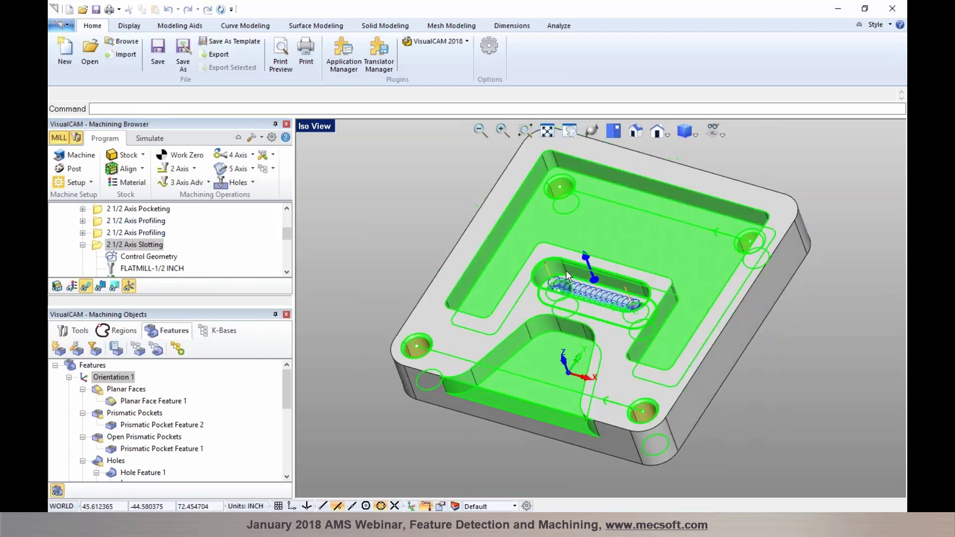
Step: Collapse the 2 1/2 Axis Slotting operation and examine the Chamfering toolpath over the four corner holes
{"action": "left_click", "coordinate": [83, 245]}
{"action": "left_click", "coordinate": [88, 257]}
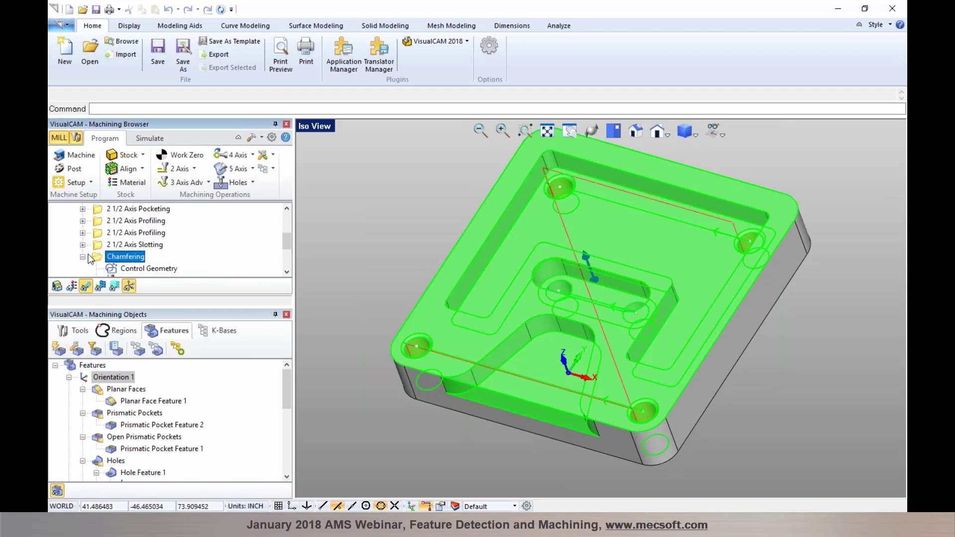
{"action": "left_click", "coordinate": [83, 256]}
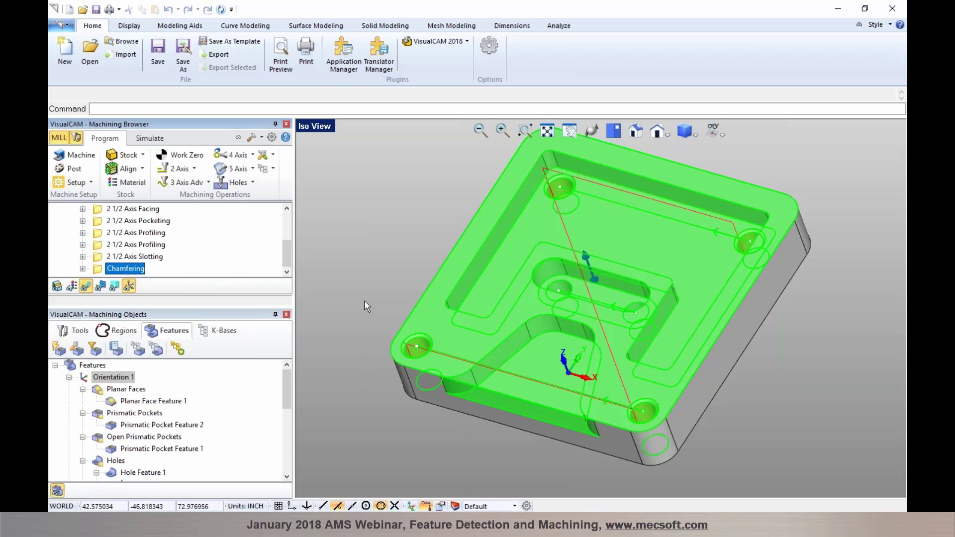
{"action": "left_click", "coordinate": [364, 299]}
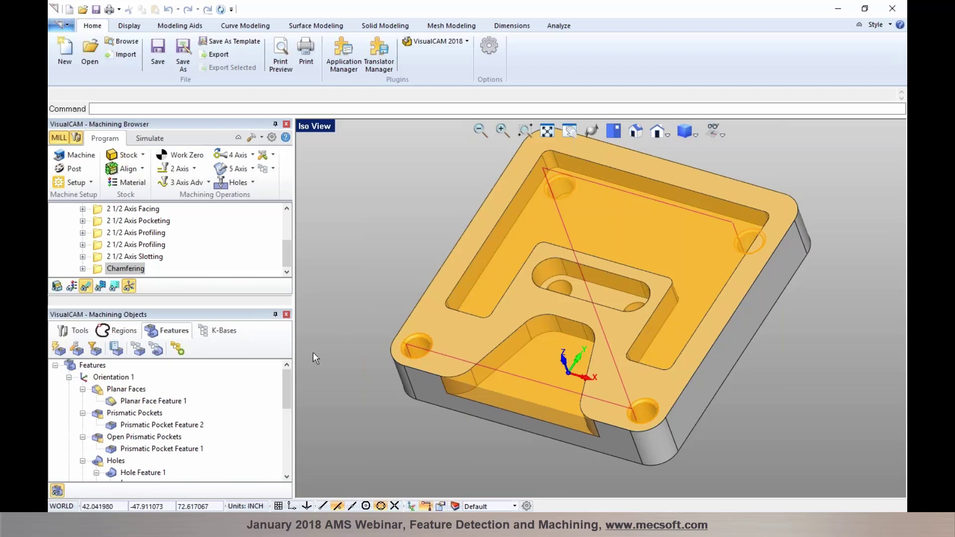
{"action": "right_click_drag", "start_coordinate": [589, 446], "coordinate": [487, 380]}
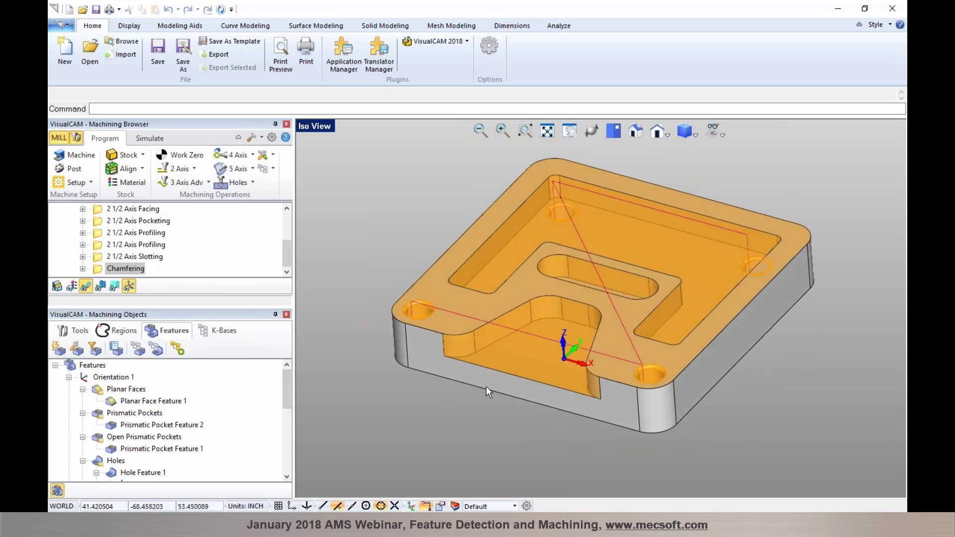
Step: Assign a Standard Drill operation to Hole Feature 1 and save it in the AFM knowledge base
{"action": "scroll", "coordinate": [152, 400], "scroll_direction": "down", "scroll_amount": 1}
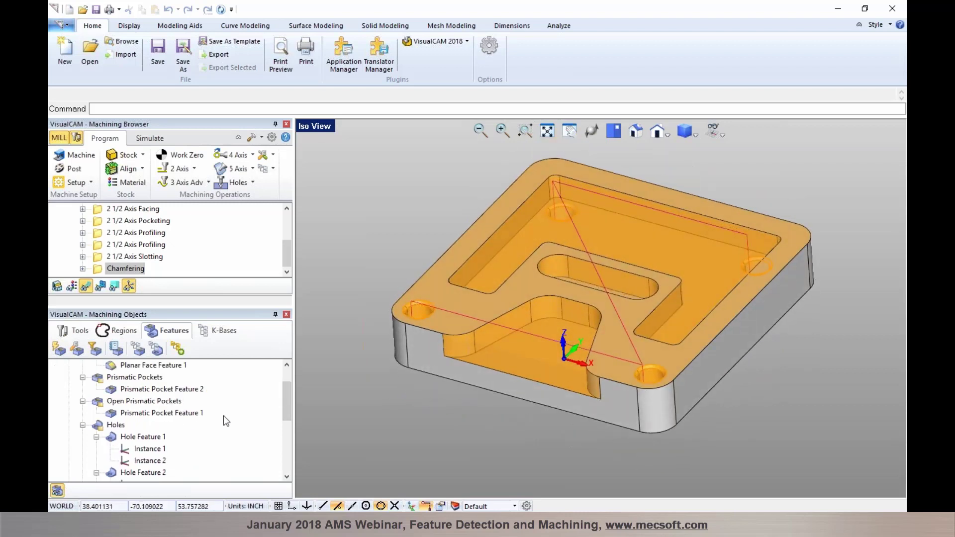
{"action": "left_click", "coordinate": [112, 437]}
{"action": "double_click", "coordinate": [112, 437]}
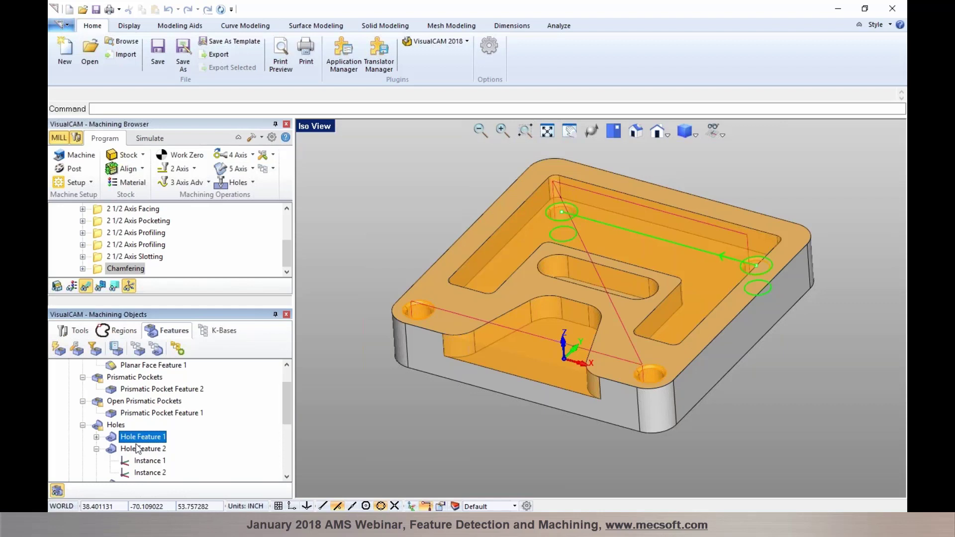
{"action": "left_click", "coordinate": [157, 352]}
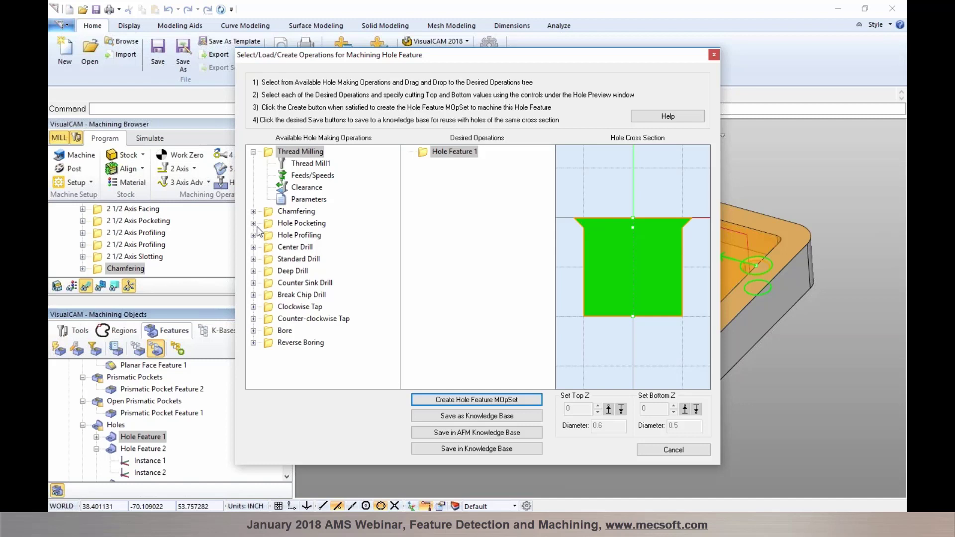
{"action": "left_click", "coordinate": [294, 259]}
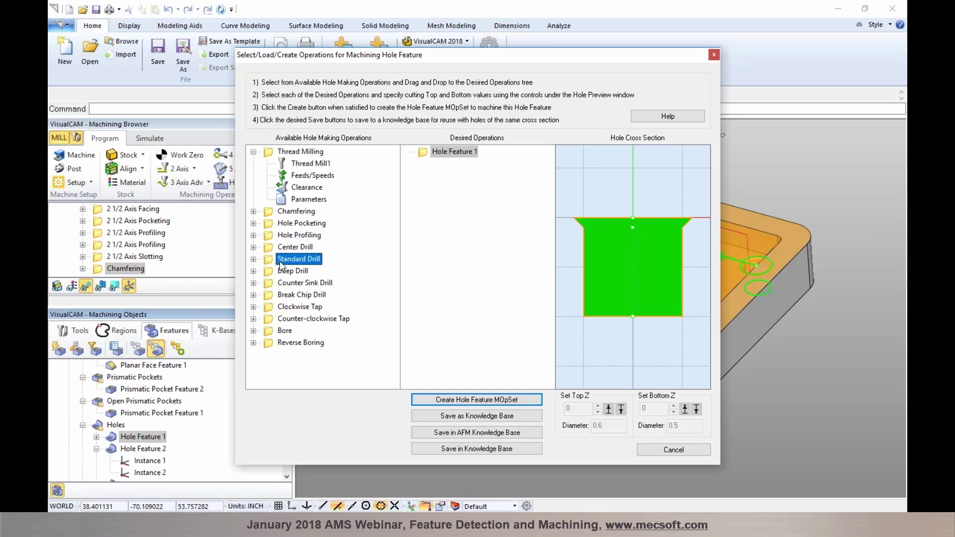
{"action": "left_click_drag", "start_coordinate": [280, 262], "coordinate": [468, 189]}
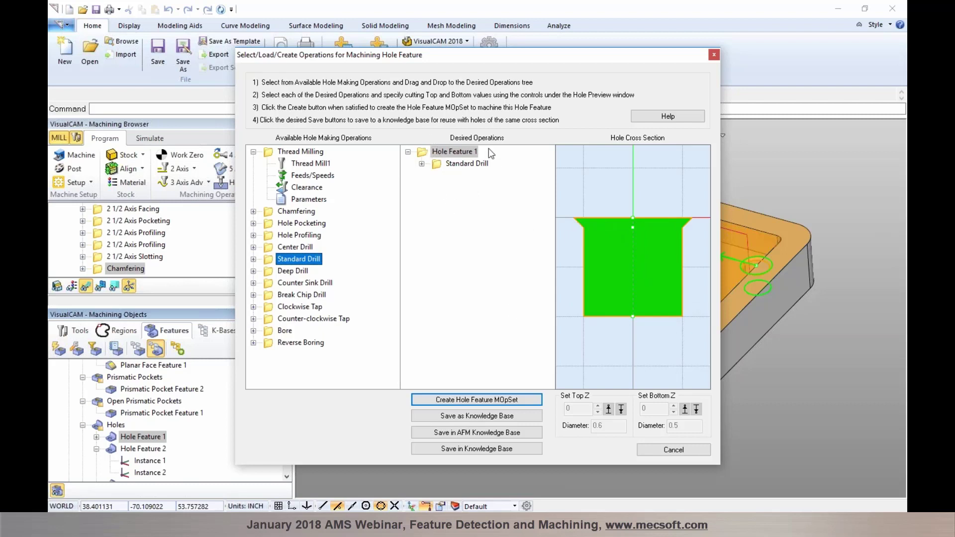
{"action": "left_click", "coordinate": [453, 433]}
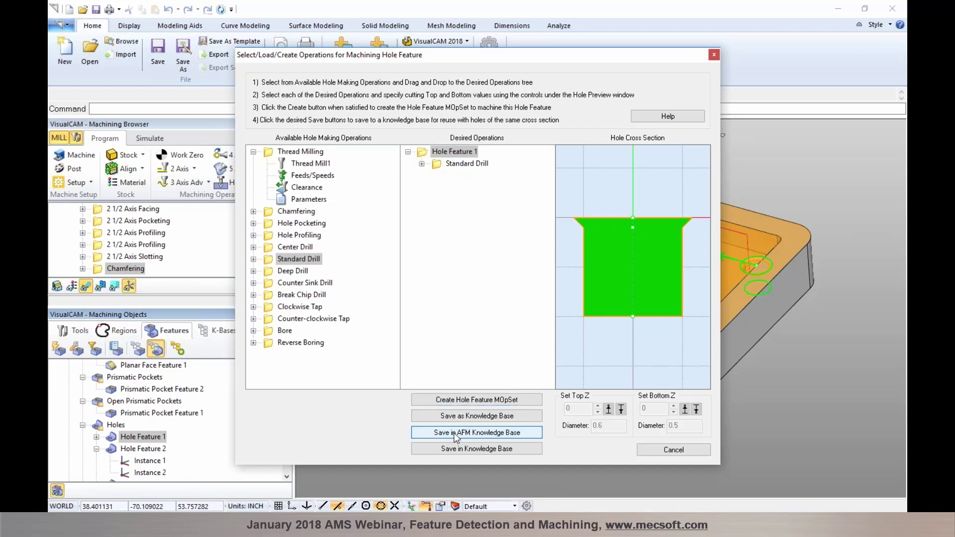
{"action": "left_click", "coordinate": [647, 450]}
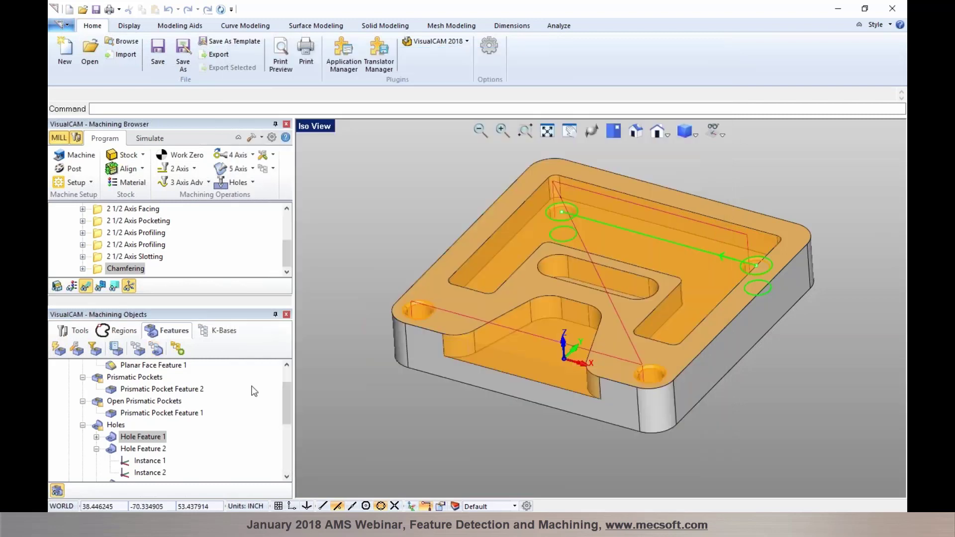
Step: Load the AFM knowledge base, check its operations list for the Hole Feature 1 entry, and close the association dialog
{"action": "left_click", "coordinate": [139, 350]}
{"action": "left_click", "coordinate": [408, 422]}
{"action": "left_click_drag", "start_coordinate": [628, 287], "coordinate": [628, 359]}
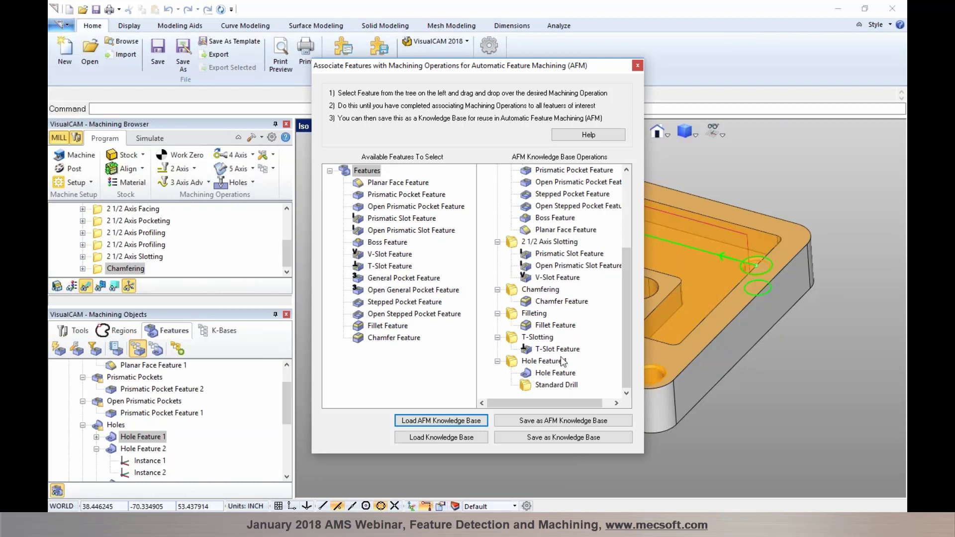
{"action": "left_click", "coordinate": [637, 66]}
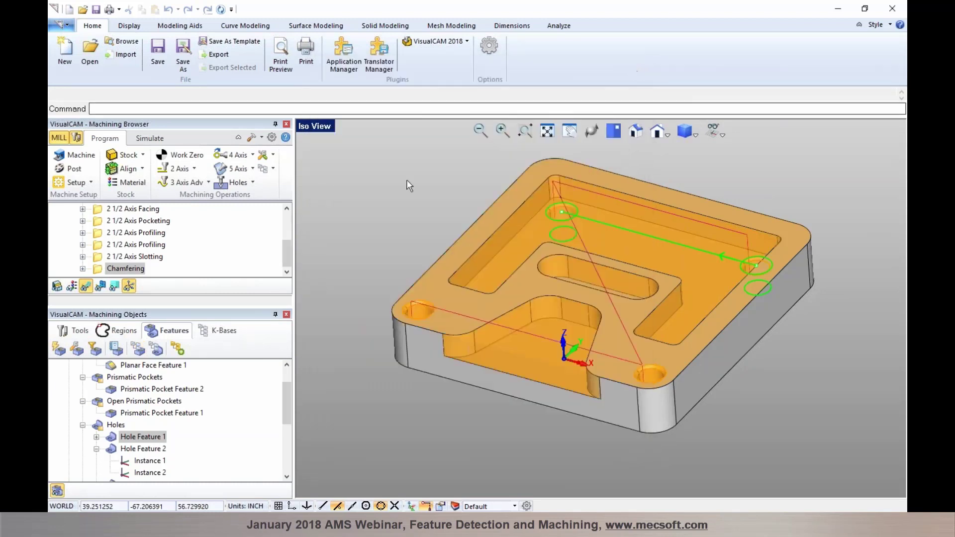
Step: Assign a Standard Drill operation to Hole Feature 2 and save it in the AFM knowledge base
{"action": "left_click", "coordinate": [151, 449]}
{"action": "left_click", "coordinate": [96, 448]}
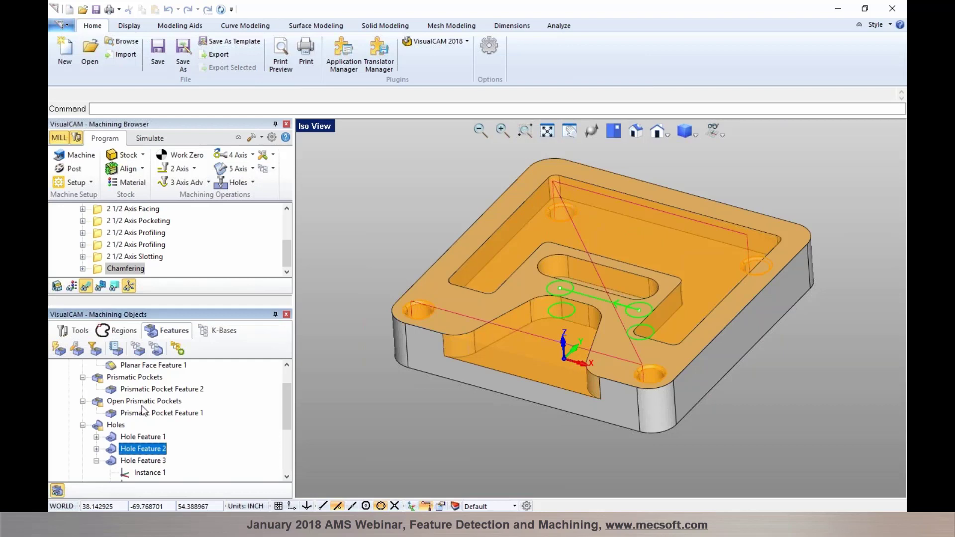
{"action": "left_click", "coordinate": [157, 351]}
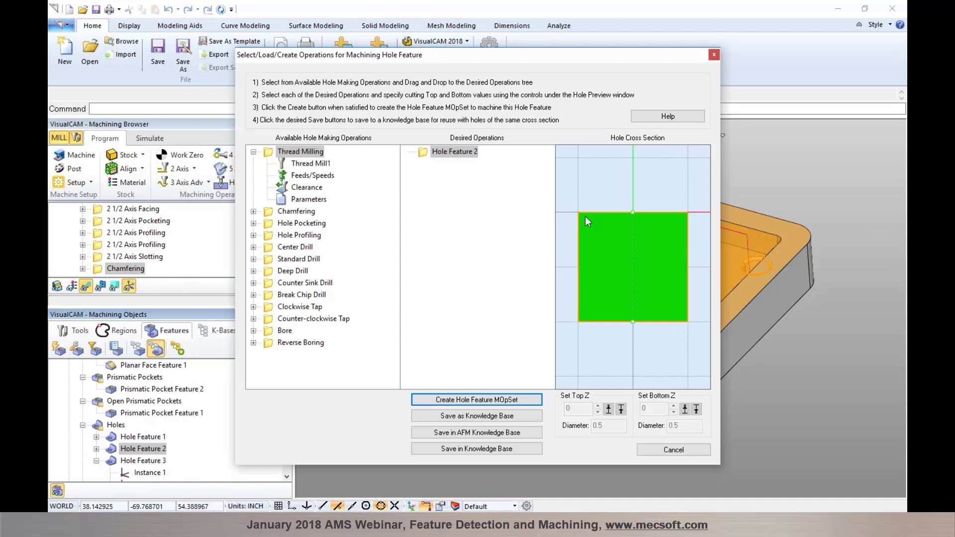
{"action": "left_click", "coordinate": [273, 261]}
{"action": "left_click_drag", "start_coordinate": [271, 262], "coordinate": [455, 177]}
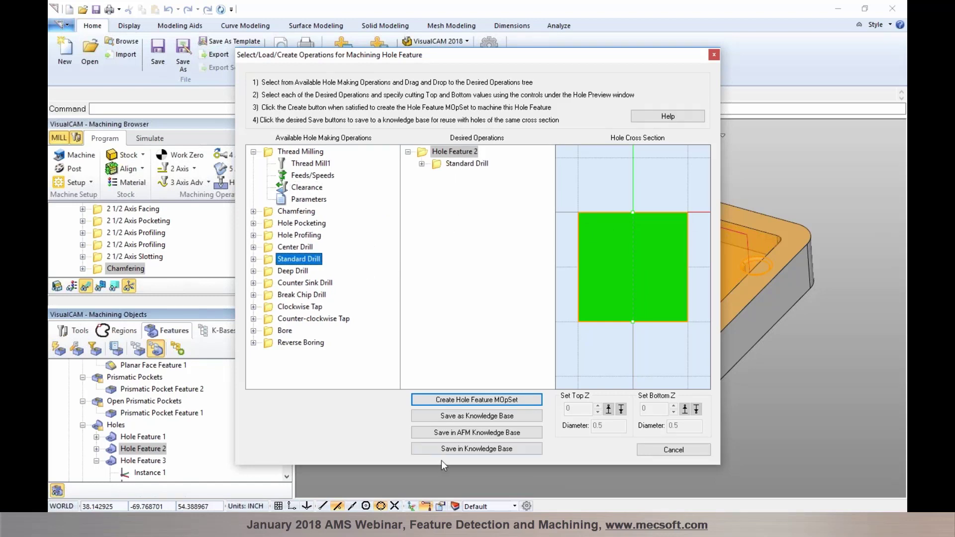
{"action": "left_click", "coordinate": [453, 431]}
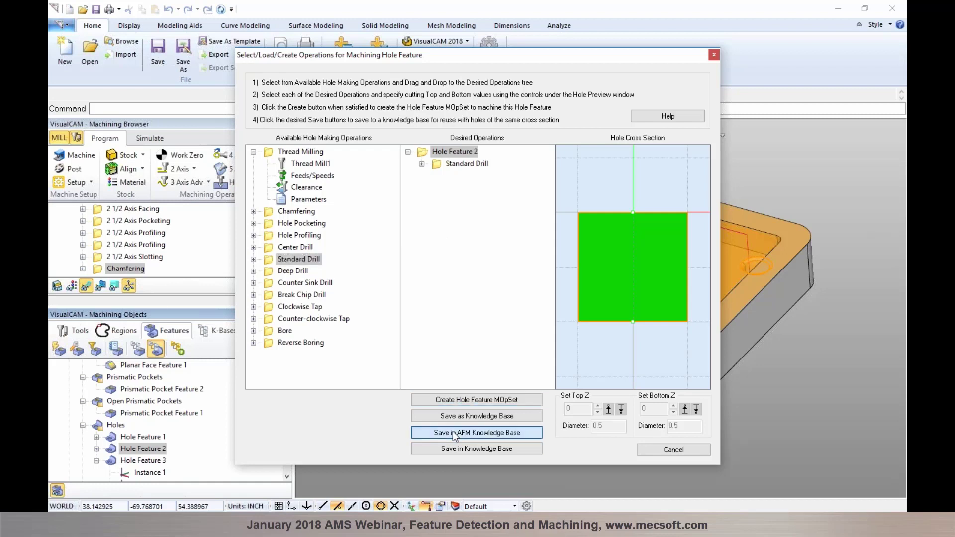
{"action": "left_click", "coordinate": [714, 56]}
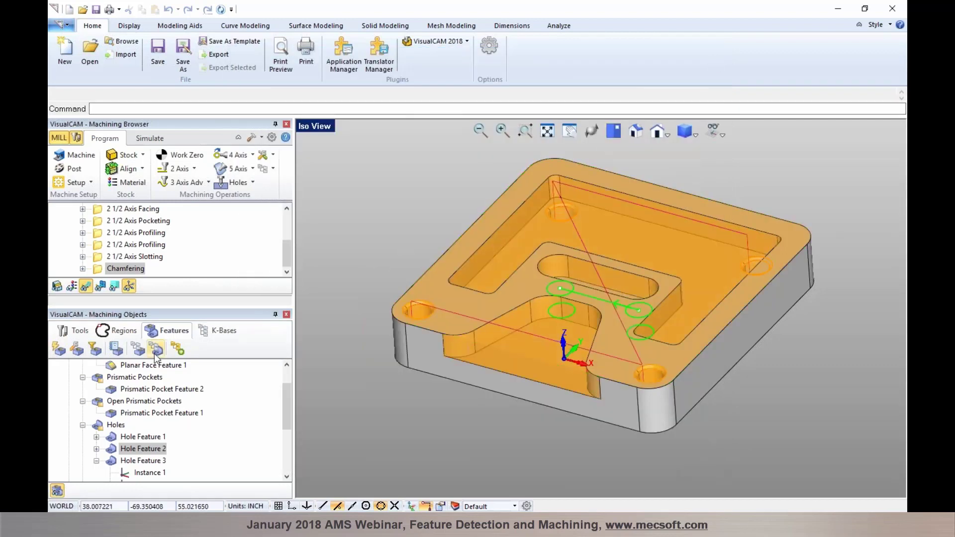
Step: Reload the AFM knowledge base, check that Hole Feature 2 is listed with its drill operation, and close the dialog
{"action": "left_click", "coordinate": [139, 350]}
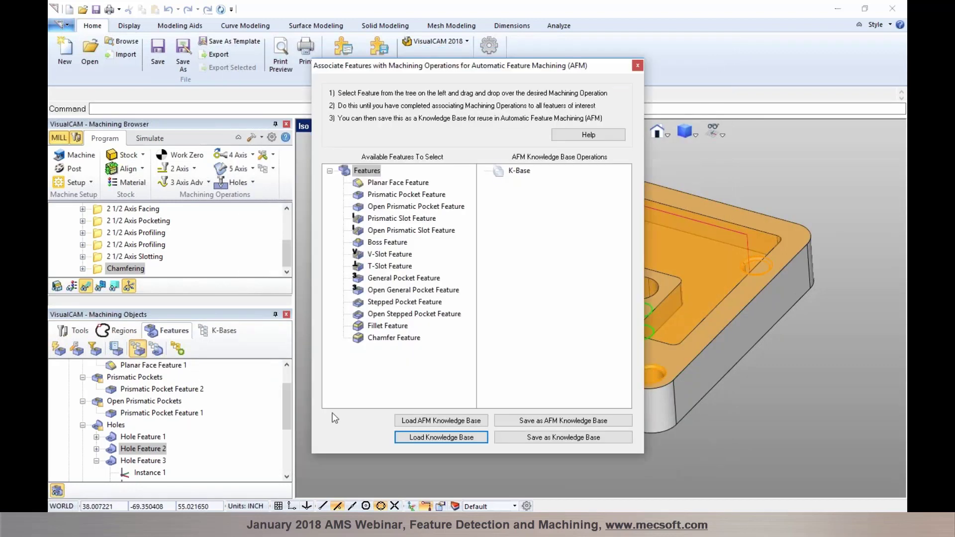
{"action": "left_click", "coordinate": [423, 420]}
{"action": "left_click_drag", "start_coordinate": [622, 256], "coordinate": [620, 357]}
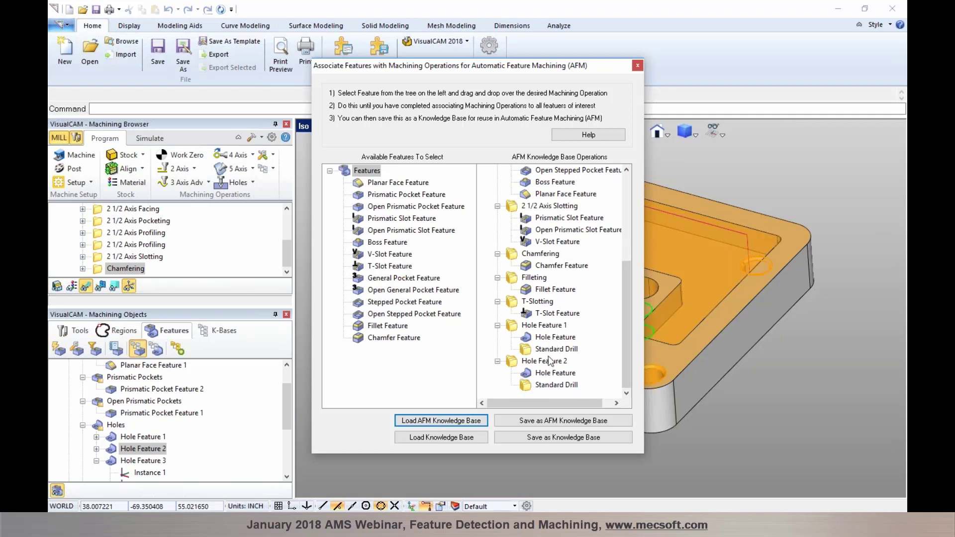
{"action": "left_click", "coordinate": [638, 66]}
Step: Delete Setup 1 from the machining job and rerun Automatic Feature Machining on the Orientation 1 features
{"action": "scroll", "coordinate": [131, 229], "scroll_direction": "up", "scroll_amount": 2}
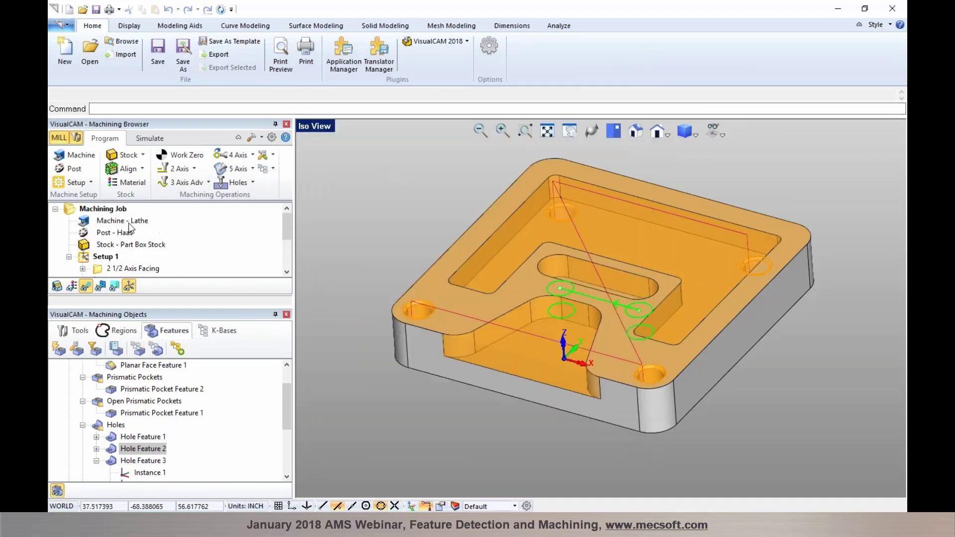
{"action": "left_click", "coordinate": [105, 256]}
{"action": "key", "text": "Delete"}
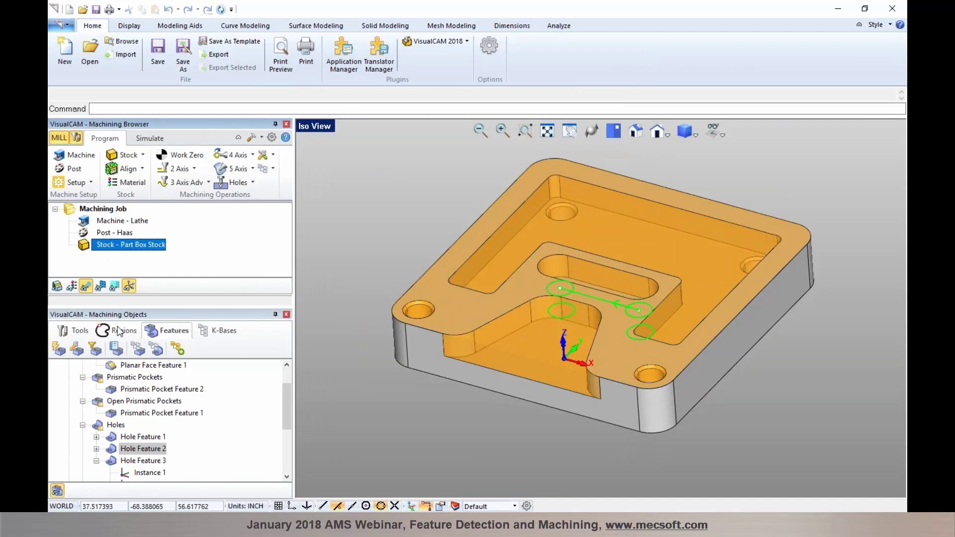
{"action": "scroll", "coordinate": [109, 375], "scroll_direction": "up", "scroll_amount": 1}
{"action": "left_click", "coordinate": [108, 378]}
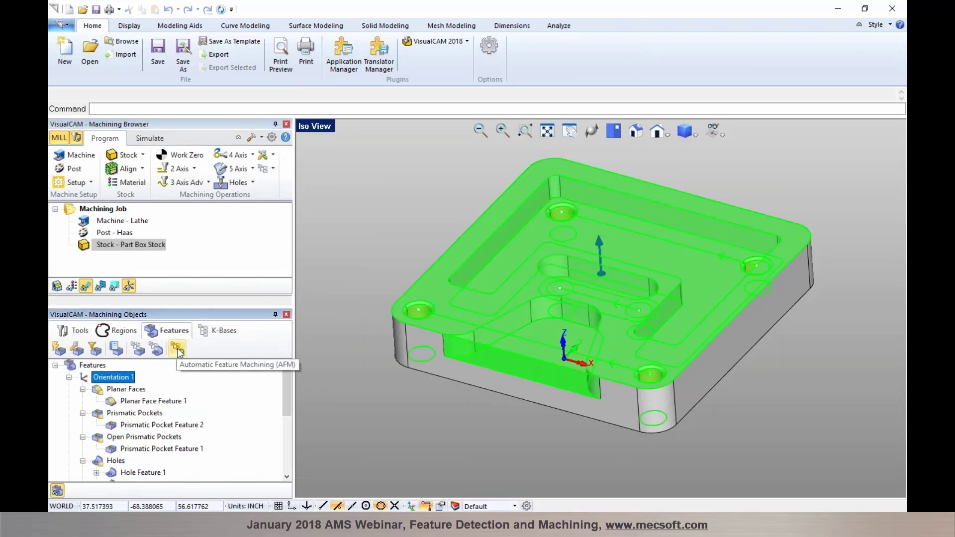
{"action": "left_click", "coordinate": [178, 352]}
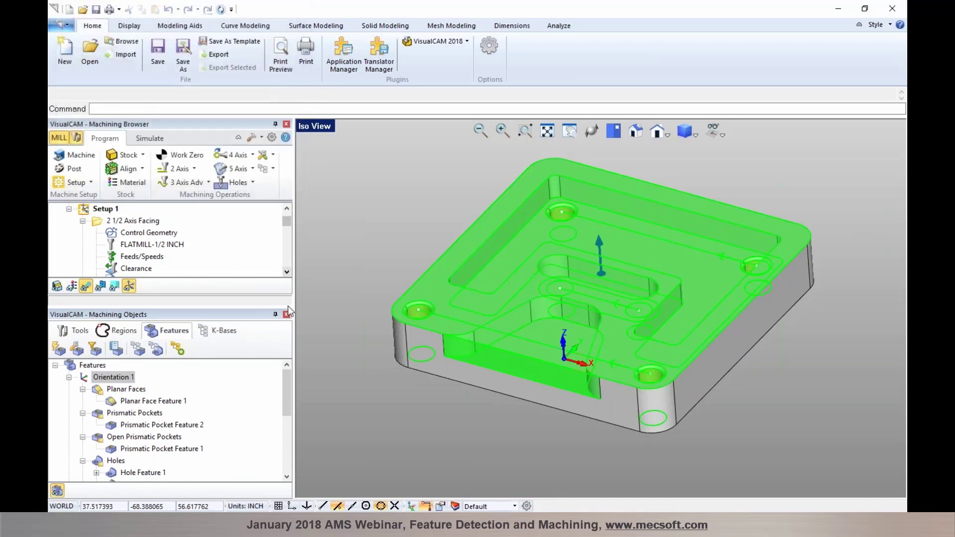
Step: Hide the Machining Objects browser, enlarge the operations list, and examine the Standard Drill toolpath of Hole Feature 1
{"action": "left_click", "coordinate": [286, 315]}
{"action": "left_click_drag", "start_coordinate": [284, 300], "coordinate": [267, 452]}
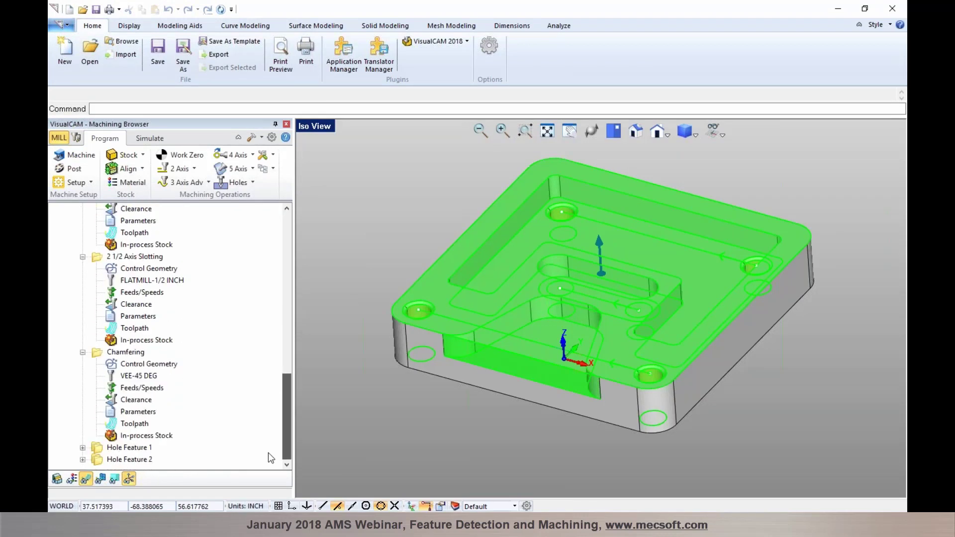
{"action": "left_click", "coordinate": [130, 448]}
{"action": "left_click", "coordinate": [82, 447]}
{"action": "scroll", "coordinate": [92, 426], "scroll_direction": "down", "scroll_amount": 1}
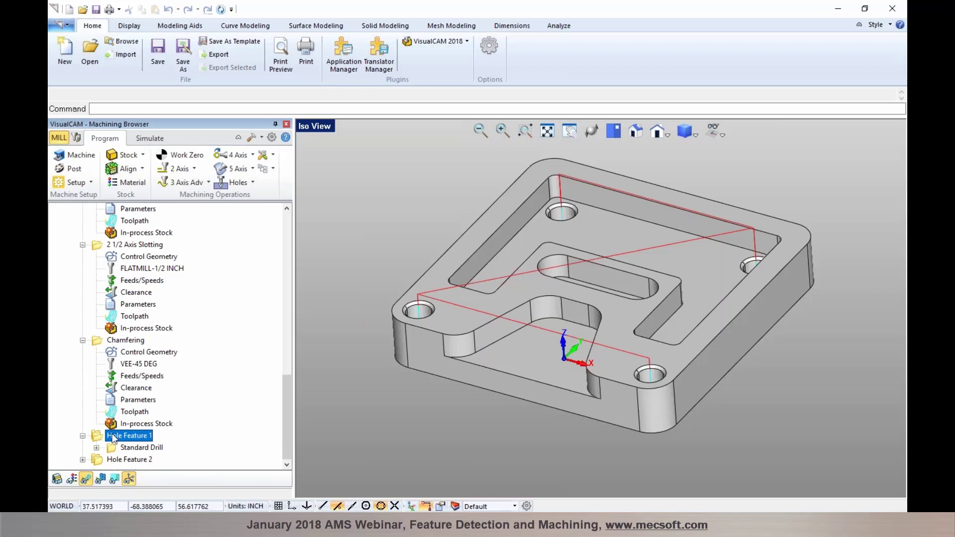
{"action": "left_click", "coordinate": [125, 447]}
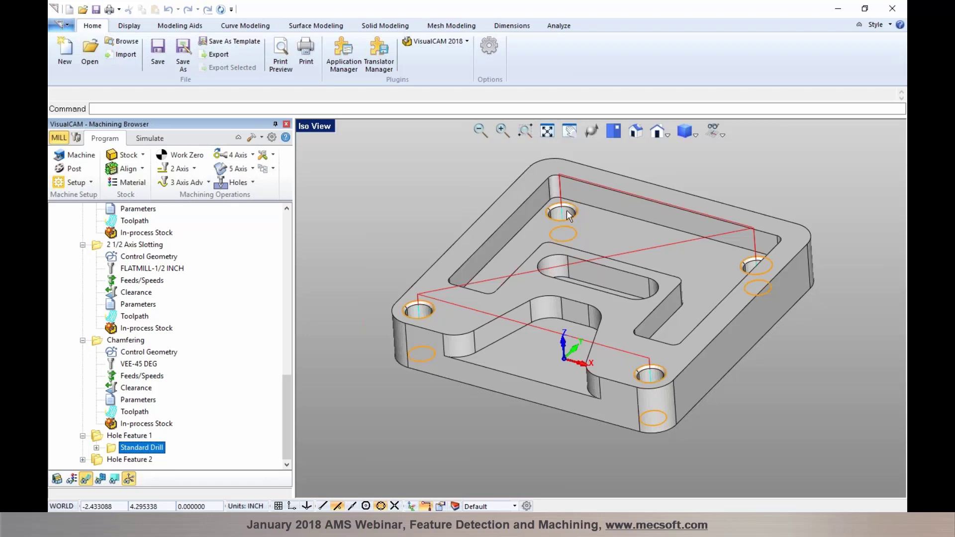
Step: Examine the Standard Drill toolpath of Hole Feature 2 in the central slot, and return to Hole Feature 1
{"action": "left_click", "coordinate": [98, 459]}
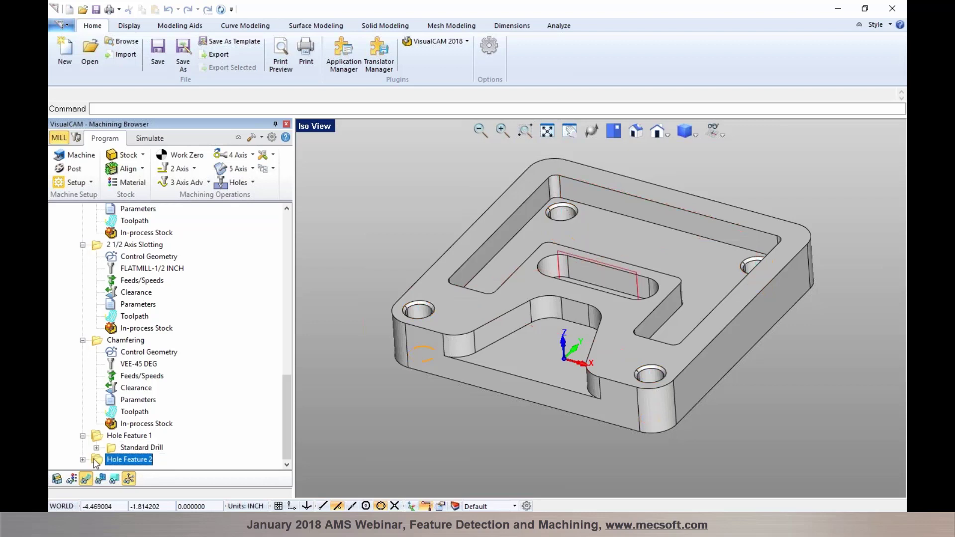
{"action": "left_click", "coordinate": [83, 460]}
{"action": "left_click", "coordinate": [112, 461]}
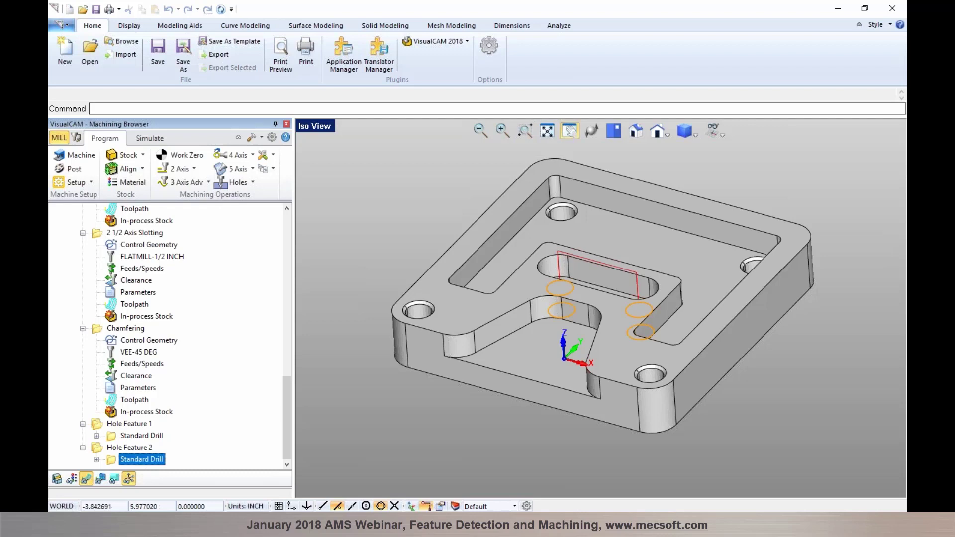
{"action": "right_click_drag", "start_coordinate": [591, 278], "coordinate": [593, 325]}
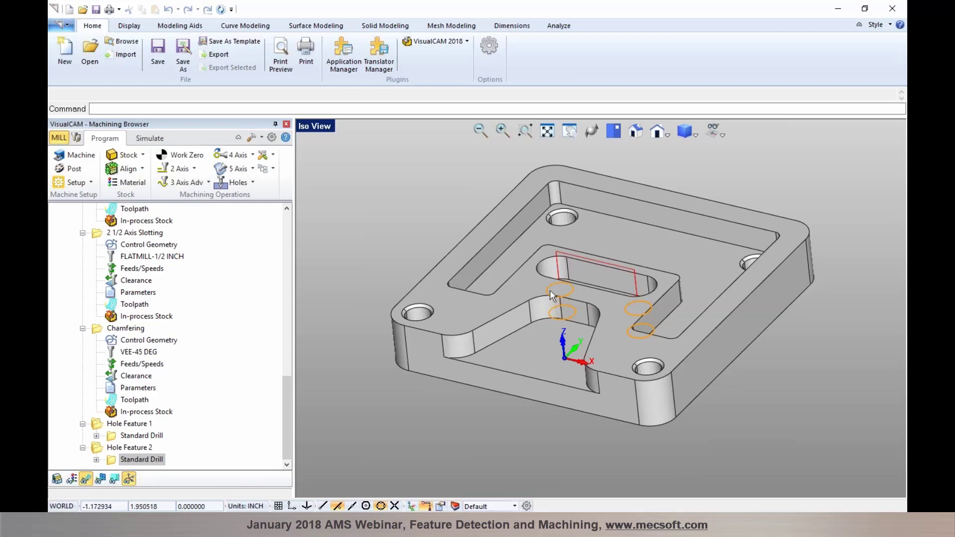
{"action": "left_click", "coordinate": [122, 423]}
Step: Collapse all operations in Setup 1 and move the Chamfering operation after Hole Feature 2
{"action": "scroll", "coordinate": [113, 278], "scroll_direction": "up", "scroll_amount": 3}
{"action": "scroll", "coordinate": [96, 255], "scroll_direction": "up", "scroll_amount": 9}
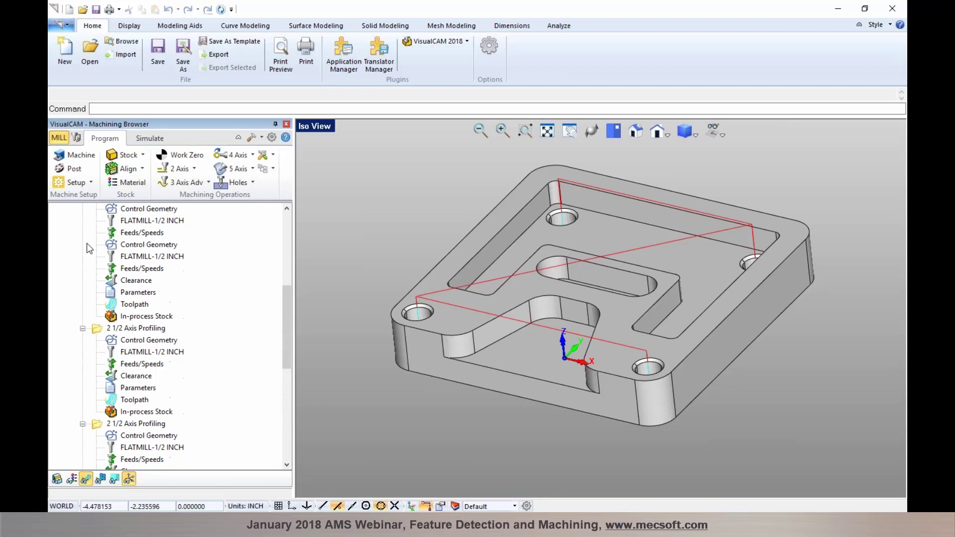
{"action": "left_click", "coordinate": [83, 268]}
{"action": "left_click", "coordinate": [83, 280]}
{"action": "left_click", "coordinate": [82, 292]}
{"action": "left_click", "coordinate": [83, 304]}
{"action": "left_click", "coordinate": [83, 316]}
{"action": "left_click", "coordinate": [83, 328]}
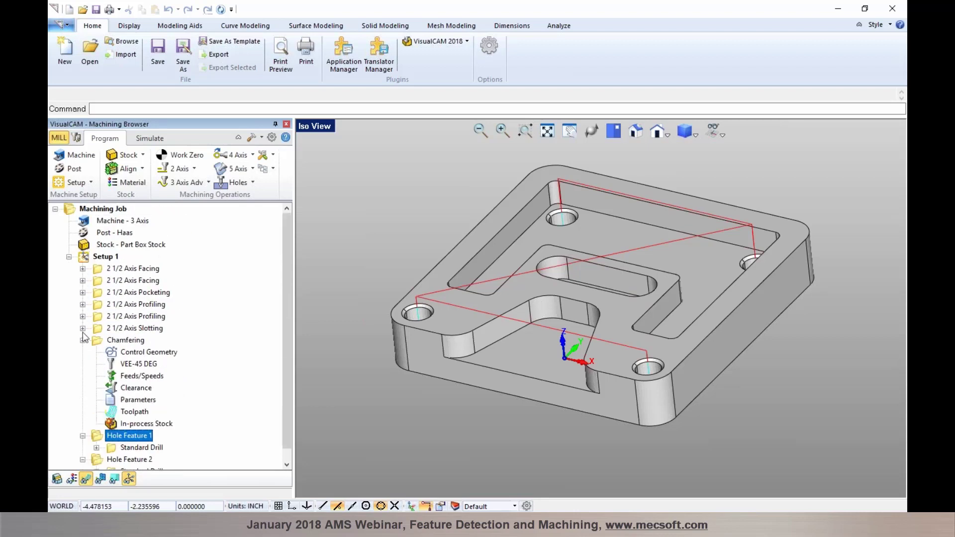
{"action": "left_click", "coordinate": [82, 340]}
{"action": "left_click", "coordinate": [83, 352]}
{"action": "left_click", "coordinate": [83, 363]}
{"action": "left_click", "coordinate": [107, 342]}
{"action": "left_click_drag", "start_coordinate": [106, 343], "coordinate": [114, 372]}
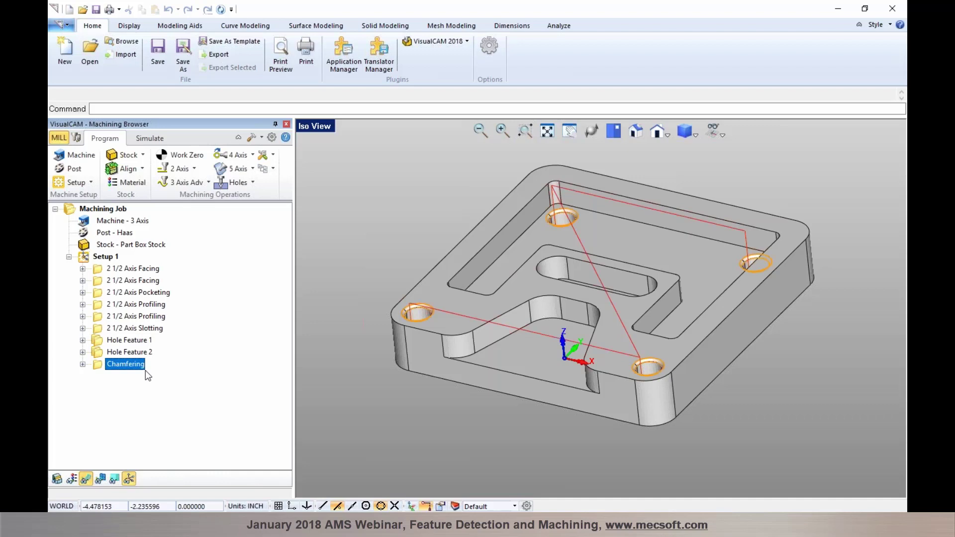
Step: Show the Machining Objects browser again and dock it beside the Machining Browser
{"action": "left_click", "coordinate": [77, 141]}
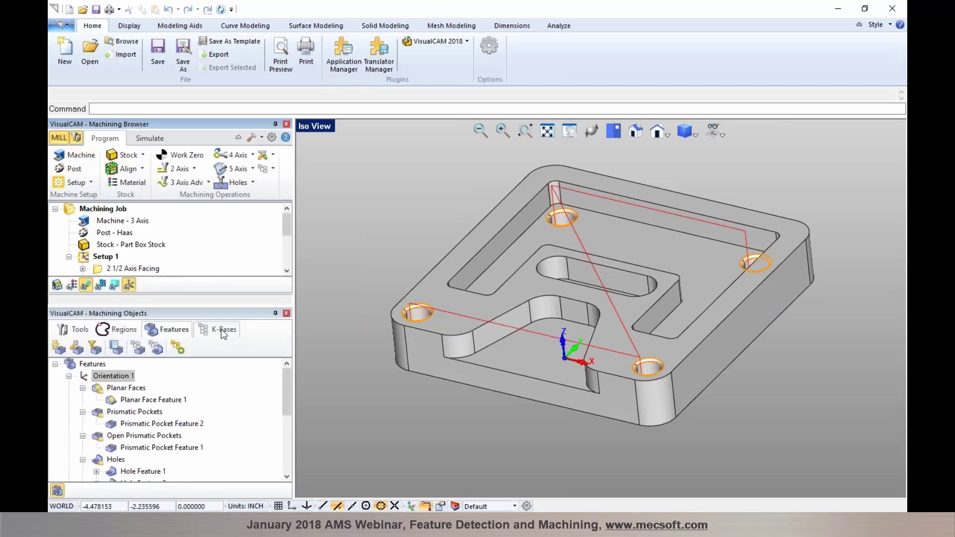
{"action": "left_click_drag", "start_coordinate": [202, 313], "coordinate": [586, 309]}
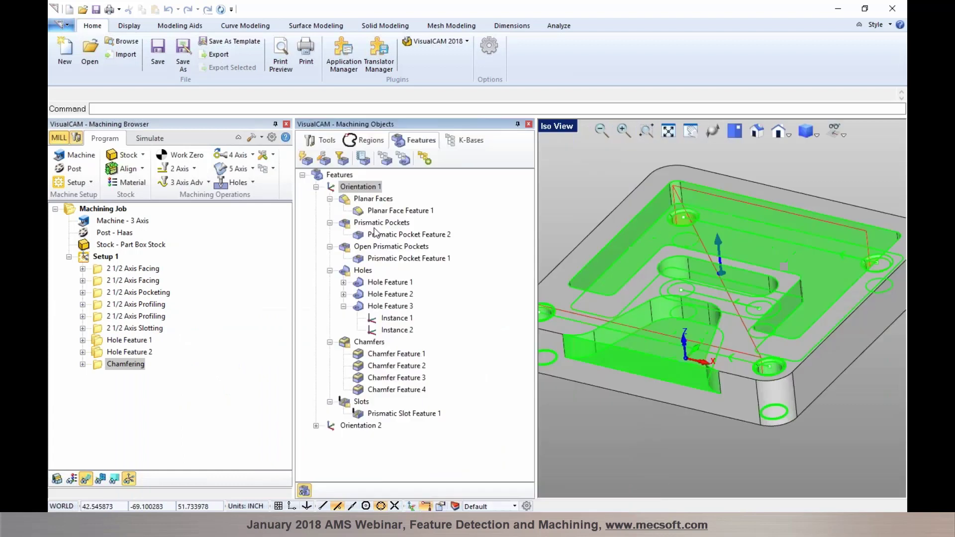
Step: Load the DefaultAFM_INCH.vkb knowledge base into the K-Bases browser
{"action": "left_click", "coordinate": [462, 141]}
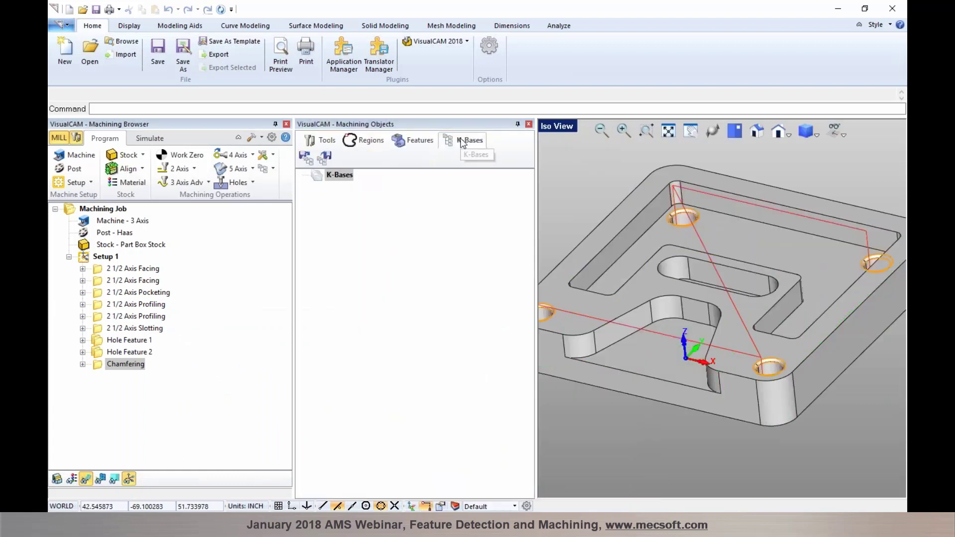
{"action": "left_click", "coordinate": [306, 157]}
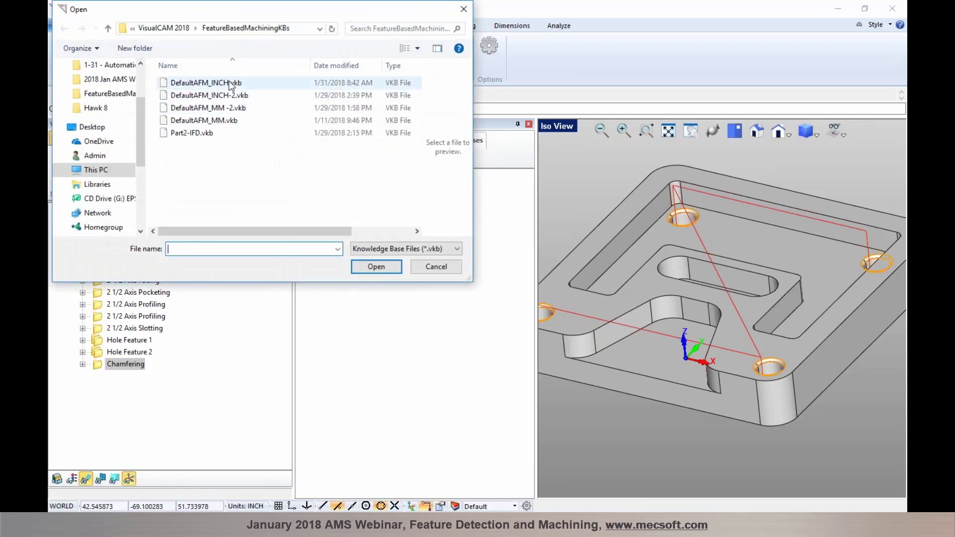
{"action": "left_click", "coordinate": [230, 86]}
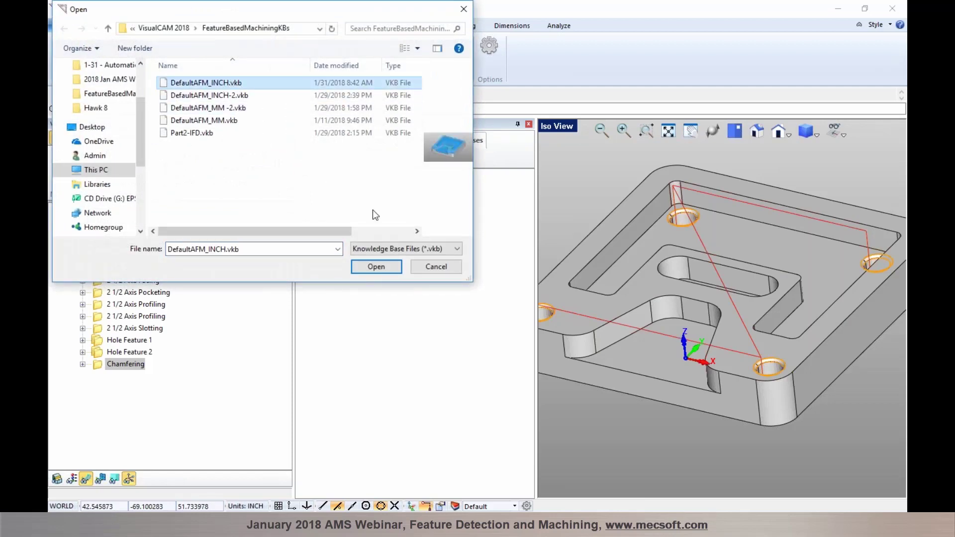
{"action": "left_click", "coordinate": [376, 266]}
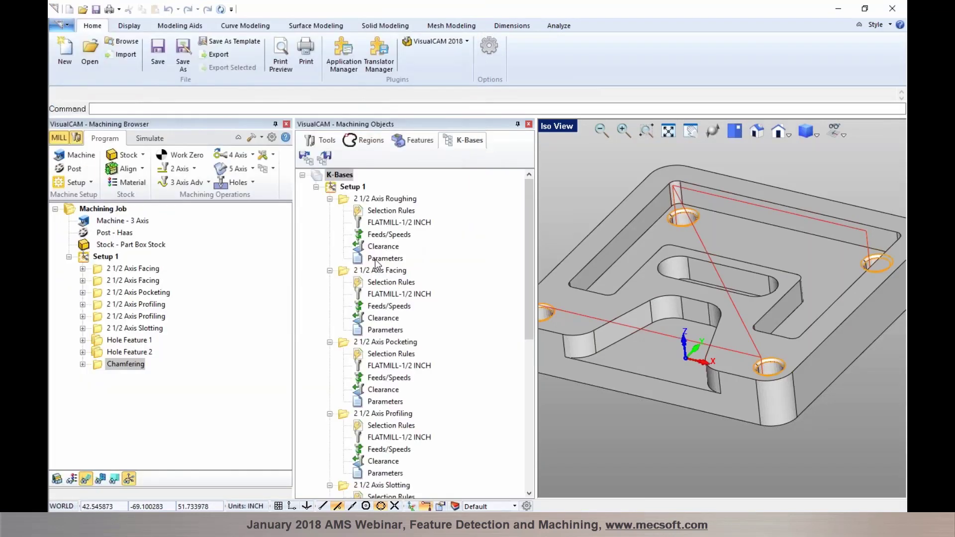
Step: Collapse the operations from 2 1/2 Axis Roughing through T-Slotting in the knowledge base's Setup 1
{"action": "left_click", "coordinate": [330, 198]}
{"action": "left_click", "coordinate": [330, 210]}
{"action": "left_click", "coordinate": [329, 222]}
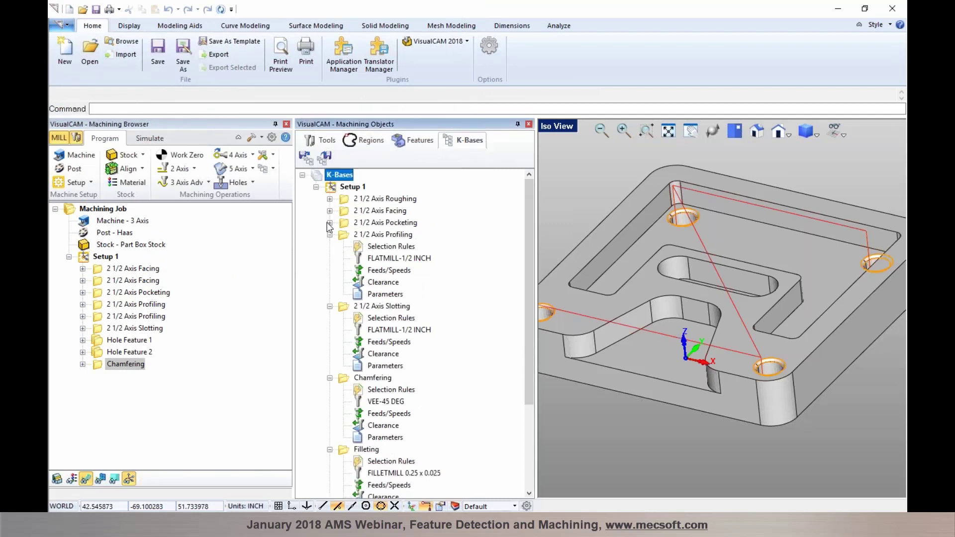
{"action": "left_click", "coordinate": [330, 234]}
{"action": "left_click", "coordinate": [329, 246]}
{"action": "left_click", "coordinate": [329, 258]}
{"action": "left_click", "coordinate": [329, 270]}
{"action": "left_click", "coordinate": [330, 282]}
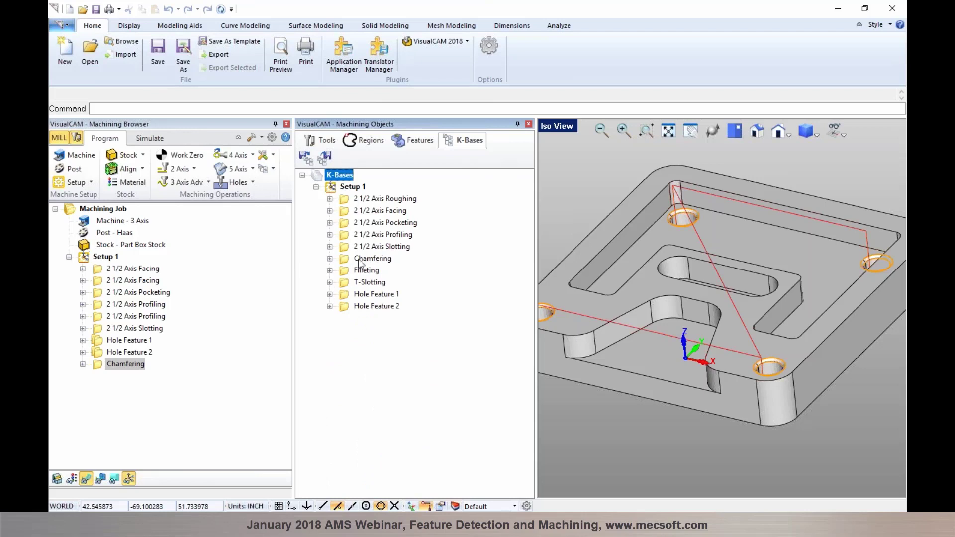
Step: Move Hole Feature 1 and Hole Feature 2 between 2 1/2 Axis Slotting and Chamfering in the knowledge base
{"action": "left_click", "coordinate": [354, 297]}
{"action": "left_click_drag", "start_coordinate": [347, 296], "coordinate": [348, 259]}
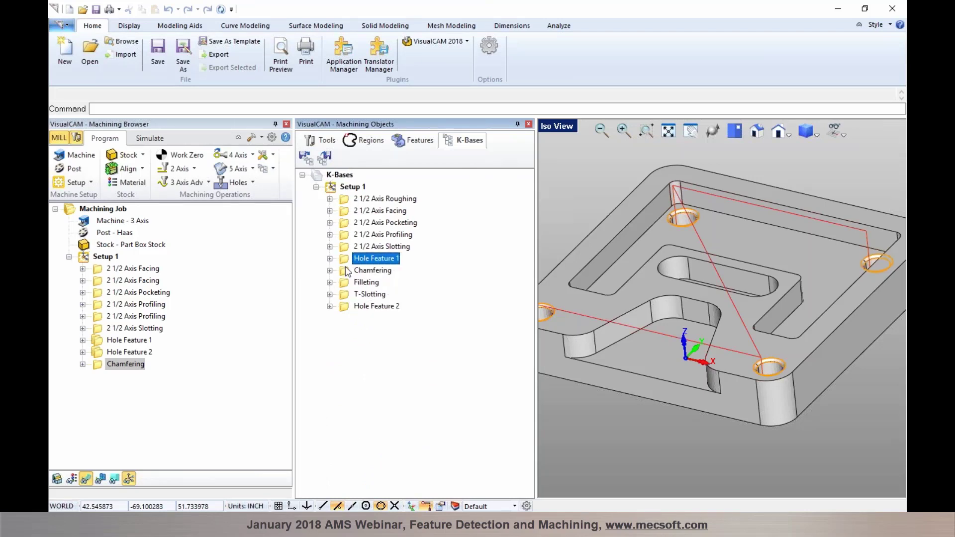
{"action": "left_click", "coordinate": [344, 307]}
{"action": "left_click_drag", "start_coordinate": [341, 312], "coordinate": [345, 266]}
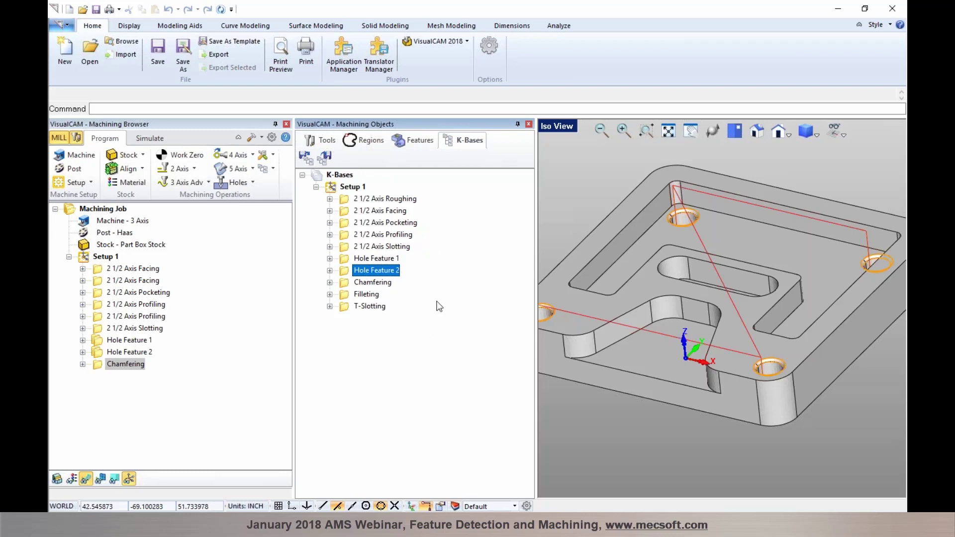
Step: Save the reordered knowledge base as DefaultAFM_INCH-3.vkb in the FeatureBasedMachiningKBs folder
{"action": "left_click", "coordinate": [328, 161]}
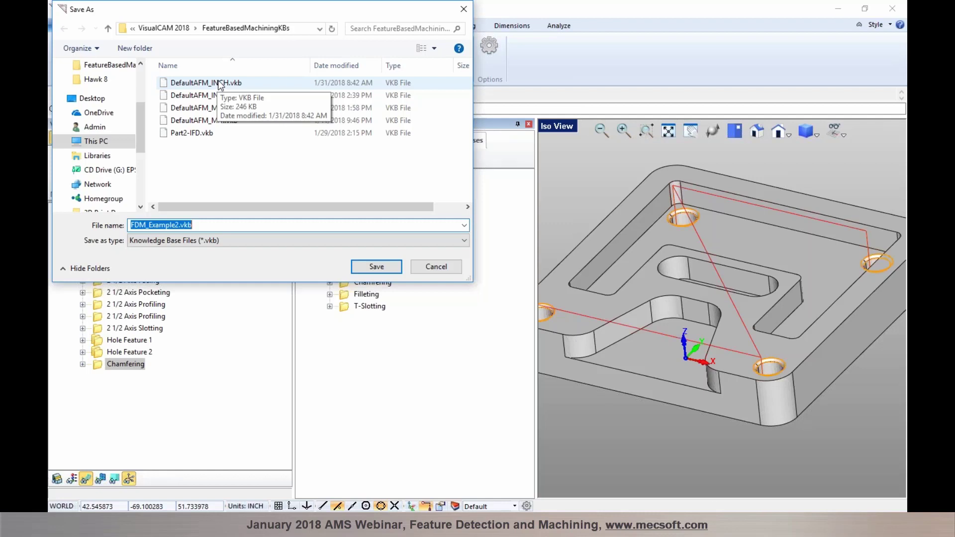
{"action": "left_click", "coordinate": [214, 96]}
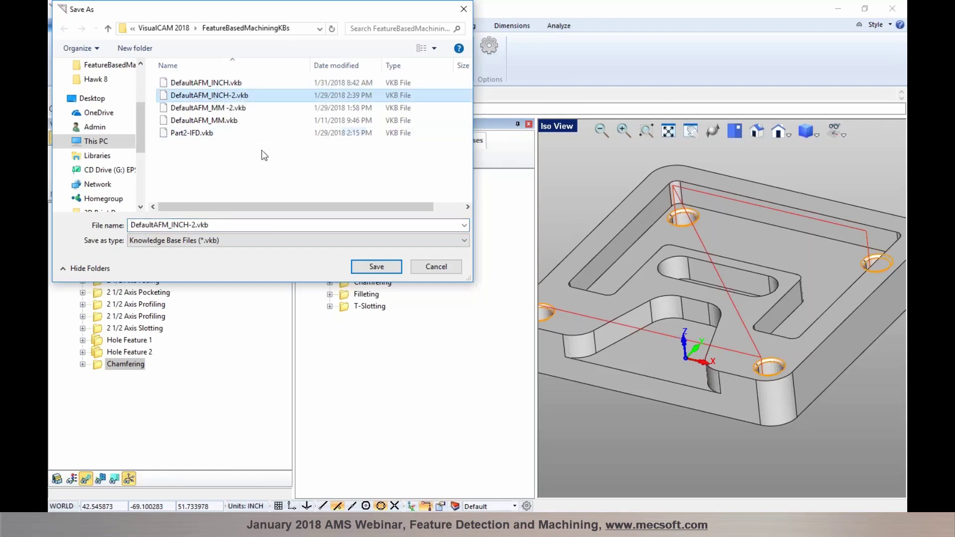
{"action": "left_click", "coordinate": [204, 85]}
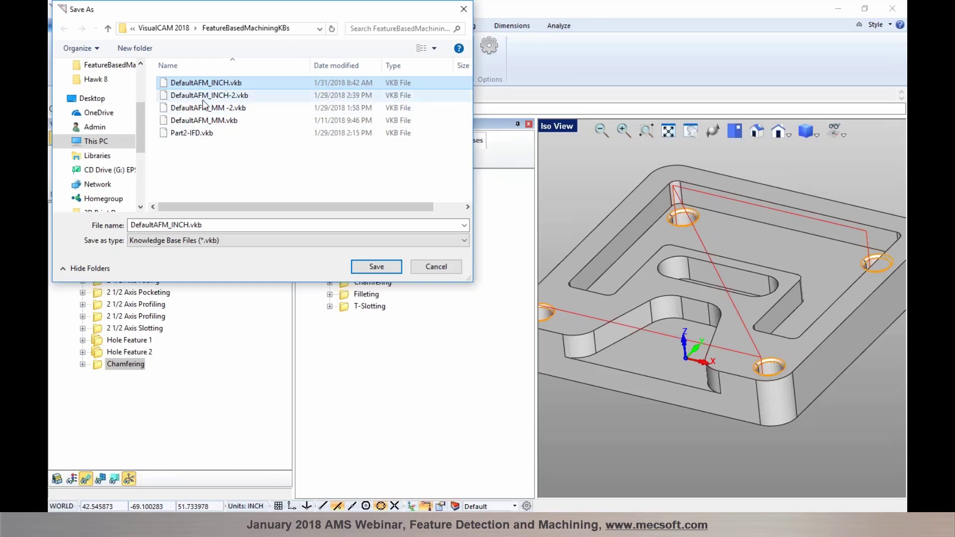
{"action": "left_click", "coordinate": [187, 225]}
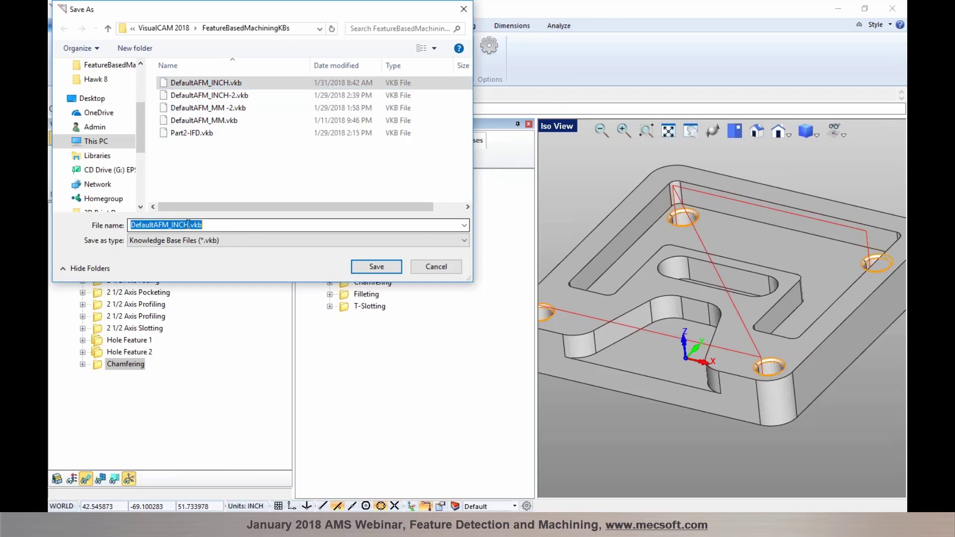
{"action": "left_click", "coordinate": [188, 224]}
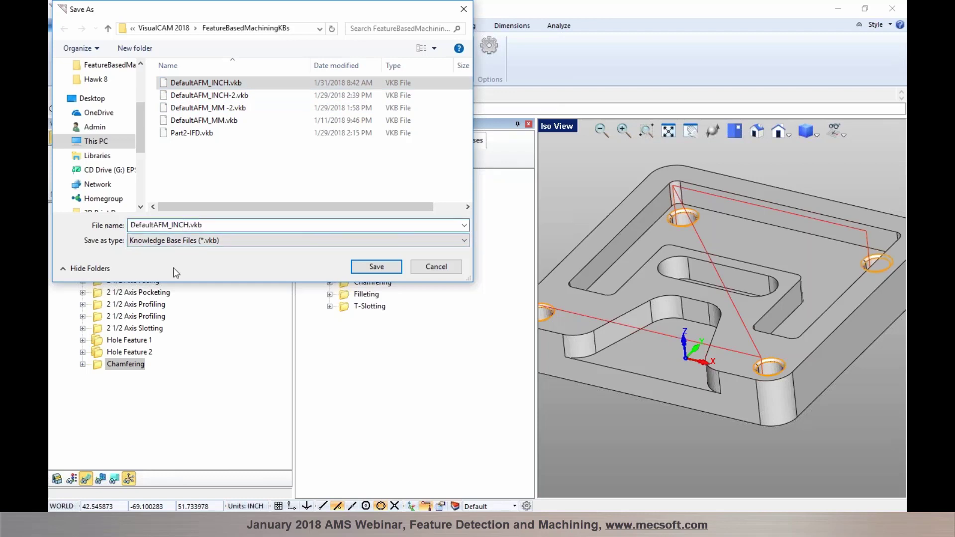
{"action": "type", "text": "-3"}
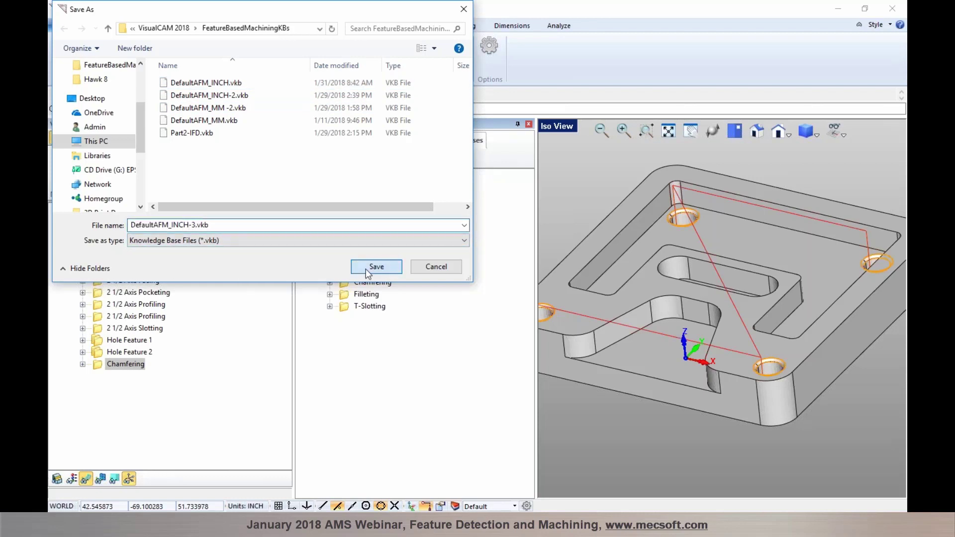
{"action": "left_click", "coordinate": [367, 268]}
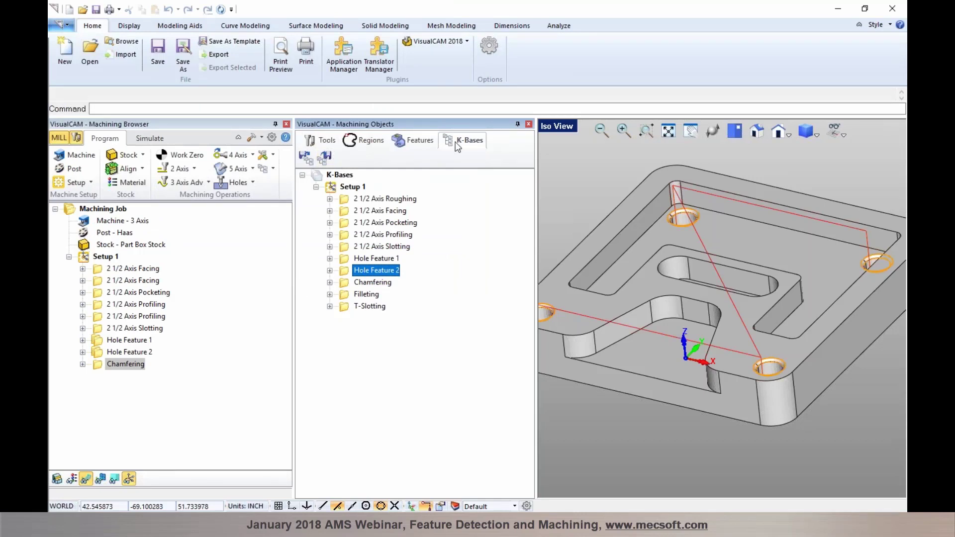
Step: Set DefaultAFM_INCH-3.vkb as the Automatic Feature Machining knowledge base in the Features preferences
{"action": "left_click", "coordinate": [413, 140]}
{"action": "left_click", "coordinate": [106, 256]}
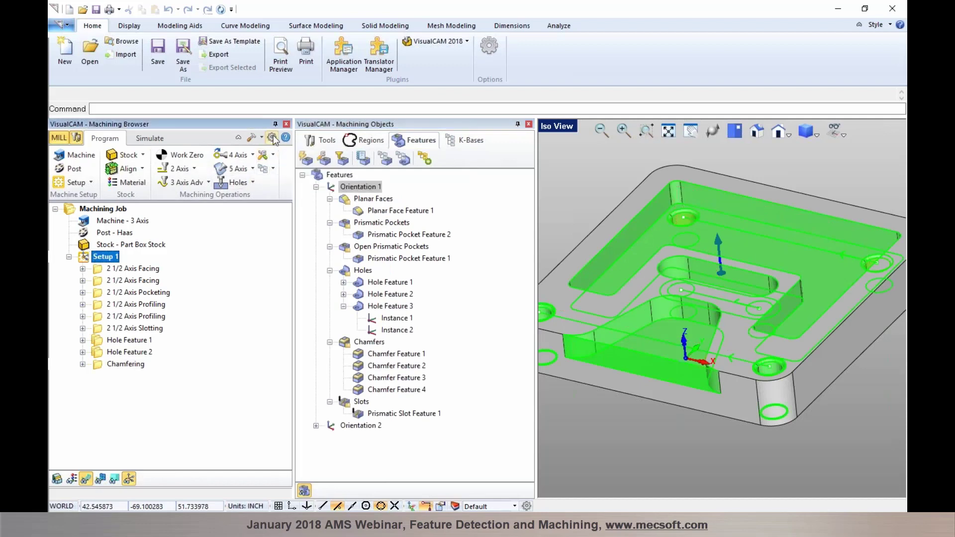
{"action": "left_click", "coordinate": [272, 138]}
{"action": "left_click", "coordinate": [354, 166]}
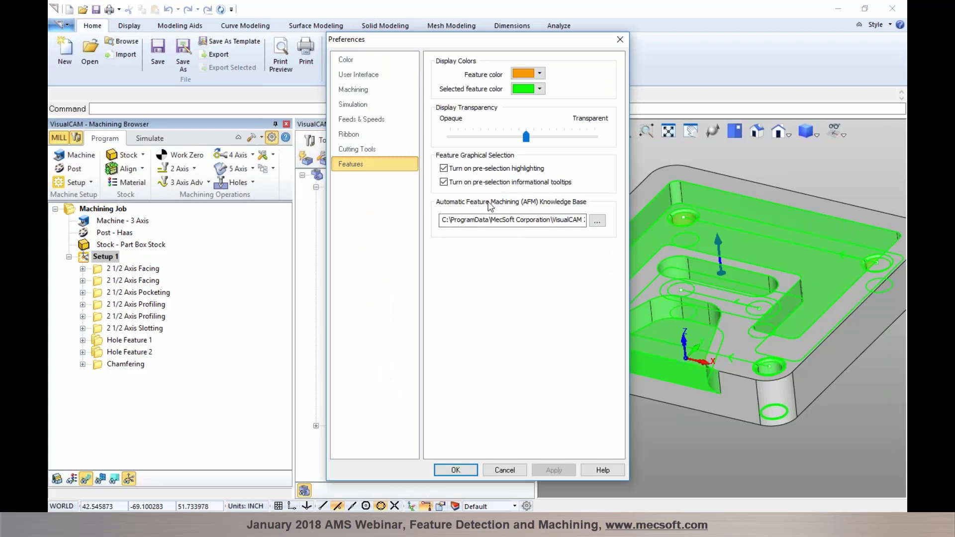
{"action": "left_click", "coordinate": [597, 222]}
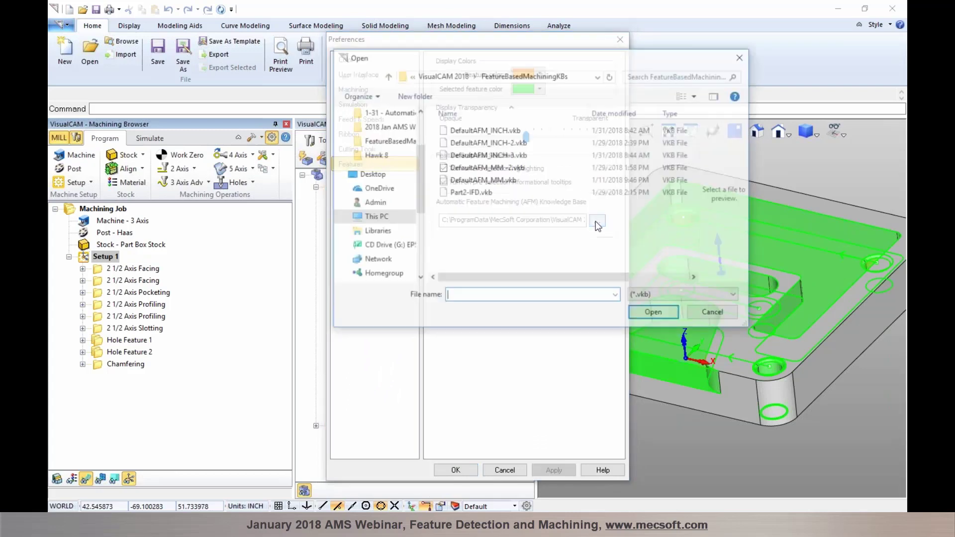
{"action": "left_click", "coordinate": [517, 158]}
{"action": "left_click", "coordinate": [654, 312]}
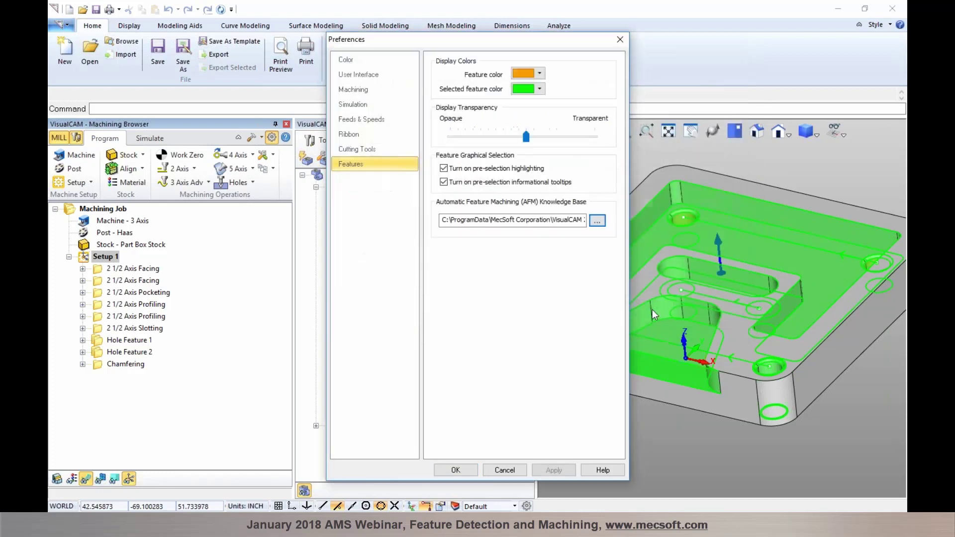
{"action": "left_click", "coordinate": [455, 470]}
Step: Delete Setup 1 with its operations and regenerate them for Orientation 1 using Automatic Feature Machining
{"action": "double_click", "coordinate": [80, 257]}
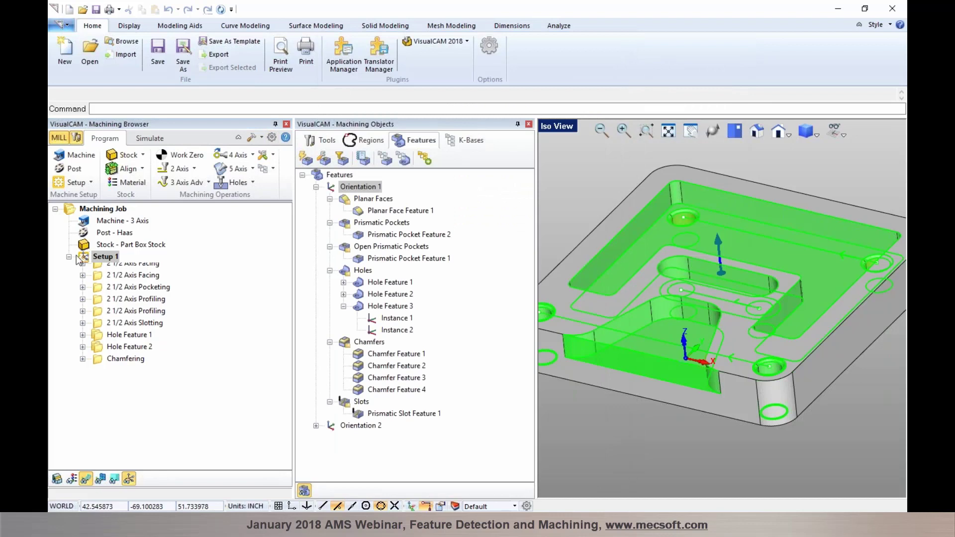
{"action": "key", "text": "Delete"}
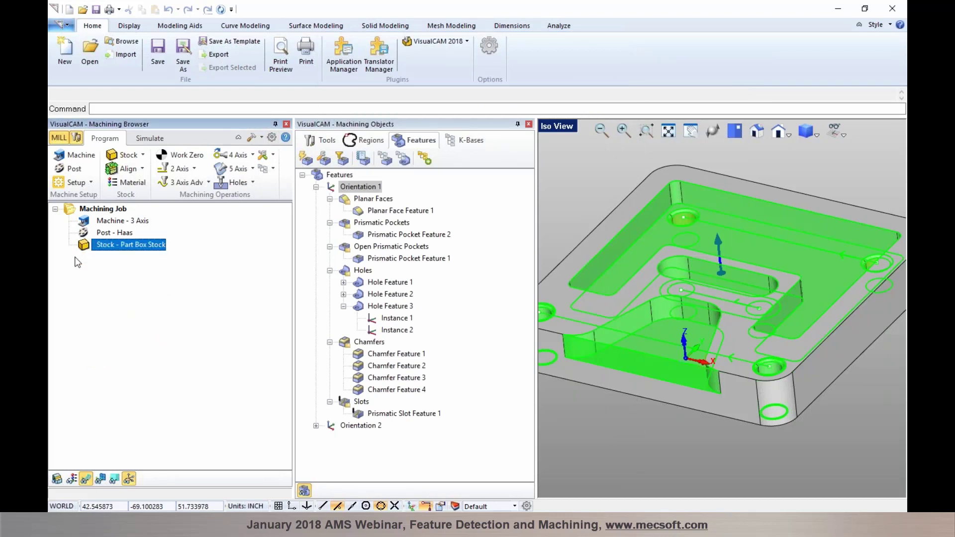
{"action": "left_click", "coordinate": [428, 162]}
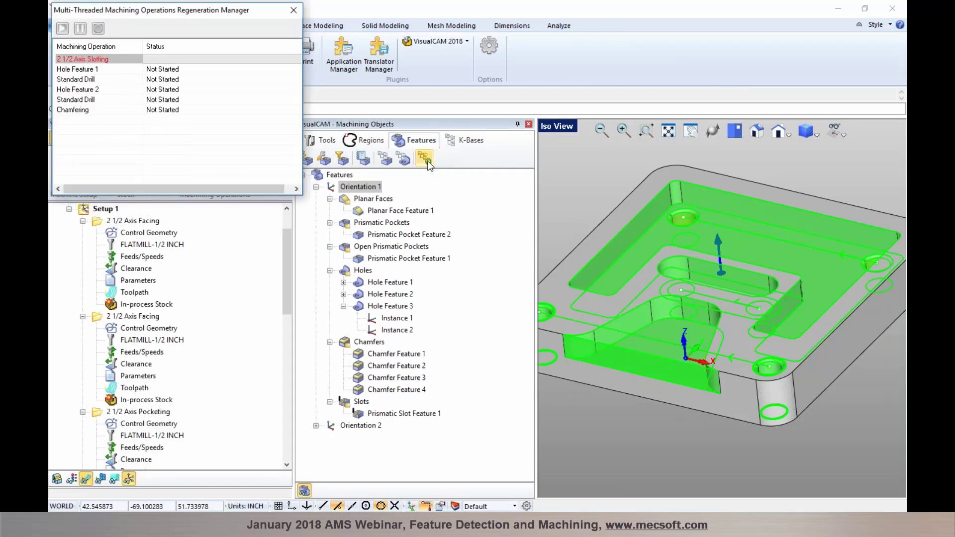
Step: Collapse the facing, pocketing, profiling and slotting operations in the regenerated Setup 1
{"action": "left_click", "coordinate": [83, 221]}
{"action": "left_click", "coordinate": [83, 233]}
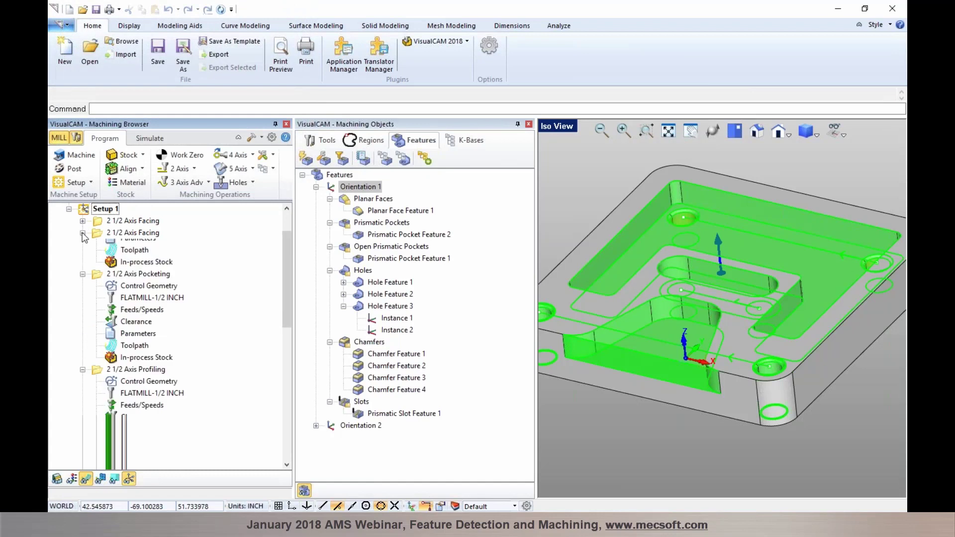
{"action": "left_click", "coordinate": [82, 245]}
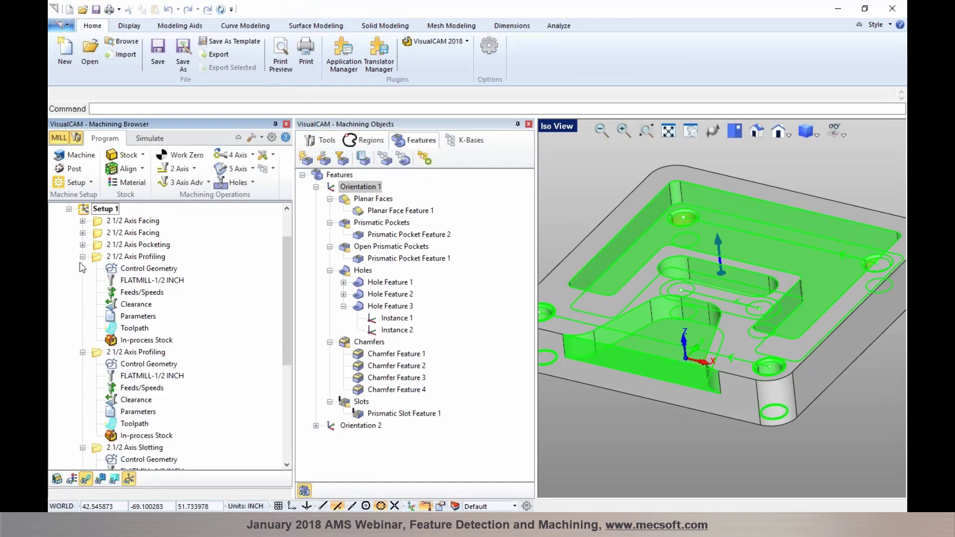
{"action": "left_click", "coordinate": [83, 256]}
{"action": "left_click", "coordinate": [83, 268]}
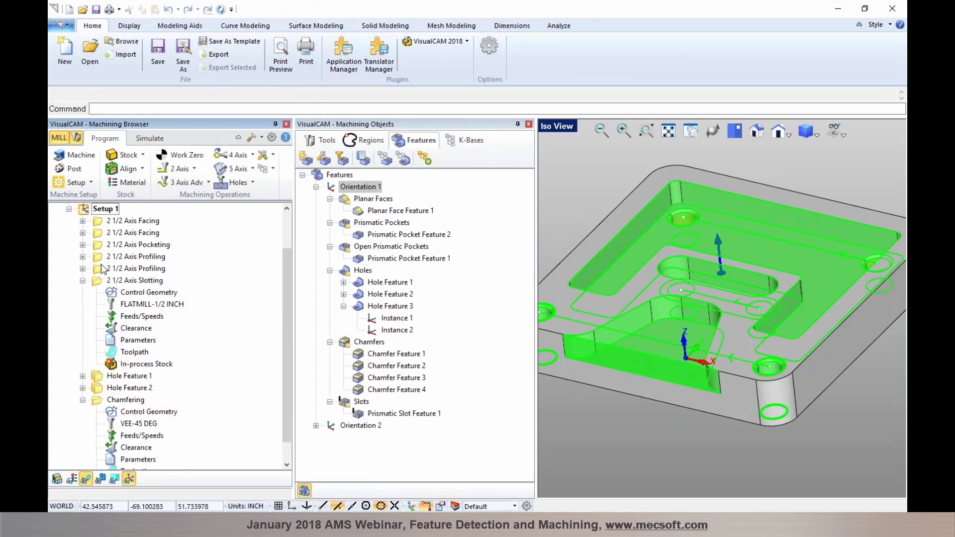
{"action": "left_click", "coordinate": [82, 281]}
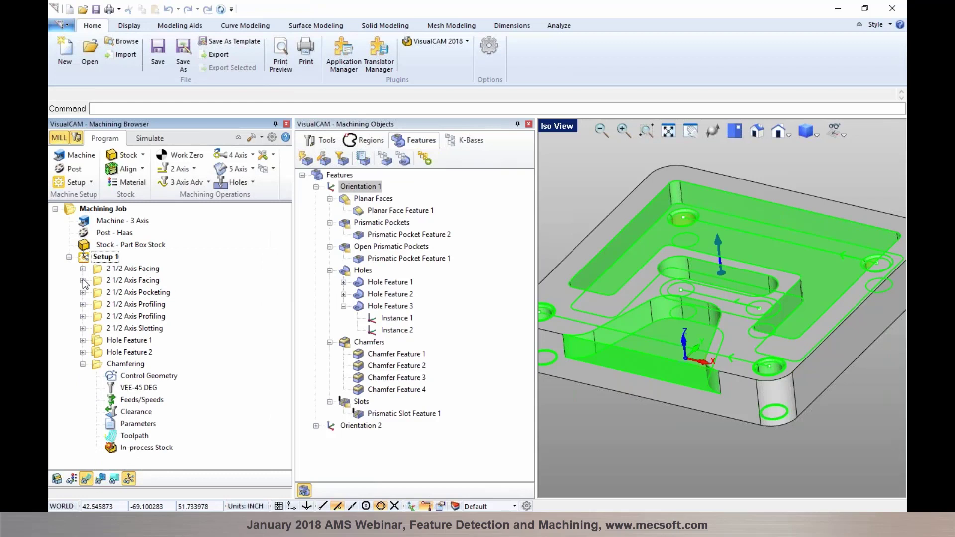
Step: Check the order and toolpaths of Hole Feature 1, Hole Feature 2 and Chamfering, expanding the hole features and collapsing Chamfering
{"action": "left_click", "coordinate": [134, 330]}
{"action": "left_click", "coordinate": [132, 341]}
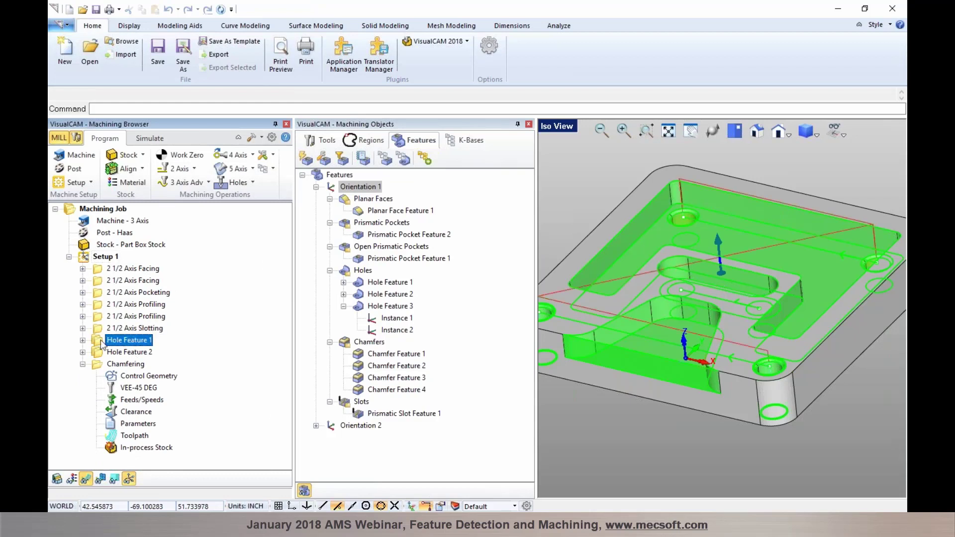
{"action": "left_click", "coordinate": [83, 340]}
{"action": "left_click", "coordinate": [118, 364]}
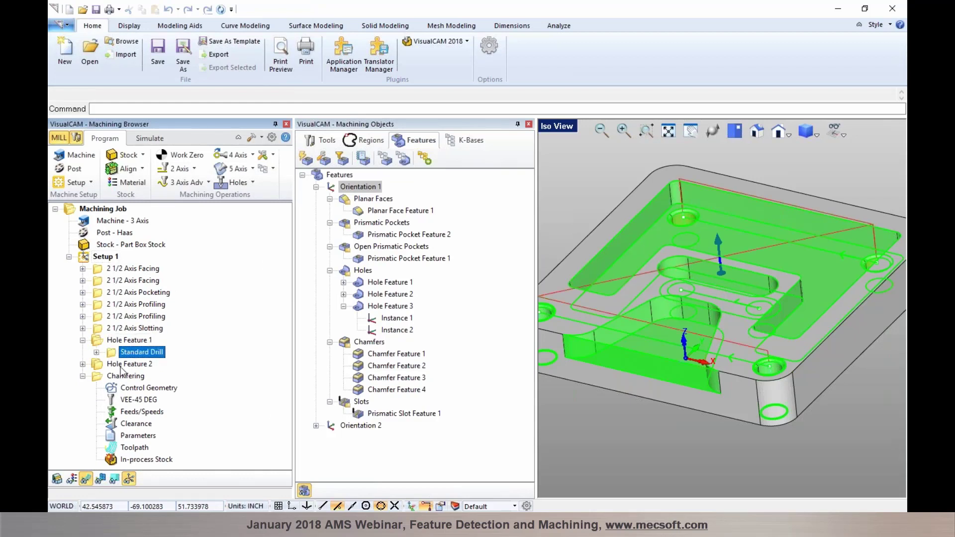
{"action": "left_click", "coordinate": [82, 363]}
{"action": "left_click", "coordinate": [129, 392]}
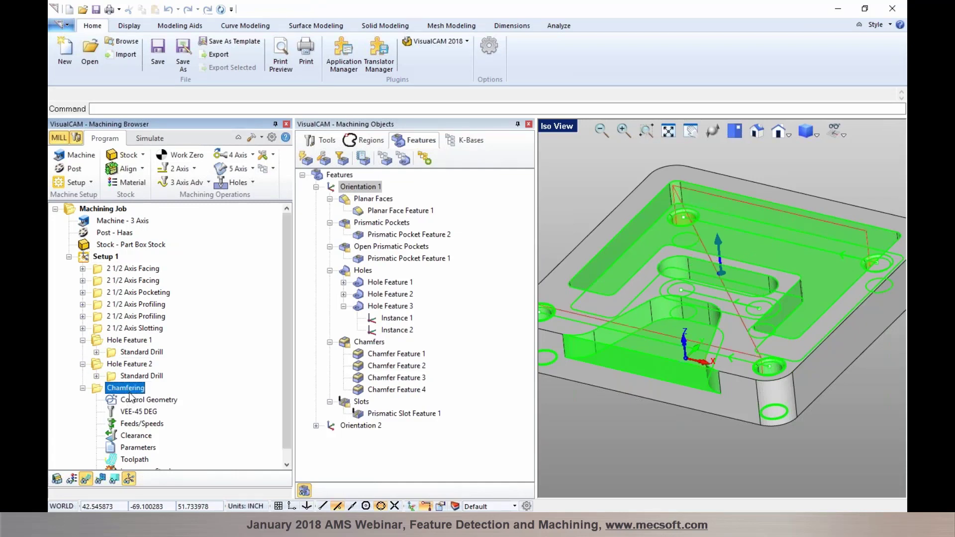
{"action": "left_click", "coordinate": [83, 388]}
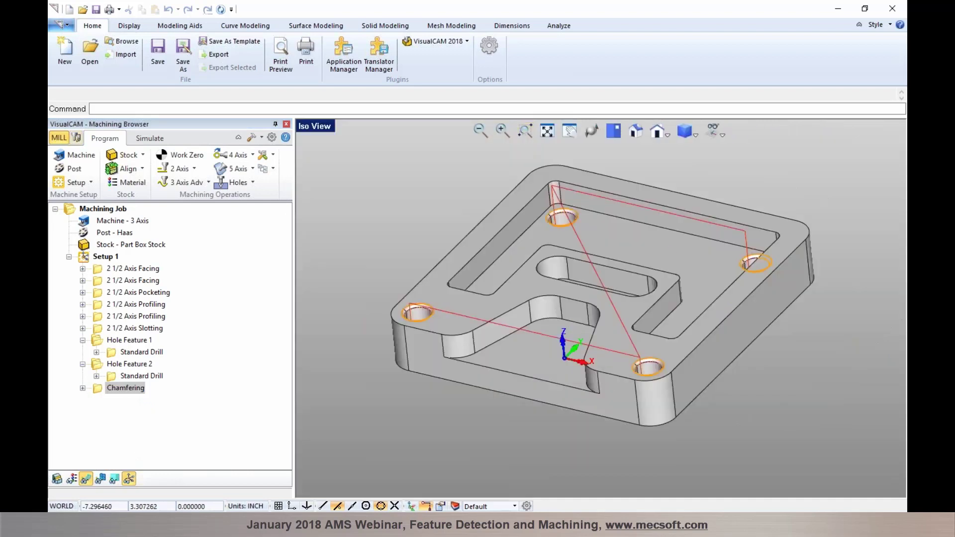
Step: Hide the Machining Objects browser and simulate the machining up to the Chamfering operation
{"action": "left_click", "coordinate": [528, 123]}
{"action": "right_click", "coordinate": [127, 387]}
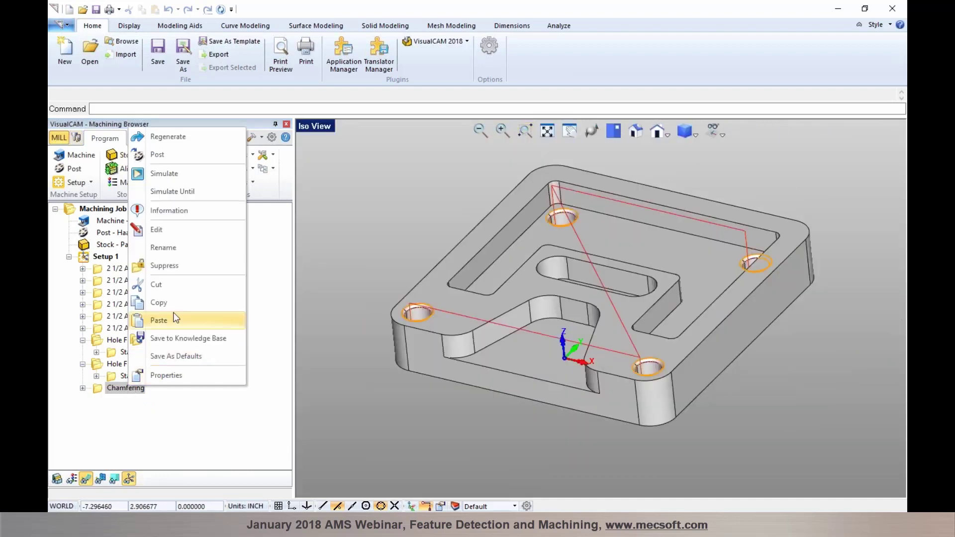
{"action": "left_click", "coordinate": [181, 198]}
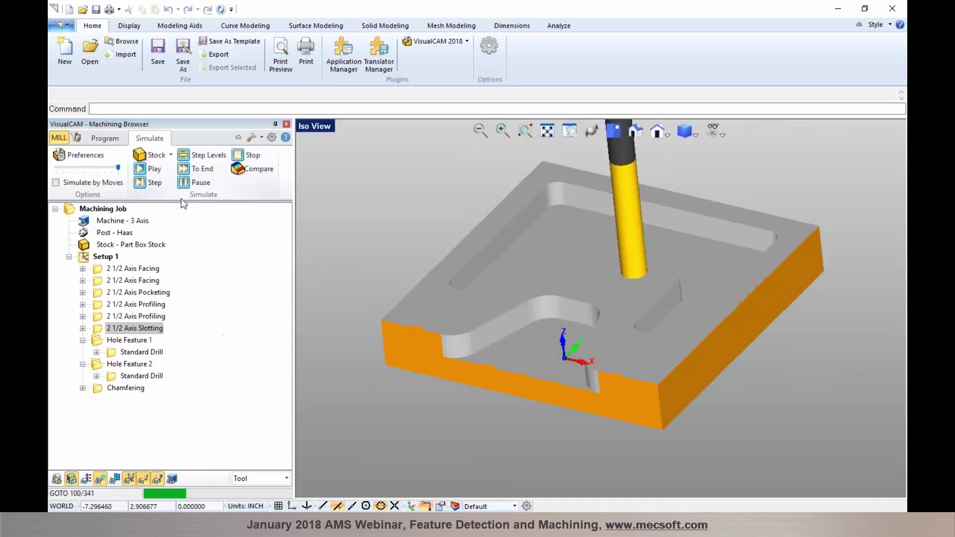
{"action": "middle_click_drag", "start_coordinate": [578, 341], "coordinate": [572, 293]}
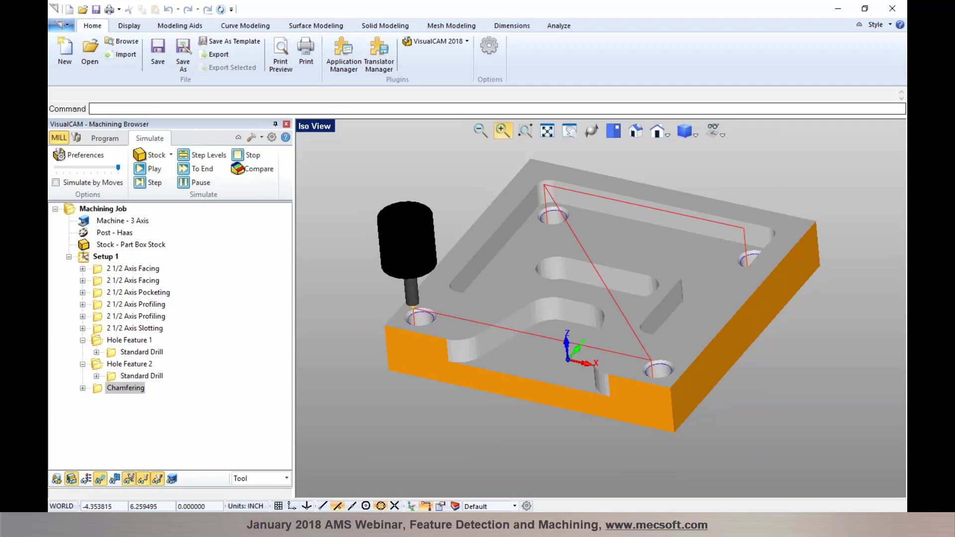
Step: Return from the simulation to programming and show the Machining Objects browser again
{"action": "left_click", "coordinate": [88, 141]}
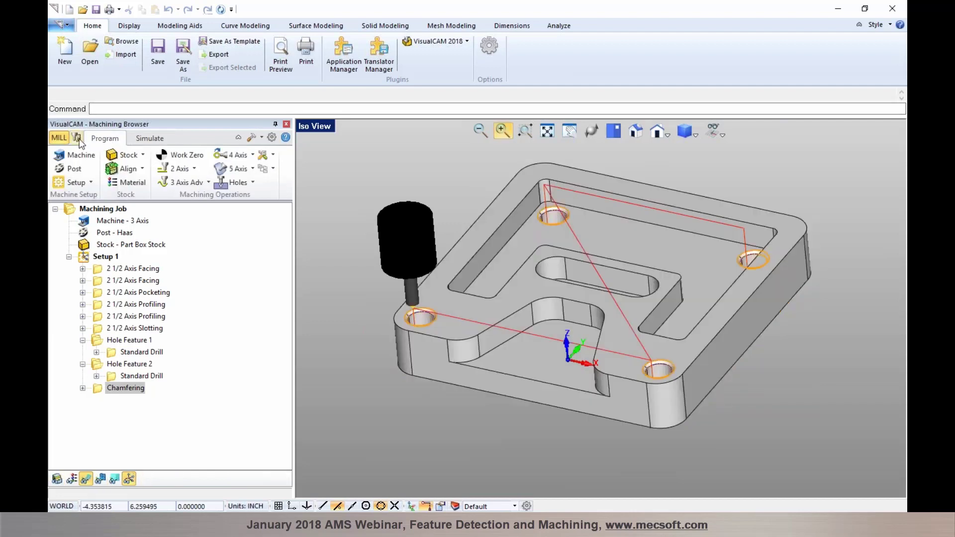
{"action": "left_click", "coordinate": [76, 137]}
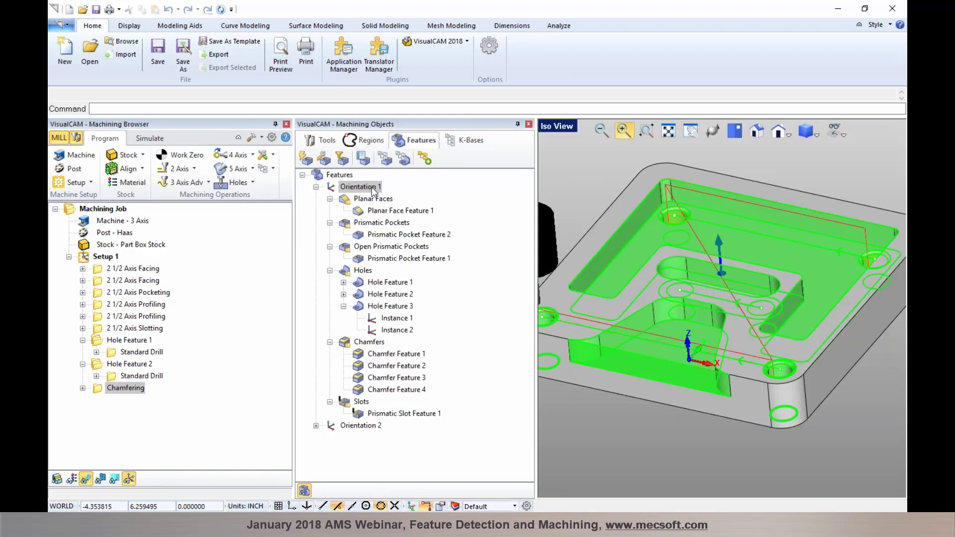
Step: Load the AFM knowledge base into the feature-to-operation association dialog and add Planar Face Feature to 2 1/2 Axis Roughing
{"action": "left_click", "coordinate": [385, 160]}
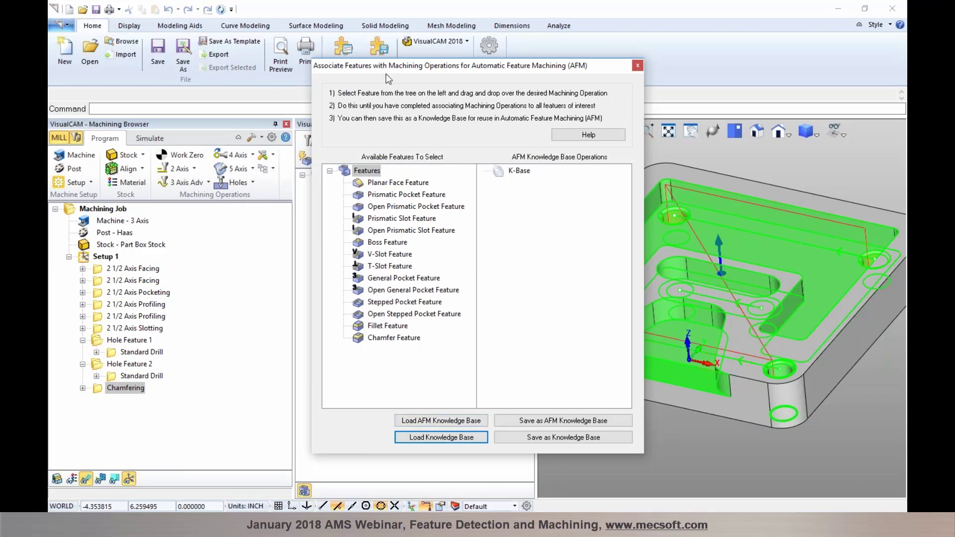
{"action": "left_click", "coordinate": [426, 420]}
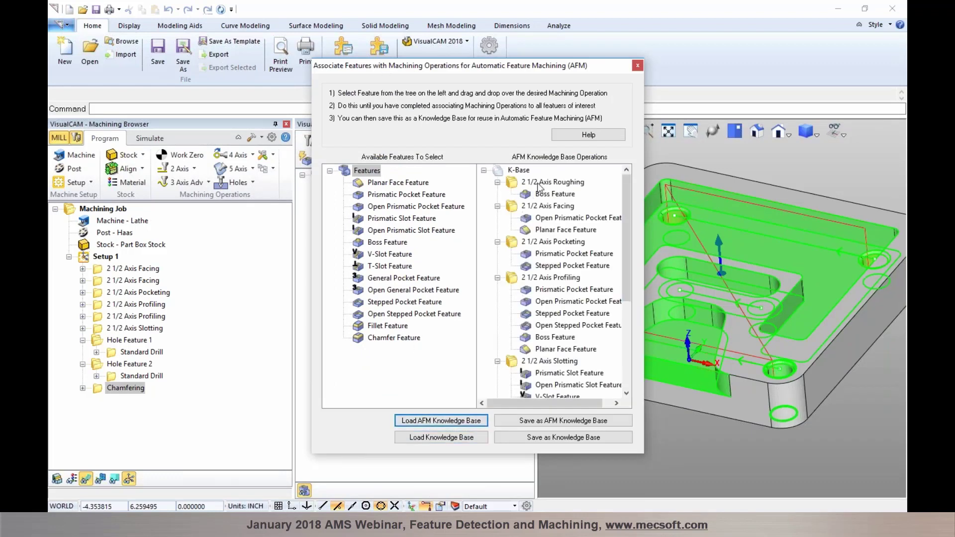
{"action": "left_click", "coordinate": [407, 188]}
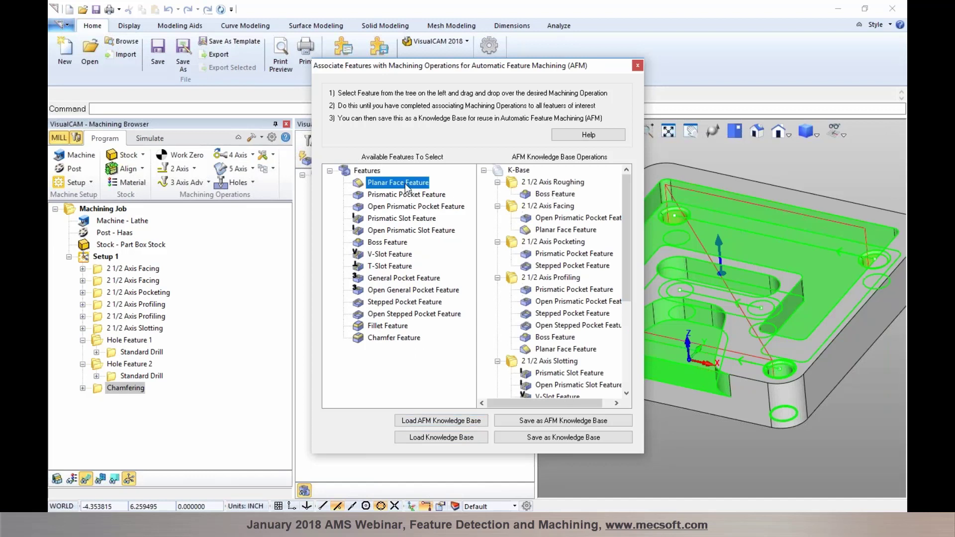
{"action": "left_click_drag", "start_coordinate": [363, 186], "coordinate": [537, 198]}
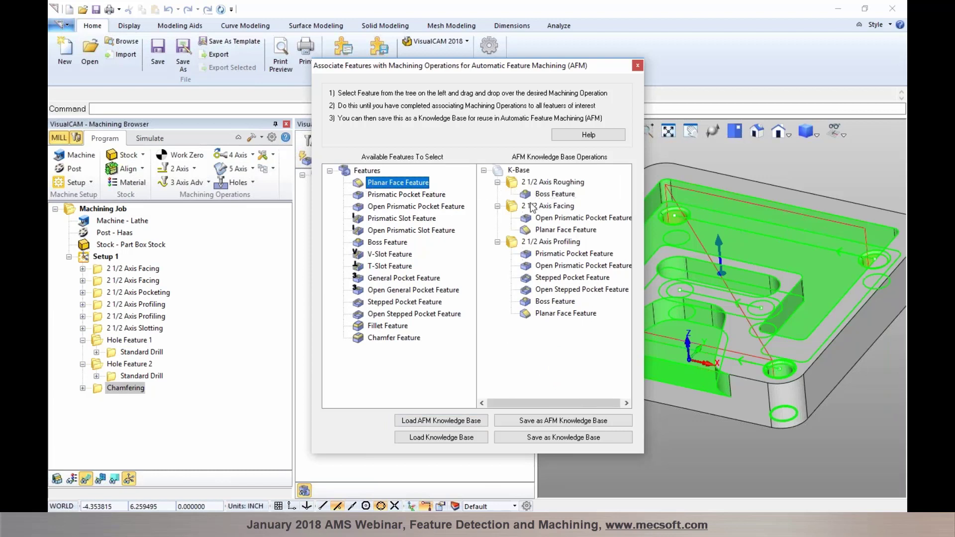
{"action": "left_click_drag", "start_coordinate": [403, 184], "coordinate": [518, 188]}
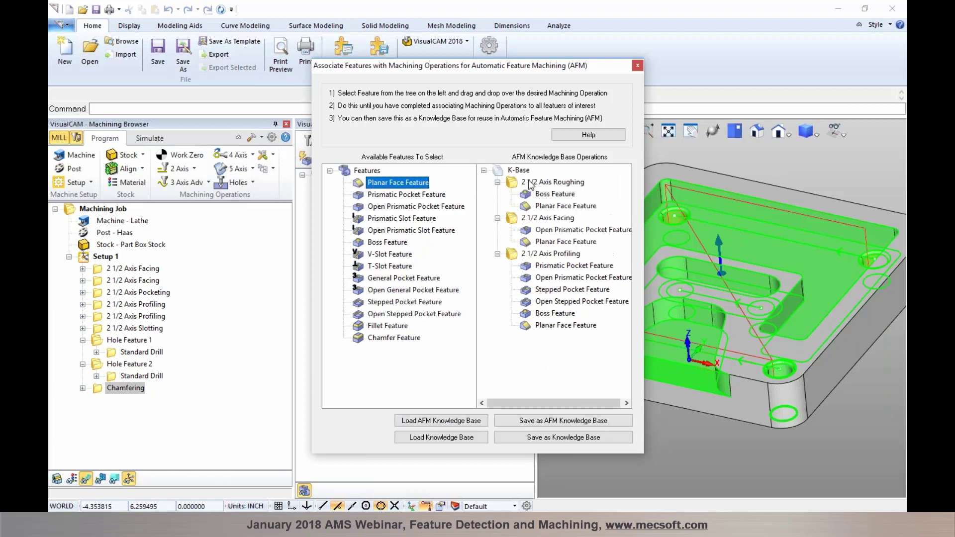
Step: Remove Planar Face Feature from 2 1/2 Axis Profiling, close the association dialog without saving and switch to the presentation
{"action": "left_click", "coordinate": [550, 210]}
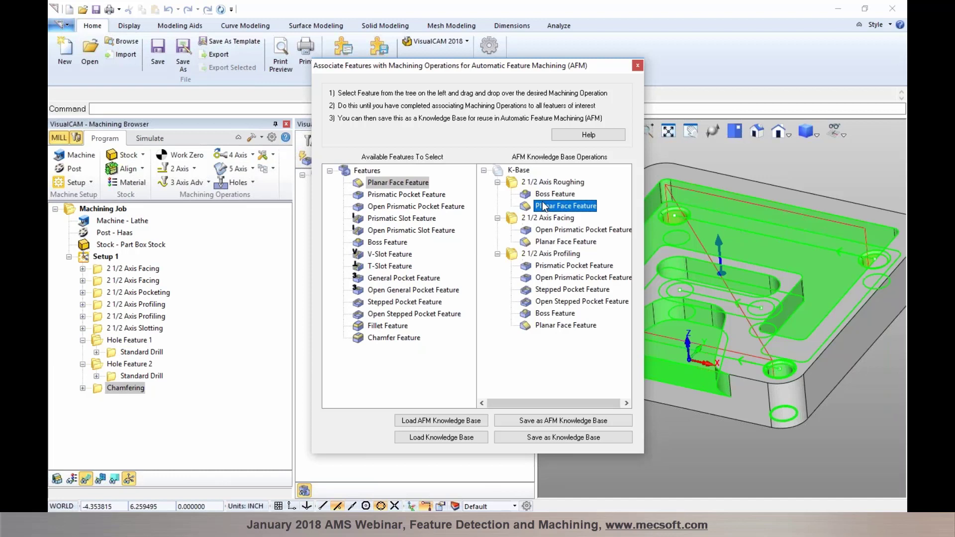
{"action": "left_click", "coordinate": [540, 330]}
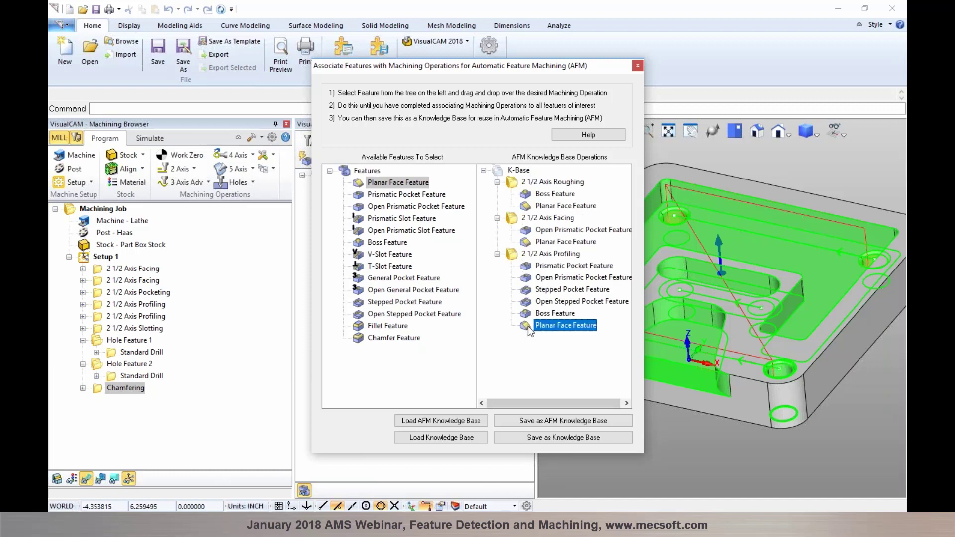
{"action": "key", "text": "Delete"}
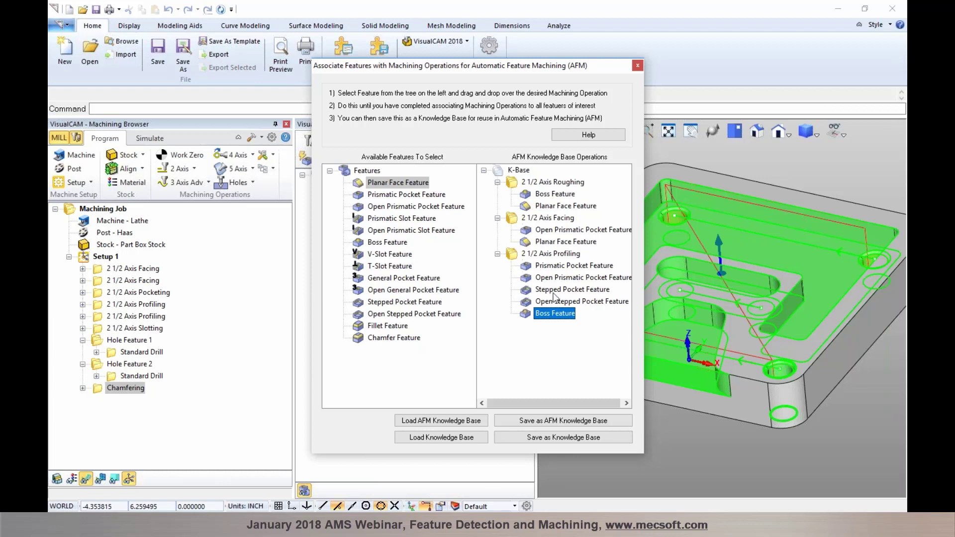
{"action": "left_click", "coordinate": [637, 65]}
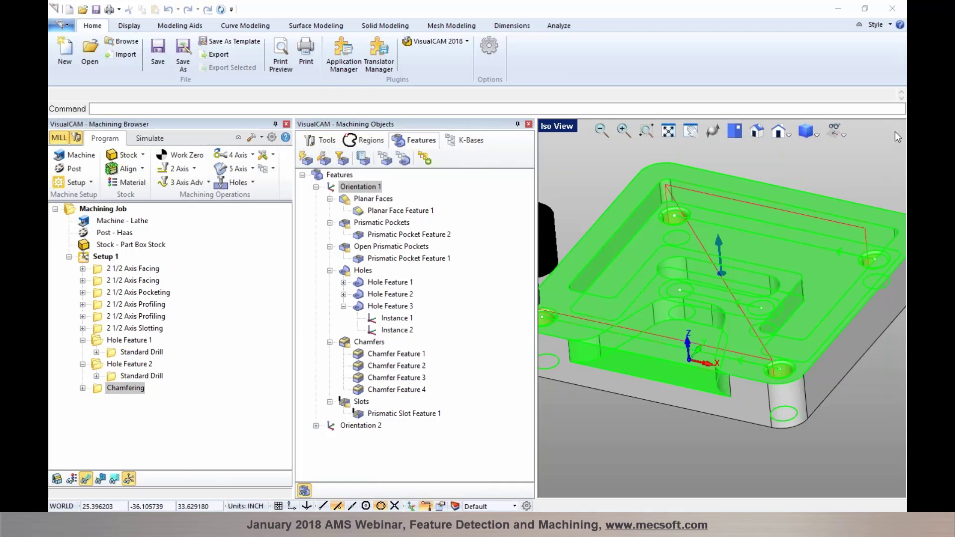
{"action": "key", "text": "alt+Tab"}
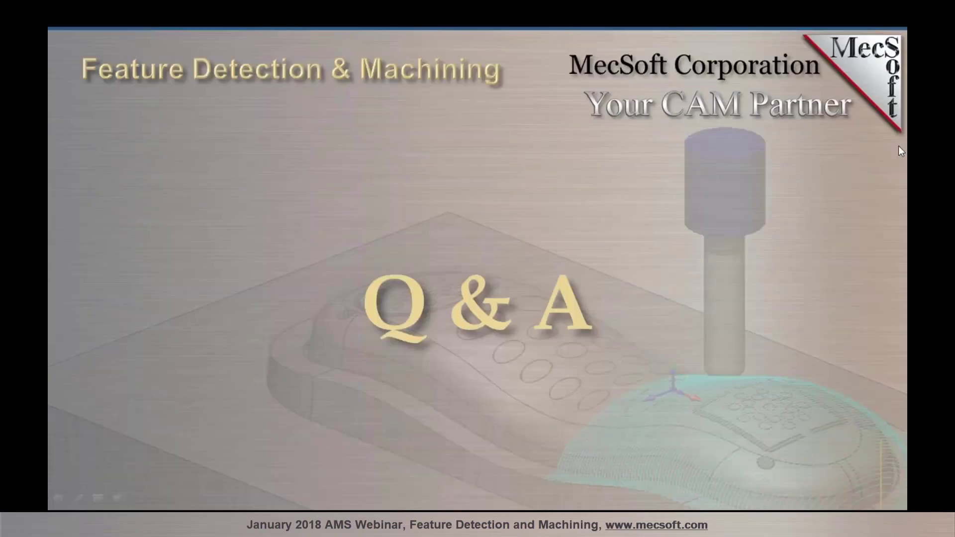